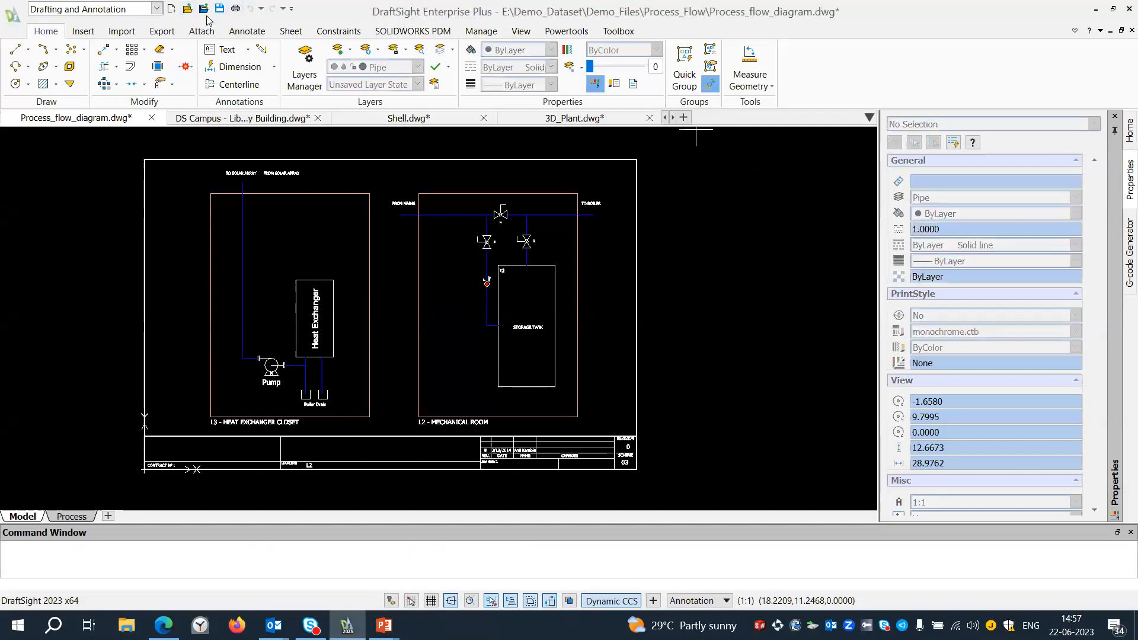
# Examine the file formats offered for saving the process flow drawing under another type, and leave without saving.
pyautogui.click(1082, 584)
pyautogui.click(6, 16)
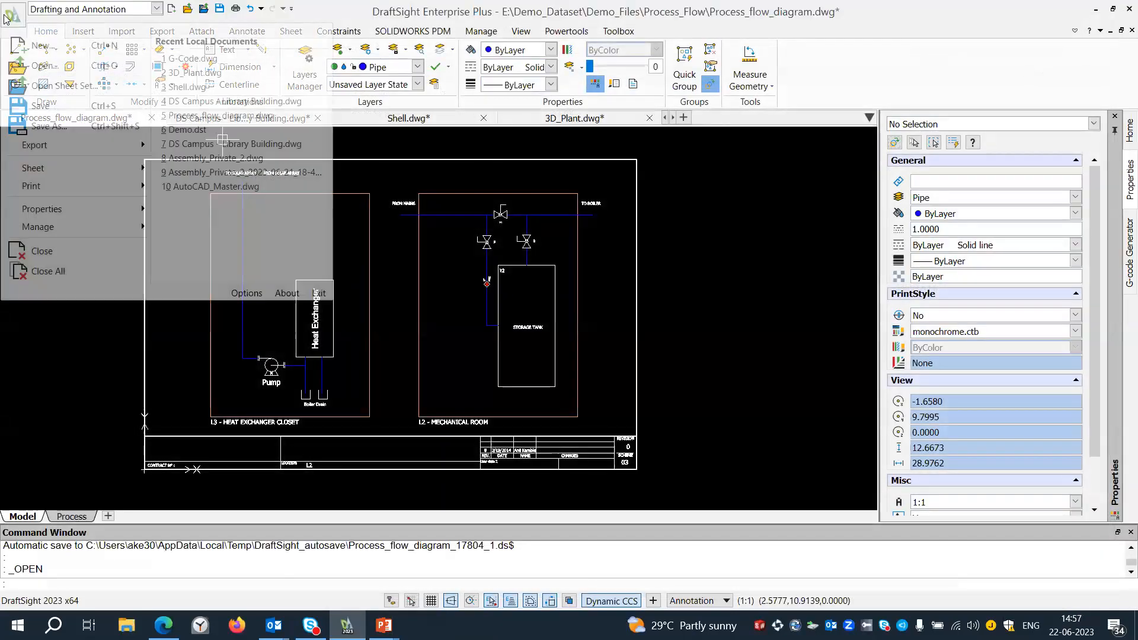
pyautogui.click(44, 117)
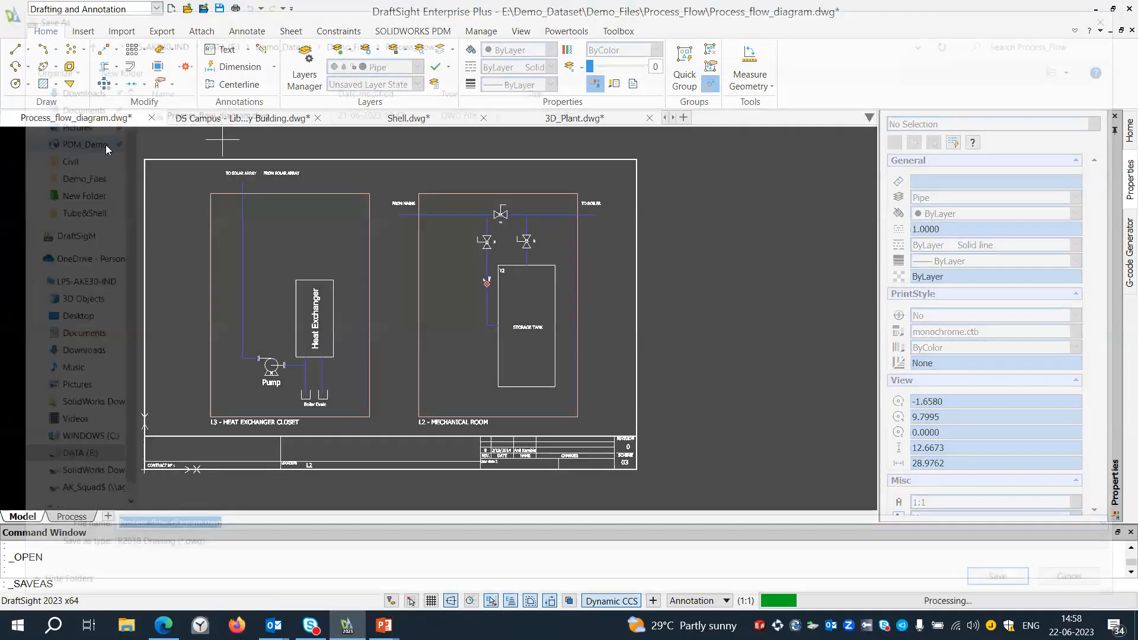
pyautogui.click(211, 553)
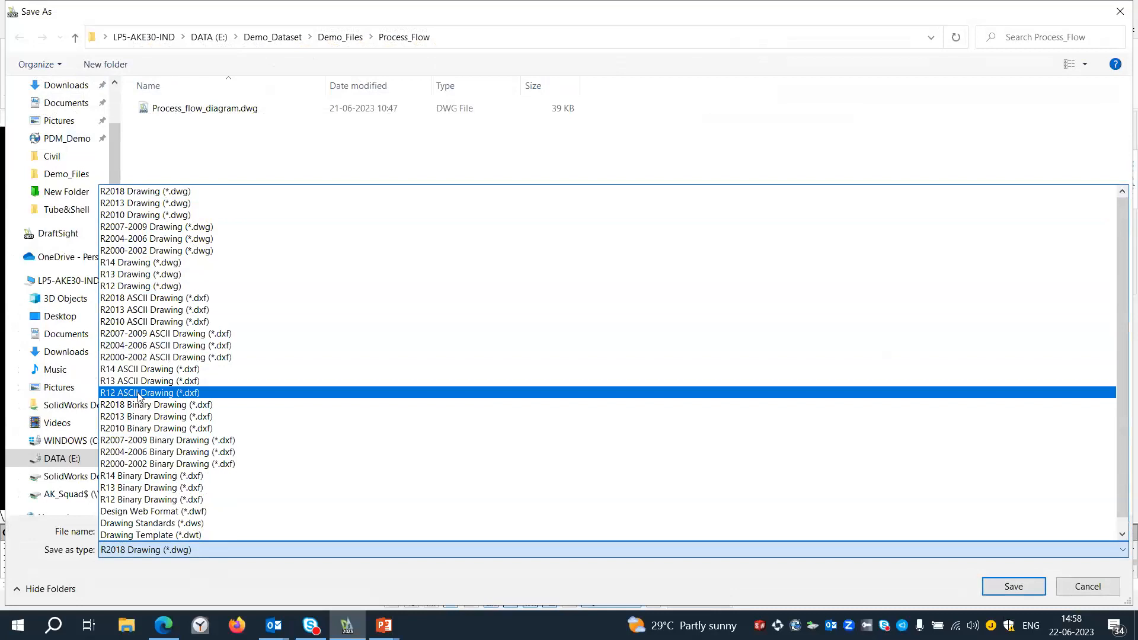
pyautogui.click(1081, 585)
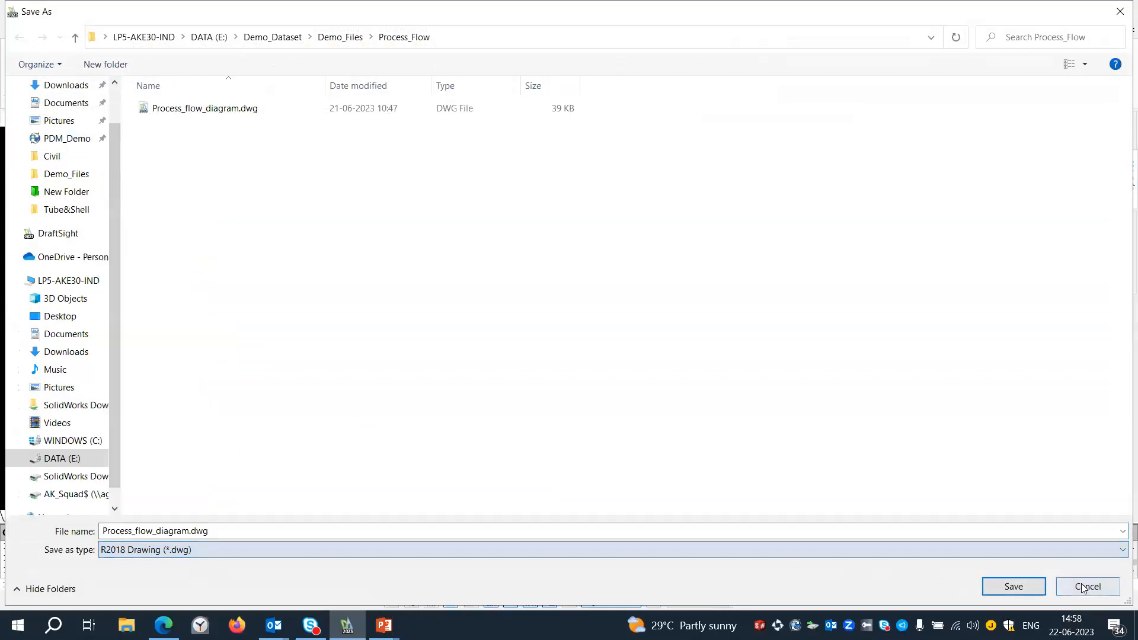
pyautogui.click(1082, 585)
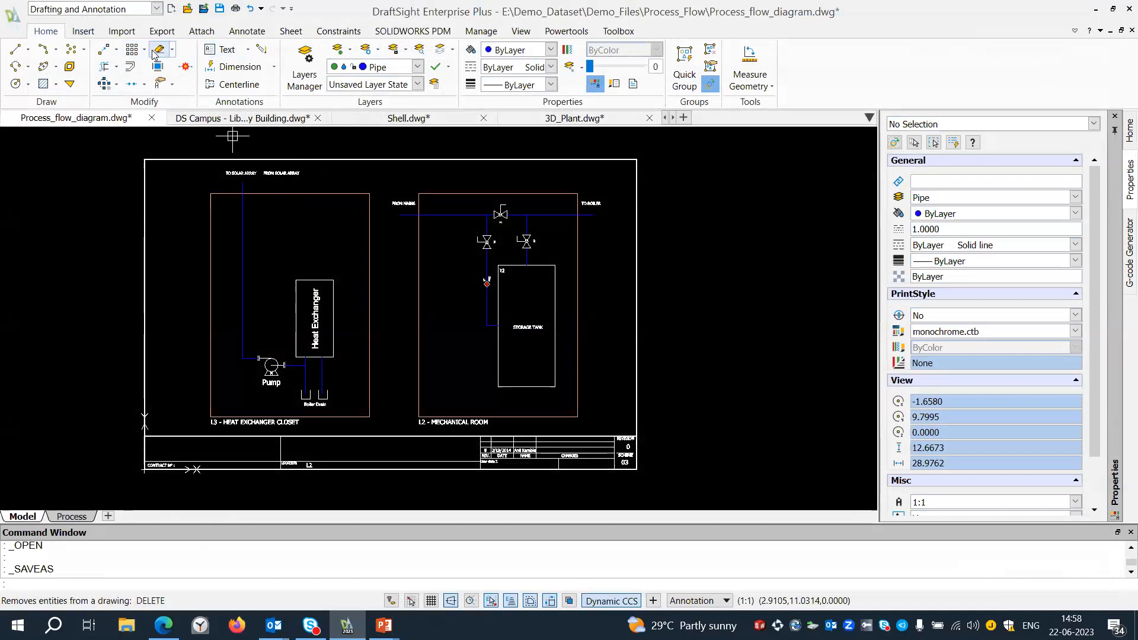
# Try the Classic and 3D Modeling workspaces, and return to Drafting and Annotation.
pyautogui.click(110, 12)
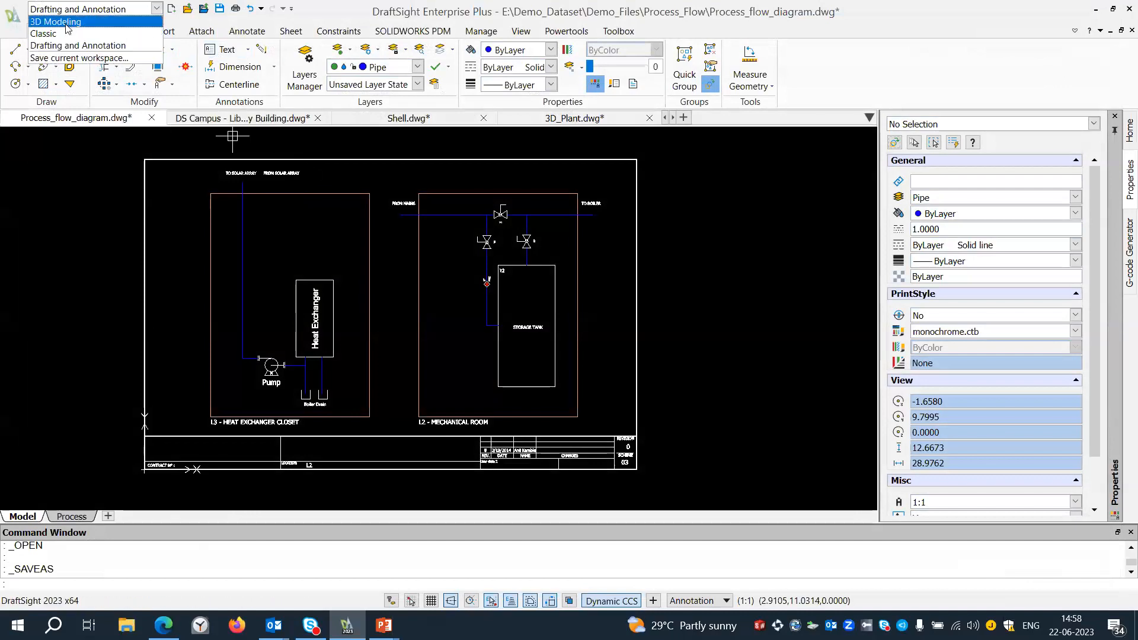
pyautogui.click(65, 31)
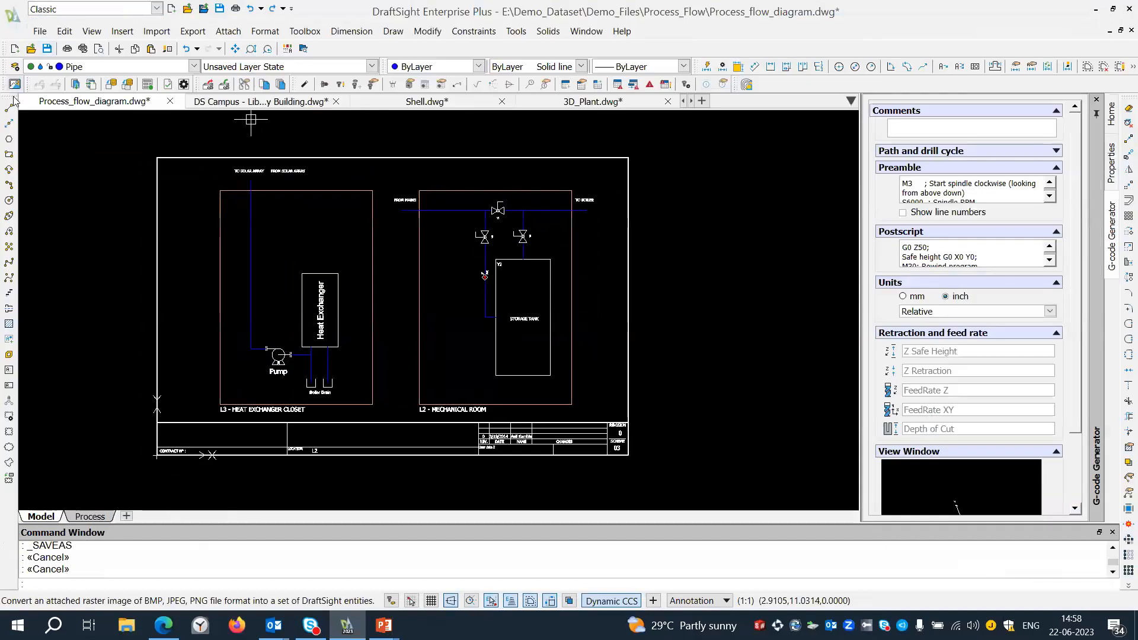
pyautogui.click(68, 9)
pyautogui.click(66, 28)
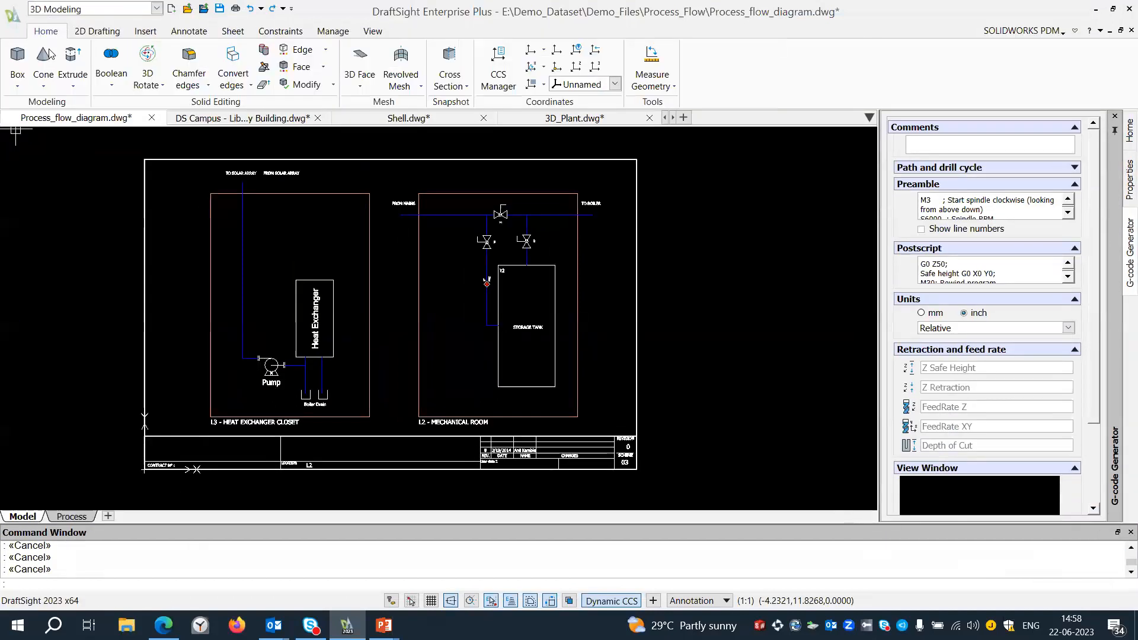
pyautogui.click(128, 9)
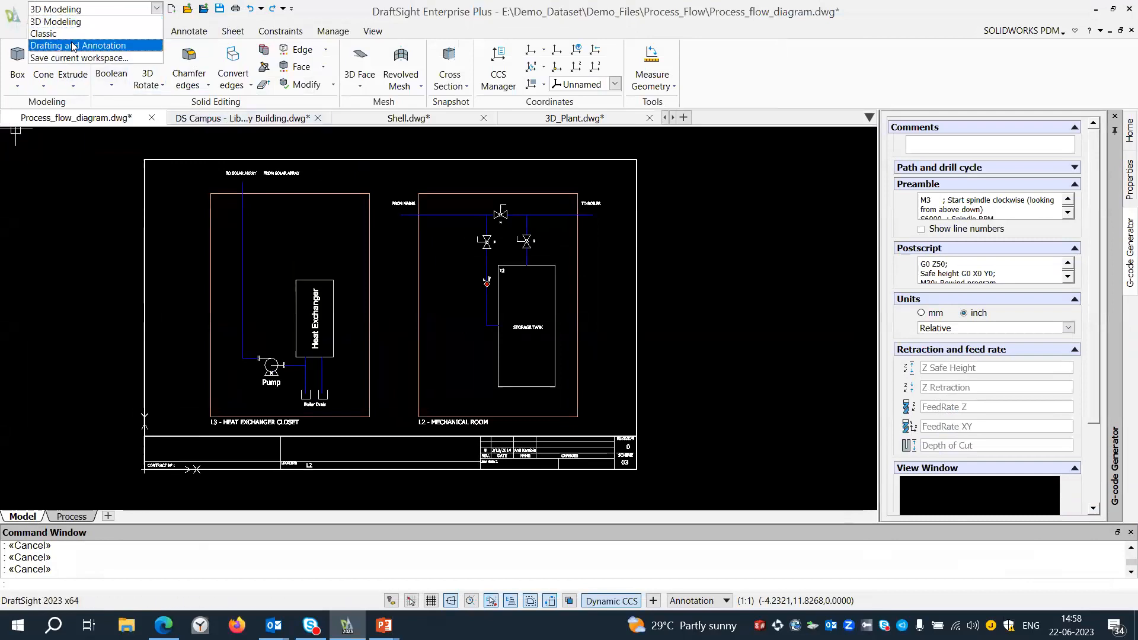
pyautogui.click(72, 46)
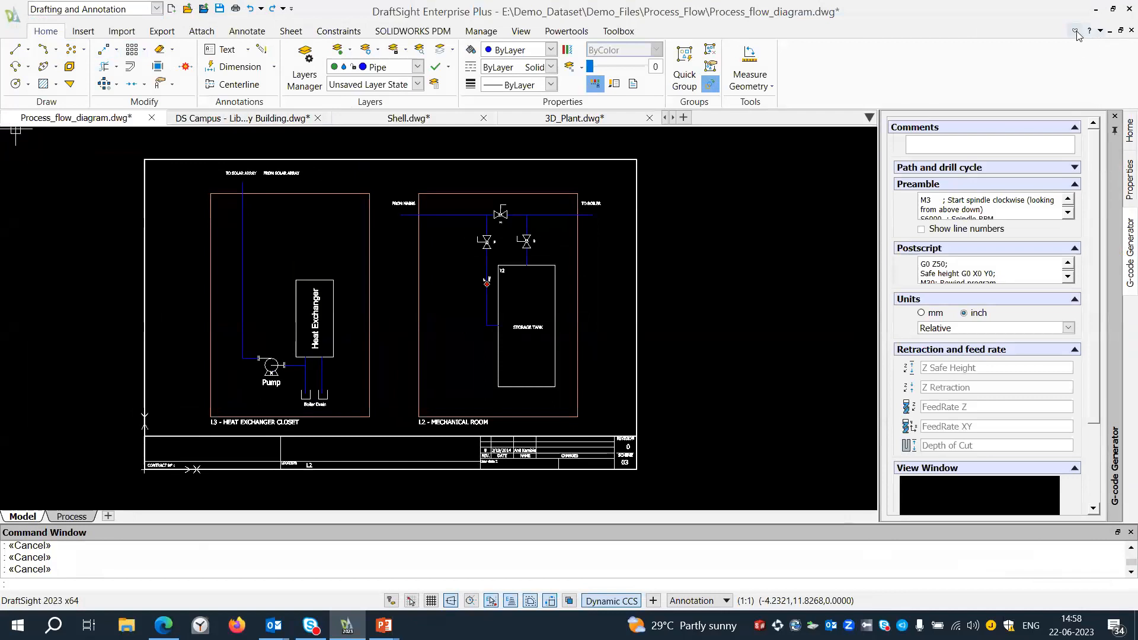
# Collapse the ribbon and restore it.
pyautogui.click(1076, 32)
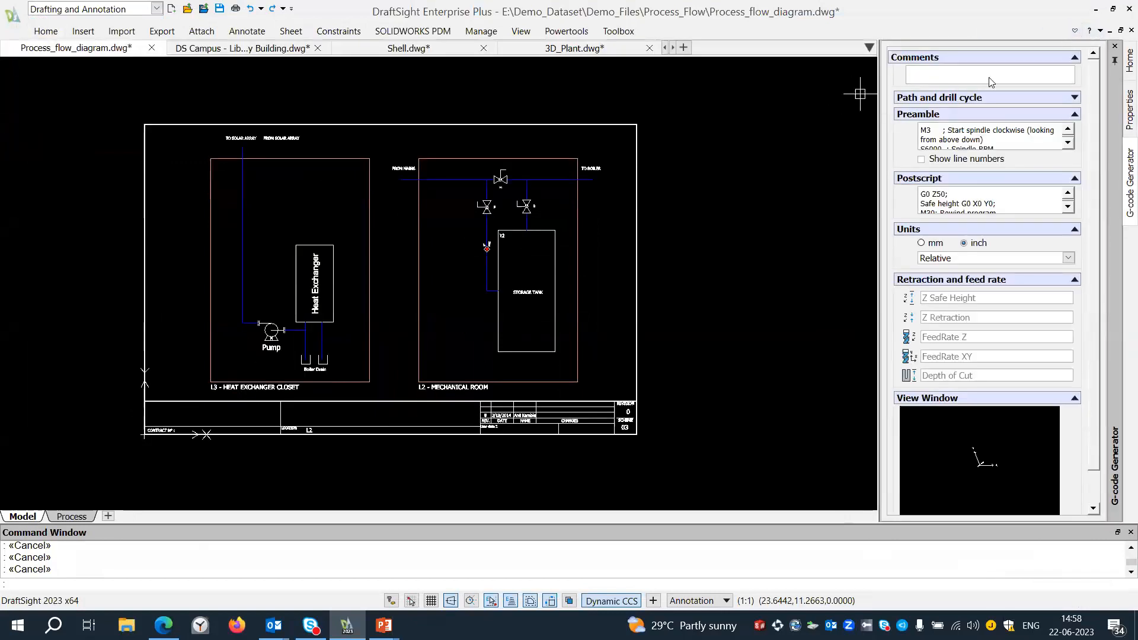
pyautogui.click(1076, 33)
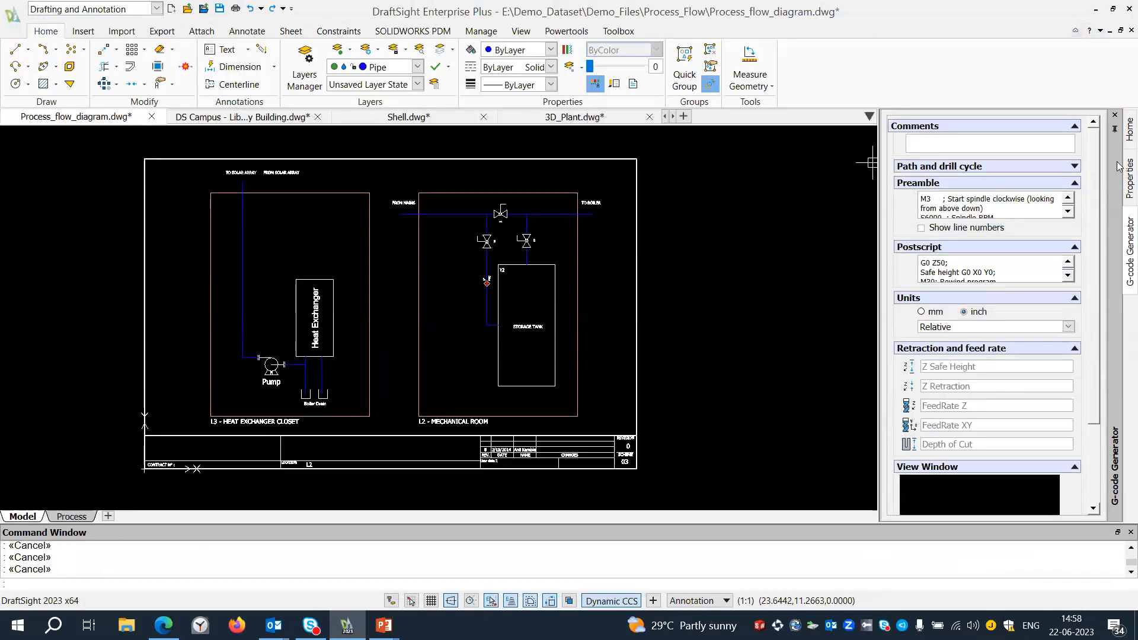
pyautogui.moveTo(1101, 167)
pyautogui.mouseDown()
pyautogui.moveTo(16, 204)
pyautogui.moveTo(272, 225)
pyautogui.moveTo(1002, 222)
pyautogui.mouseUp()
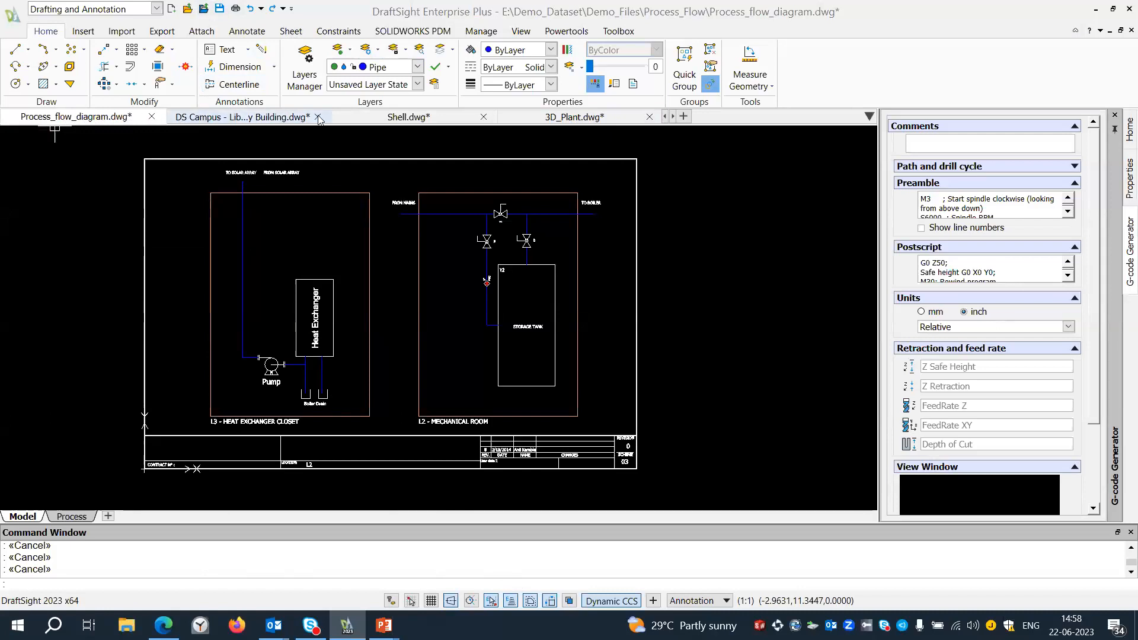
# Confirm the scheduled time in the planned computer reboot notification.
pyautogui.moveTo(557, 123)
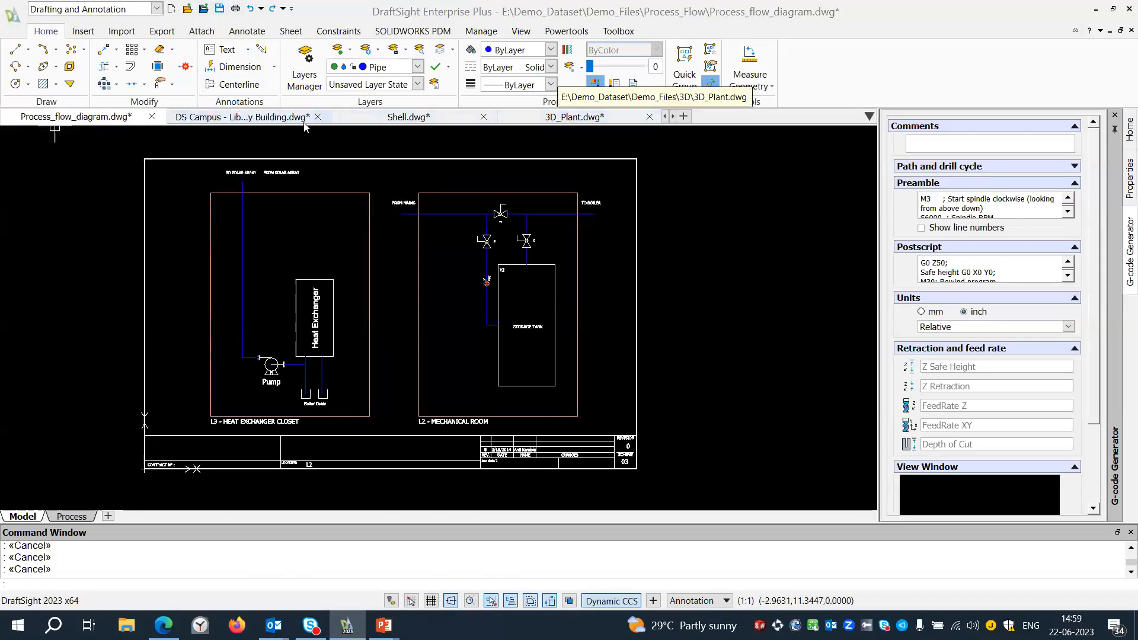
pyautogui.moveTo(233, 118)
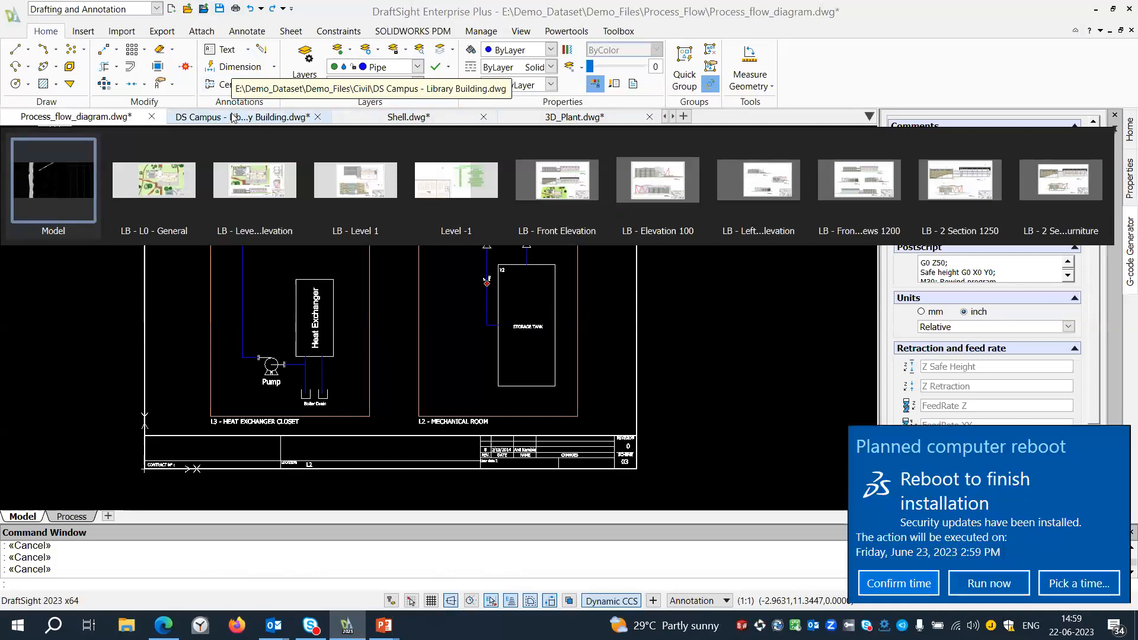
pyautogui.click(876, 584)
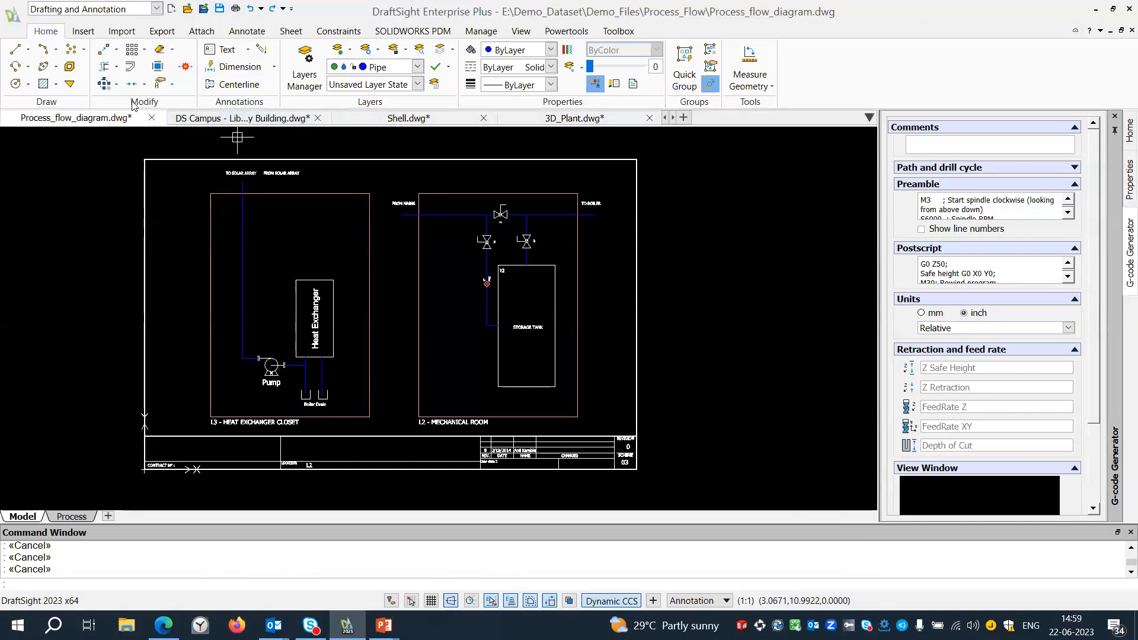
# Review the file commands offered for the open DS Campus library building drawing and dismiss them.
pyautogui.rightClick(277, 121)
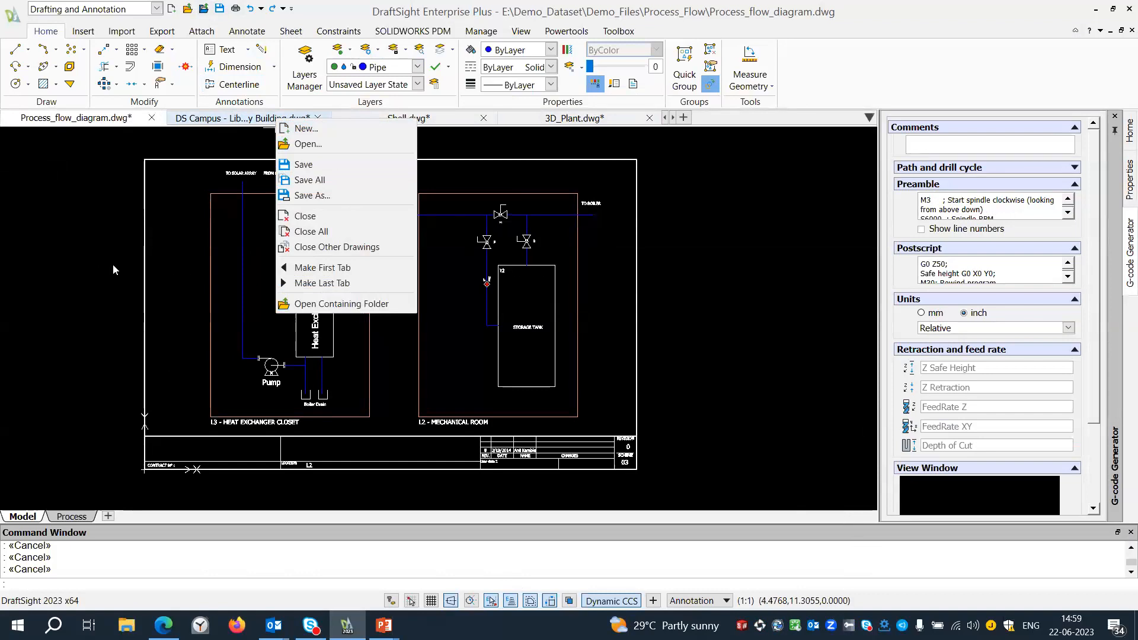
pyautogui.click(77, 257)
pyautogui.click(18, 190)
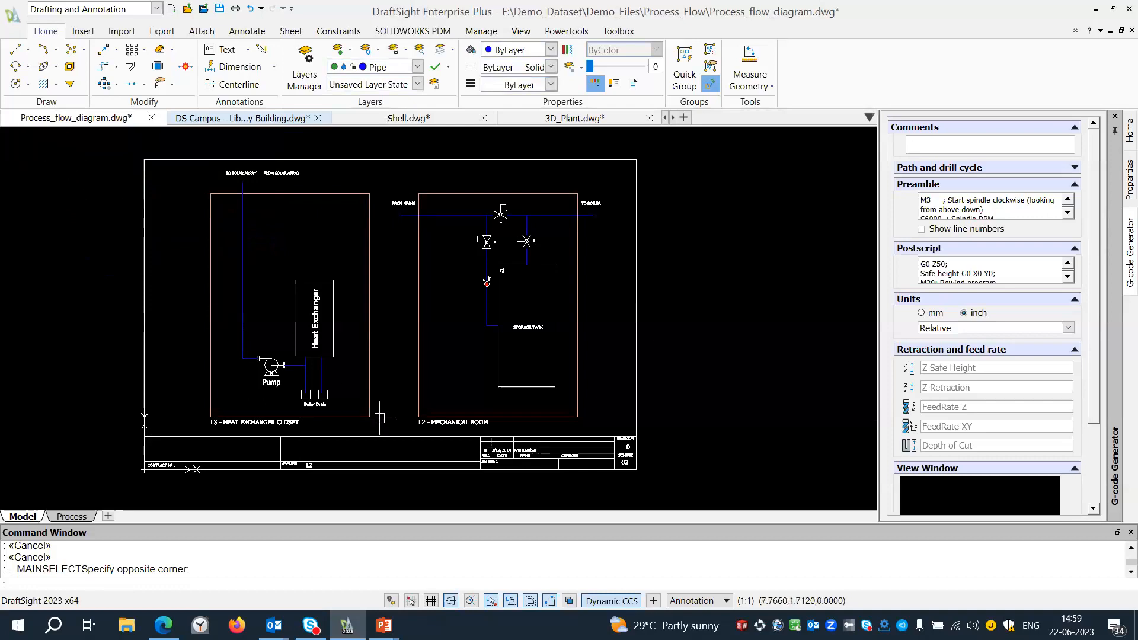
# Draw a vertical line about 0.82 long on the Pipe layer, running down from beneath the FROM SOLAR ARRAY label.
pyautogui.scroll(4, 324, 439)
pyautogui.moveTo(157, 357); pyautogui.dragTo(295, 435, button='middle')
pyautogui.moveTo(355, 414); pyautogui.dragTo(297, 491, button='middle')
pyautogui.moveTo(327, 208)
pyautogui.mouseDown(button='middle')
pyautogui.moveTo(313, 229)
pyautogui.moveTo(282, 424)
pyautogui.mouseUp(button='middle')
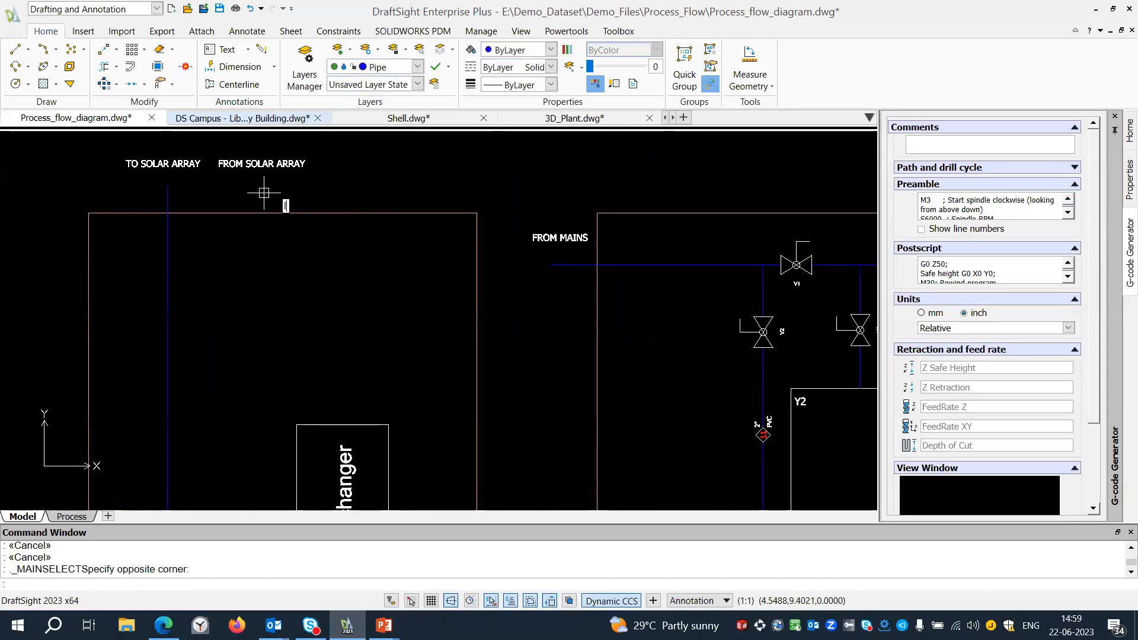
pyautogui.write('L')
pyautogui.press('Return')
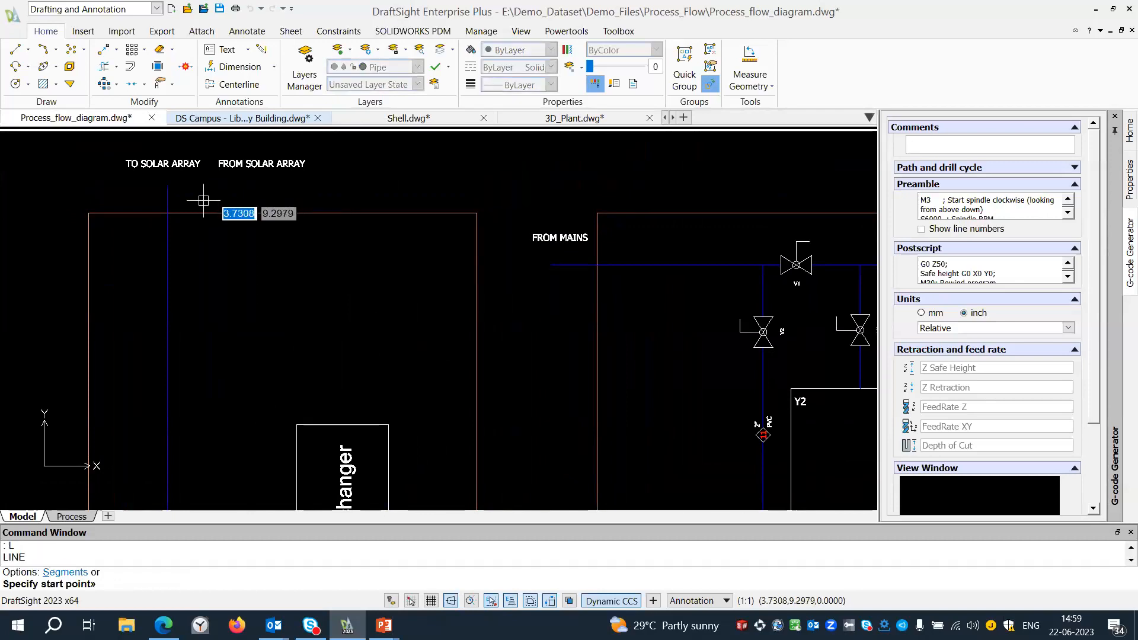
pyautogui.click(248, 188)
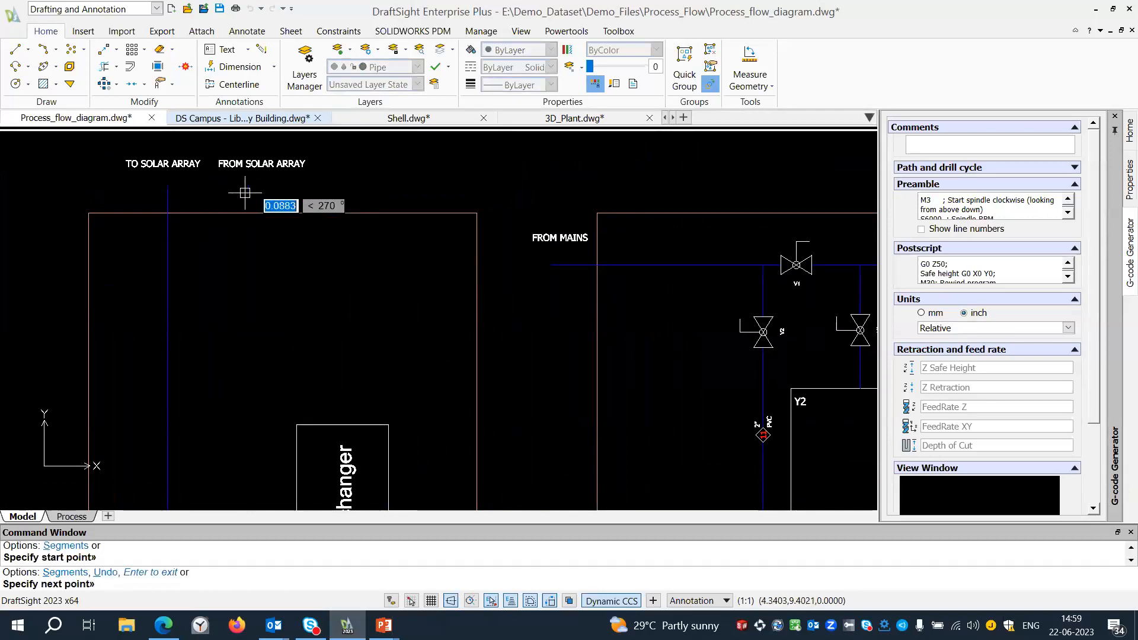
pyautogui.click(247, 247)
pyautogui.press('Return')
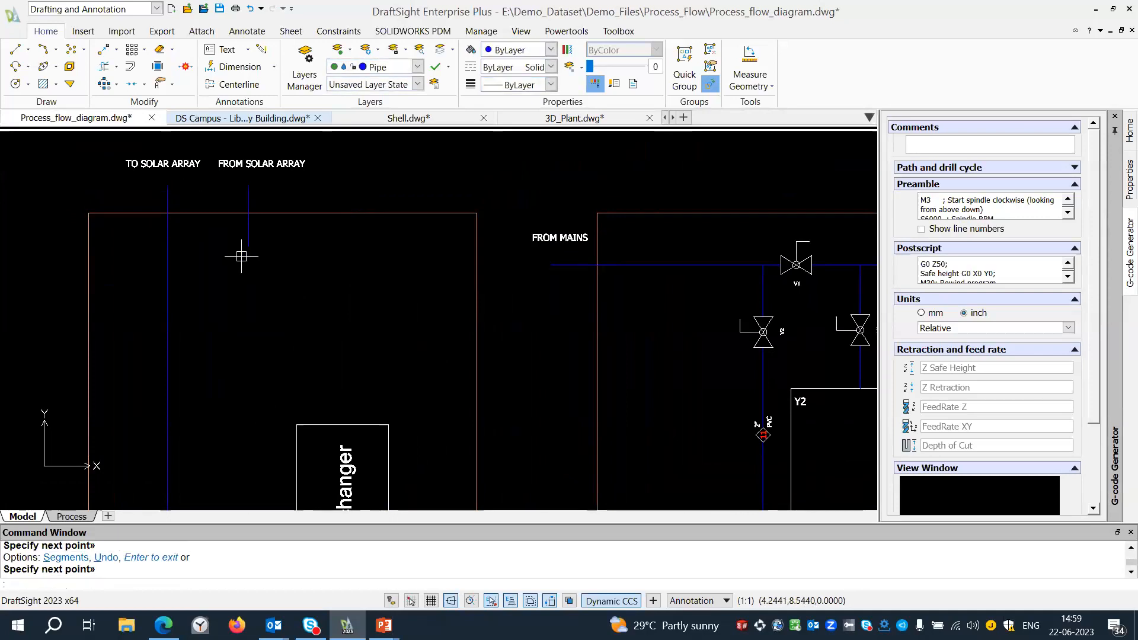
# Make layer 0 active and draw a rectangle about 0.91 by 0.87 just below the new FROM SOLAR ARRAY pipe line.
pyautogui.click(417, 67)
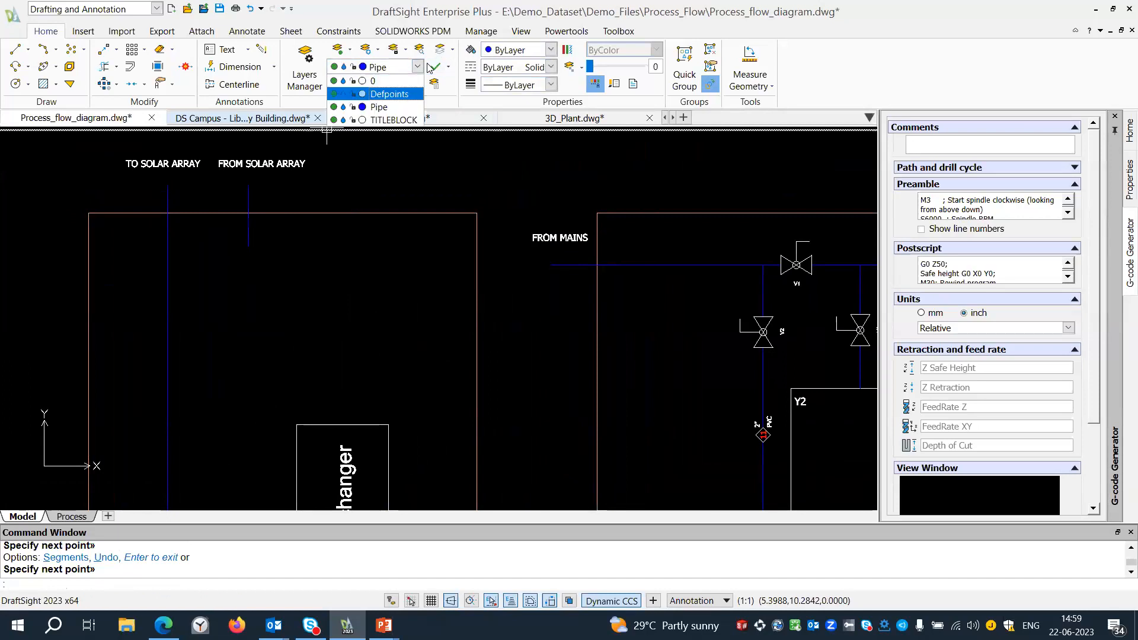
pyautogui.click(362, 79)
pyautogui.write('rec')
pyautogui.press('Return')
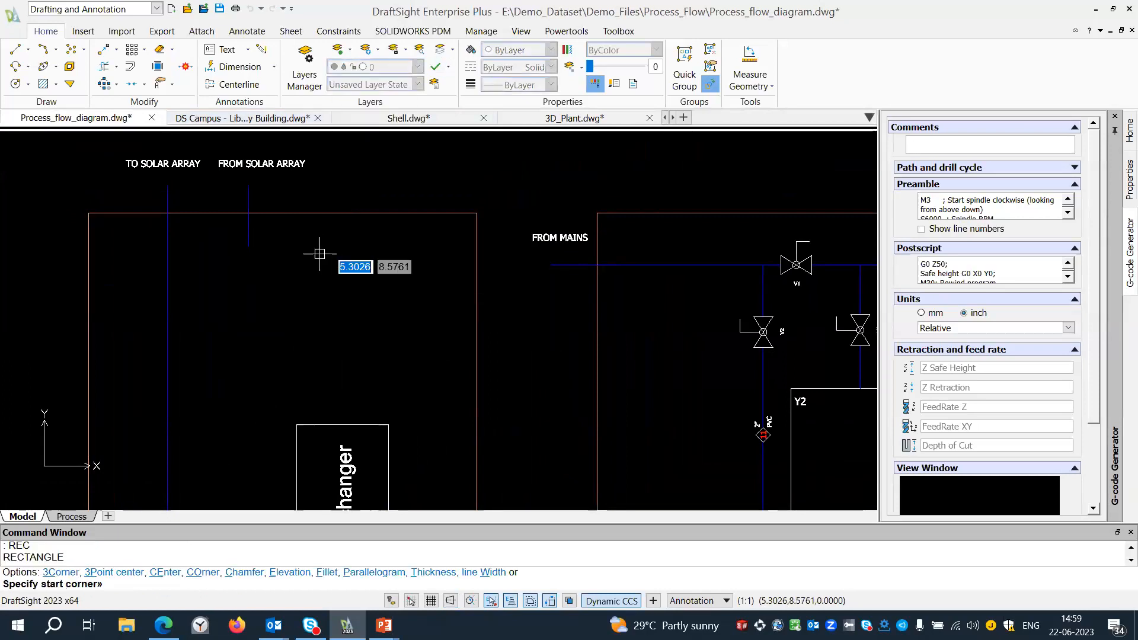
pyautogui.click(216, 250)
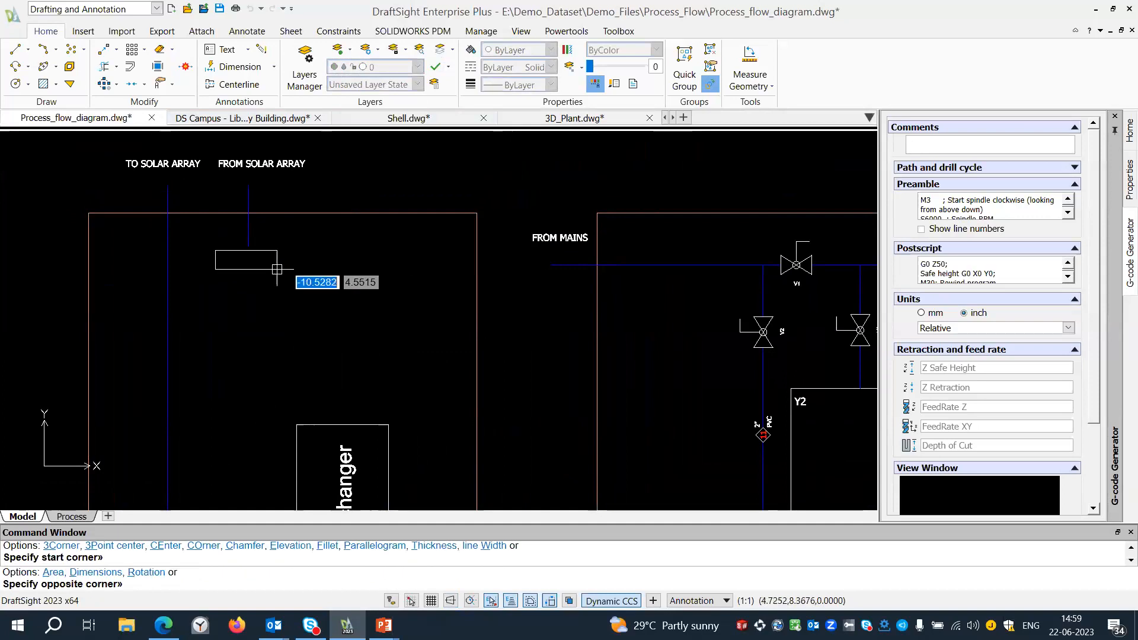
pyautogui.click(281, 317)
# Draw a short vertical line down from the midpoint of the new rectangle's lower edge.
pyautogui.moveTo(263, 336); pyautogui.dragTo(262, 289, button='middle')
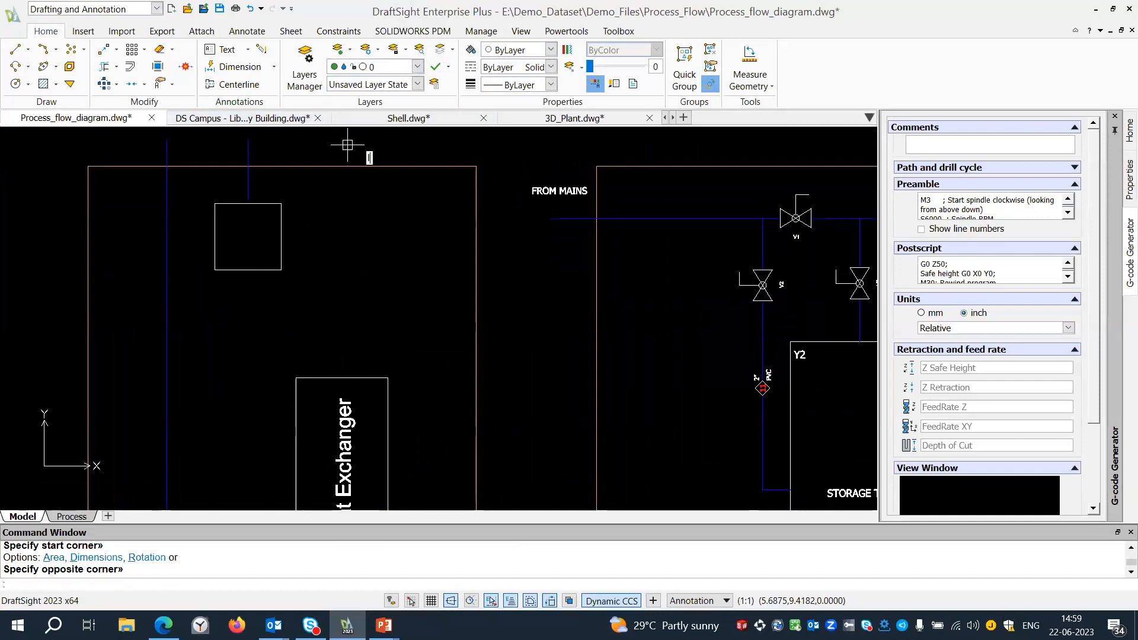
pyautogui.write('l')
pyautogui.press('Return')
pyautogui.click(248, 270)
pyautogui.click(248, 289)
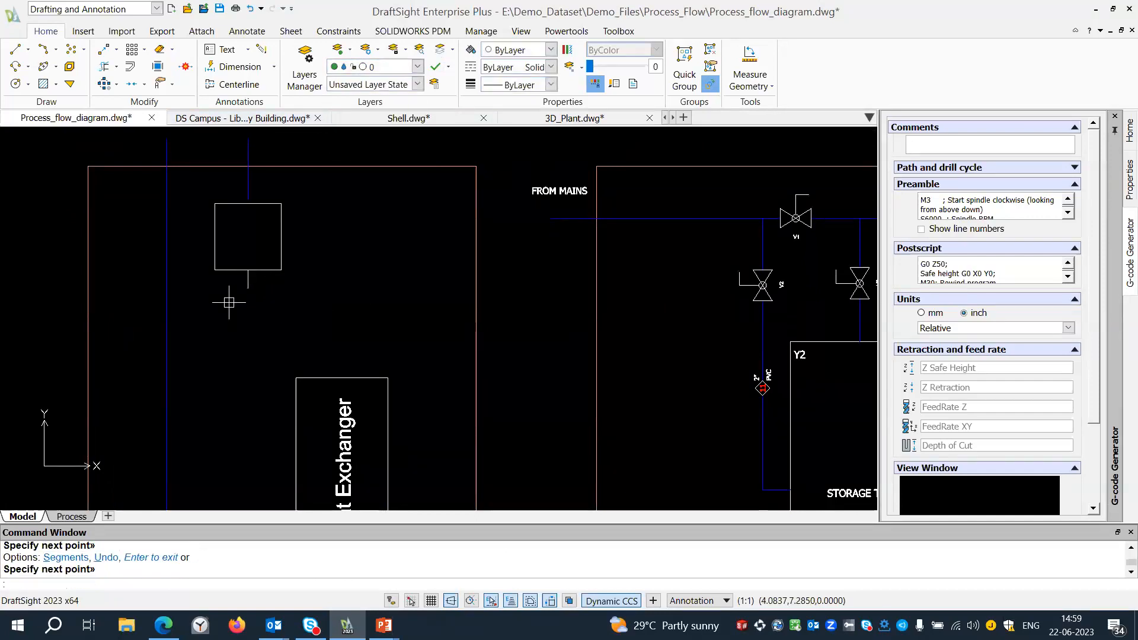
# Draw a small diamond at the lower end of the short line, using the Rectangle command's 3Corner option.
pyautogui.write('REC')
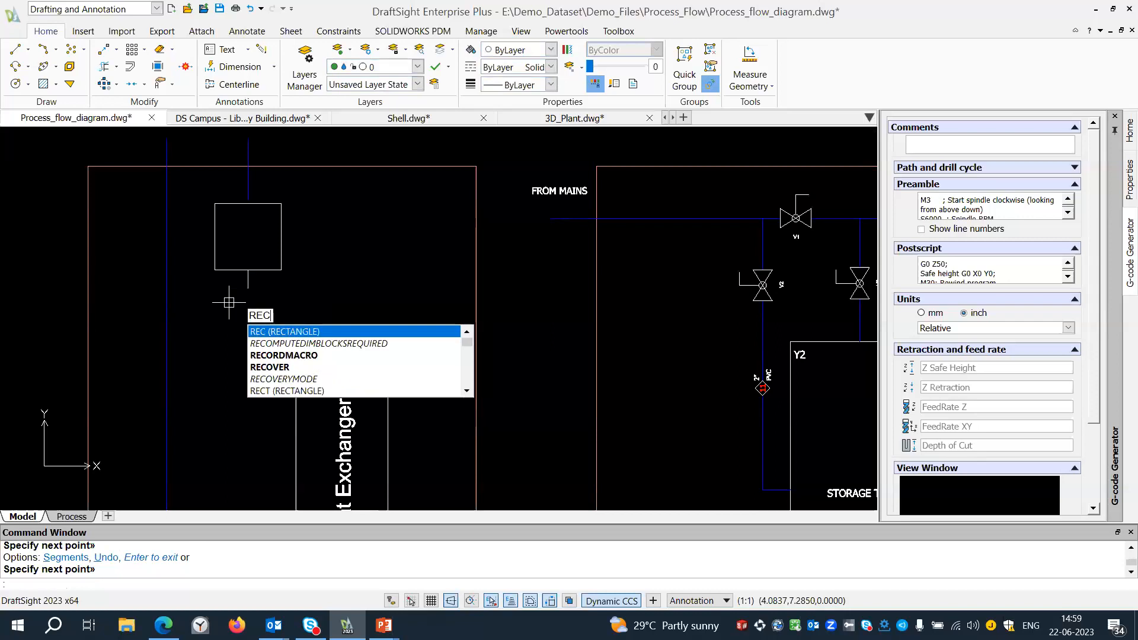
pyautogui.press('Return')
pyautogui.rightClick(215, 303)
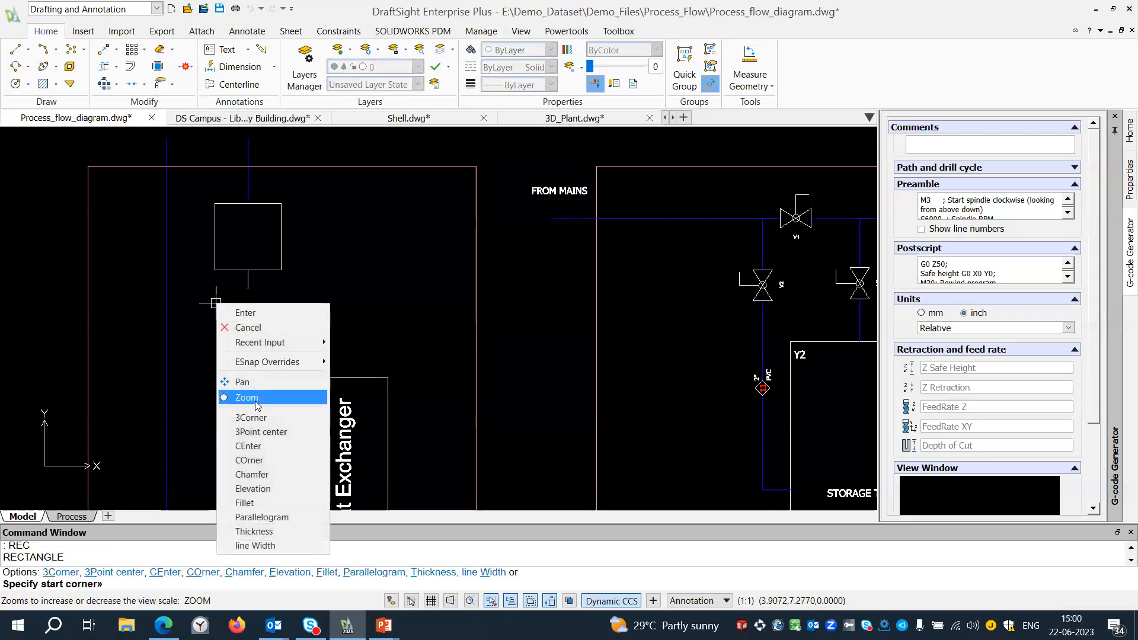
pyautogui.click(254, 419)
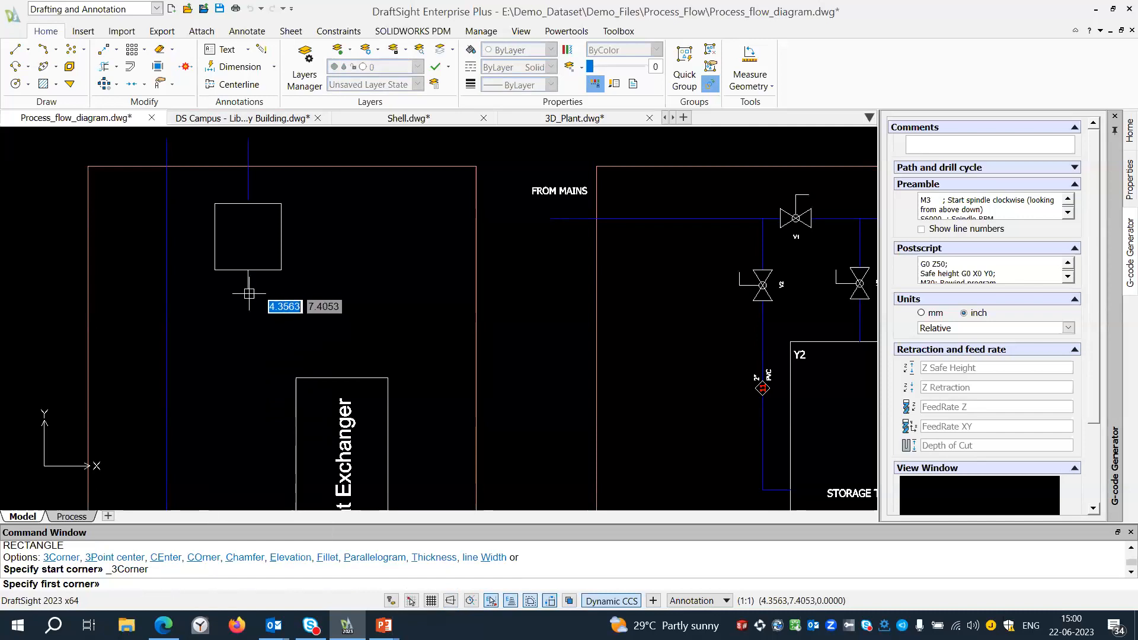
pyautogui.click(248, 290)
pyautogui.click(236, 302)
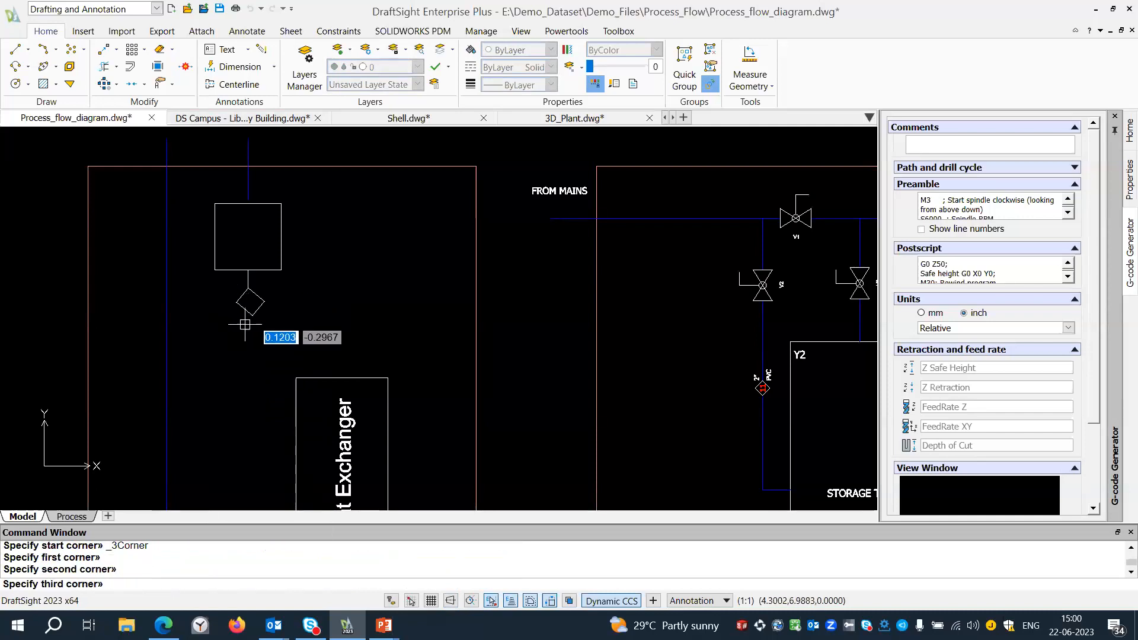
pyautogui.click(245, 320)
pyautogui.press('Return')
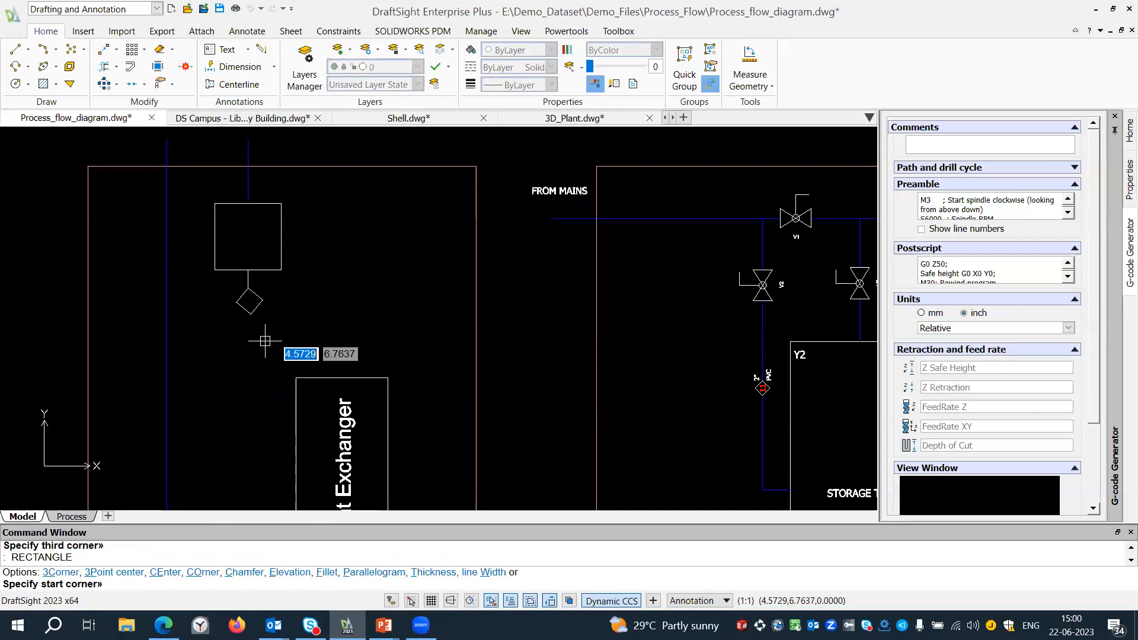
pyautogui.rightClick(301, 310)
pyautogui.rightClick(297, 277)
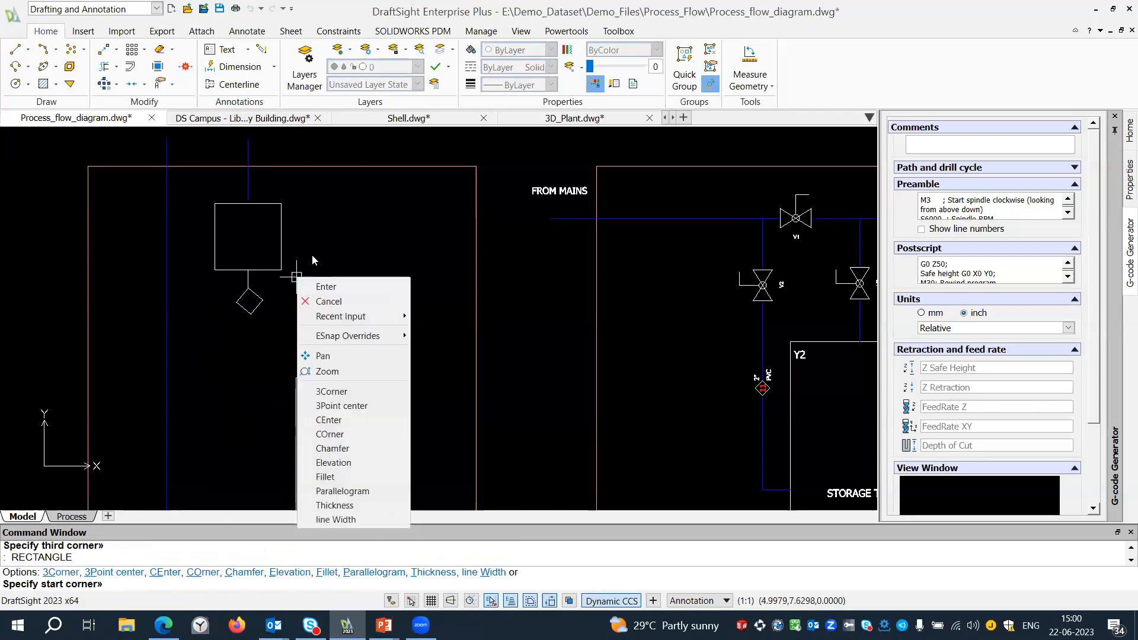
pyautogui.rightClick(311, 253)
pyautogui.press('Escape')
pyautogui.press('Escape')
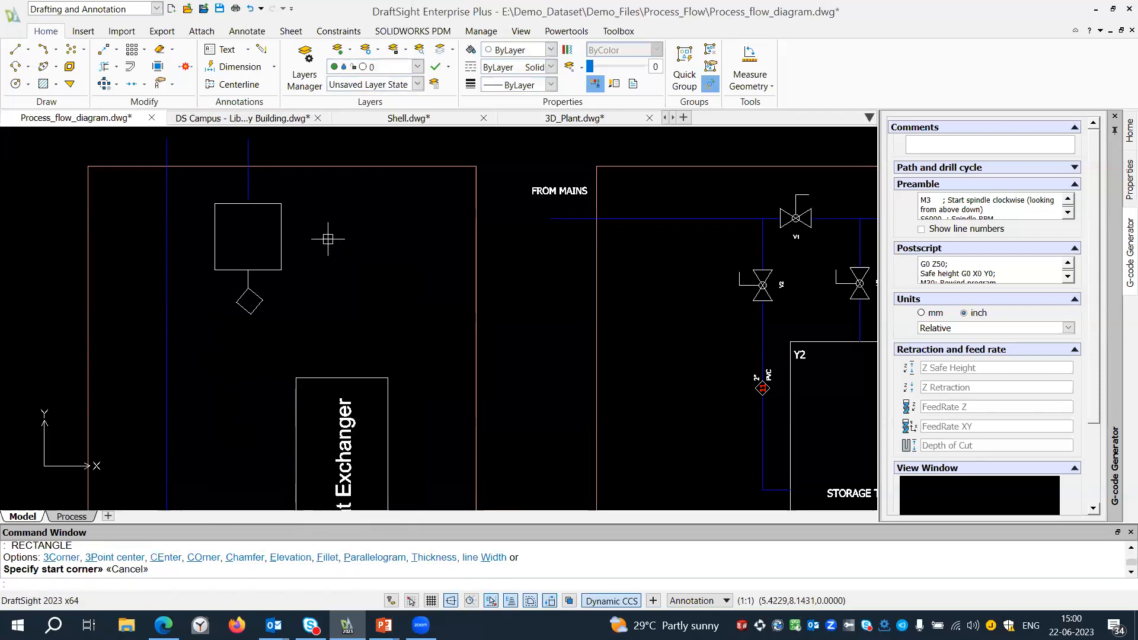
# Draw a line from the diamond's right corner about 0.68 to the right, continuing straight down to the Heat Exchanger's upper edge.
pyautogui.rightClick(331, 256)
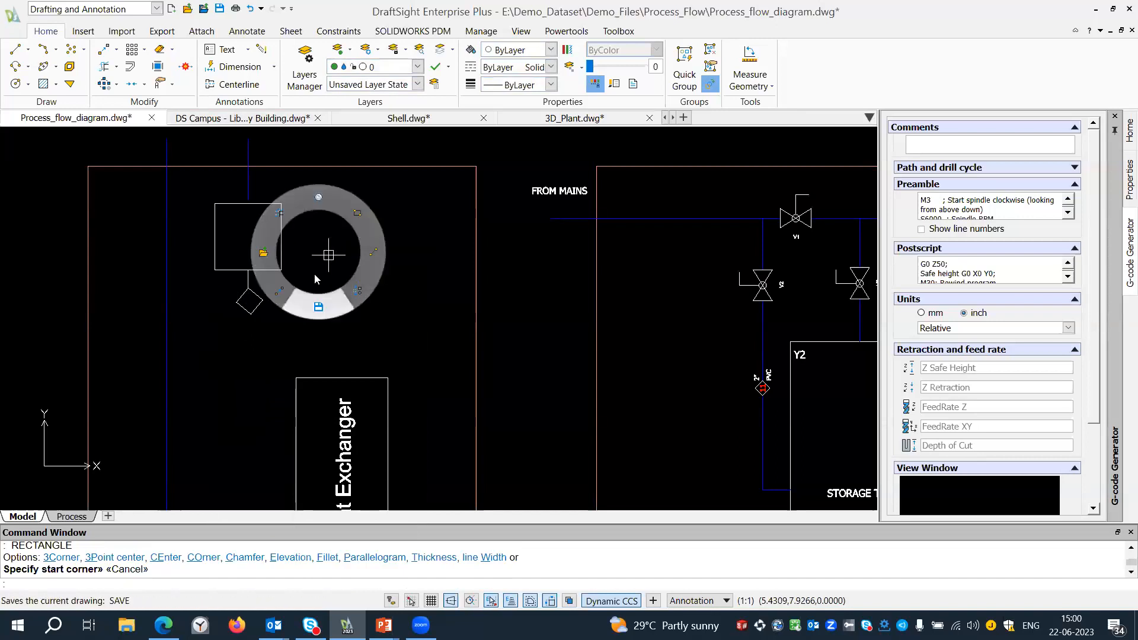
pyautogui.click(374, 252)
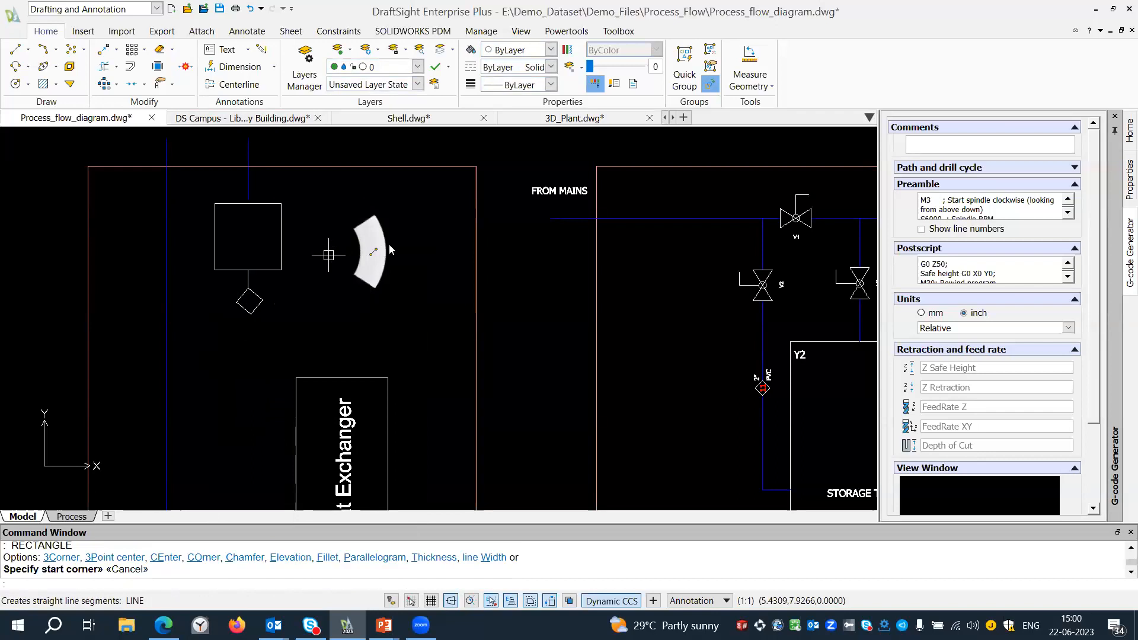
pyautogui.click(263, 300)
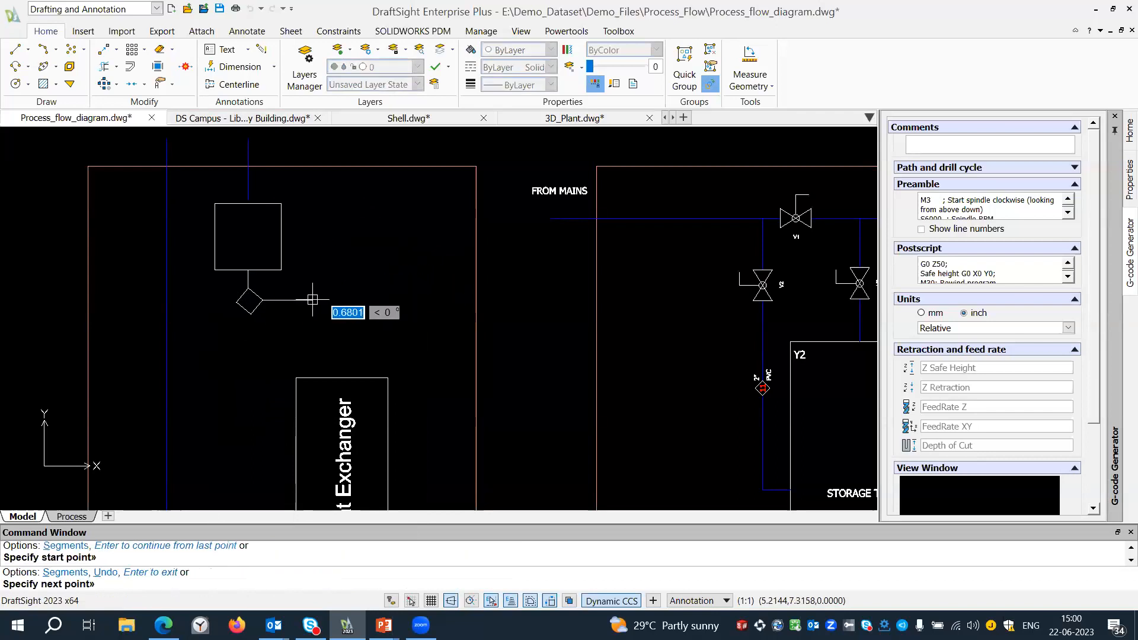
pyautogui.click(312, 300)
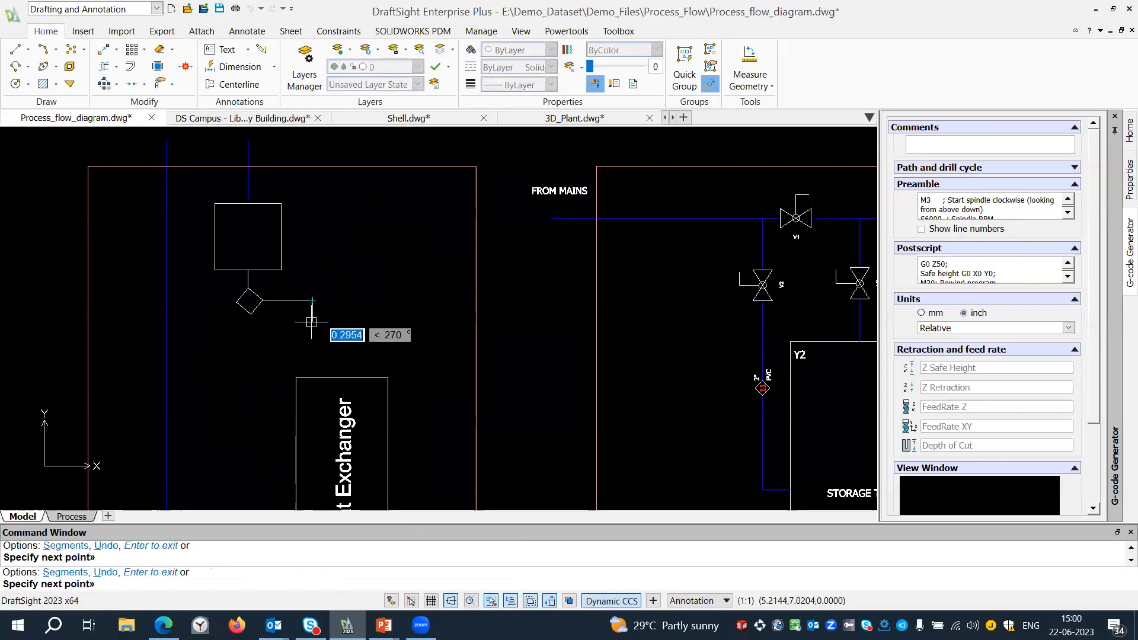
pyautogui.click(312, 378)
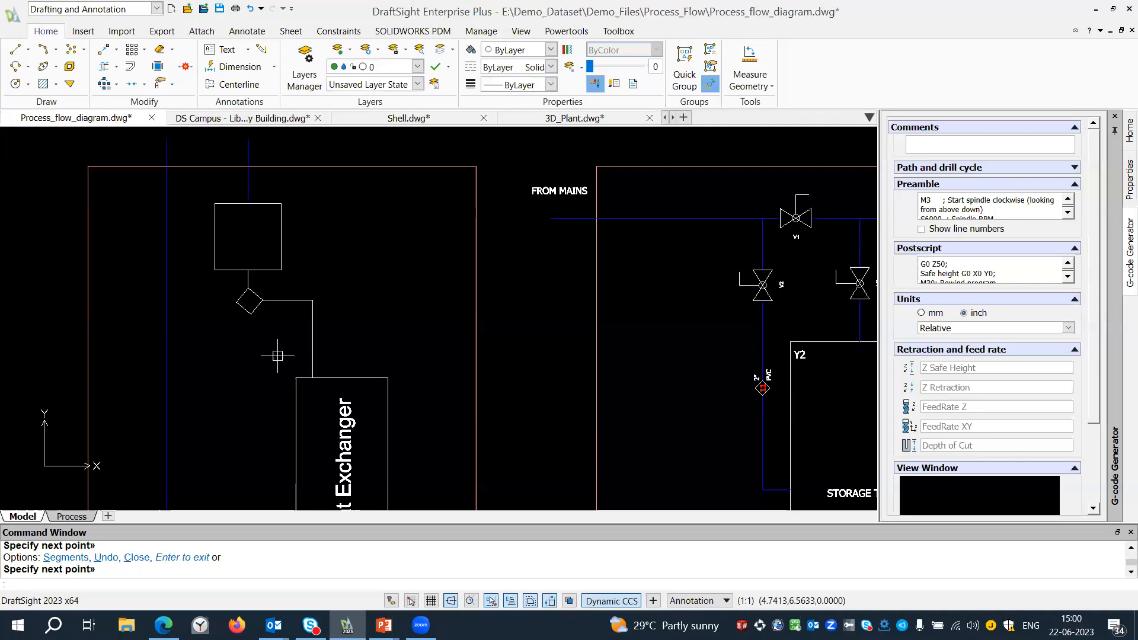
# Copy the FROM SOLAR ARRAY pipe line's properties to the short vertical line and both segments of the Heat Exchanger connection with PropertyPainter.
pyautogui.write('ma')
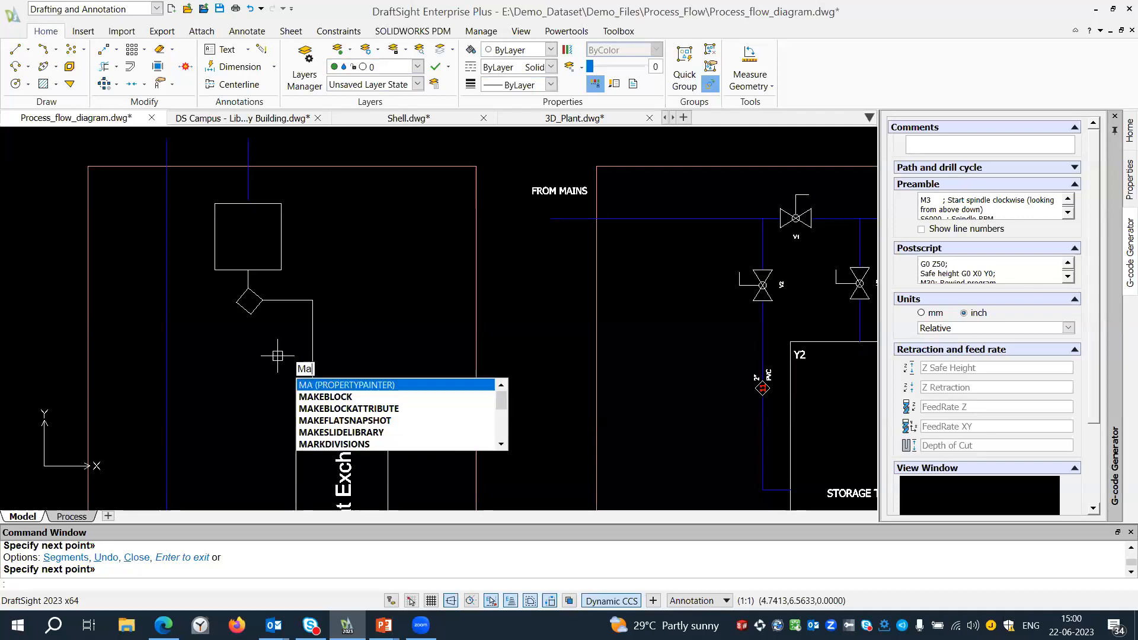
pyautogui.press('Return')
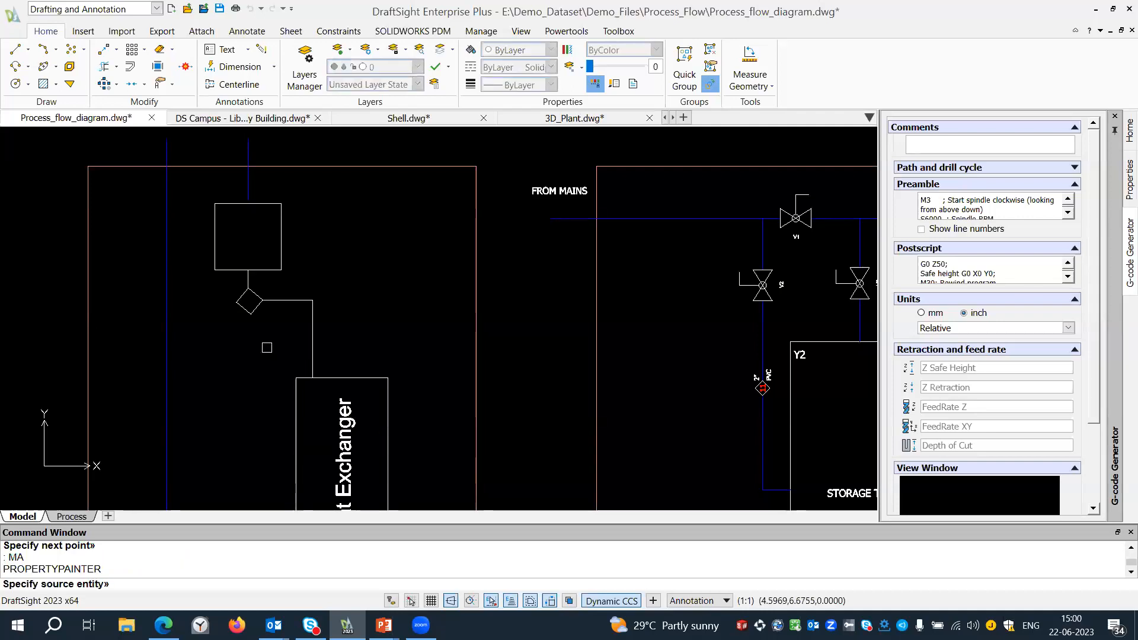
pyautogui.click(247, 142)
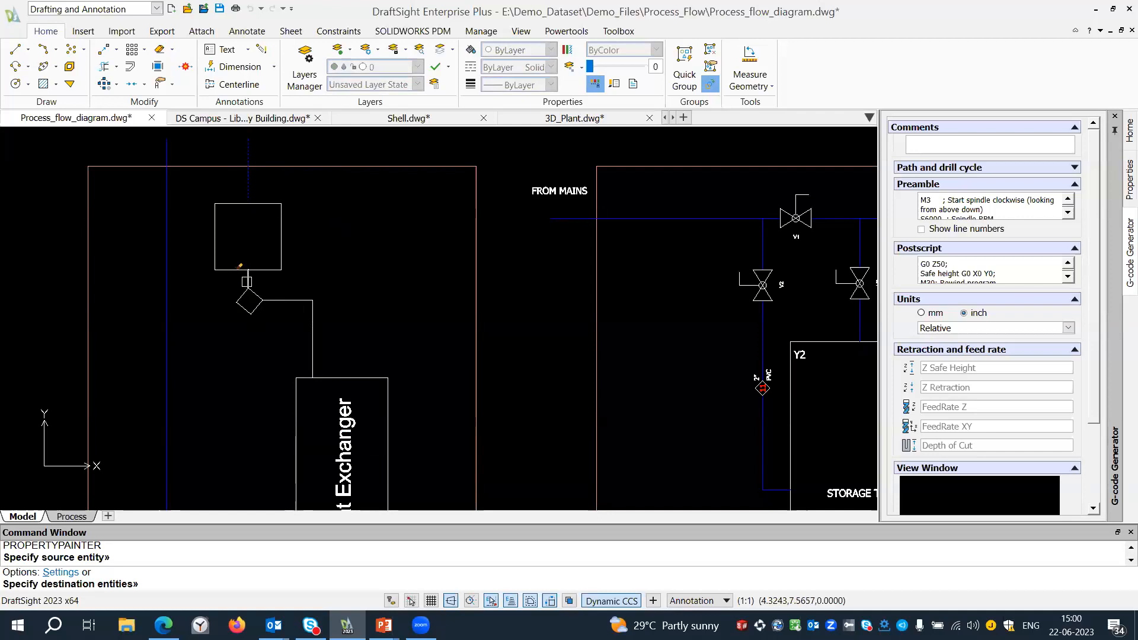
pyautogui.click(246, 281)
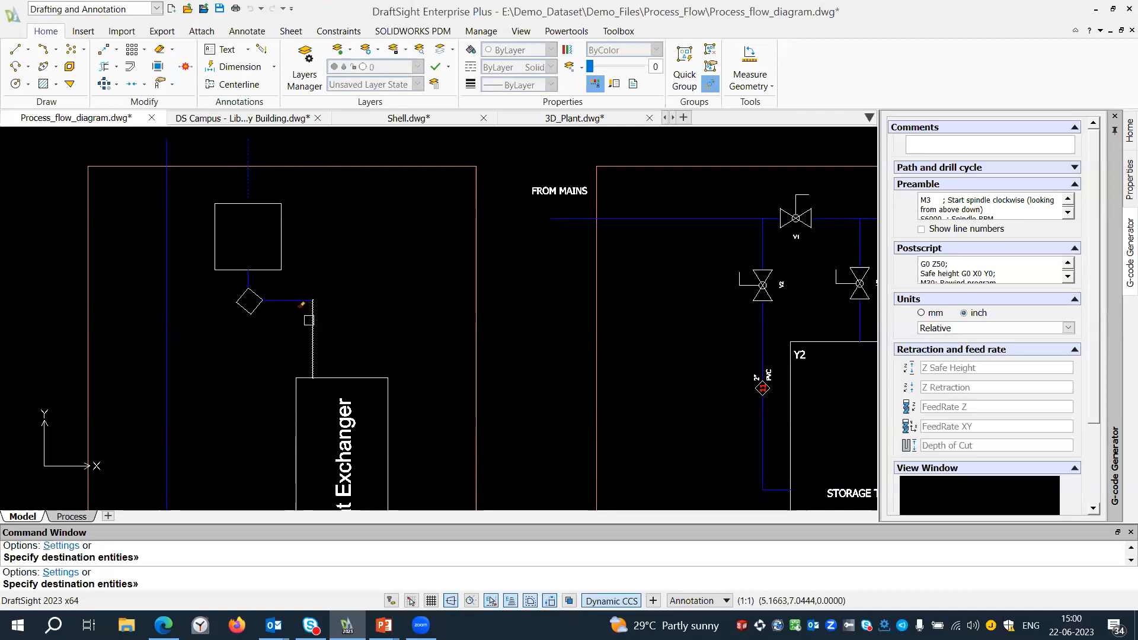
pyautogui.press('Escape')
# Draw a stepped orthogonal polyline from a Nearest snap point on the Heat Exchanger's upper edge to the vertical pipe left of the STORAGE TANK.
pyautogui.scroll(-3, 237, 299)
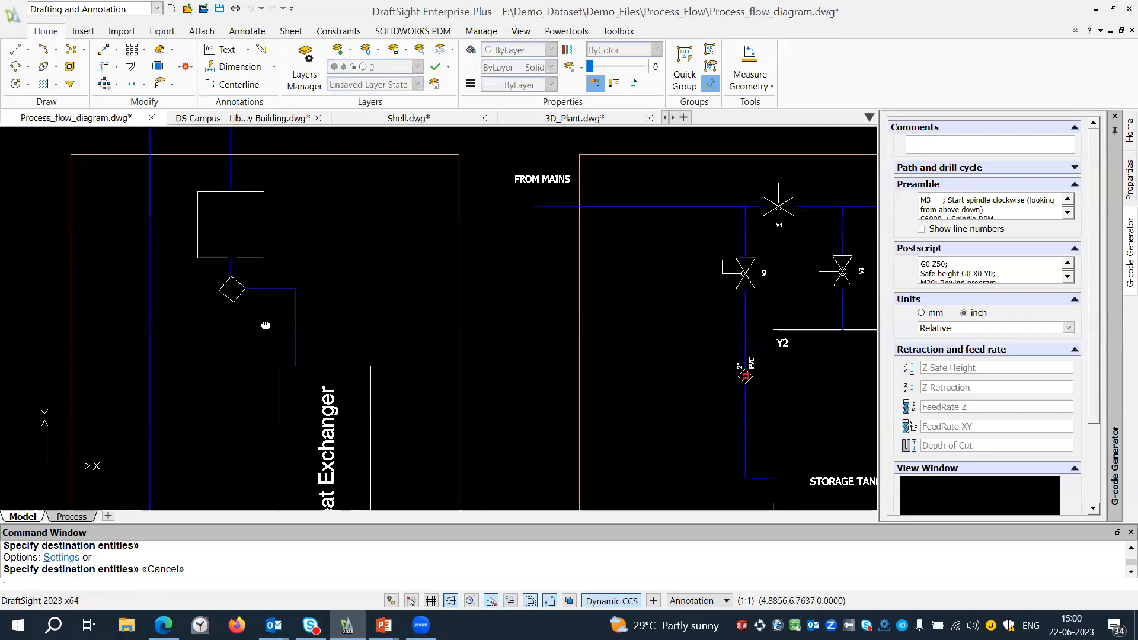
pyautogui.write('PL')
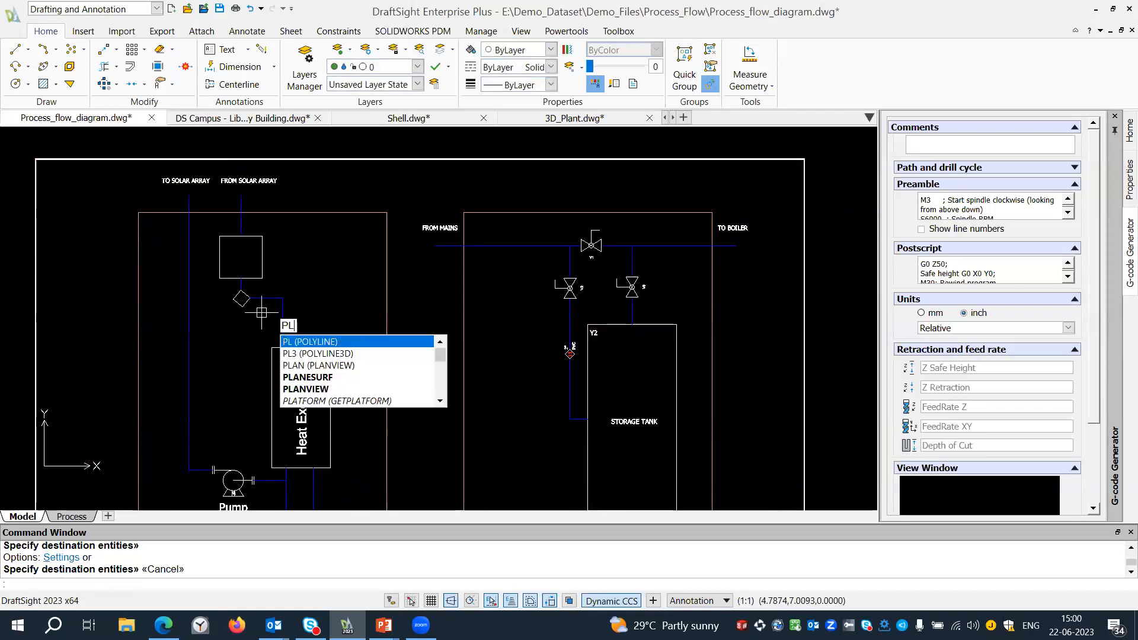
pyautogui.press('Return')
pyautogui.rightClick(331, 290)
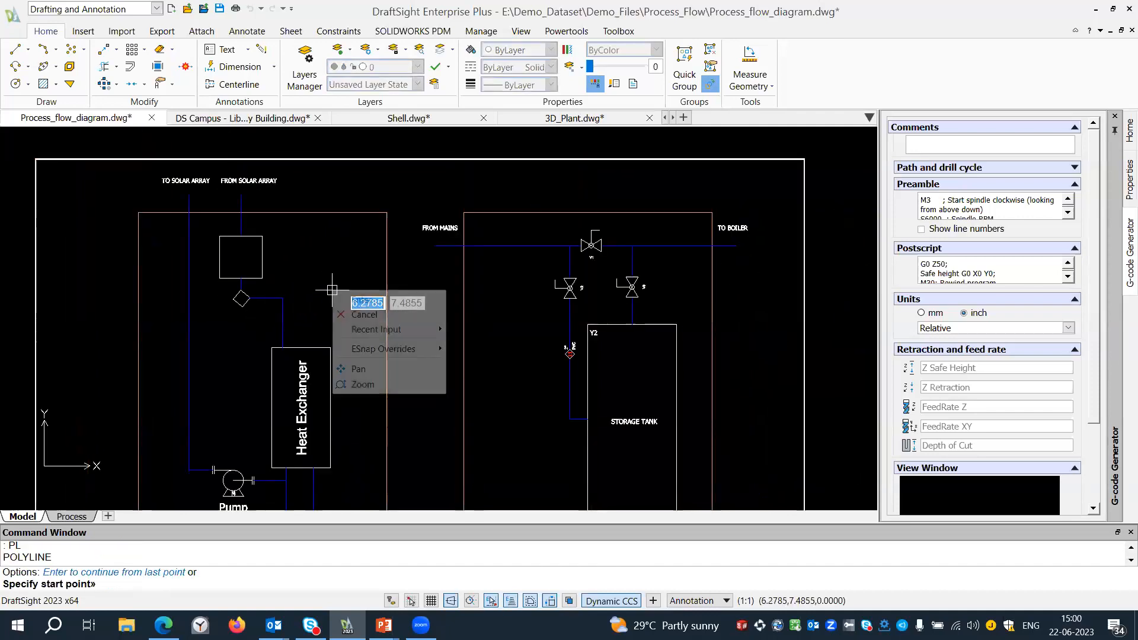
pyautogui.moveTo(399, 348)
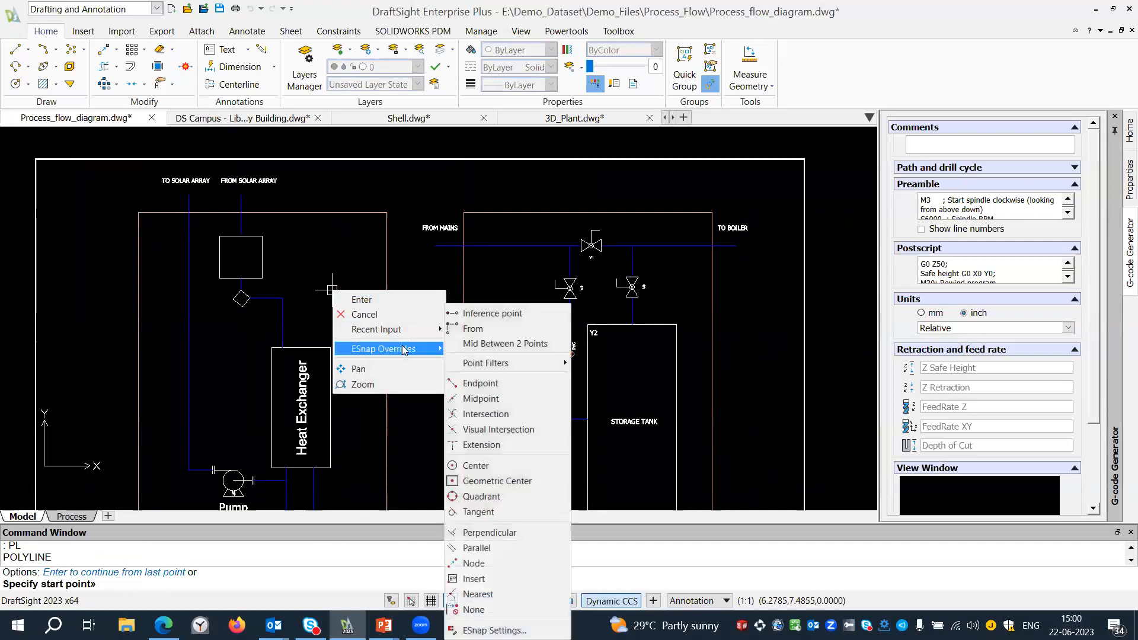
pyautogui.click(478, 593)
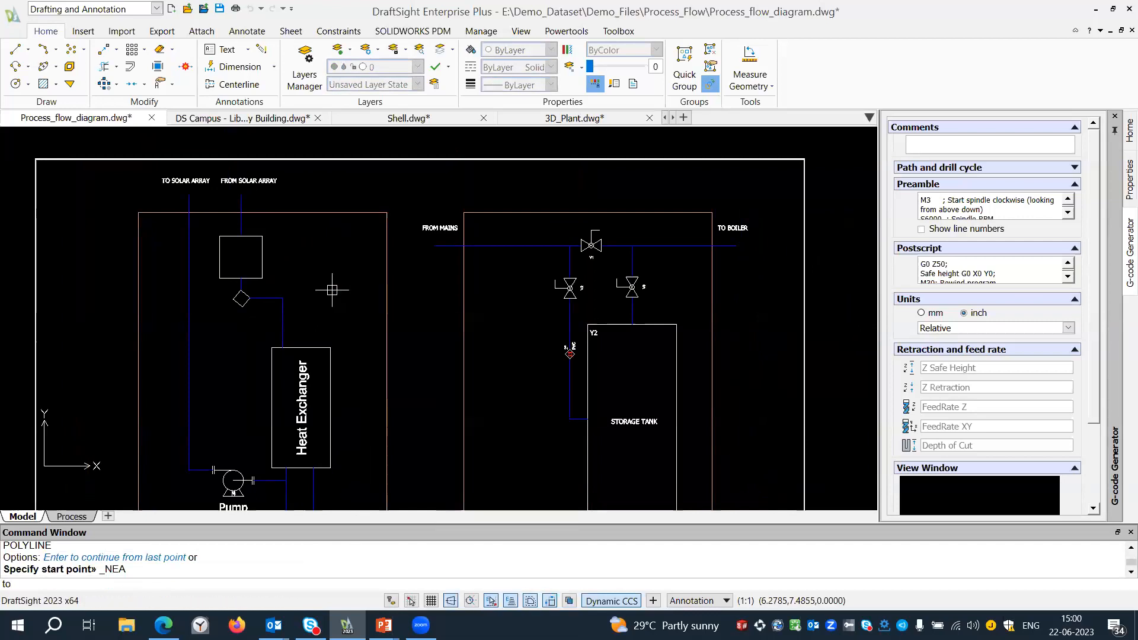
pyautogui.scroll(4, 309, 345)
pyautogui.click(309, 345)
pyautogui.scroll(-2, 311, 331)
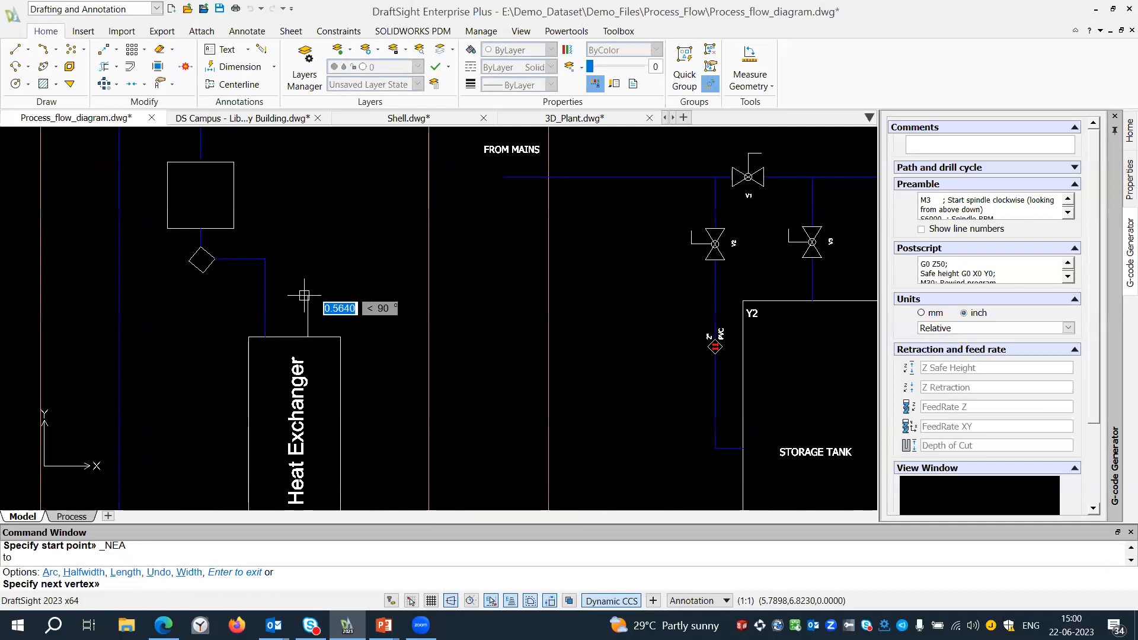
pyautogui.click(308, 256)
pyautogui.click(593, 257)
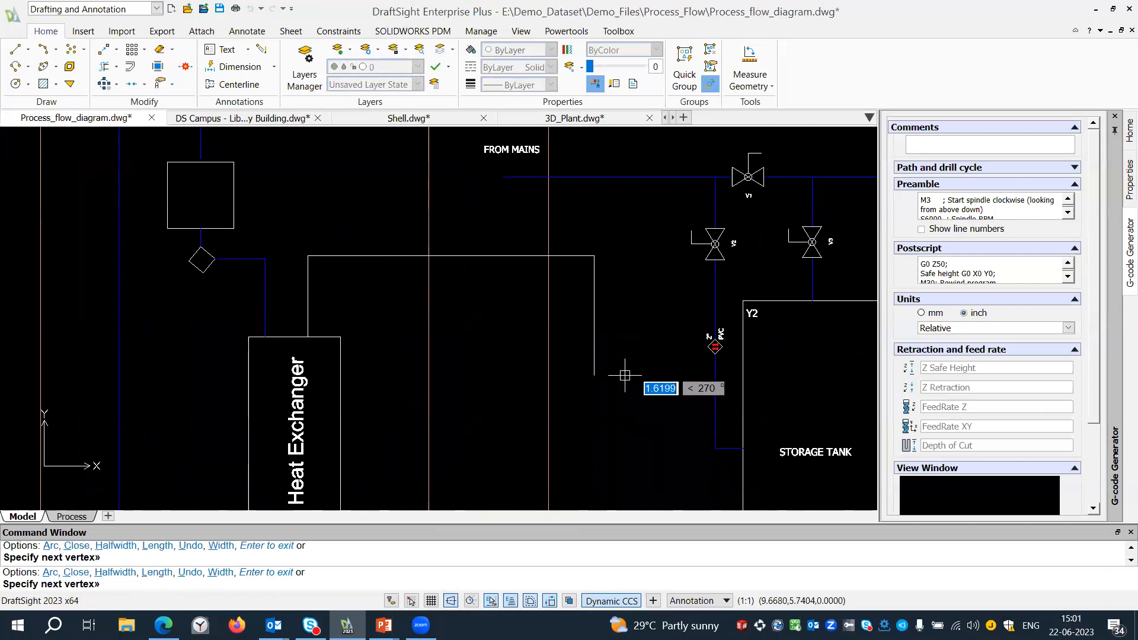
pyautogui.click(614, 389)
pyautogui.click(715, 403)
pyautogui.press('Return')
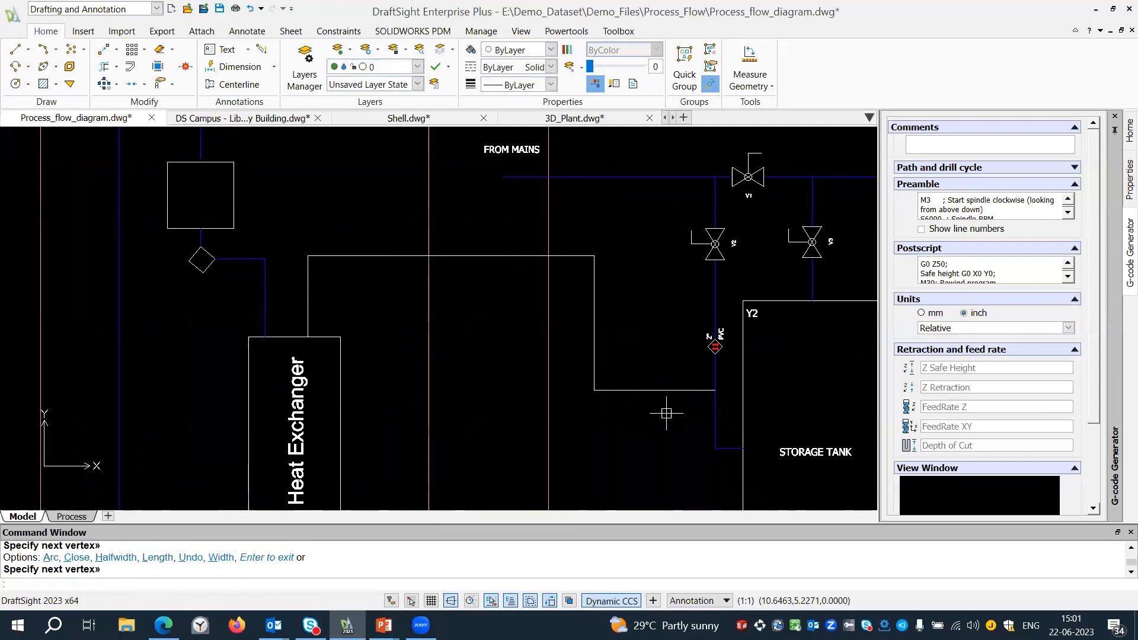
# Stretch the new polyline's long horizontal segment by its midpoint grip, placing it slightly lower above the Heat Exchanger.
pyautogui.click(452, 256)
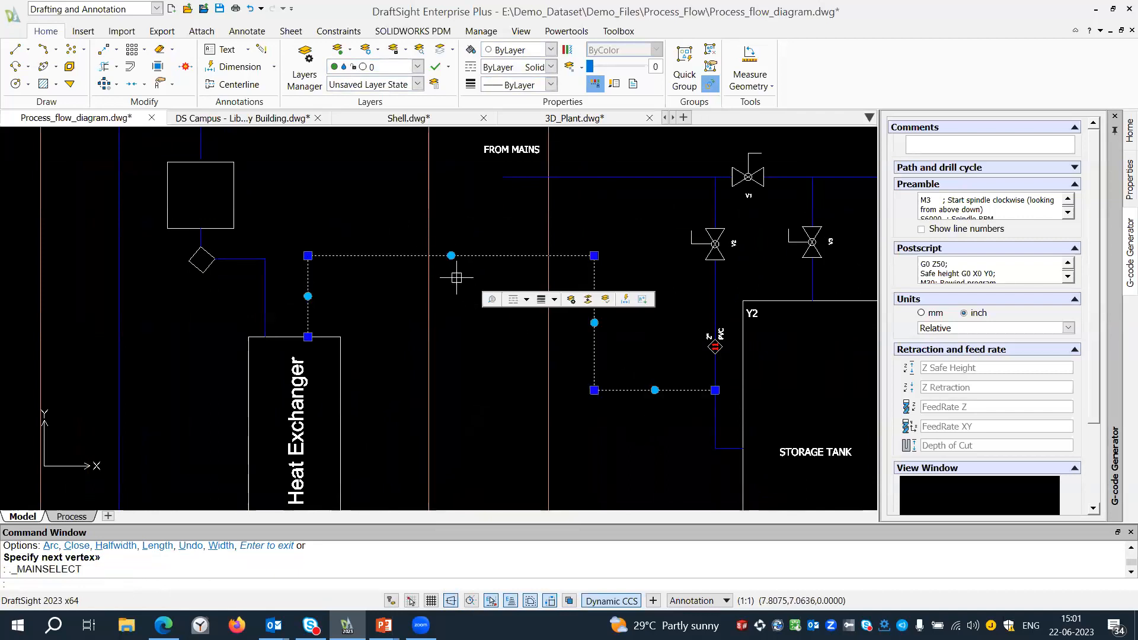
pyautogui.click(451, 255)
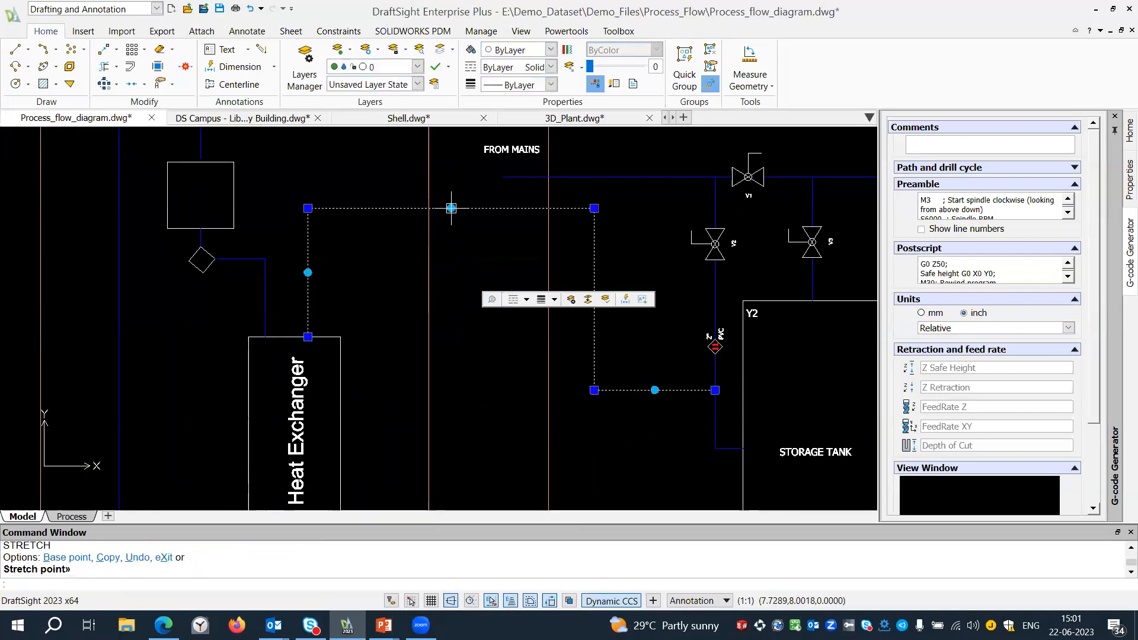
pyautogui.click(451, 267)
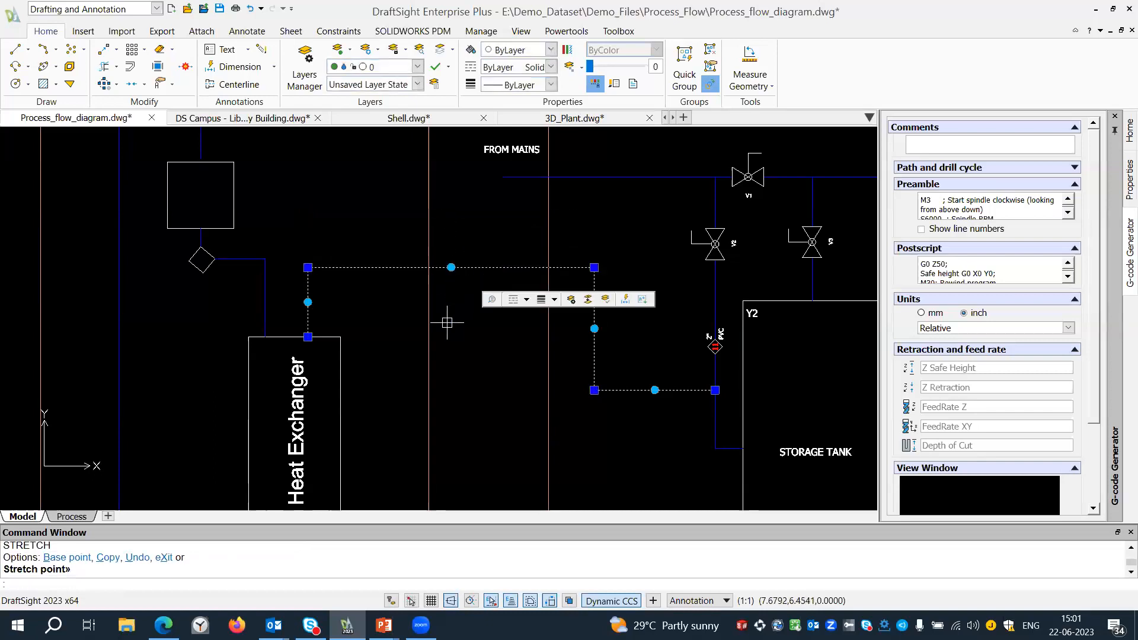
pyautogui.press('Escape')
pyautogui.scroll(-3, 447, 322)
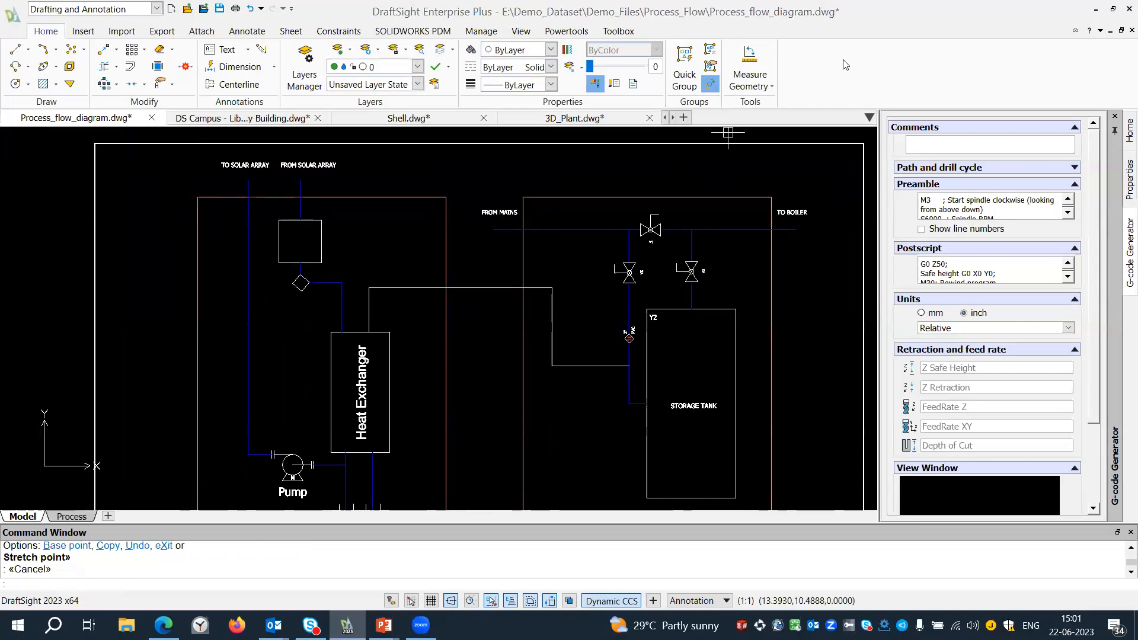
pyautogui.moveTo(567, 231); pyautogui.dragTo(542, 221, button='middle')
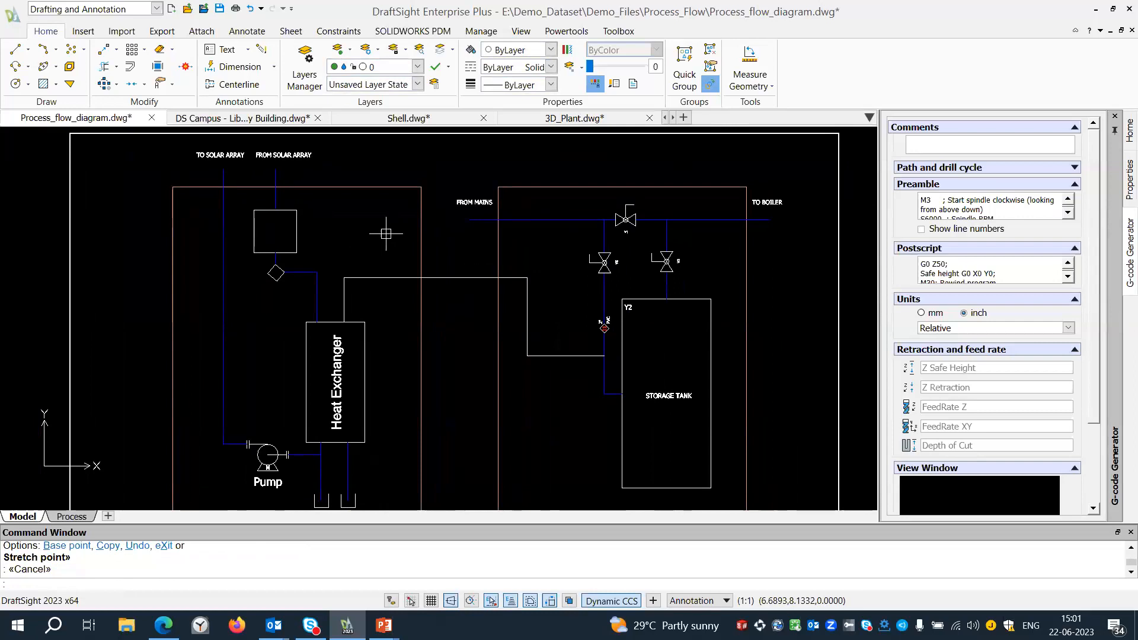
pyautogui.moveTo(386, 233); pyautogui.dragTo(389, 211, button='middle')
pyautogui.scroll(1, 363, 309)
pyautogui.moveTo(386, 276)
pyautogui.mouseDown(button='middle')
pyautogui.moveTo(378, 288)
pyautogui.moveTo(400, 255)
pyautogui.mouseUp(button='middle')
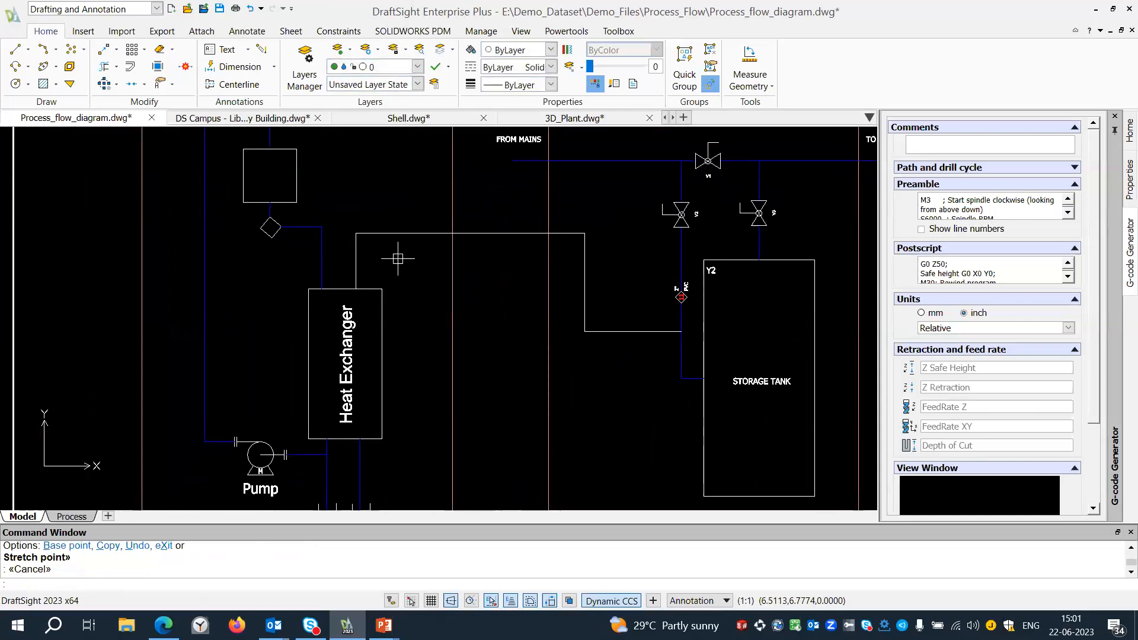
# Open the Valve block for editing in the block editor.
pyautogui.click(85, 32)
pyautogui.click(152, 70)
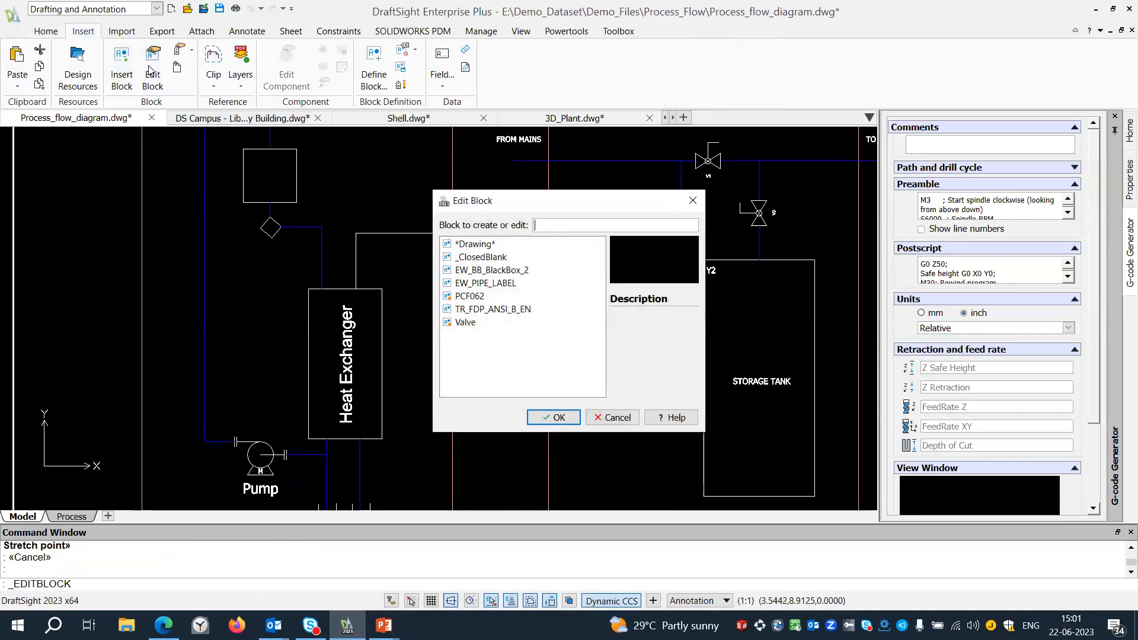
pyautogui.click(466, 323)
pyautogui.click(554, 418)
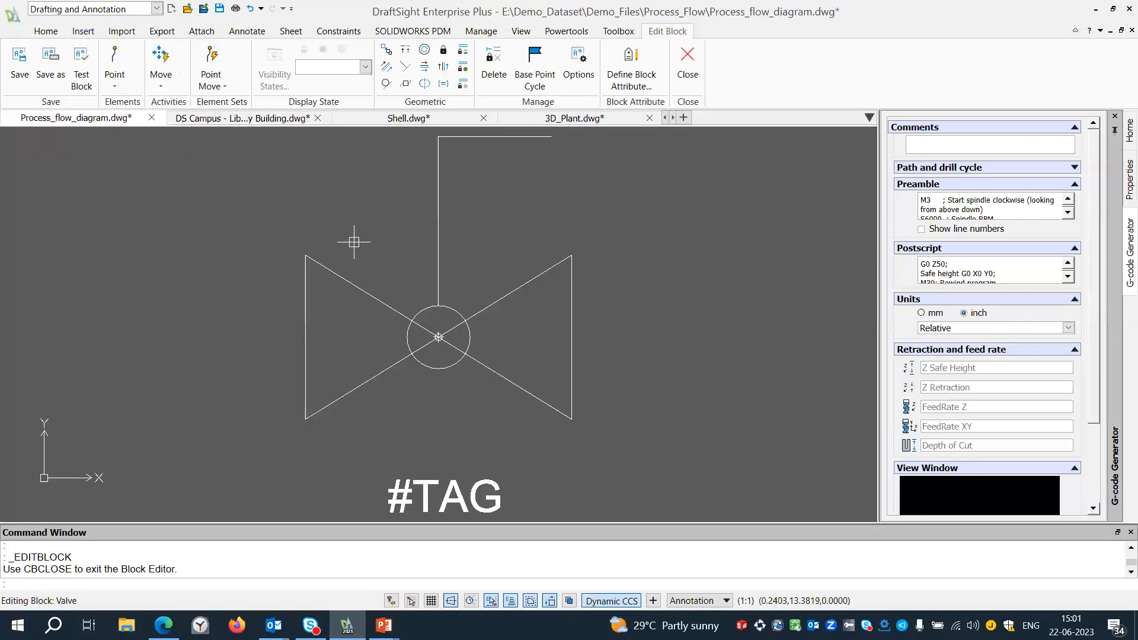
# Add a Visibility element with a grip count of 1 above and to the right of the valve symbol.
pyautogui.click(118, 91)
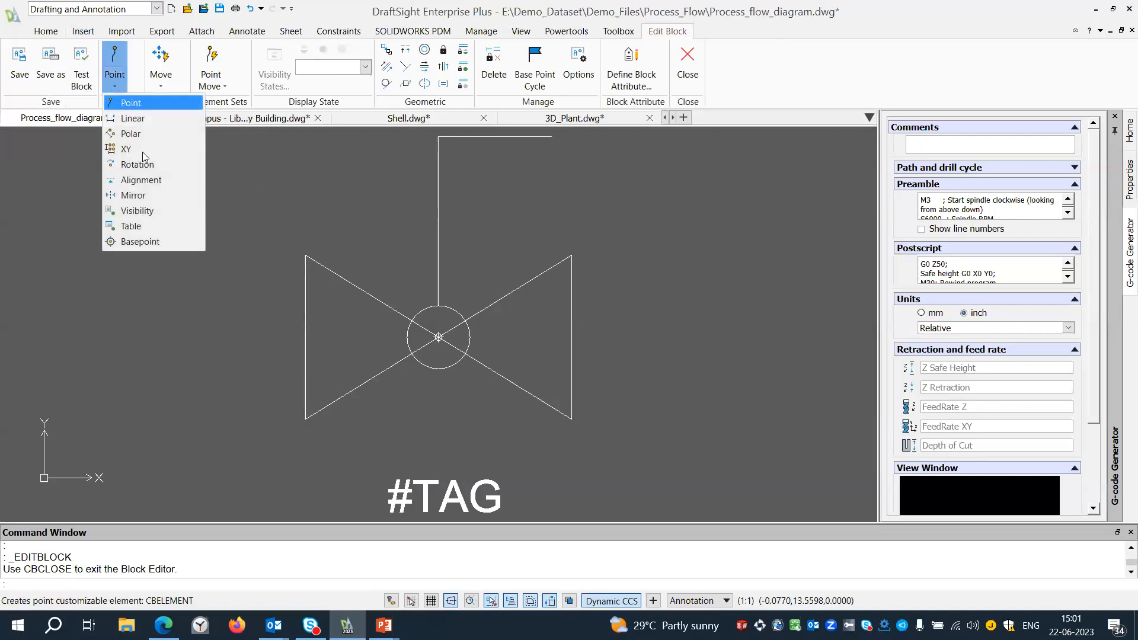
pyautogui.click(152, 211)
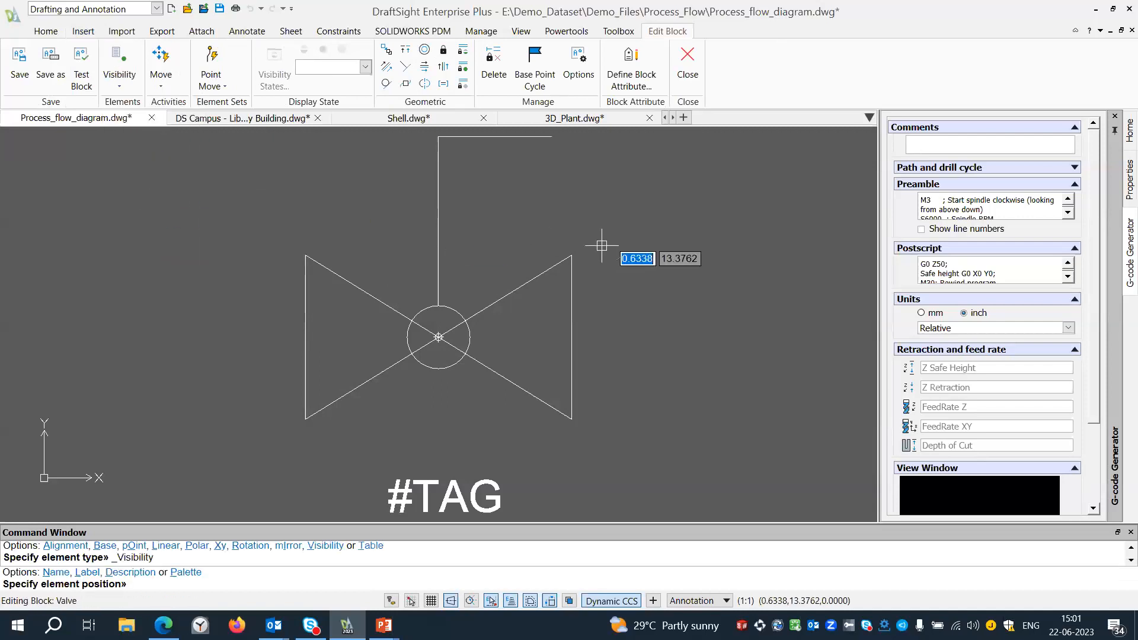
pyautogui.click(670, 166)
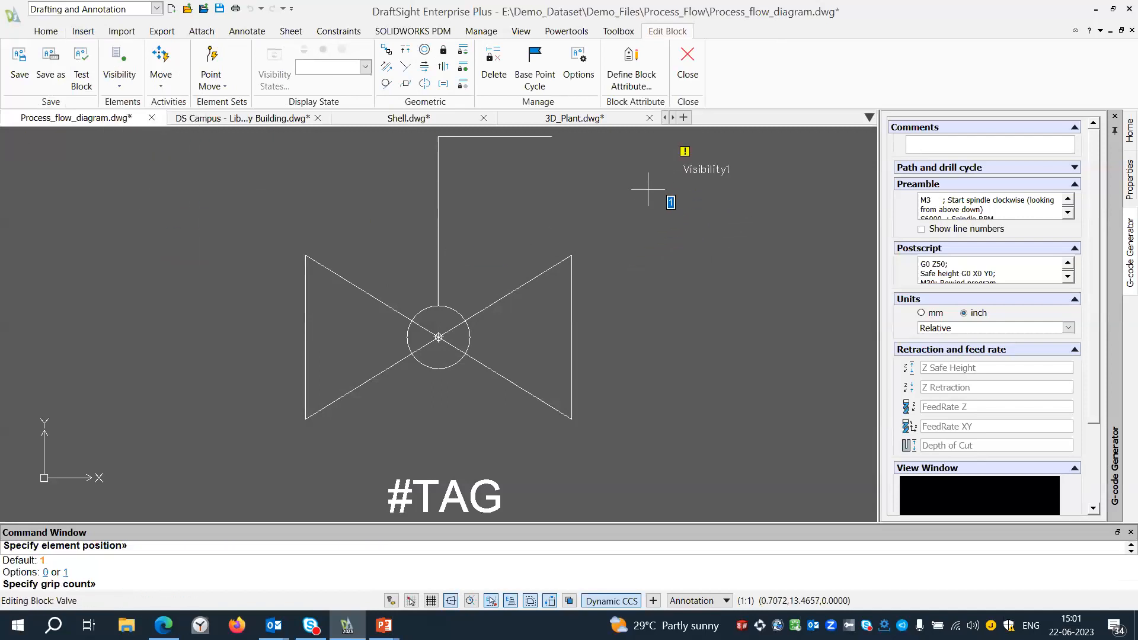
pyautogui.press('Return')
# Rename VisibilityState0 to Gate Valve and add a state named Ball valve that uses the active state's entity visibility.
pyautogui.moveTo(611, 226); pyautogui.dragTo(574, 280, button='middle')
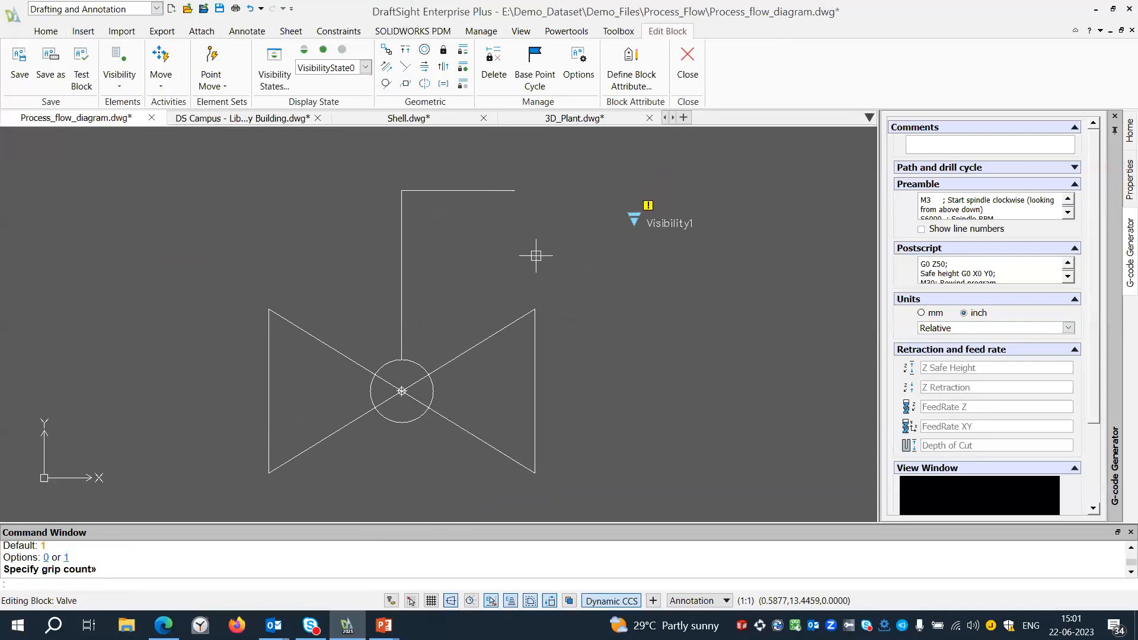
pyautogui.click(275, 80)
pyautogui.click(606, 174)
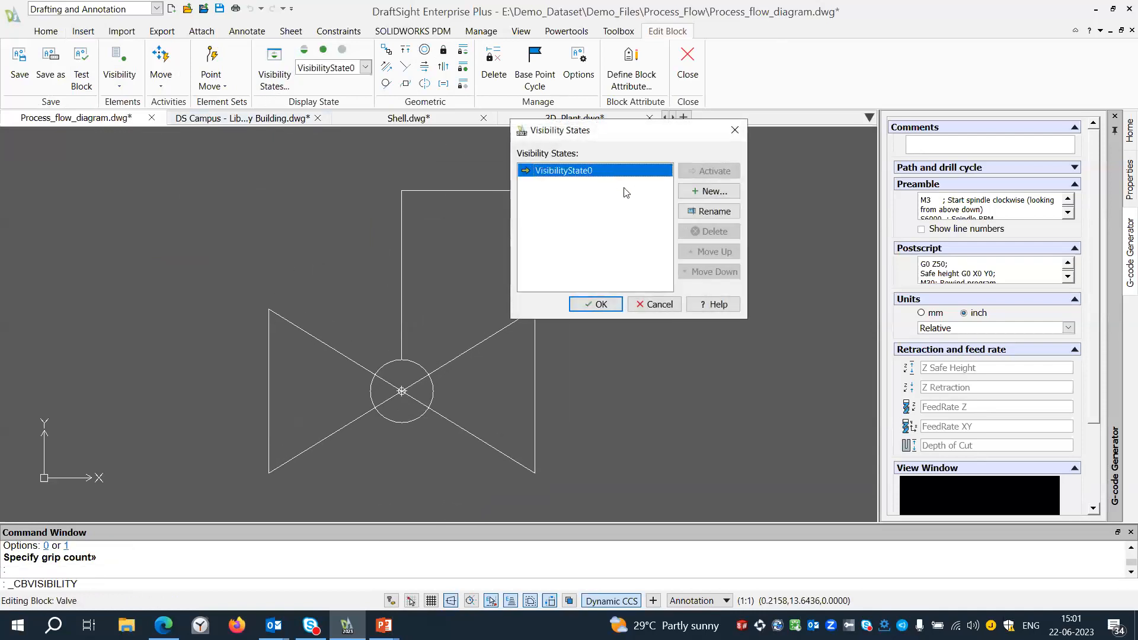
pyautogui.click(707, 214)
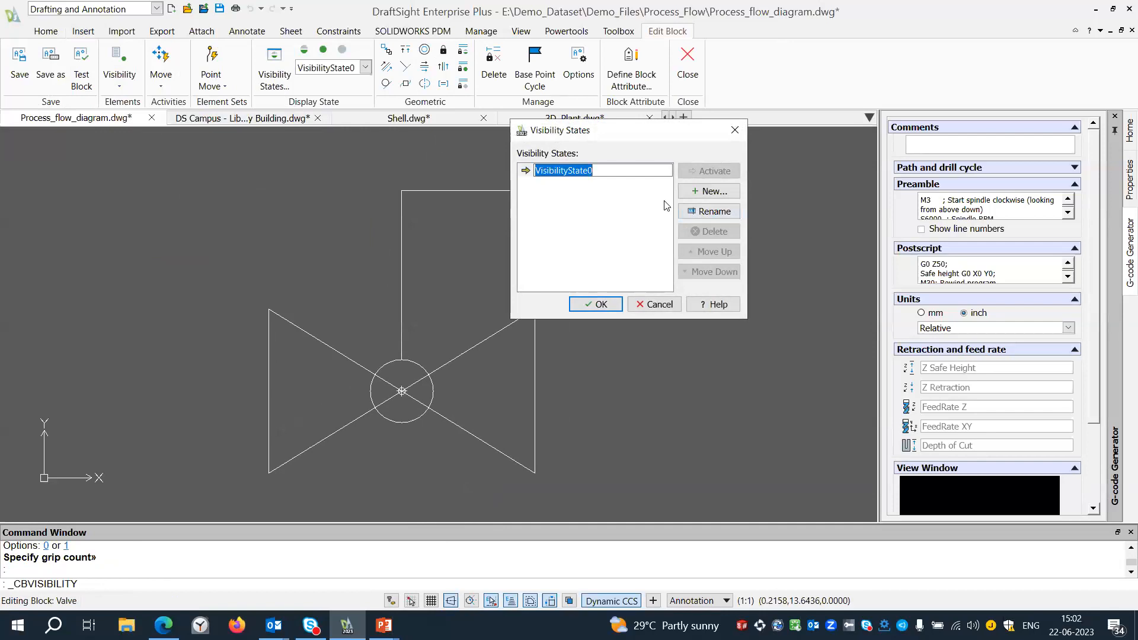
pyautogui.write('Gate Valve')
pyautogui.click(707, 191)
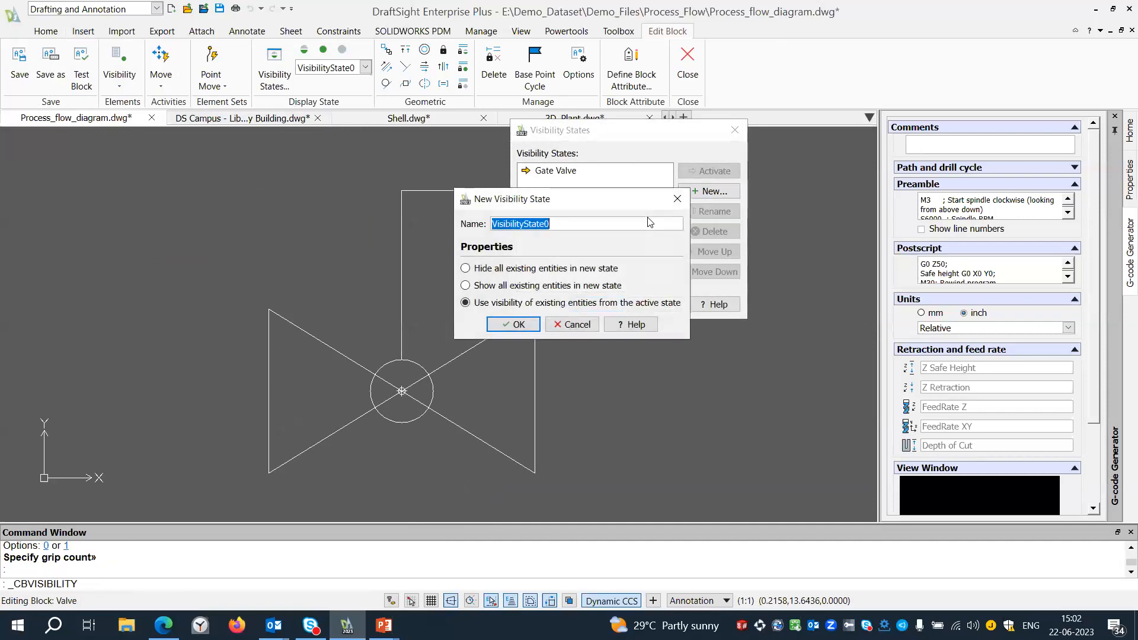
pyautogui.write('Ball valve')
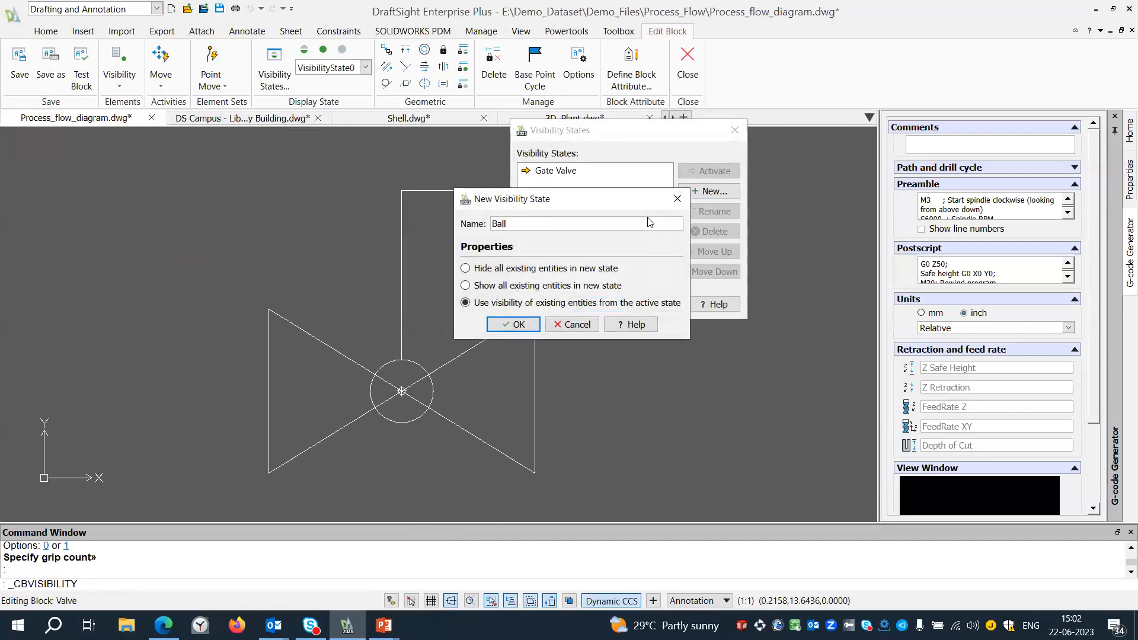
pyautogui.click(513, 324)
pyautogui.click(594, 304)
# Hide the valve's two handle lines in the Ball valve state only, and compare the Gate Valve and Ball valve states.
pyautogui.moveTo(487, 253); pyautogui.dragTo(339, 156)
pyautogui.click(342, 50)
pyautogui.click(349, 67)
pyautogui.click(332, 79)
pyautogui.click(331, 68)
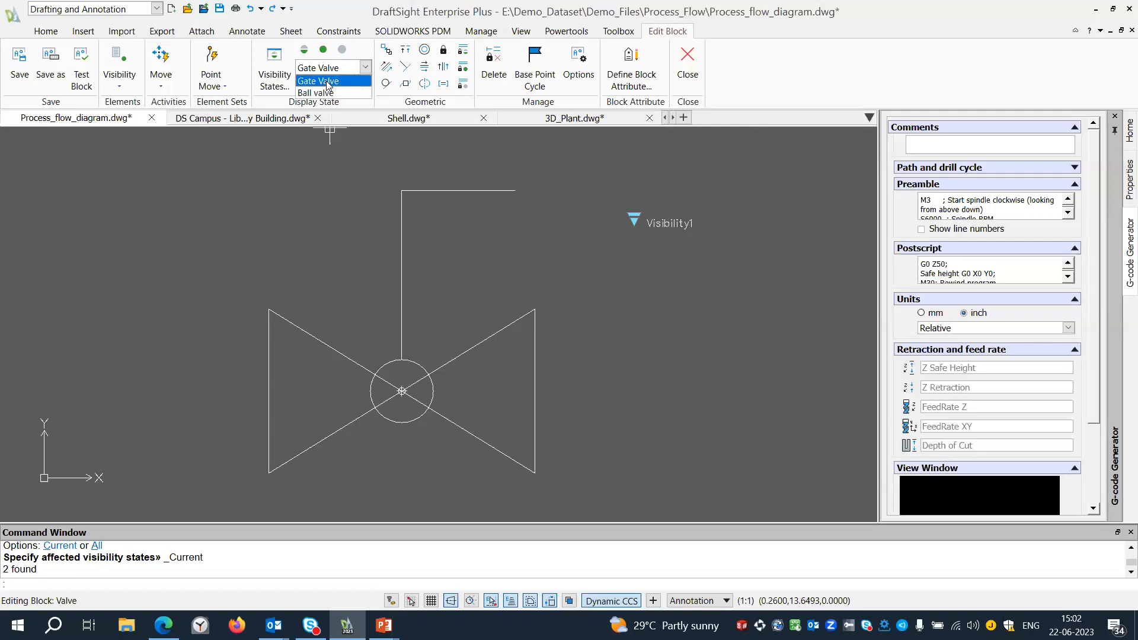
pyautogui.click(325, 93)
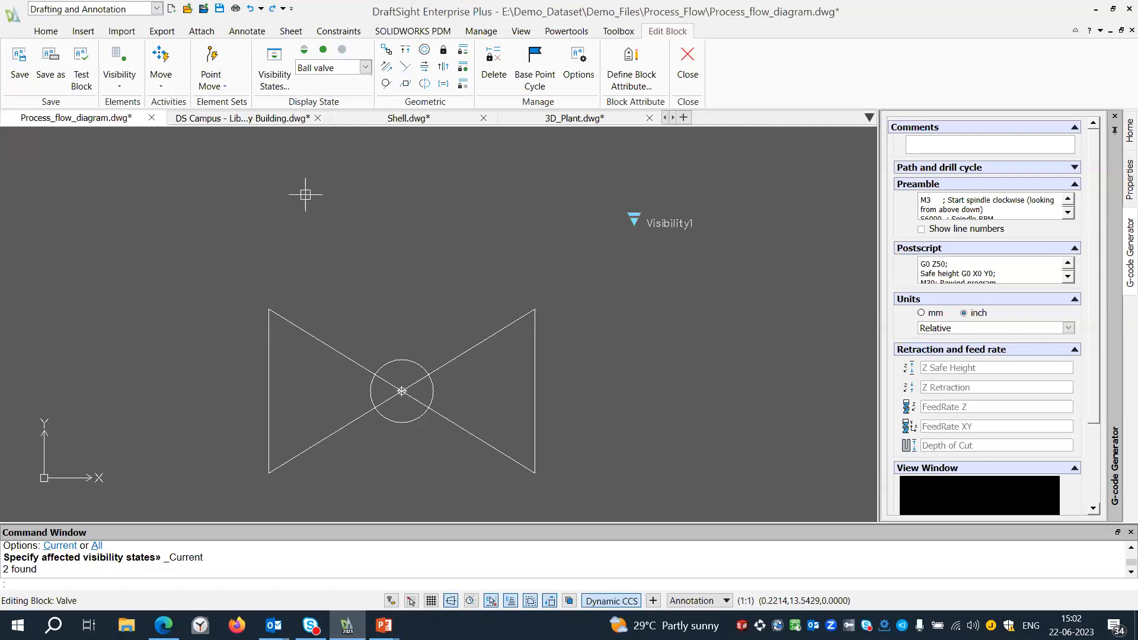
# Switch to the Gate Valve state and add an Alignment element at the centre of the valve's circle with a horizontal direction.
pyautogui.click(307, 68)
pyautogui.click(313, 81)
pyautogui.scroll(-2, 155, 191)
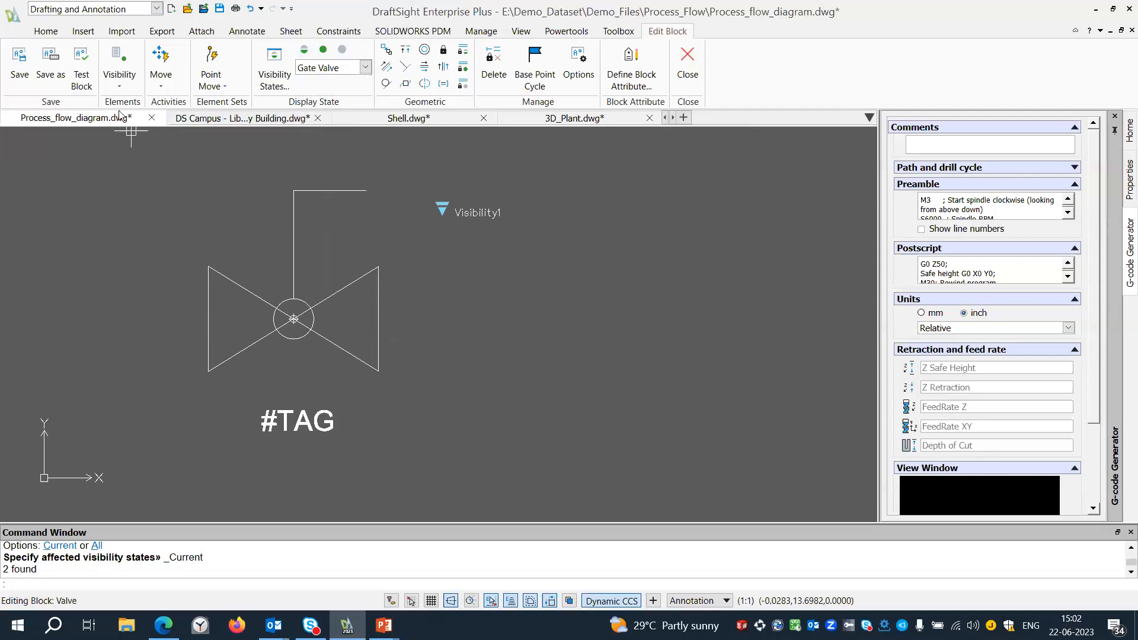
pyautogui.click(120, 83)
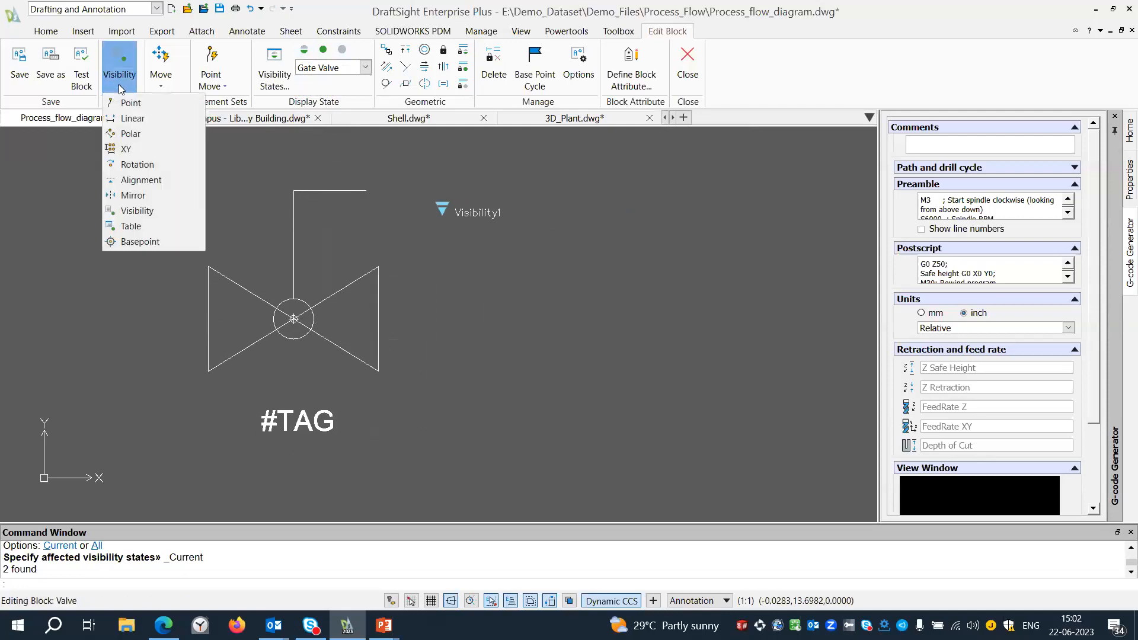
pyautogui.click(141, 179)
pyautogui.scroll(3, 278, 327)
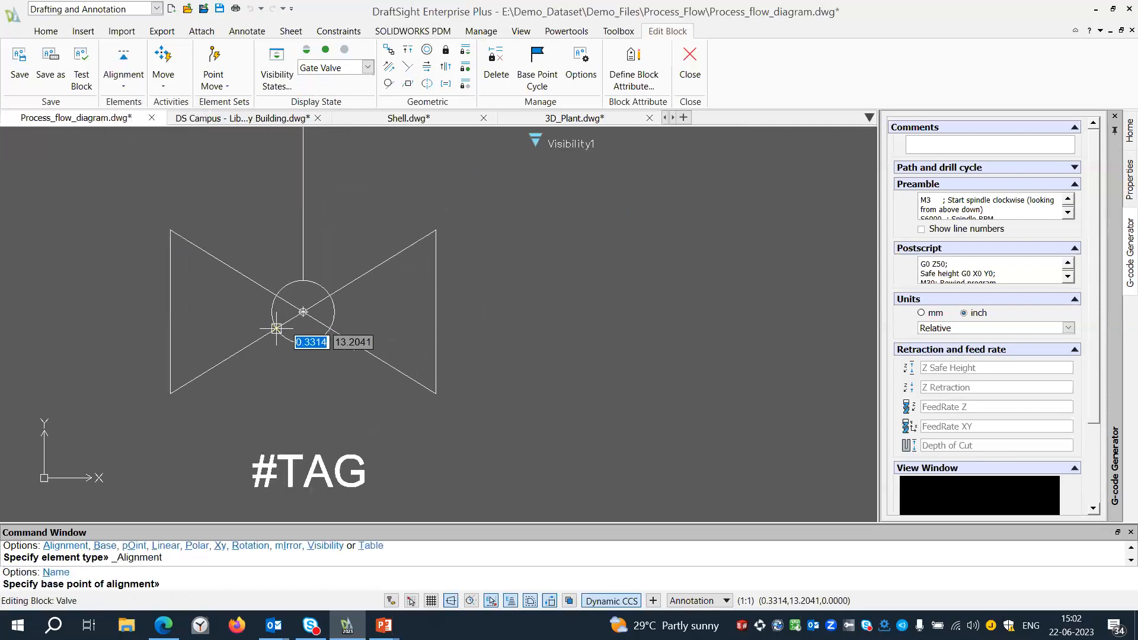
pyautogui.click(302, 308)
pyautogui.click(270, 307)
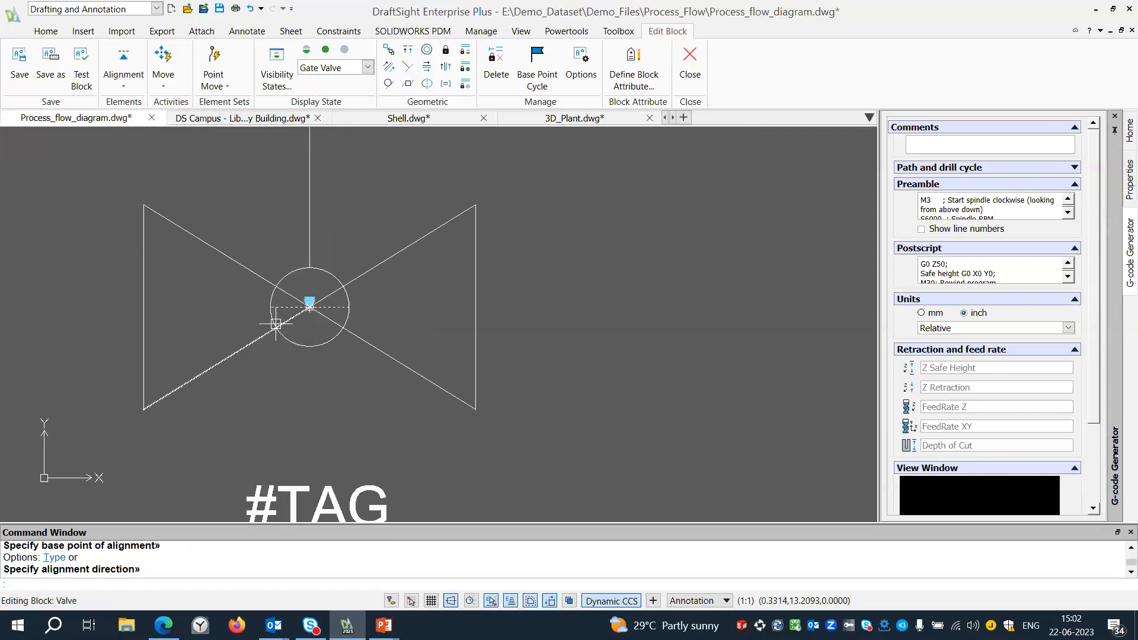
pyautogui.scroll(-3, 318, 368)
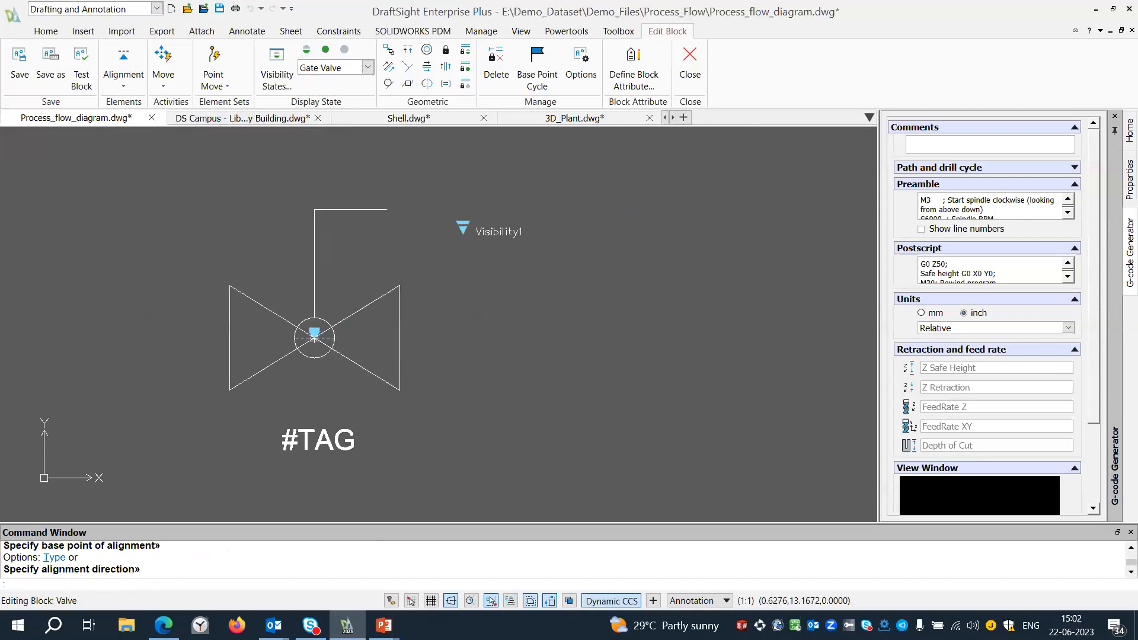
pyautogui.moveTo(414, 361); pyautogui.dragTo(351, 350, button='middle')
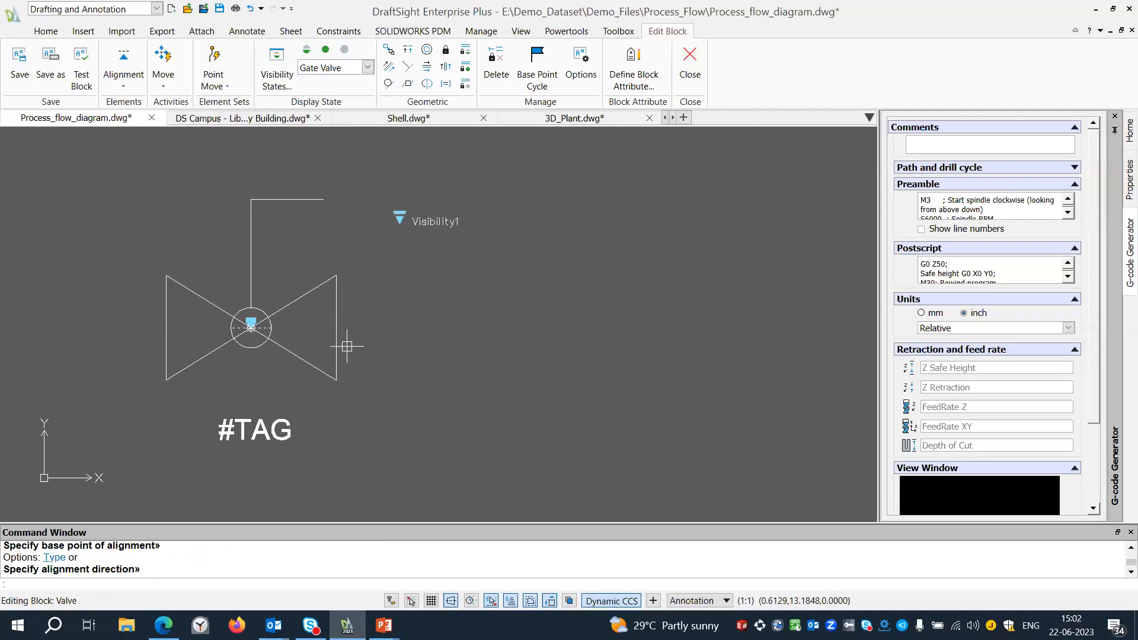
pyautogui.scroll(-2, 178, 273)
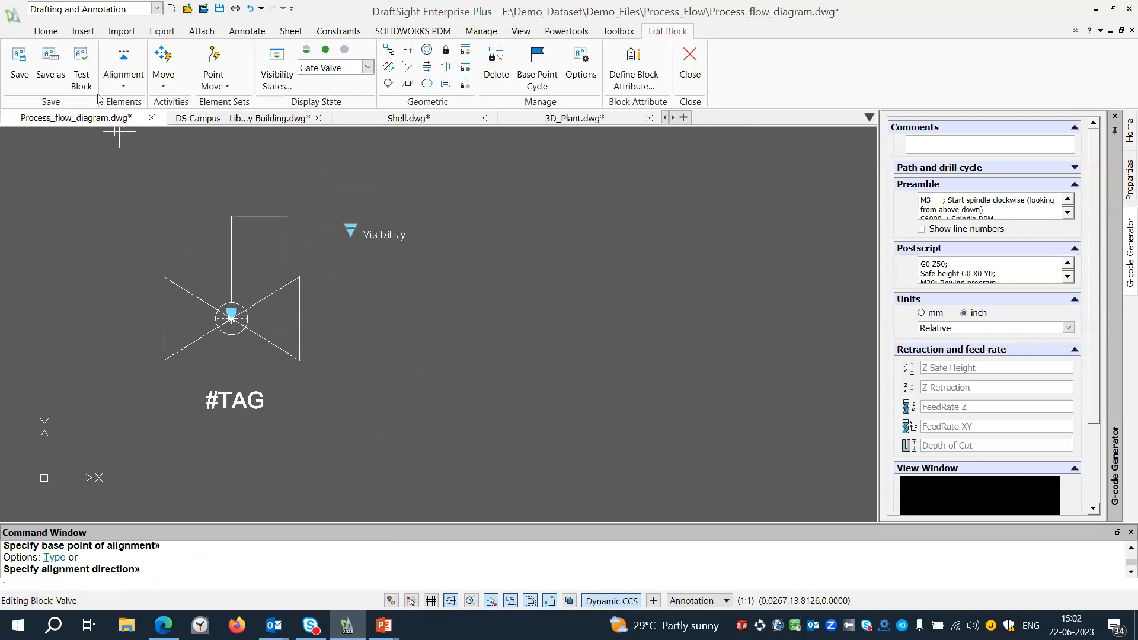
# Open the Valve block in a test window and draw a tall rectangle to the right of the valve.
pyautogui.click(81, 69)
pyautogui.scroll(-4, 172, 205)
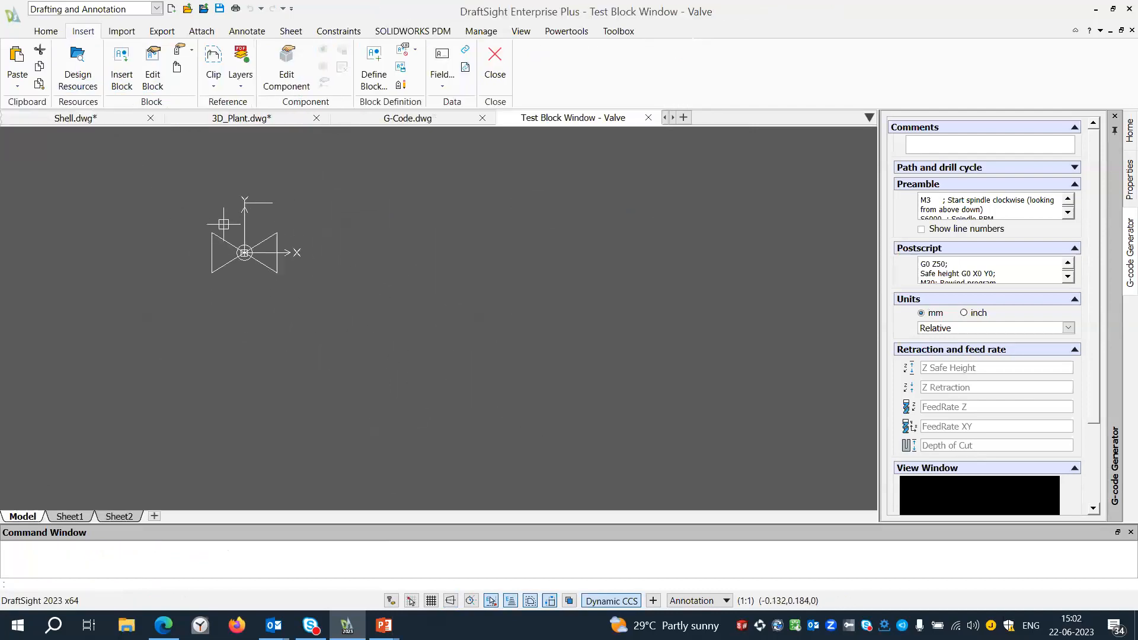
pyautogui.write('c')
pyautogui.press('Return')
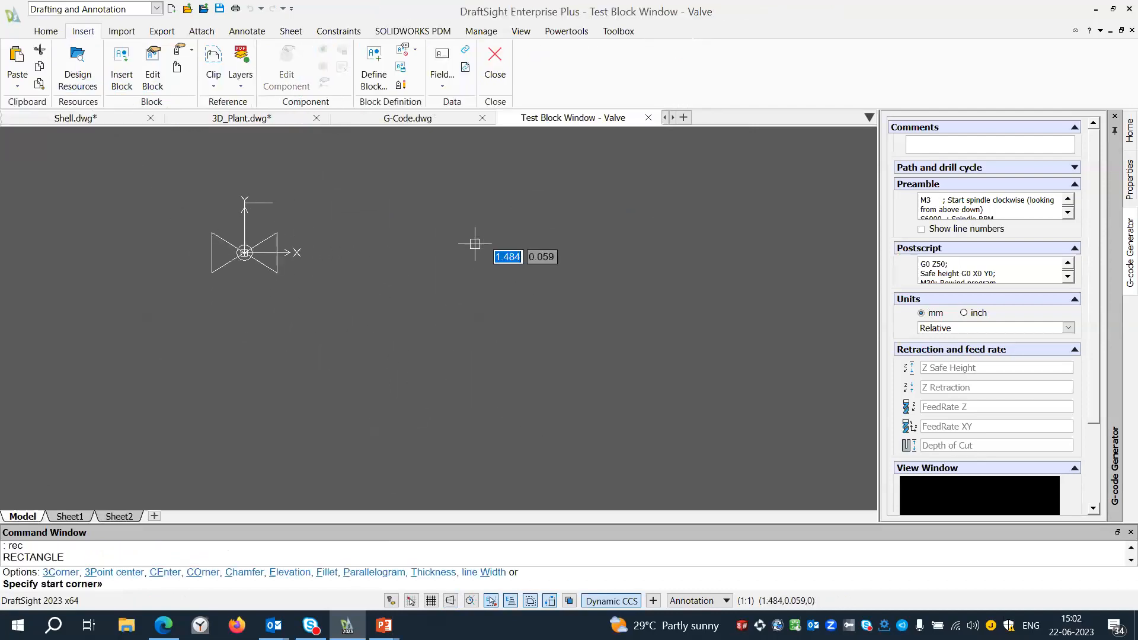
pyautogui.click(418, 167)
pyautogui.click(546, 389)
pyautogui.press('Return')
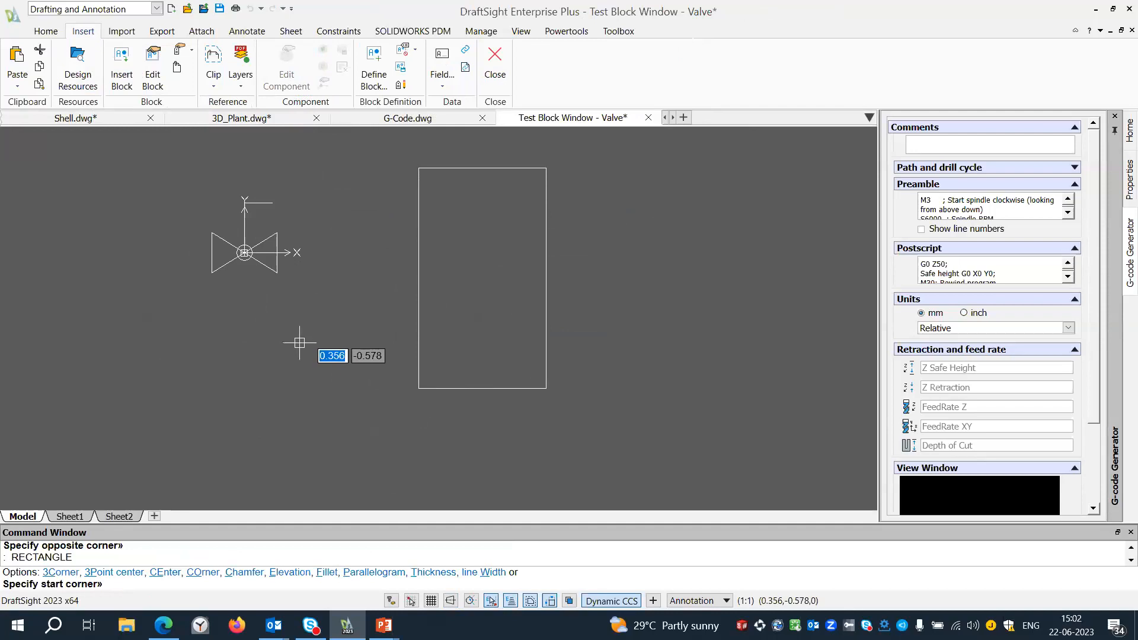
pyautogui.press('Escape')
# Test the valve's alignment by moving it by its base grip along the rectangle's edges, and cancel the move.
pyautogui.click(244, 249)
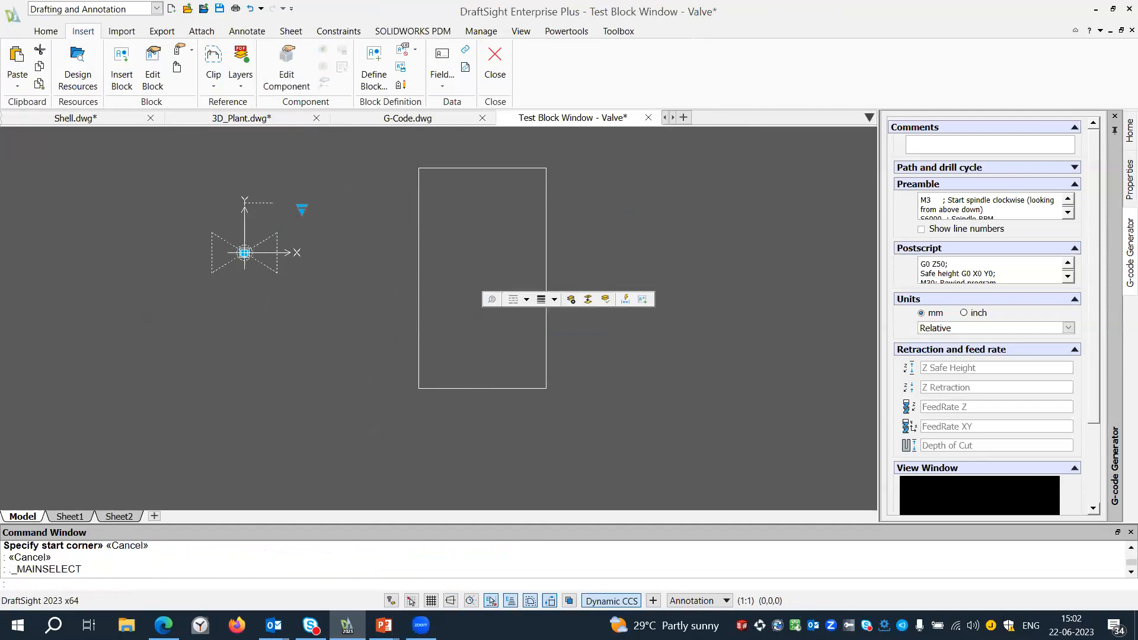
pyautogui.click(244, 252)
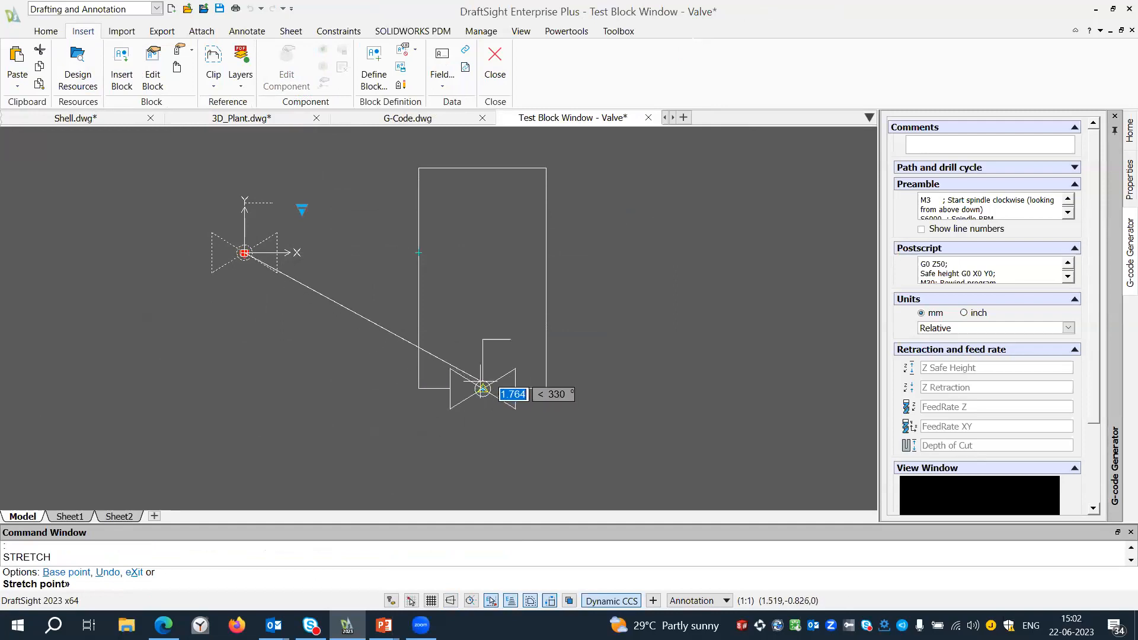
pyautogui.press('Escape')
# Delete the test valve and rectangle, close the test window, and exit the block editor saving the changes to Valve.
pyautogui.click(616, 375)
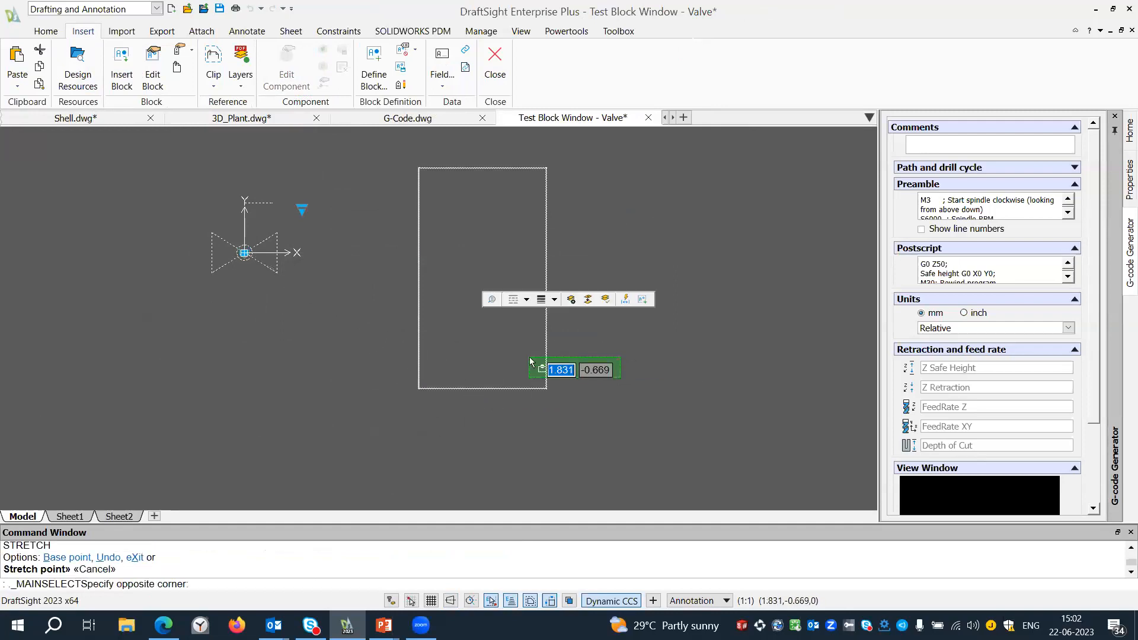
pyautogui.click(451, 352)
pyautogui.press('Delete')
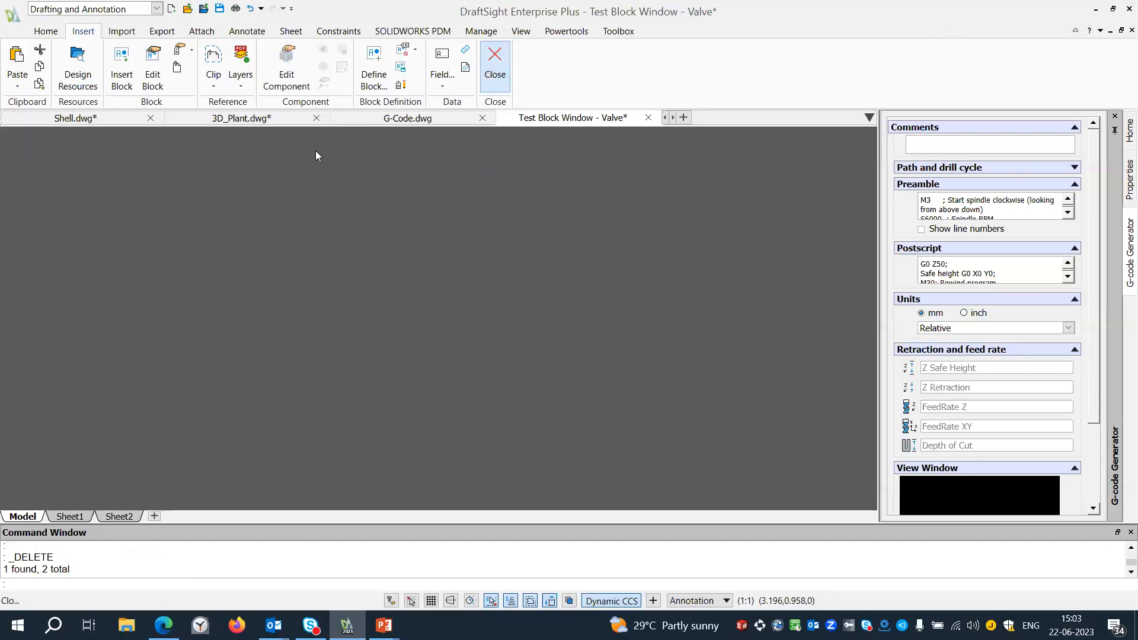
pyautogui.click(687, 66)
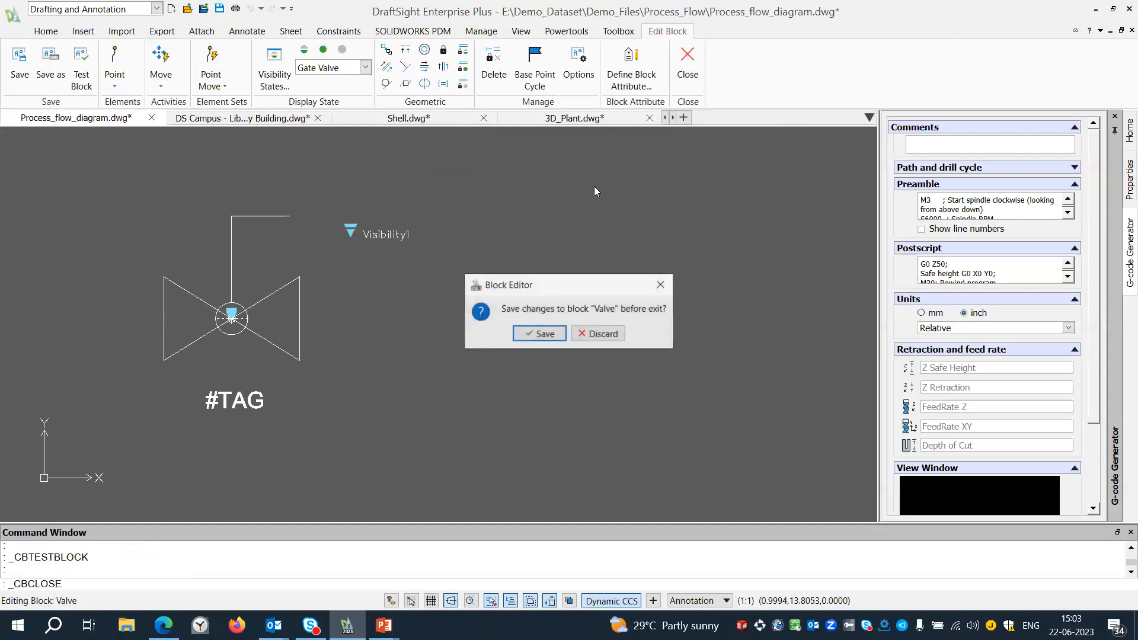
pyautogui.click(533, 335)
# Insert the Valve block on the right-hand boiler drain pipe below the Heat Exchanger, with the tag V5.
pyautogui.moveTo(453, 333); pyautogui.dragTo(441, 292, button='middle')
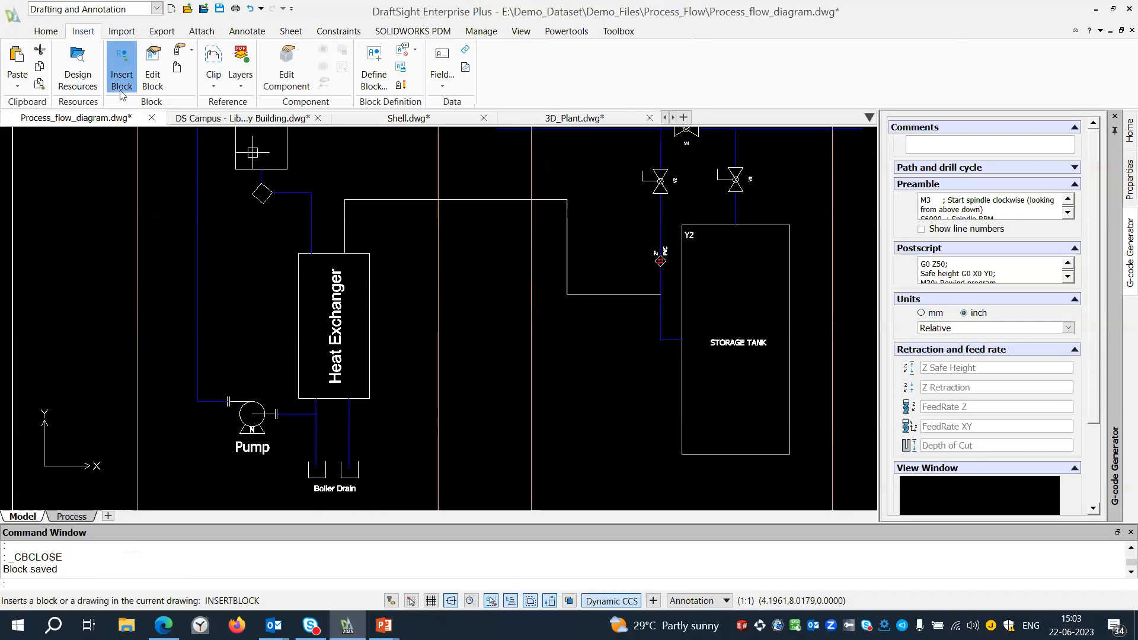
pyautogui.click(121, 67)
pyautogui.click(582, 255)
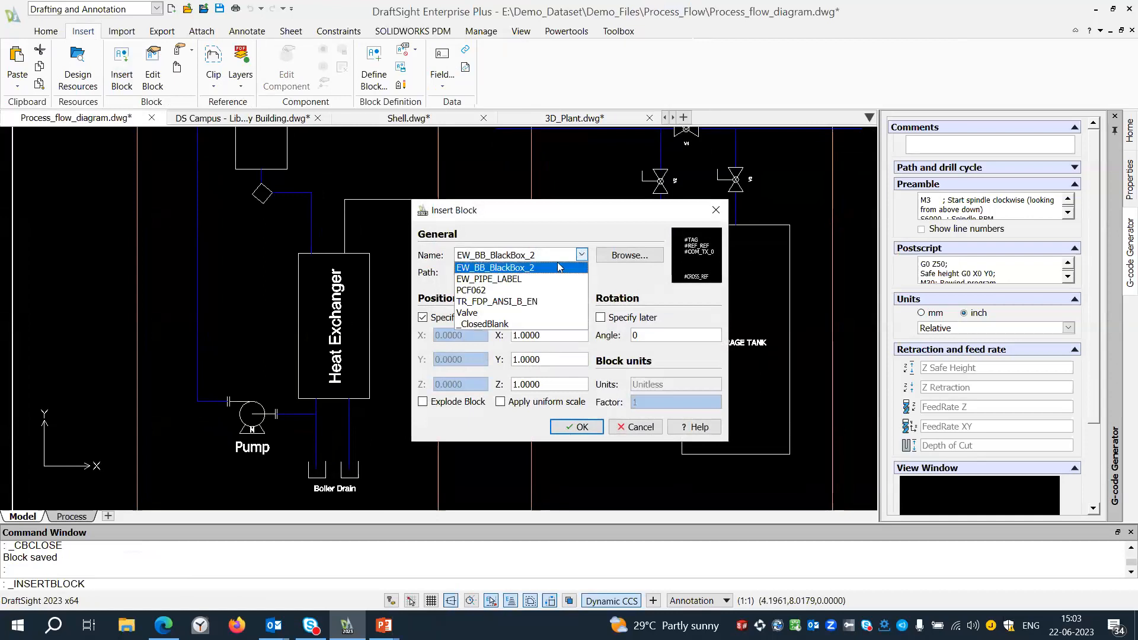
pyautogui.click(468, 313)
pyautogui.click(576, 427)
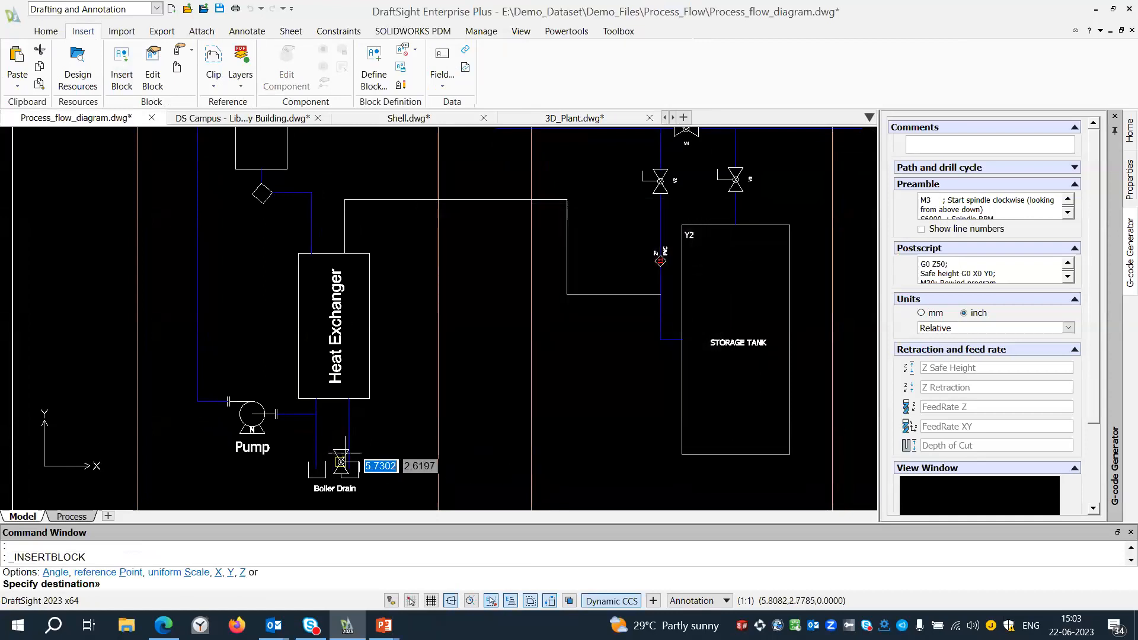
pyautogui.scroll(3, 336, 465)
pyautogui.scroll(1, 350, 438)
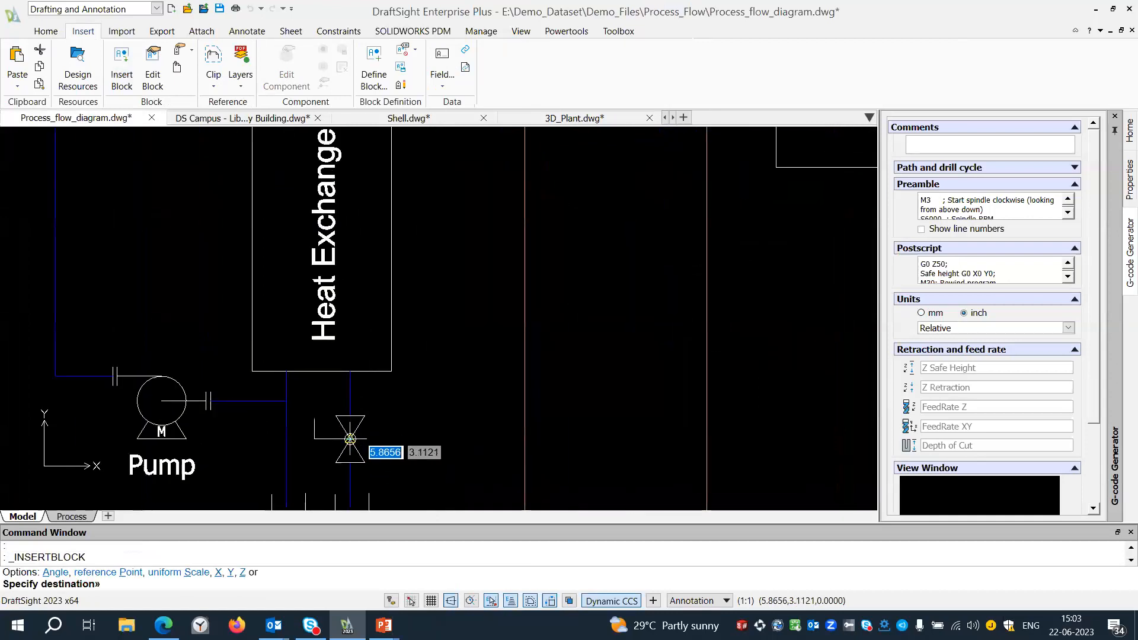
pyautogui.click(350, 439)
pyautogui.write('V5')
pyautogui.press('Return')
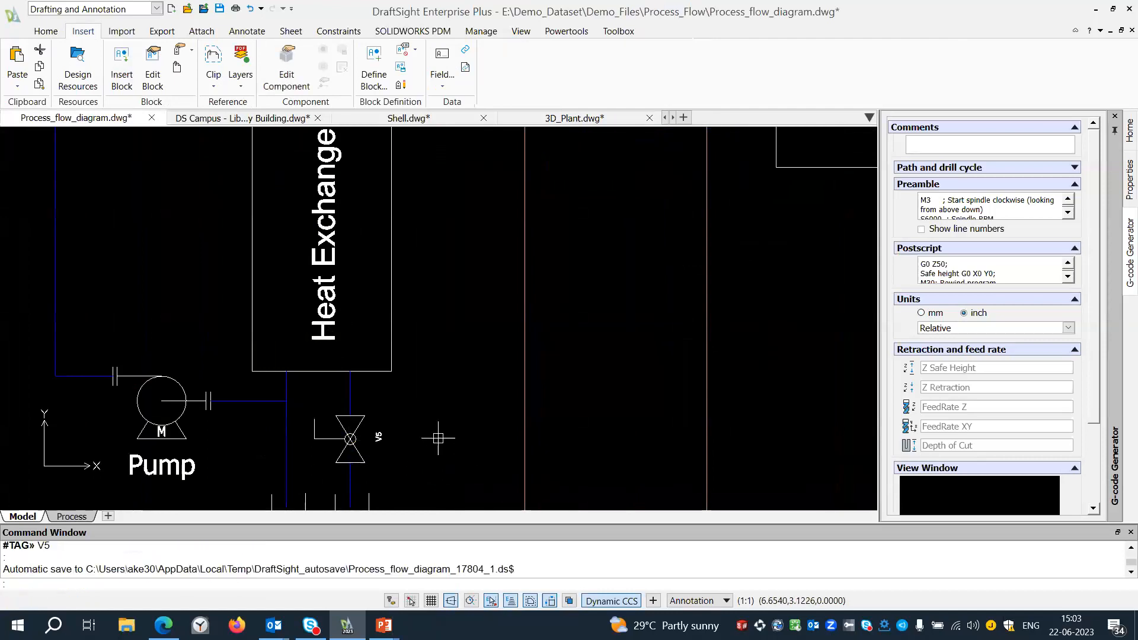
# Switch the V5 valve to the Ball valve visibility state and deselect it.
pyautogui.click(353, 439)
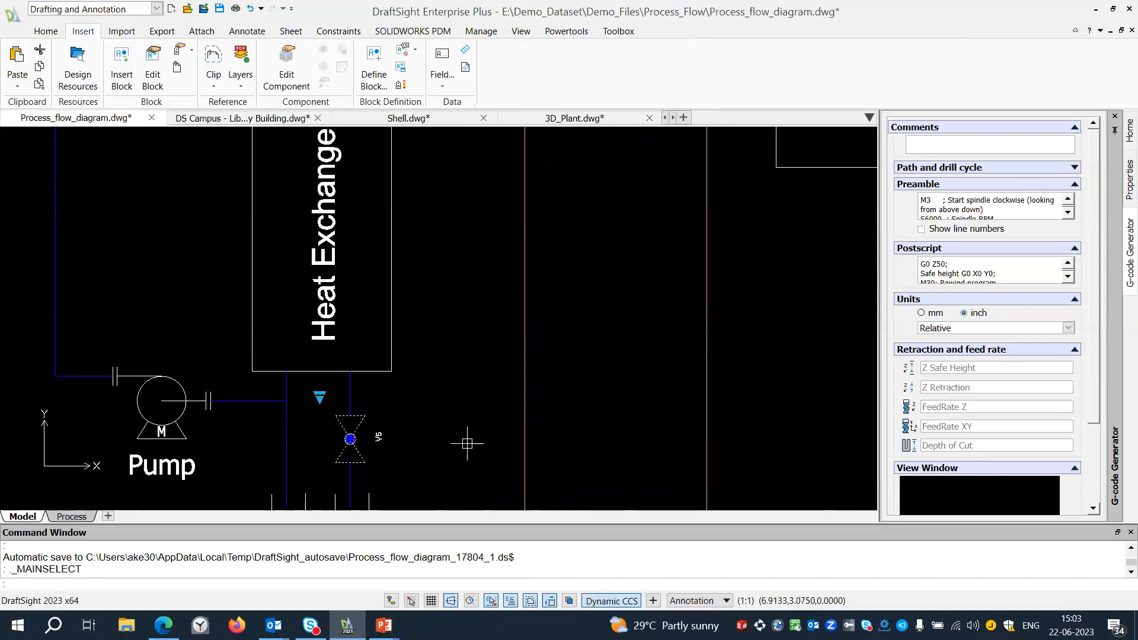
pyautogui.press('Escape')
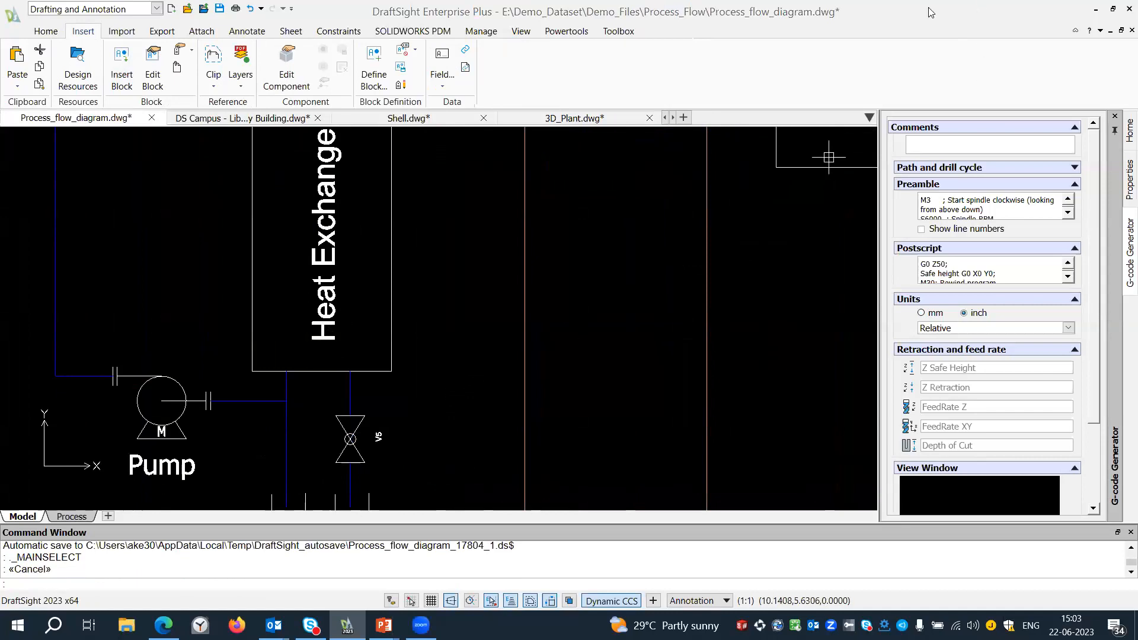
# In the DS Campus - Library Building drawing, Power Trim the stair lines beside the elevator and extend them back to it.
pyautogui.click(259, 117)
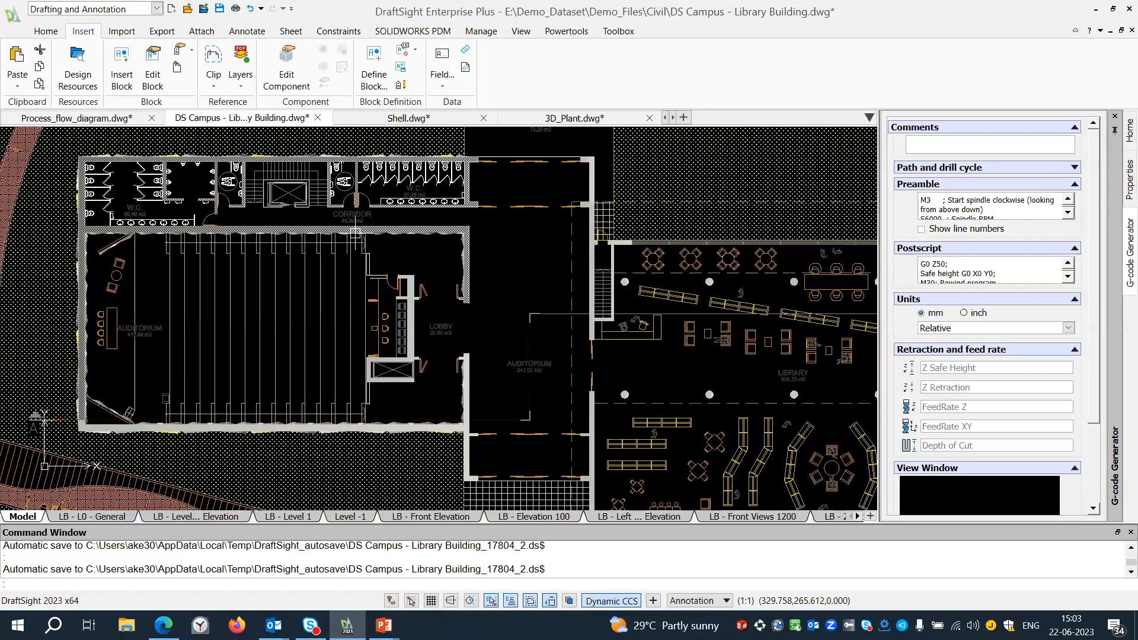
pyautogui.scroll(5, 355, 232)
pyautogui.moveTo(351, 237); pyautogui.dragTo(393, 368, button='middle')
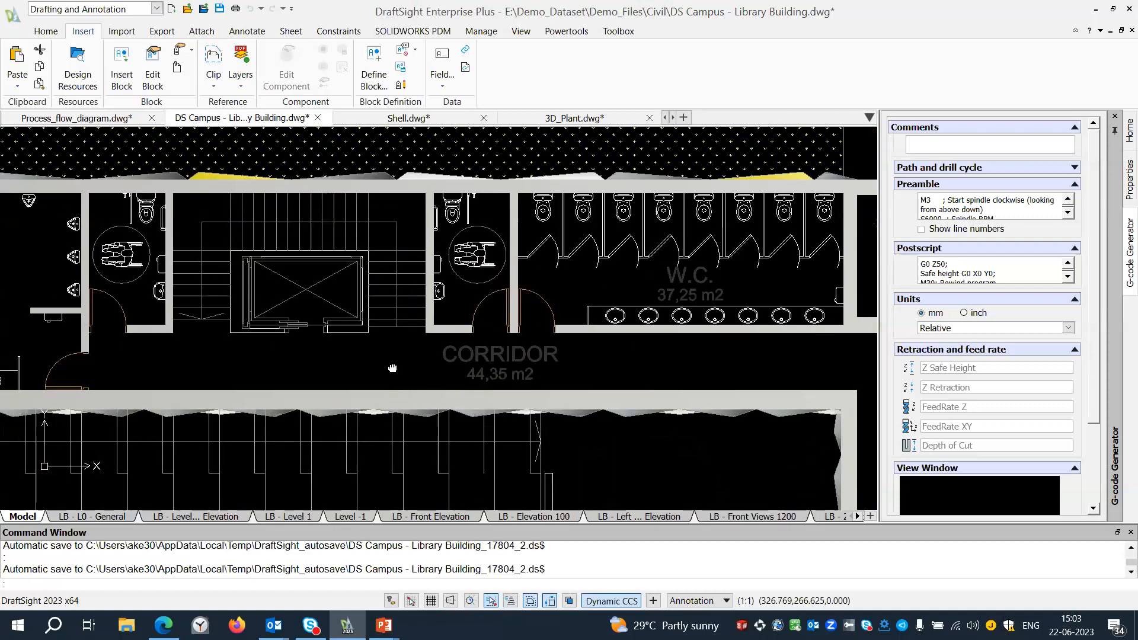
pyautogui.moveTo(412, 367); pyautogui.dragTo(386, 335, button='right')
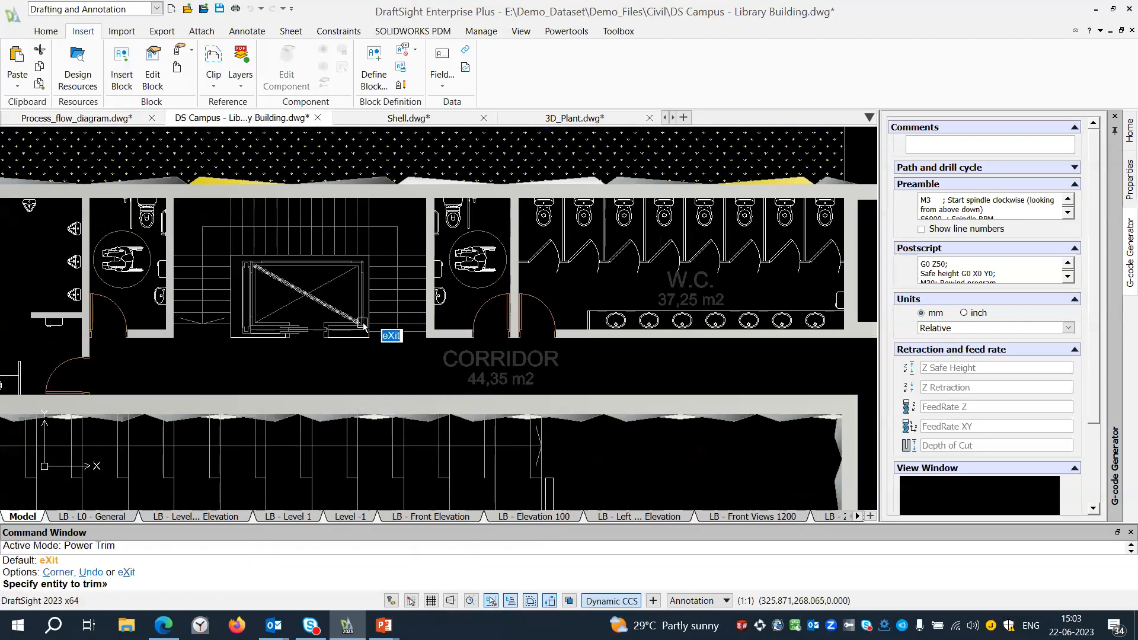
pyautogui.scroll(1, 386, 331)
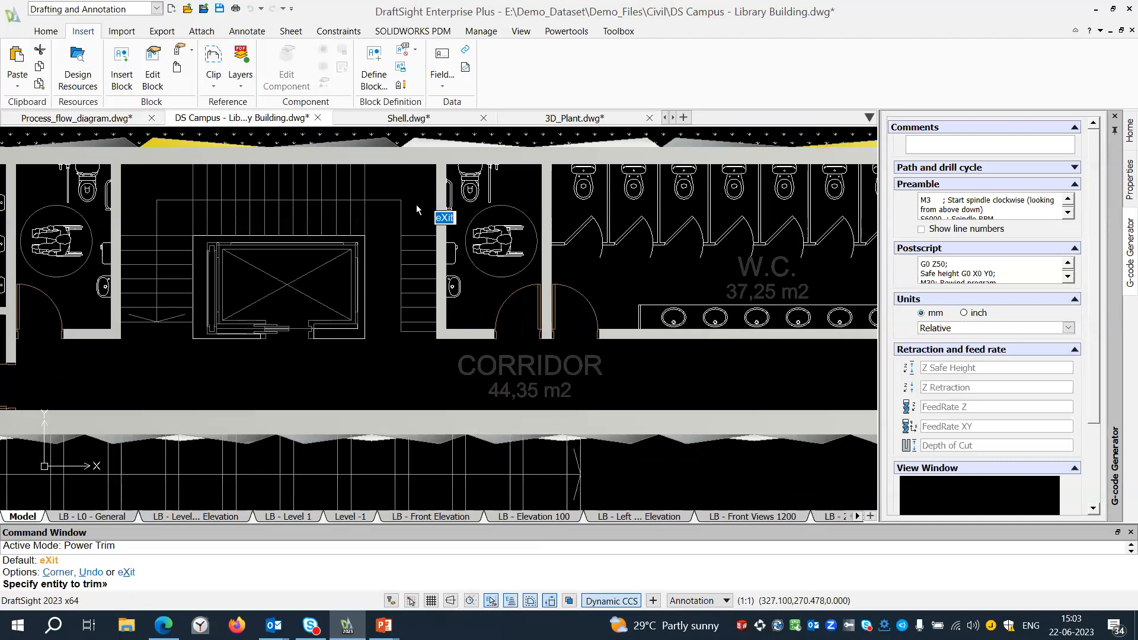
pyautogui.keyDown('shift'); pyautogui.moveTo(416, 204); pyautogui.dragTo(416, 310); pyautogui.keyUp('shift')
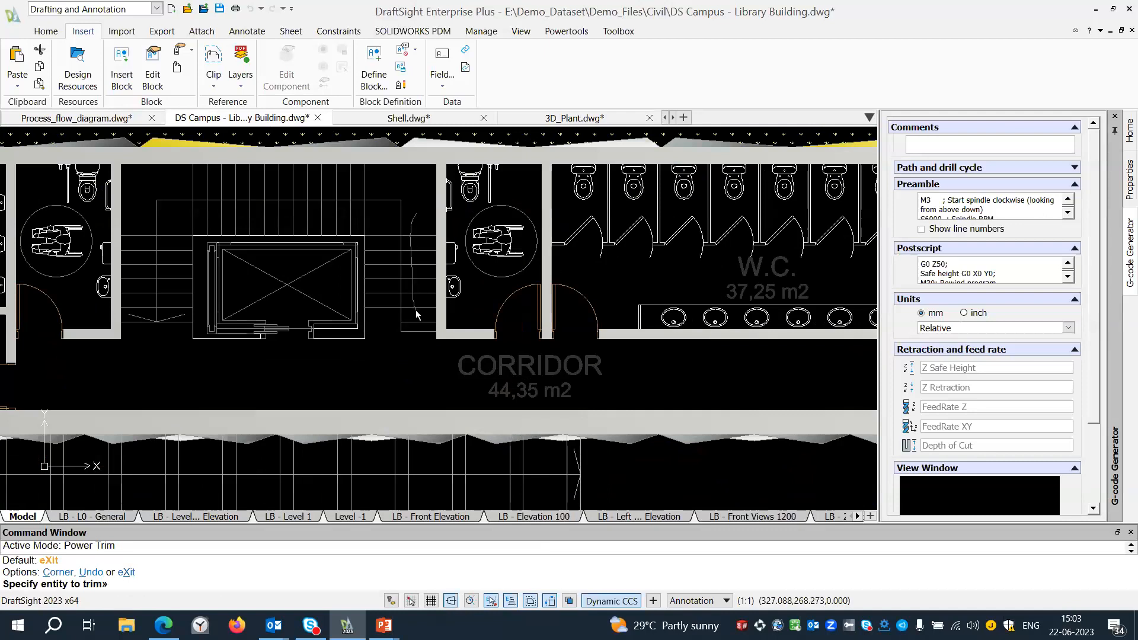
pyautogui.keyDown('shift'); pyautogui.moveTo(417, 354); pyautogui.dragTo(416, 356); pyautogui.keyUp('shift')
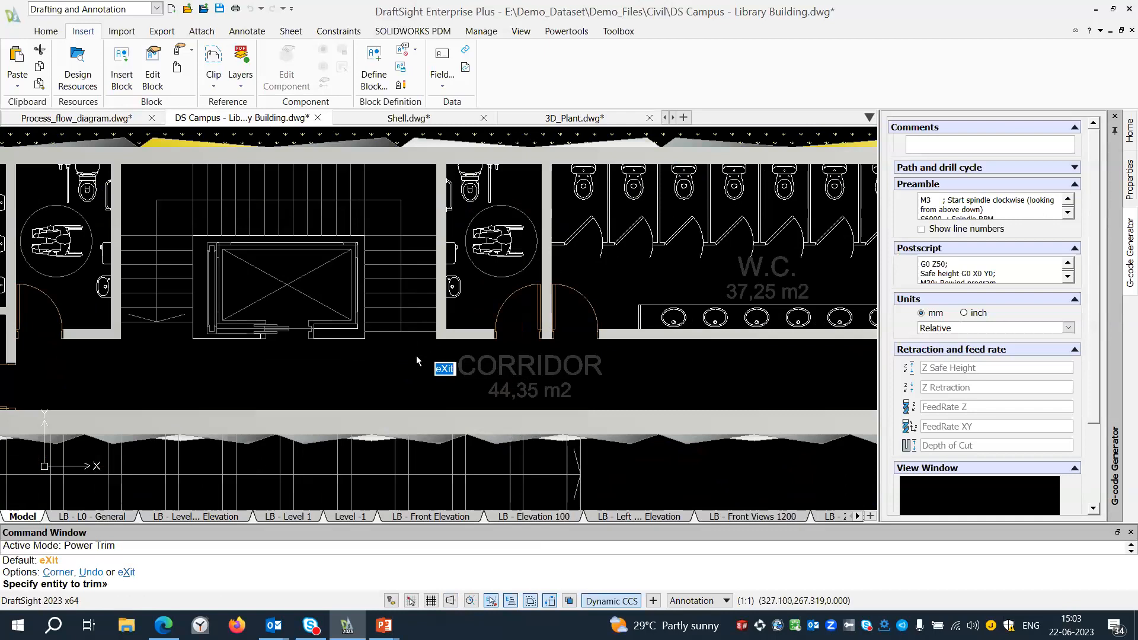
pyautogui.press('Escape')
# Start a linear Pattern and specify the single chair near the auditorium's lower-left corner as its entity.
pyautogui.scroll(-3, 418, 314)
pyautogui.moveTo(329, 385)
pyautogui.mouseDown(button='middle')
pyautogui.moveTo(437, 213)
pyautogui.moveTo(441, 187)
pyautogui.mouseUp(button='middle')
pyautogui.scroll(-1, 440, 190)
pyautogui.scroll(1, 353, 349)
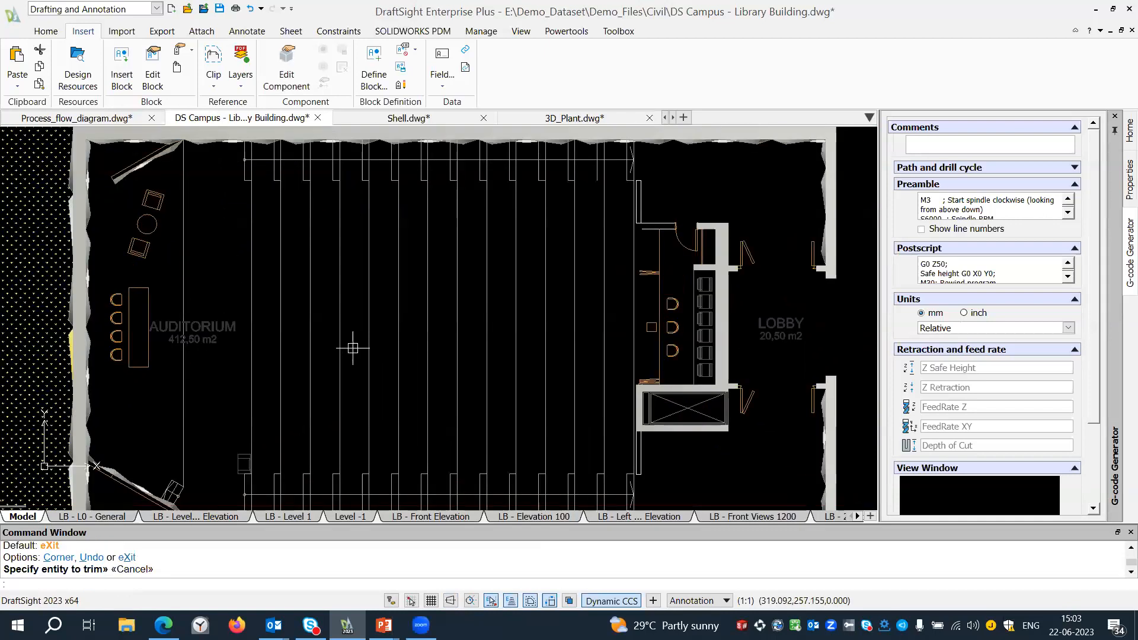
pyautogui.write('A')
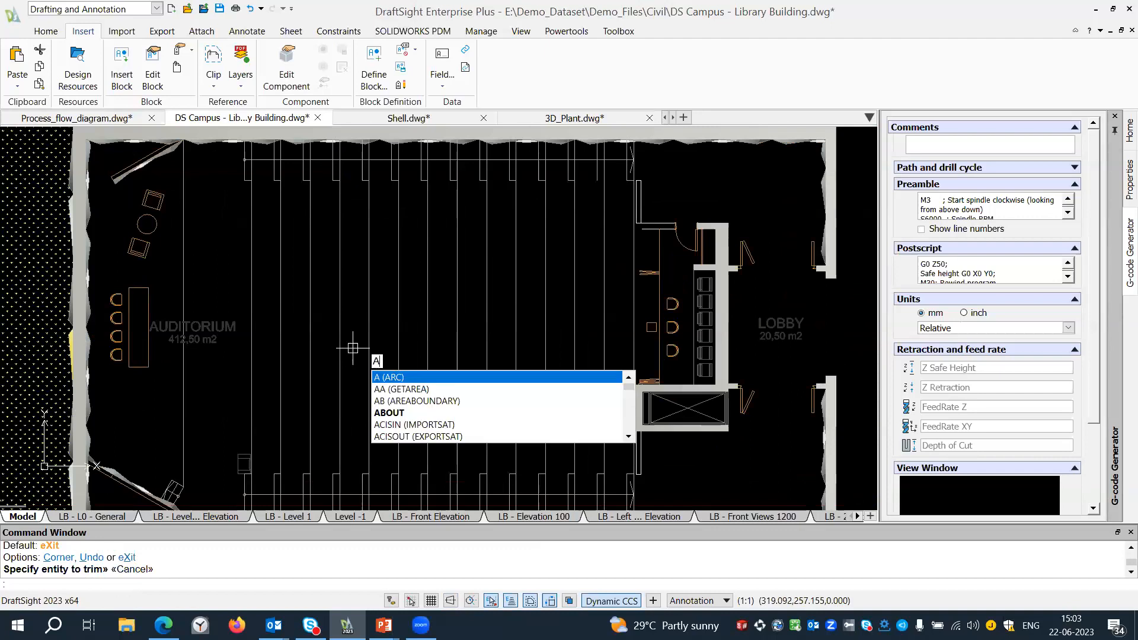
pyautogui.write('R')
pyautogui.press('Return')
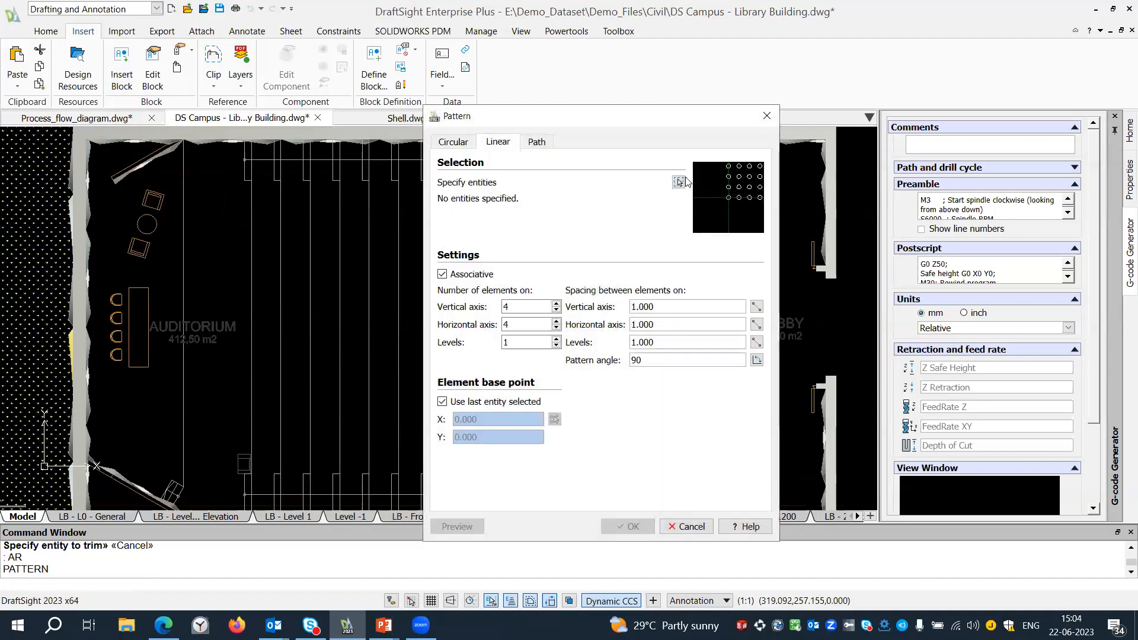
pyautogui.click(679, 182)
pyautogui.click(204, 438)
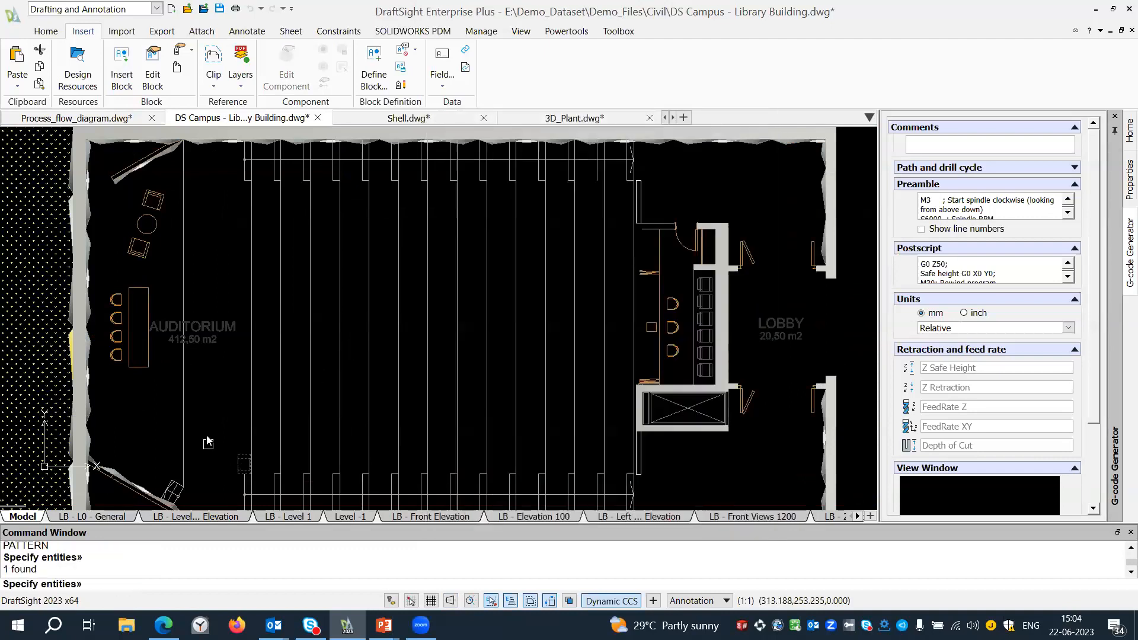
pyautogui.press('Return')
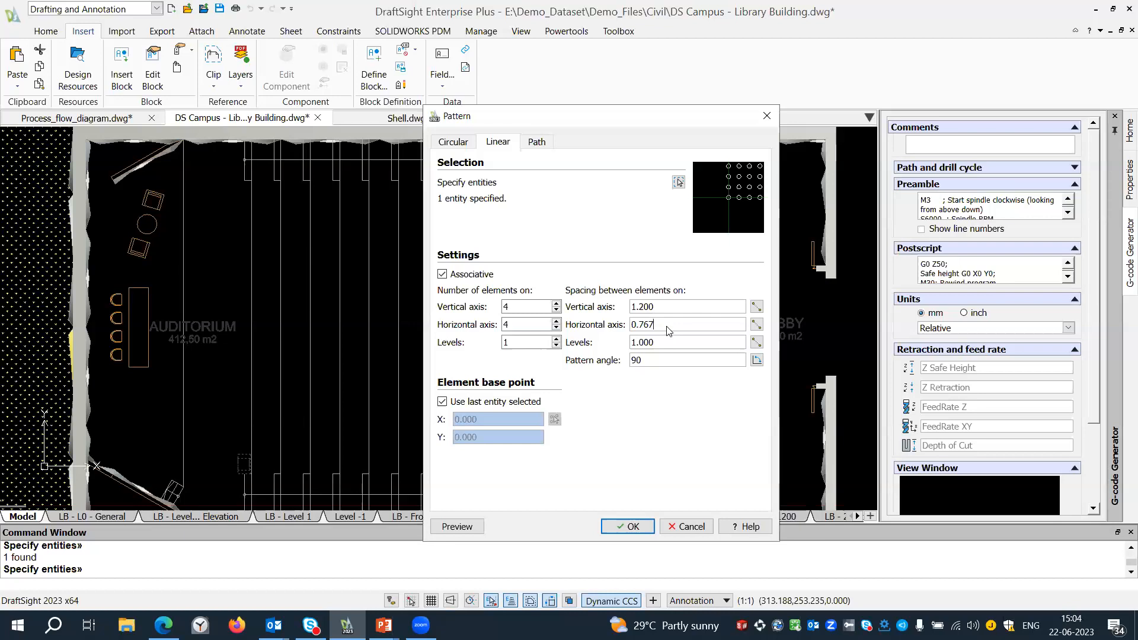
# Create a 4 by 4 associative pattern of the chair with vertical and horizontal spacing of 1.2.
pyautogui.moveTo(665, 325); pyautogui.dragTo(589, 324)
pyautogui.write('1.2')
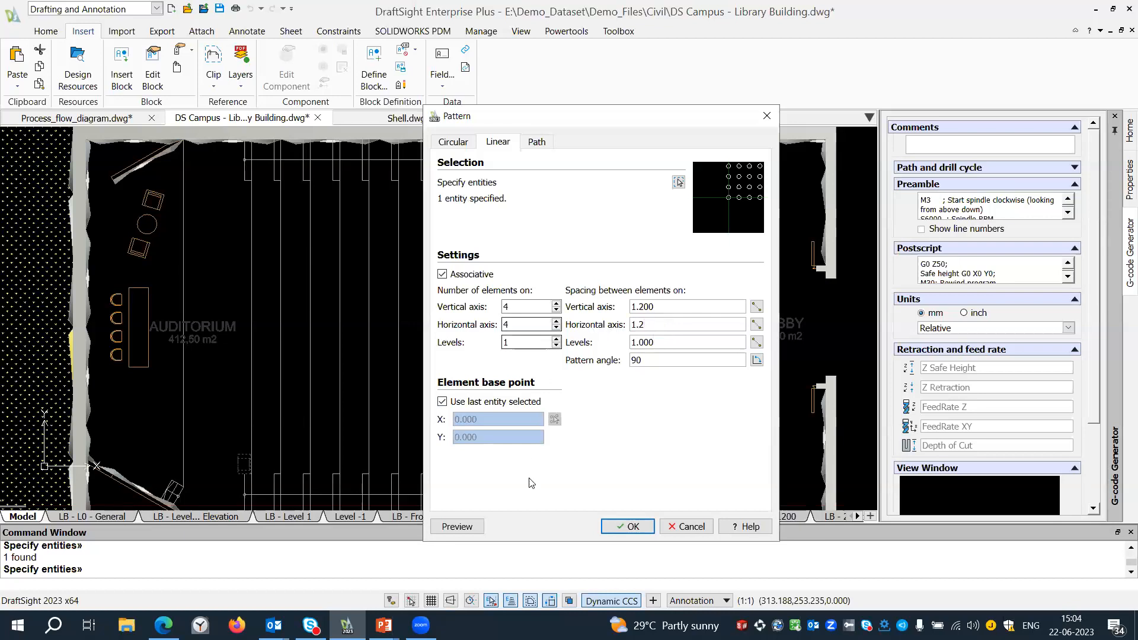
pyautogui.click(628, 526)
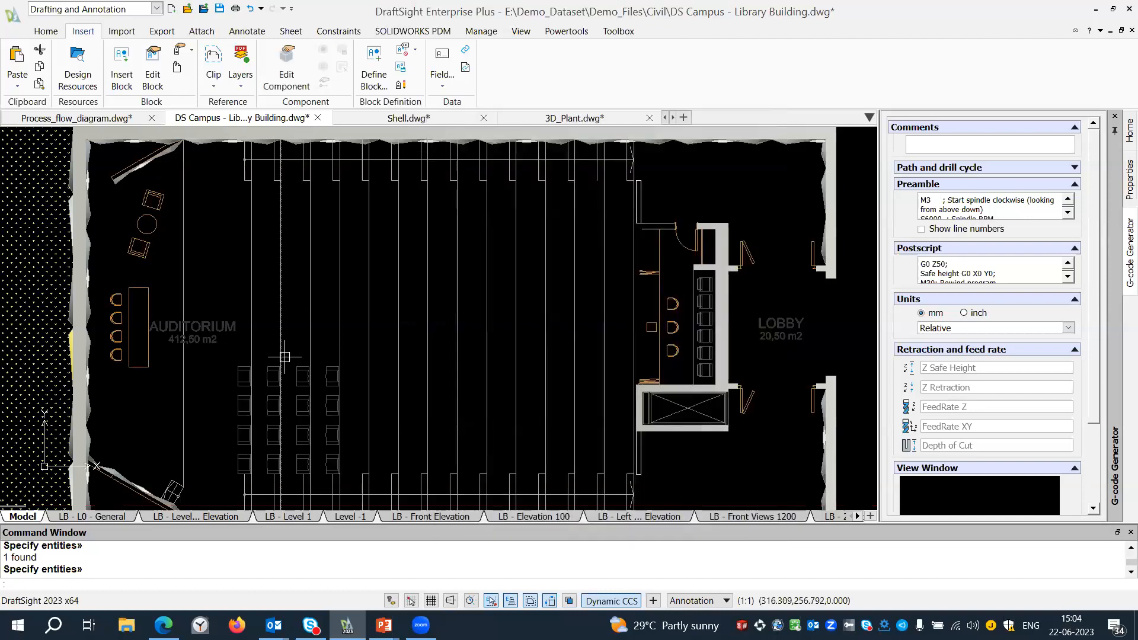
# Stretch the auditorium chair pattern to 10 rows and 13 columns using its row and column count grips, then deselect it.
pyautogui.click(252, 366)
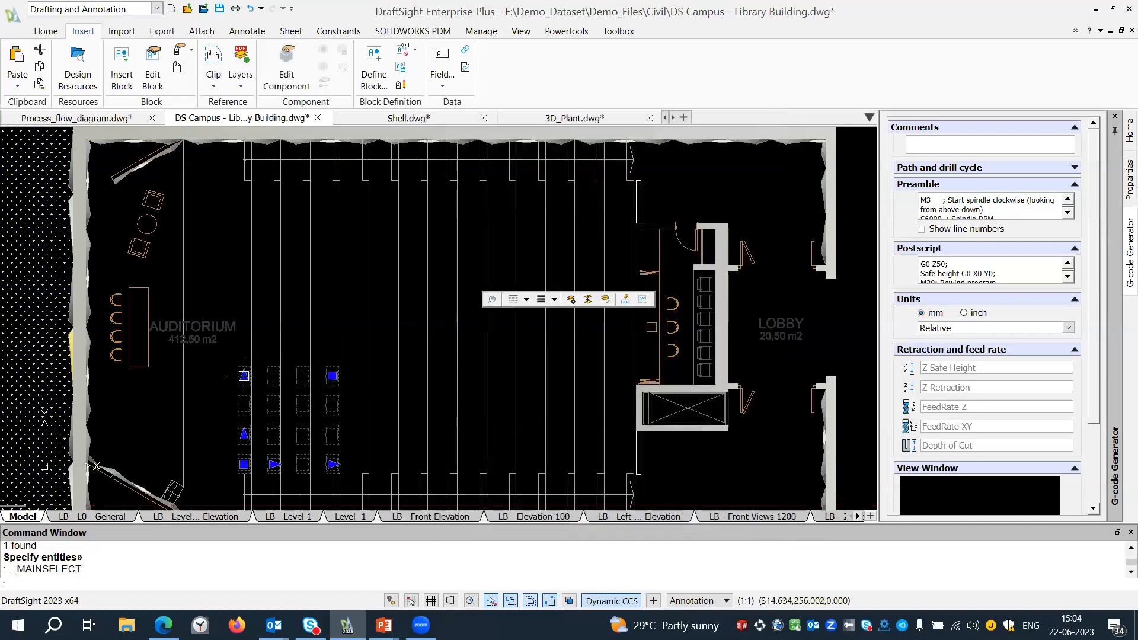
pyautogui.click(244, 376)
pyautogui.click(242, 192)
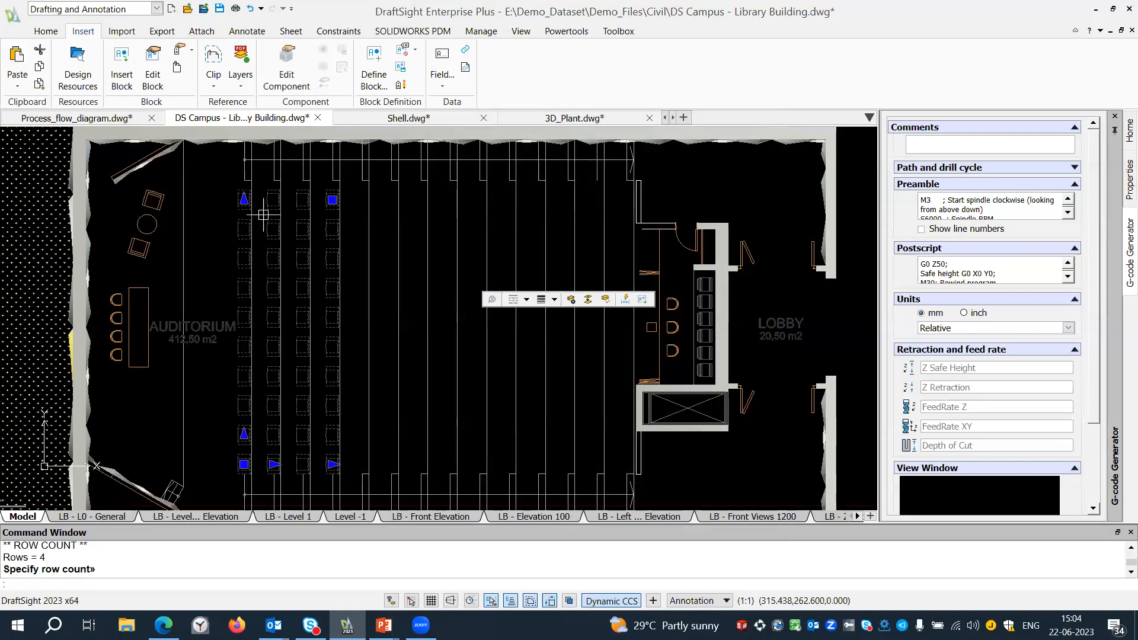
pyautogui.click(334, 464)
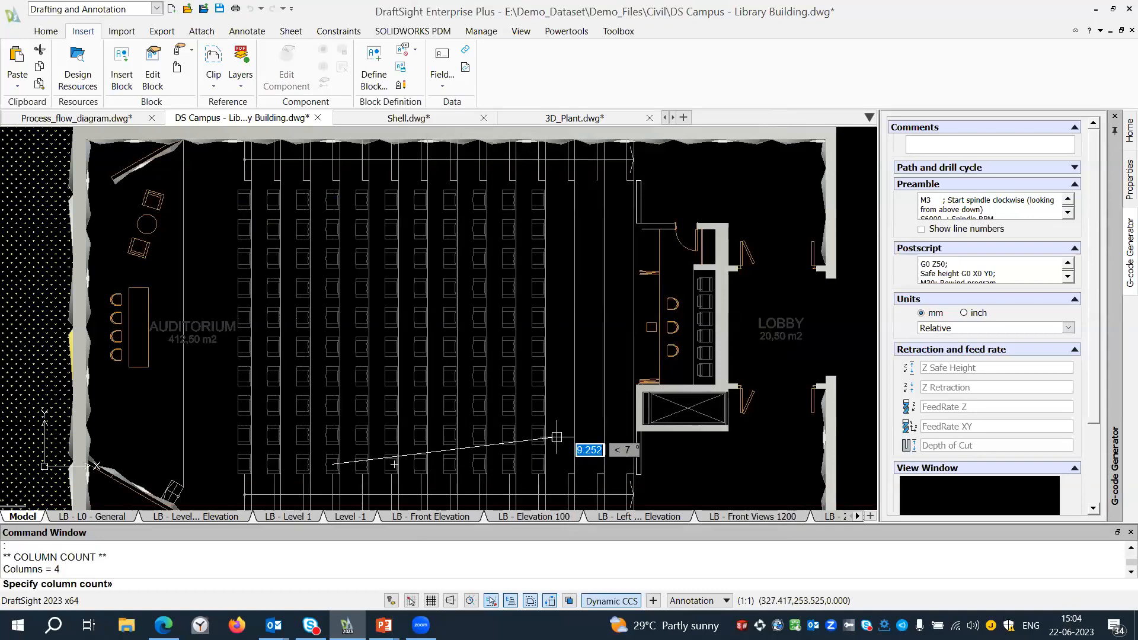
pyautogui.click(599, 448)
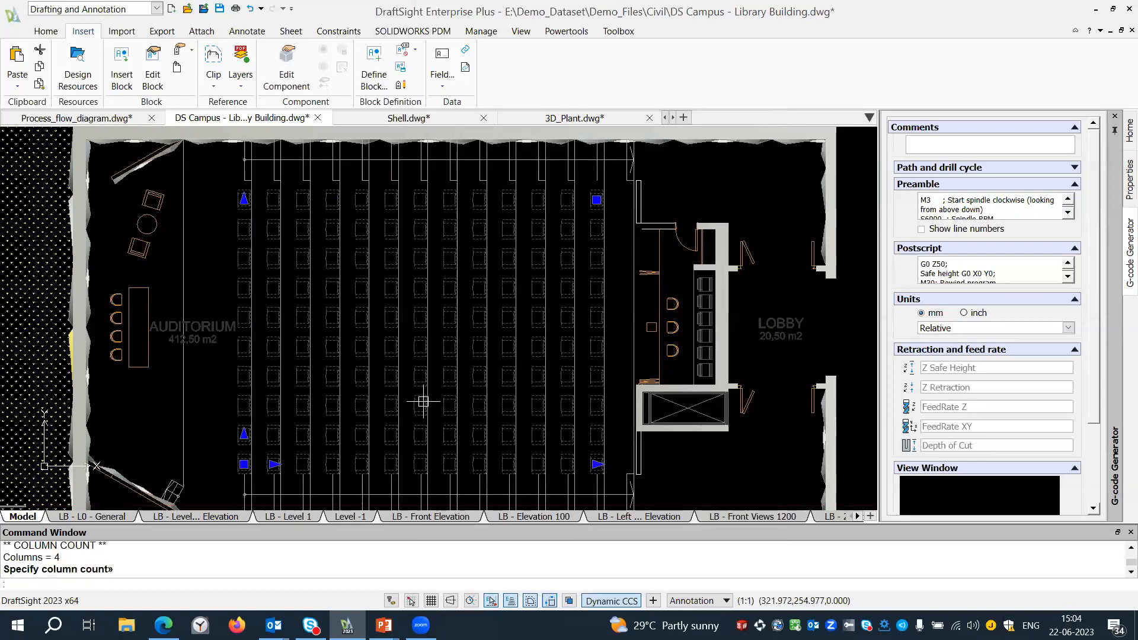
pyautogui.press('Escape')
# Copy the armchair below the small round table in the auditorium to a spot at the table's upper-left side.
pyautogui.moveTo(117, 253); pyautogui.dragTo(235, 296, button='middle')
pyautogui.scroll(1, 234, 296)
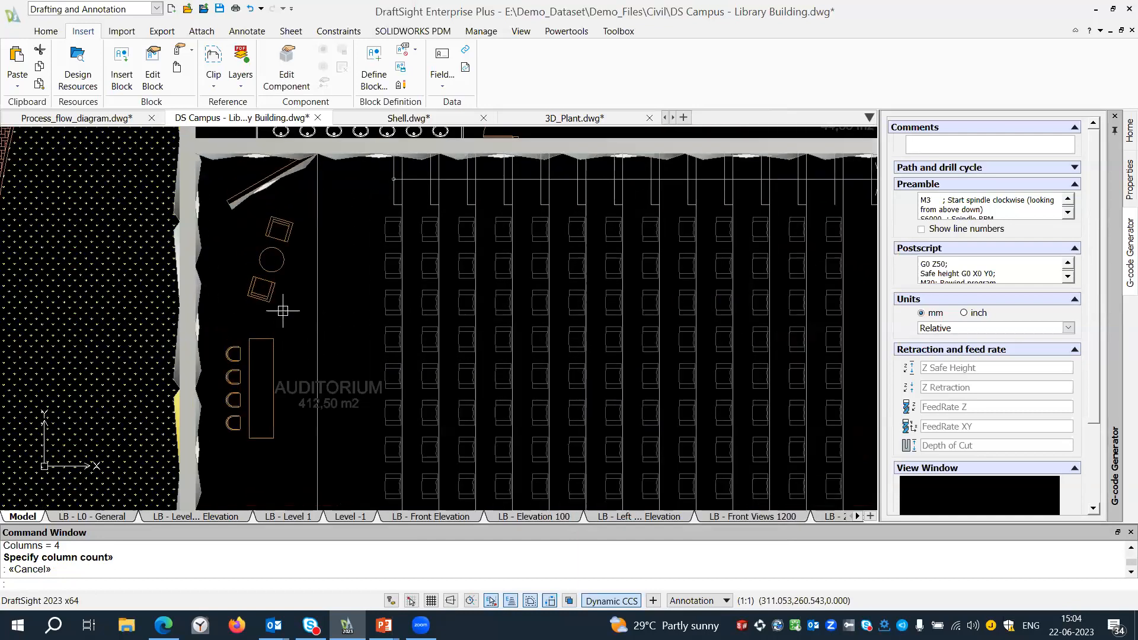
pyautogui.moveTo(297, 320)
pyautogui.mouseDown(button='right')
pyautogui.moveTo(261, 307)
pyautogui.moveTo(261, 286)
pyautogui.mouseUp(button='right')
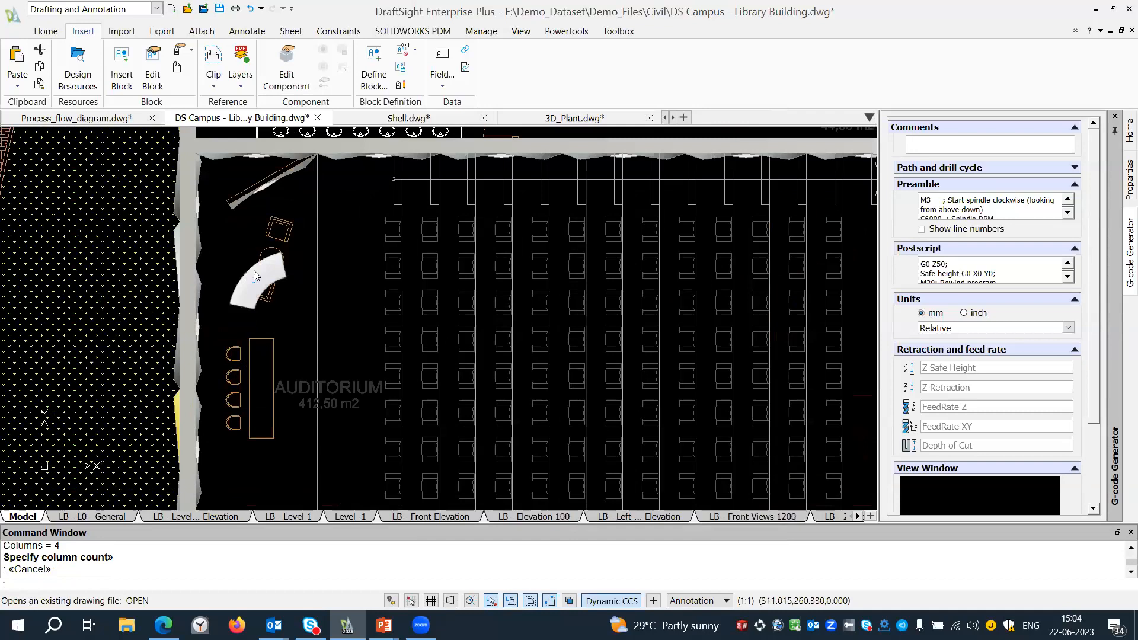
pyautogui.press('Escape')
pyautogui.moveTo(298, 333); pyautogui.dragTo(332, 342, button='right')
pyautogui.scroll(1, 241, 278)
pyautogui.click(262, 289)
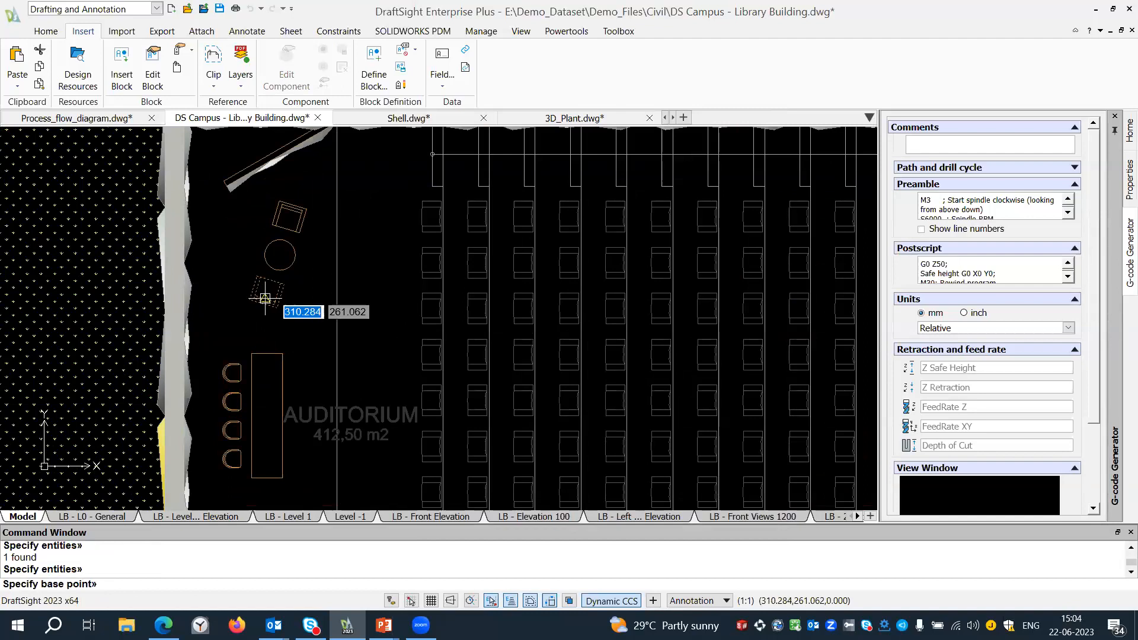
pyautogui.click(277, 308)
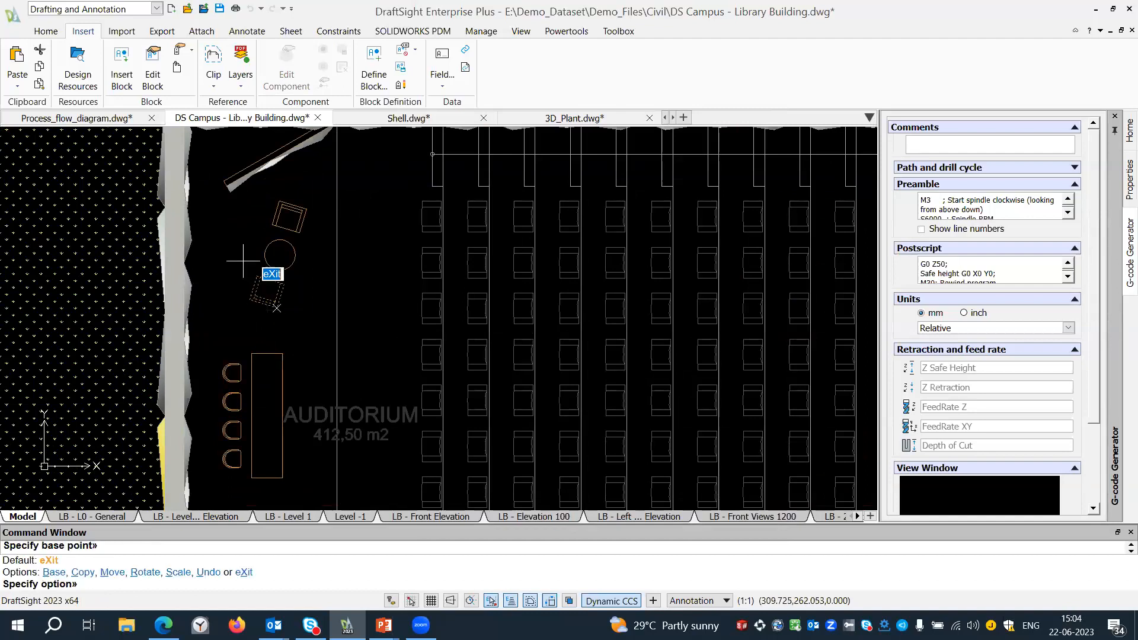
pyautogui.write('c')
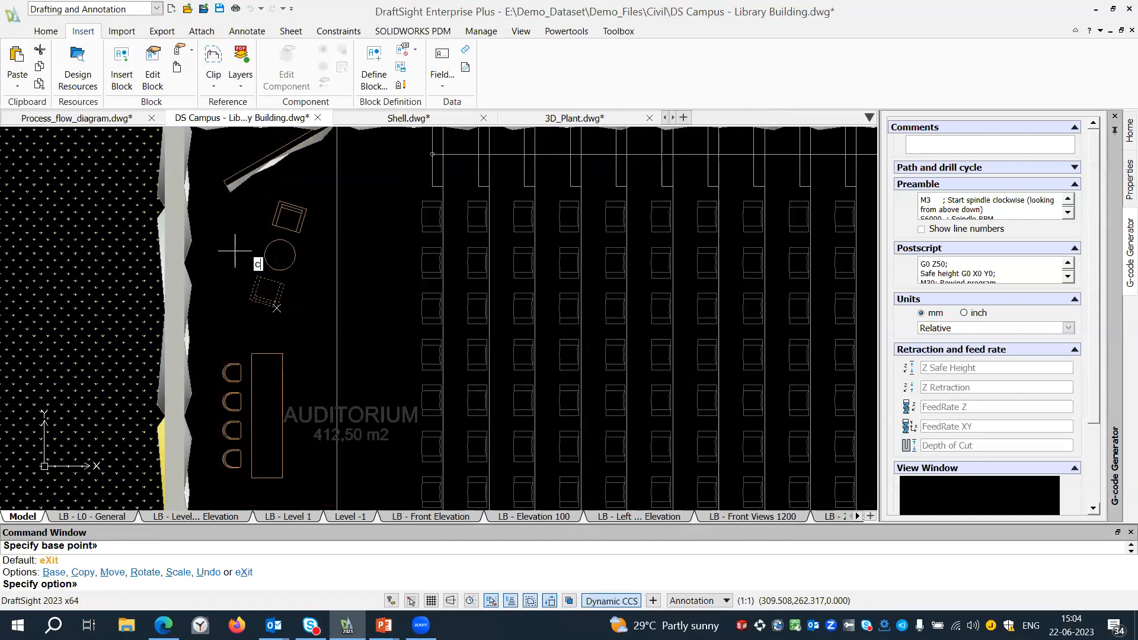
pyautogui.press('Return')
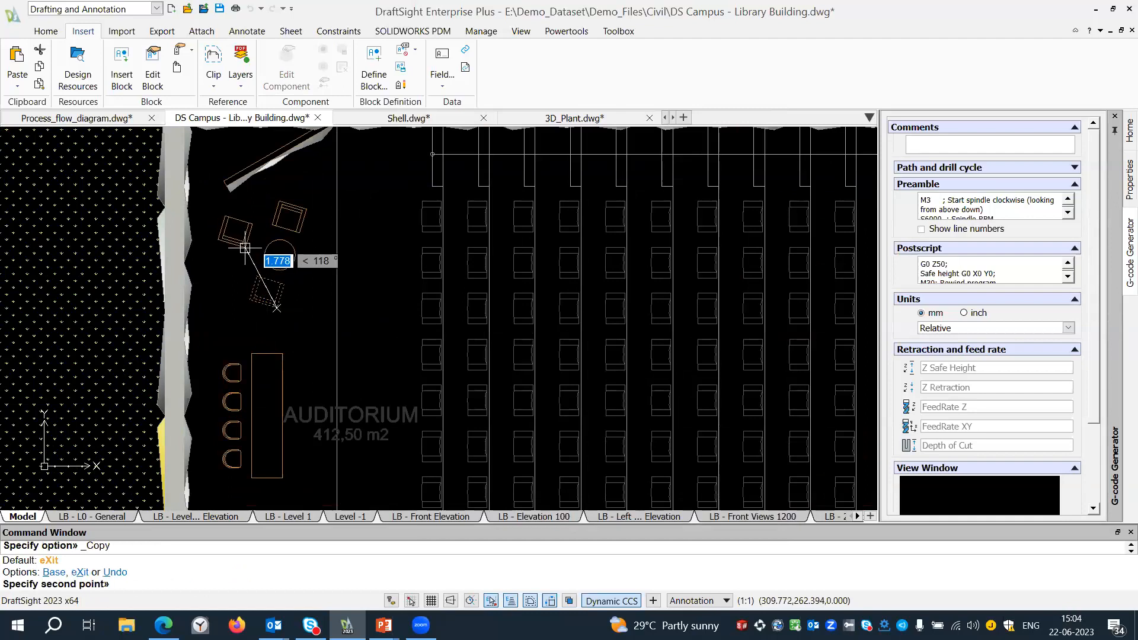
pyautogui.click(238, 255)
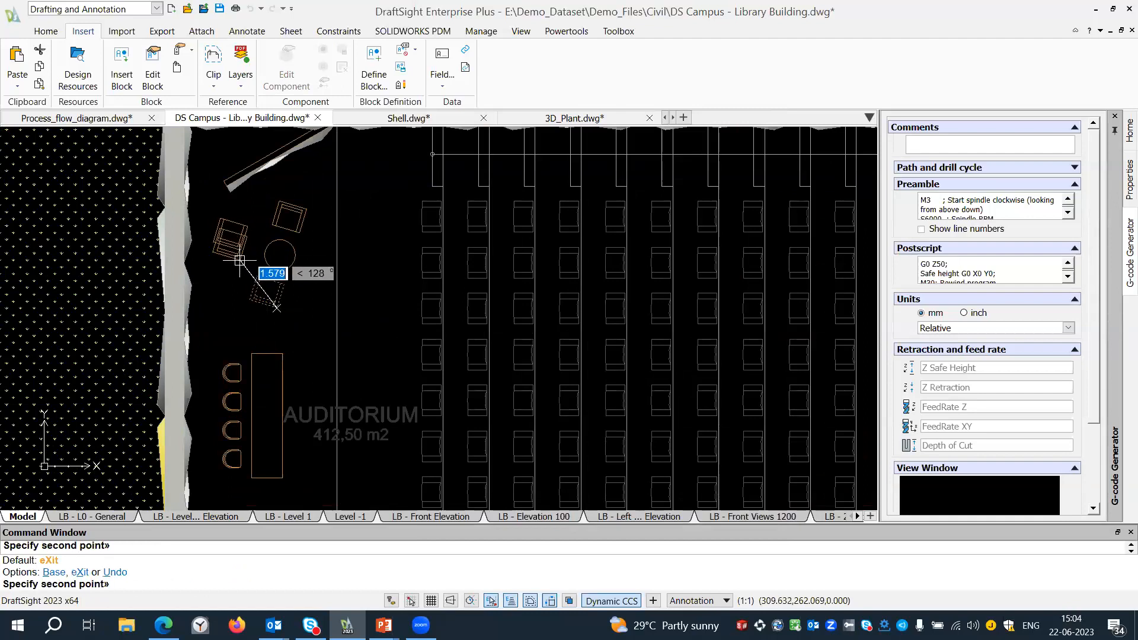
pyautogui.press('Return')
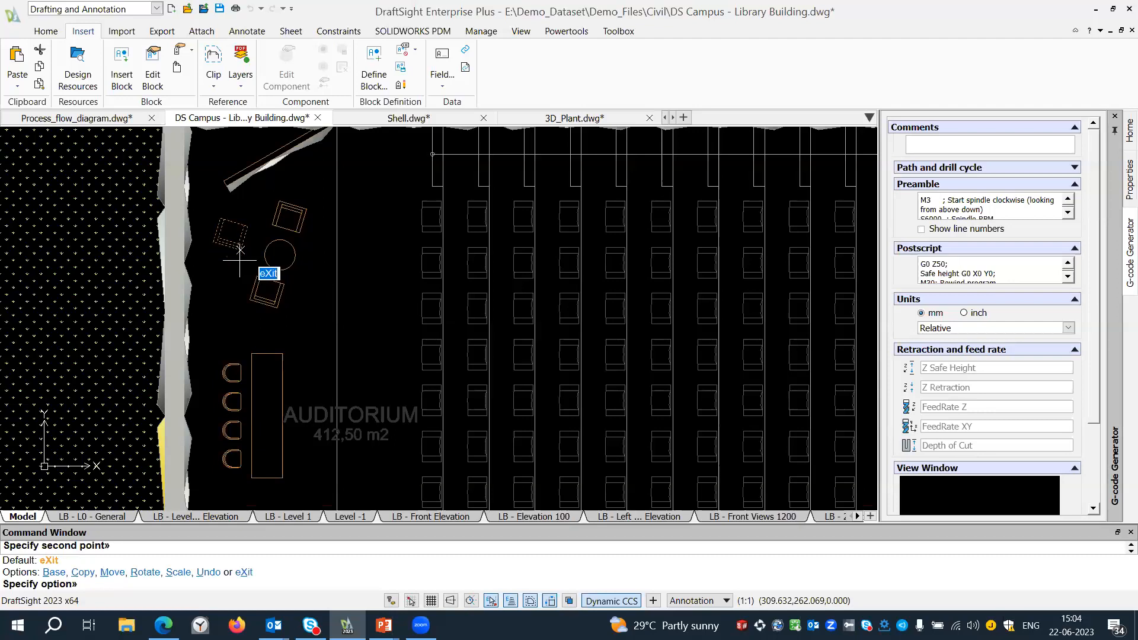
# Rotate the copied armchair about a quarter turn clockwise to face the round table and move it slightly away from the table.
pyautogui.write('r')
pyautogui.press('Return')
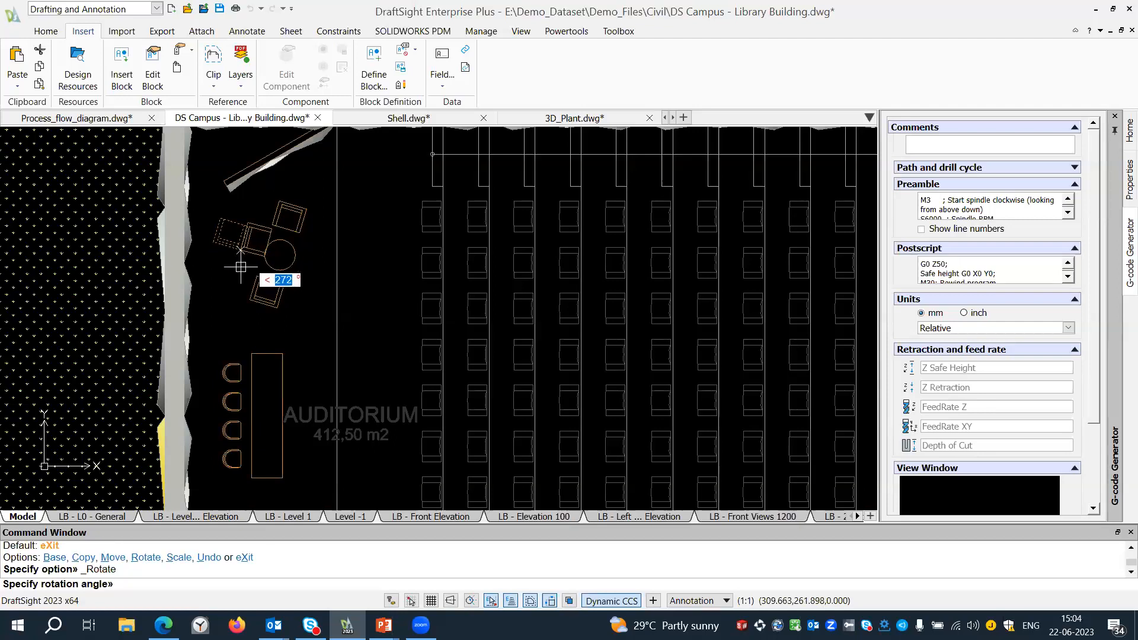
pyautogui.click(238, 266)
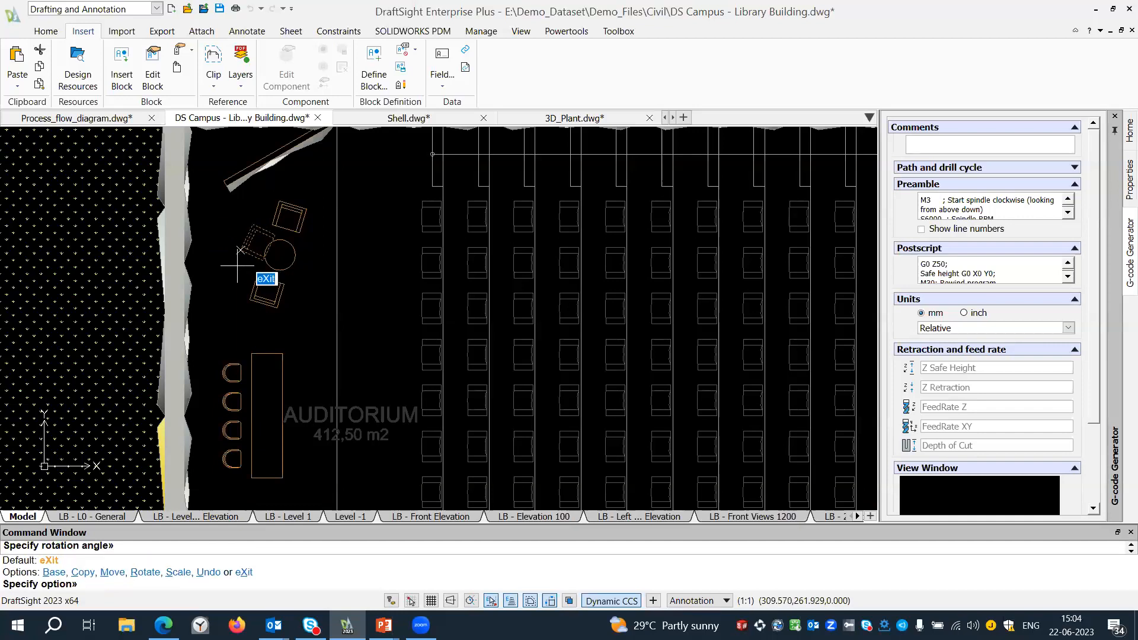
pyautogui.write('m')
pyautogui.press('Return')
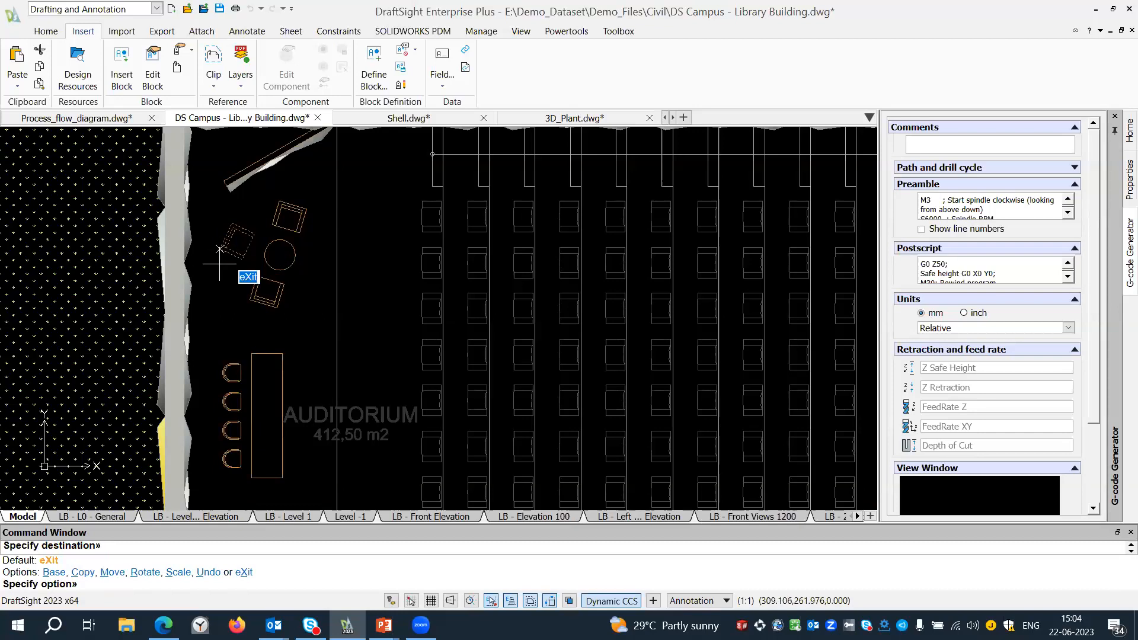
pyautogui.press('Escape')
pyautogui.scroll(-1, 219, 264)
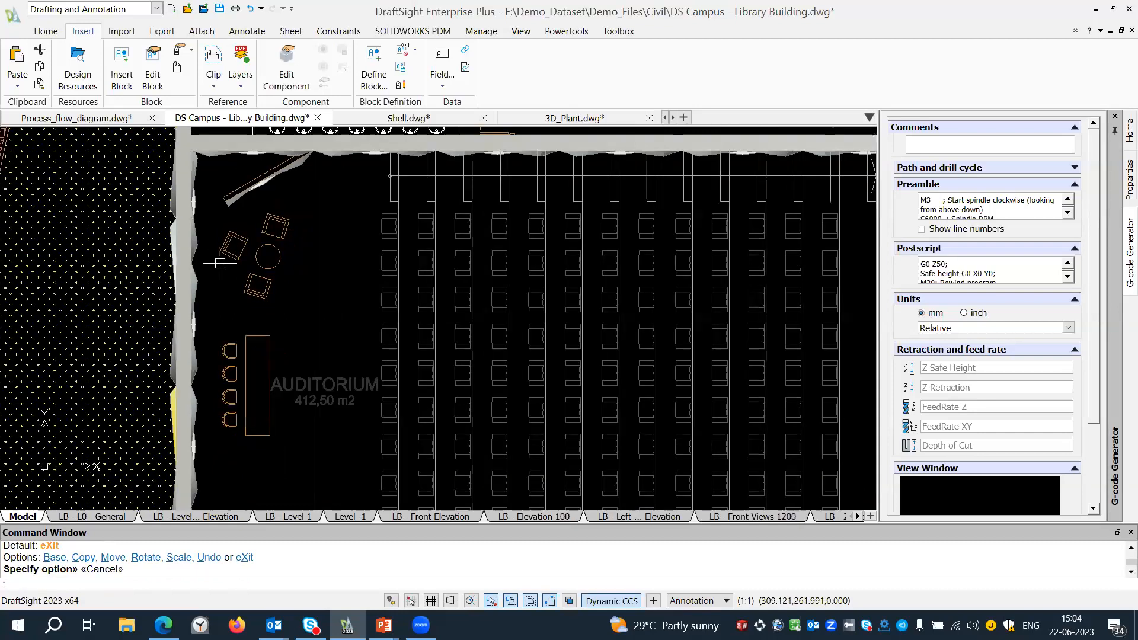
# Hatch the terrace area with a user-defined pattern at angle 0 and spacing 1.000, adding intersecting lines.
pyautogui.moveTo(237, 265); pyautogui.dragTo(191, 249, button='middle')
pyautogui.scroll(-2, 192, 249)
pyautogui.moveTo(390, 295); pyautogui.dragTo(231, 273)
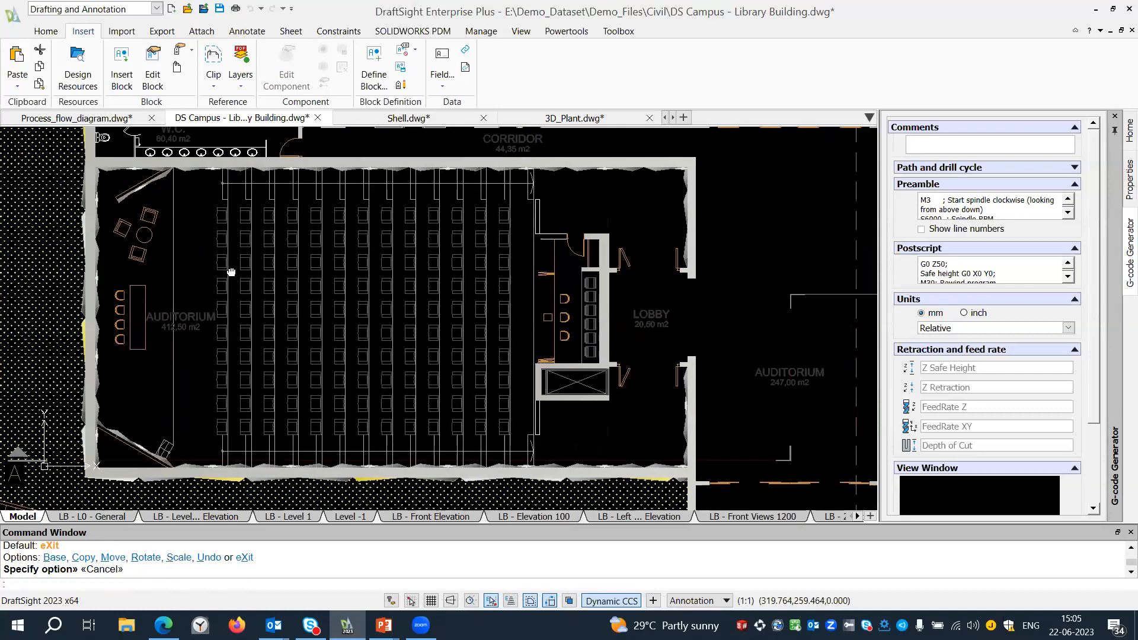
pyautogui.moveTo(231, 272); pyautogui.dragTo(196, 273, button='middle')
pyautogui.moveTo(409, 299)
pyautogui.mouseDown(button='middle')
pyautogui.moveTo(436, 329)
pyautogui.moveTo(356, 451)
pyautogui.mouseUp(button='middle')
pyautogui.moveTo(433, 389); pyautogui.dragTo(287, 549, button='middle')
pyautogui.scroll(1, 469, 307)
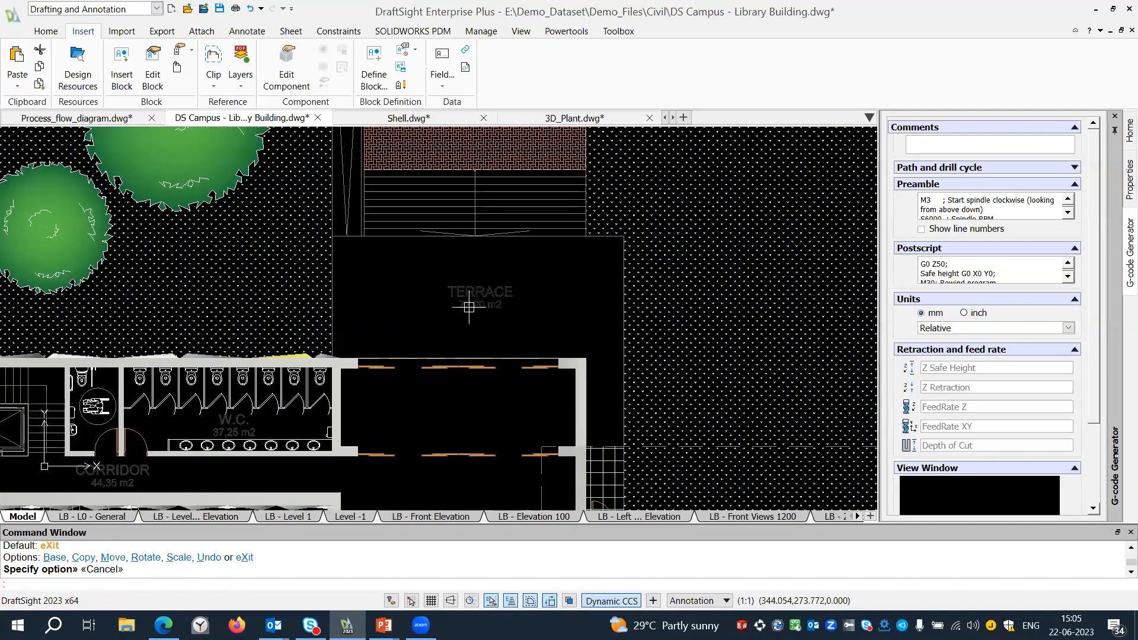
pyautogui.scroll(1, 469, 307)
pyautogui.moveTo(463, 320); pyautogui.dragTo(448, 309, button='middle')
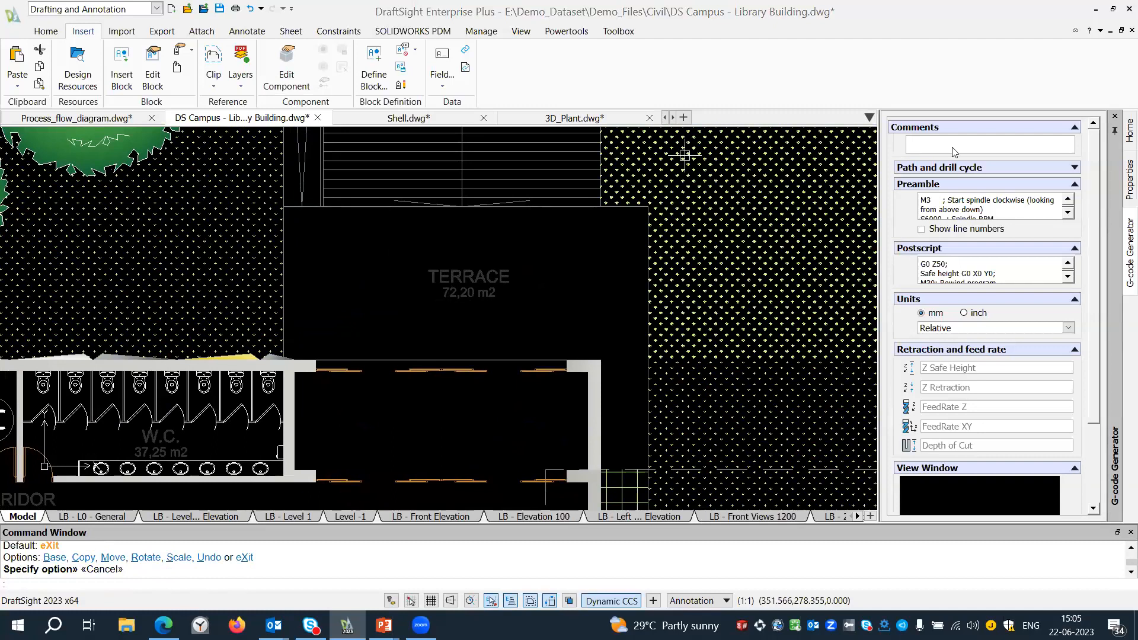
pyautogui.moveTo(388, 229); pyautogui.dragTo(380, 231, button='middle')
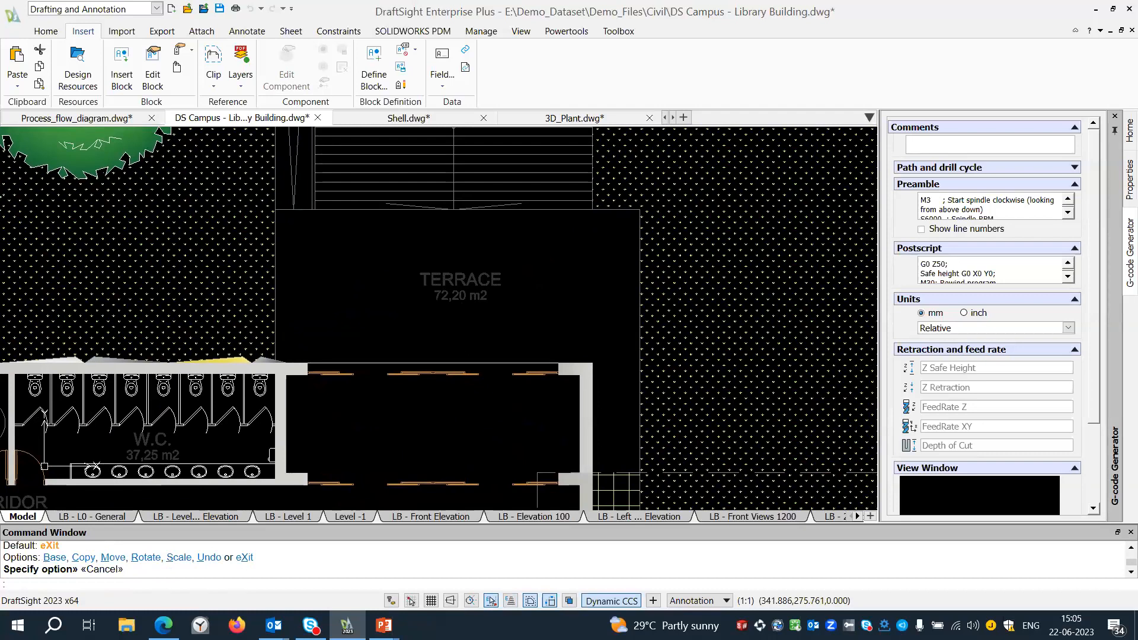
pyautogui.write('h')
pyautogui.press('Return')
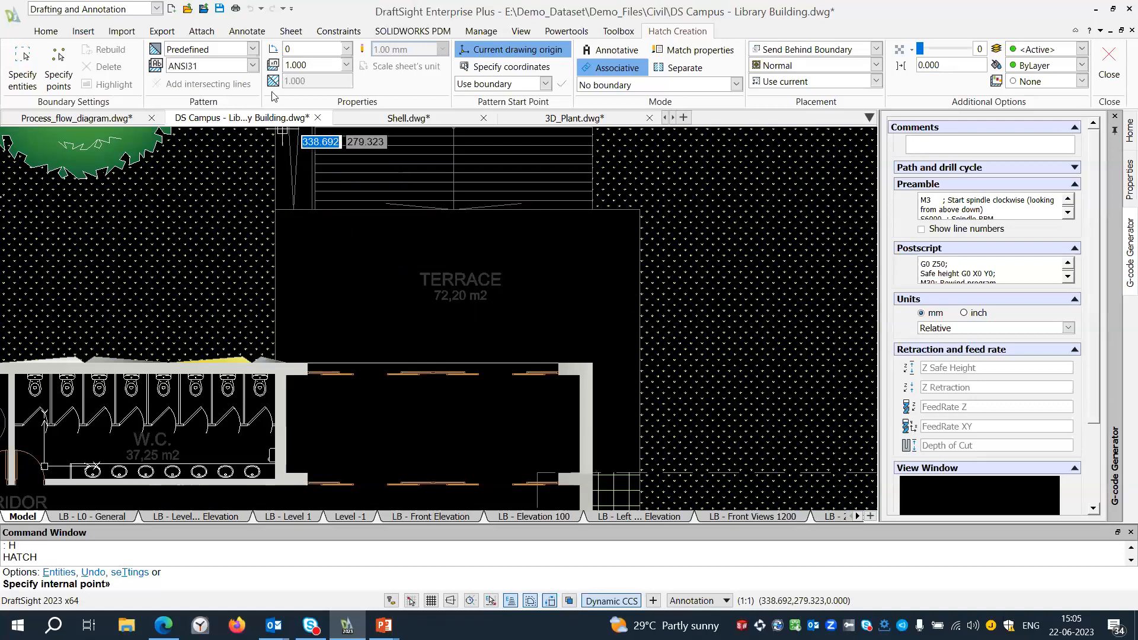
pyautogui.click(252, 48)
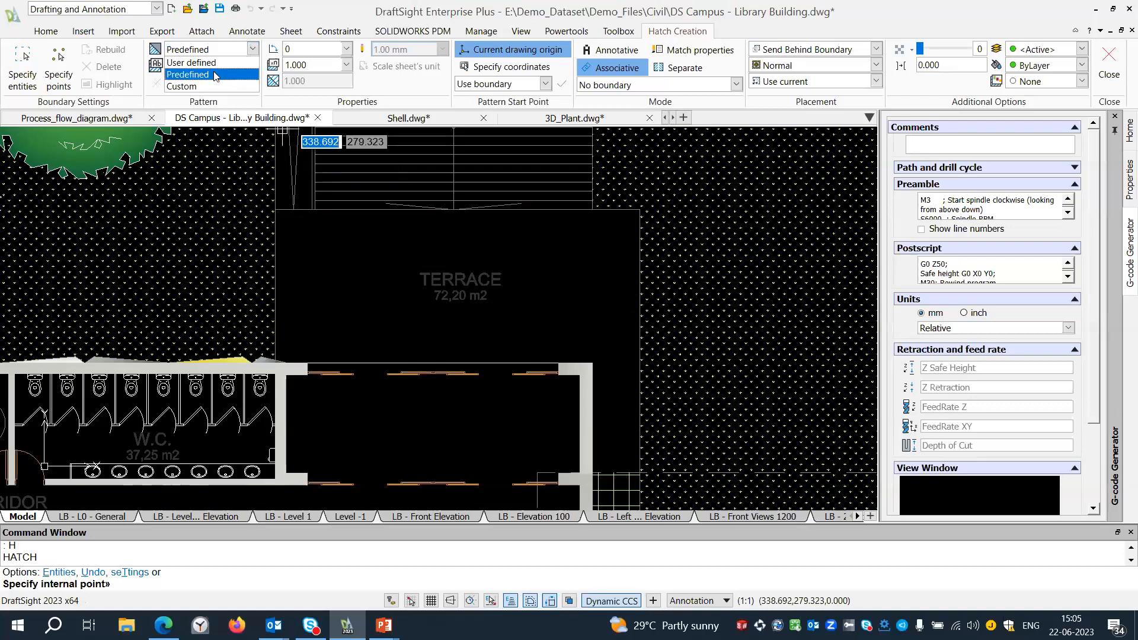
pyautogui.click(190, 62)
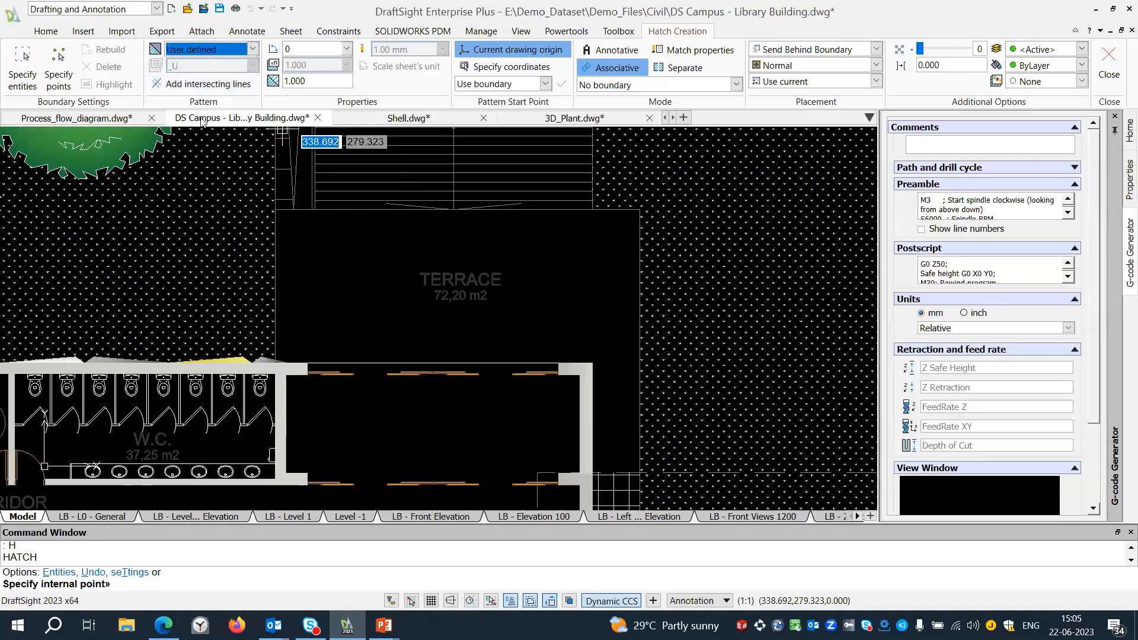
pyautogui.click(213, 83)
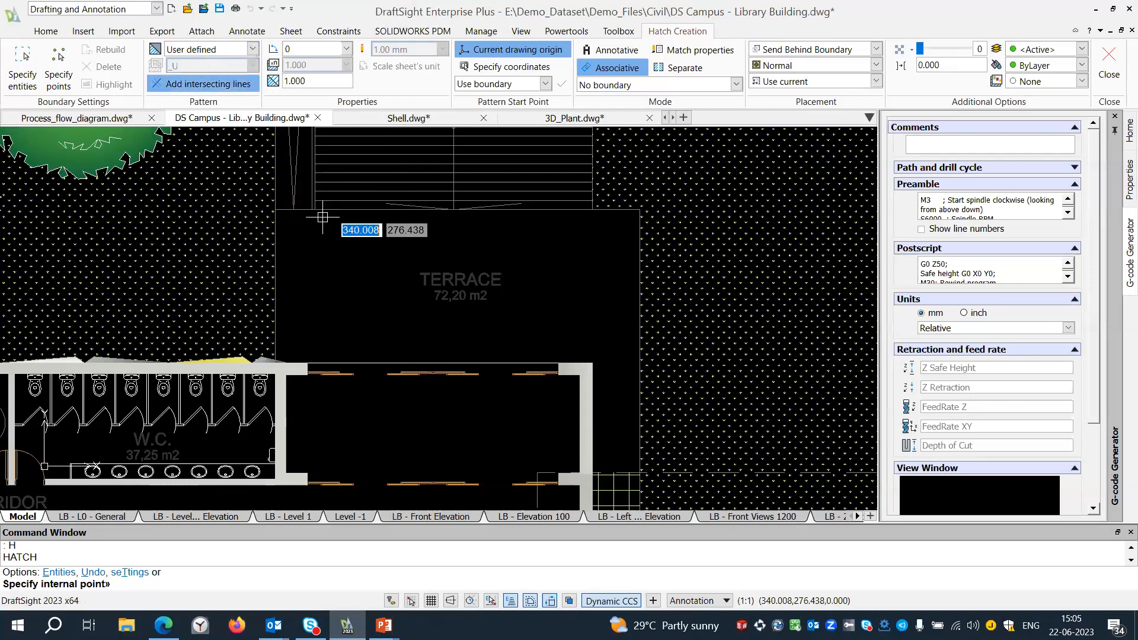
pyautogui.click(417, 247)
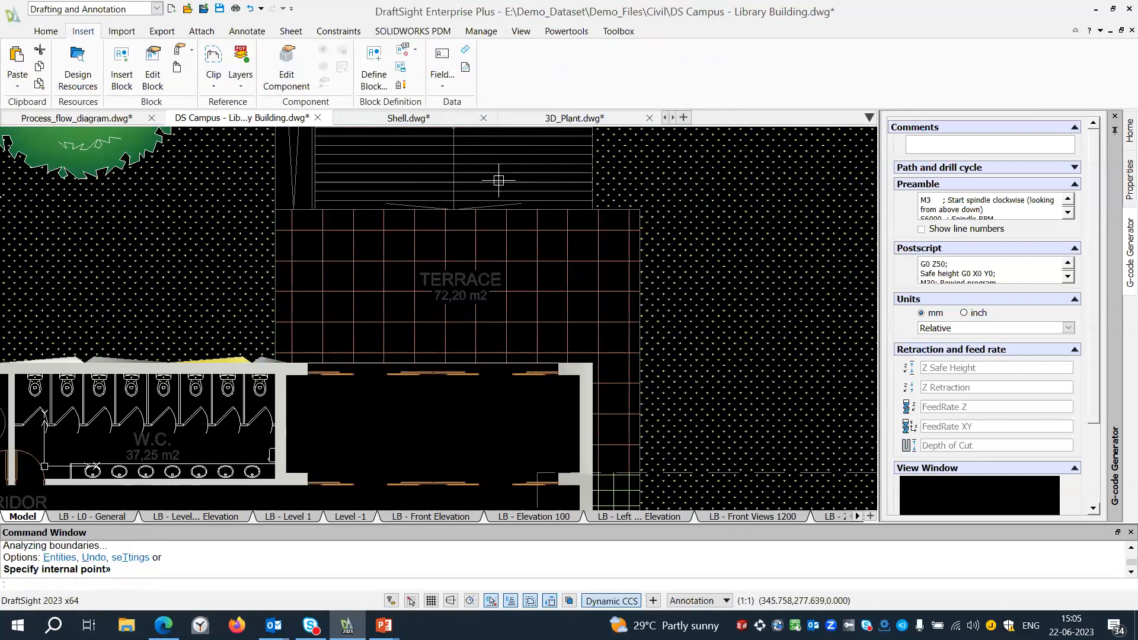
# Open the visibility states of the library's first four-chair table near the stairs and choose Round Table.
pyautogui.scroll(-4, 486, 194)
pyautogui.moveTo(443, 298); pyautogui.dragTo(348, 206, button='middle')
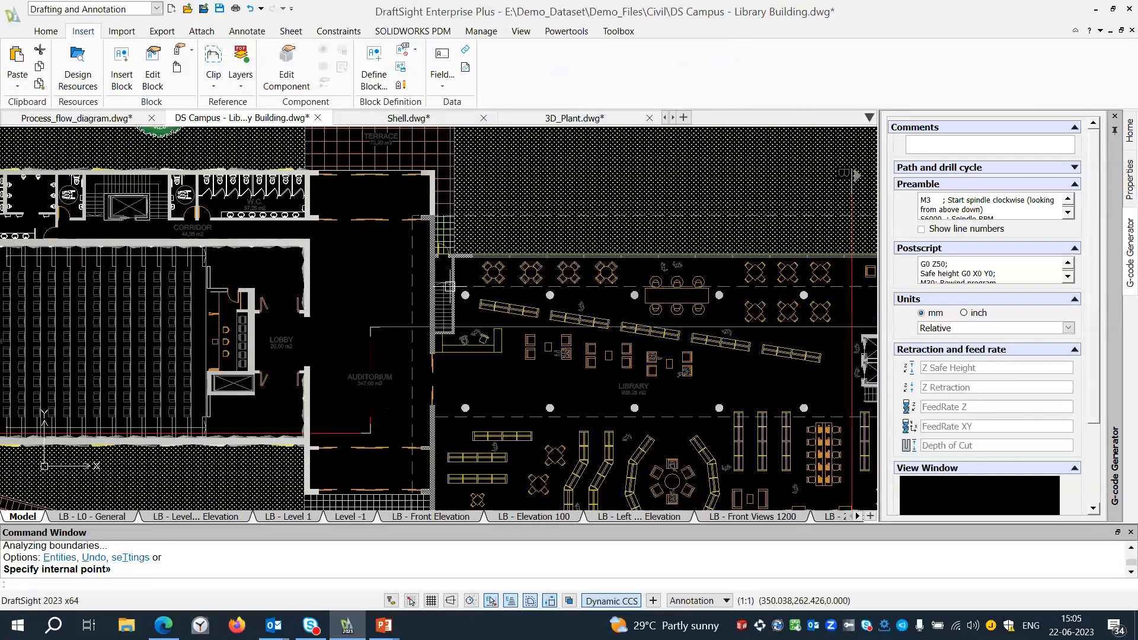
pyautogui.scroll(-2, 379, 254)
pyautogui.scroll(-2, 434, 260)
pyautogui.scroll(5, 434, 260)
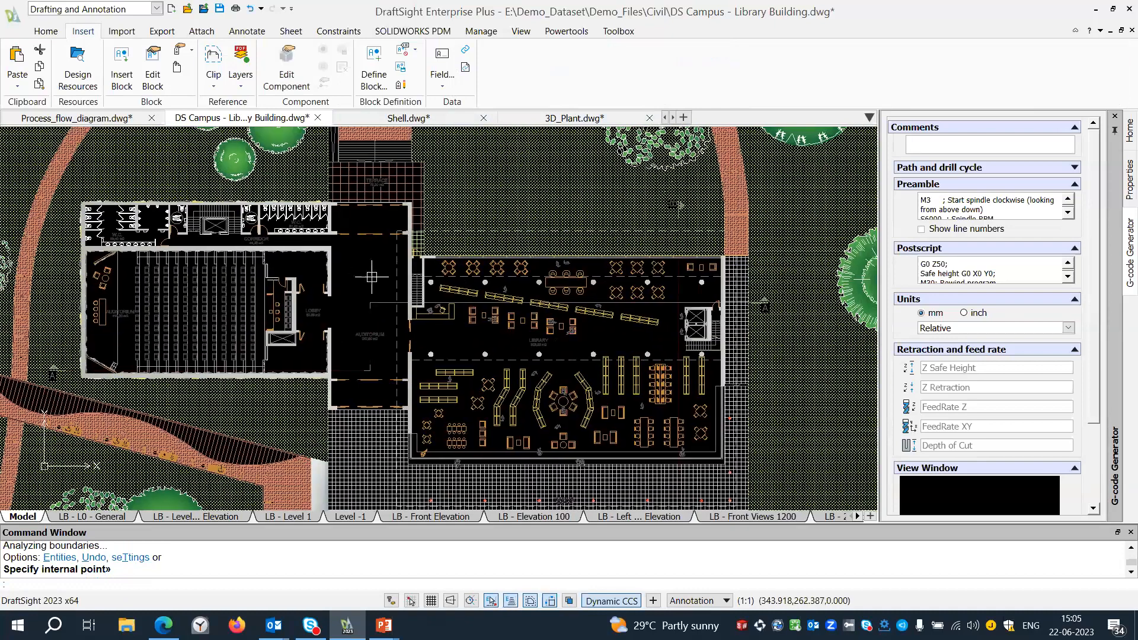
pyautogui.scroll(1, 406, 284)
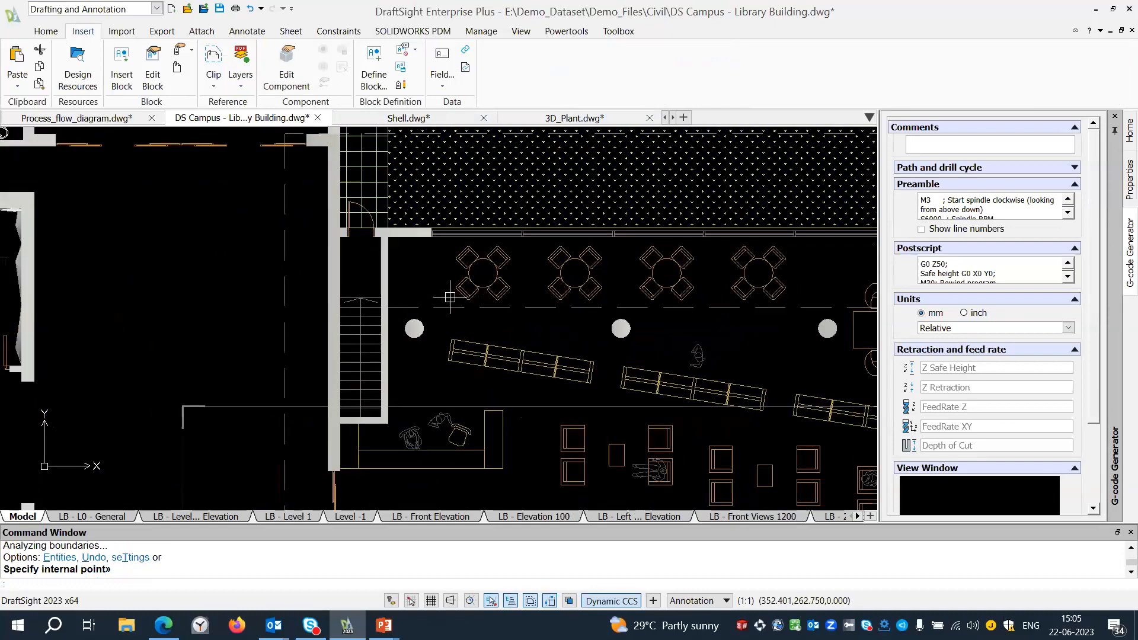
pyautogui.scroll(1, 412, 274)
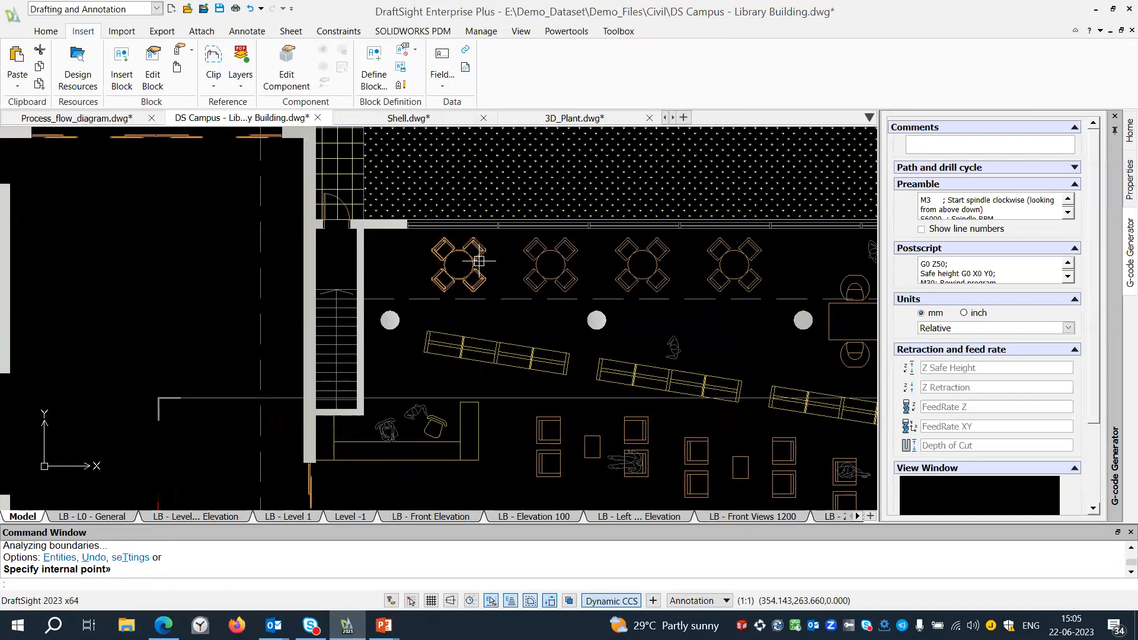
pyautogui.click(479, 260)
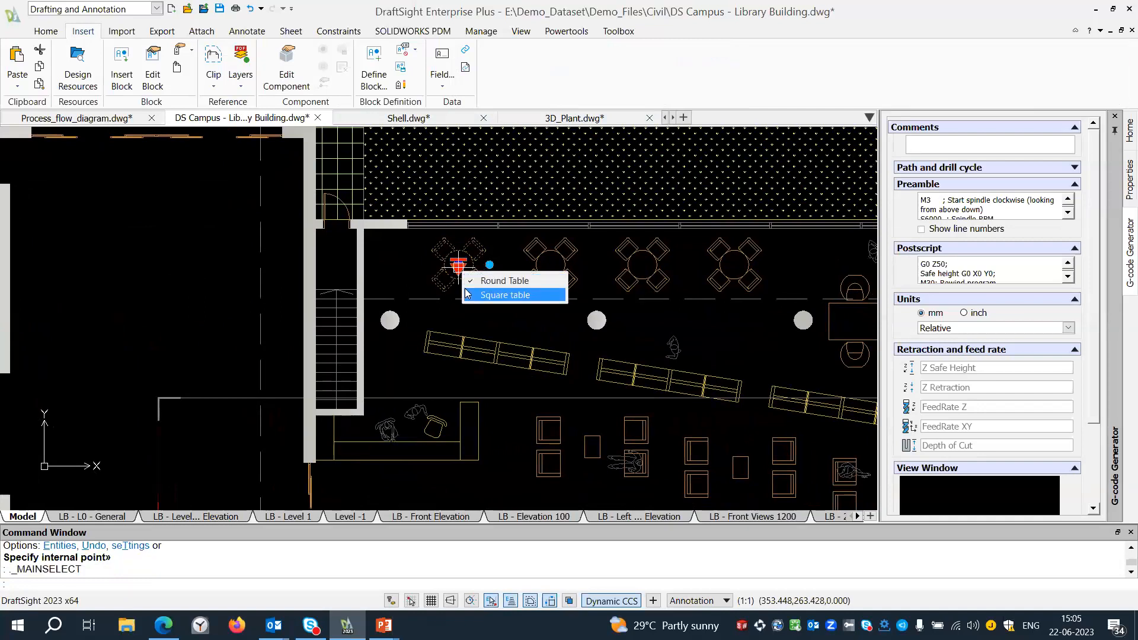
pyautogui.click(459, 268)
pyautogui.click(472, 278)
# Convert the DS_ Furniture Table and chairs dynamic block into a Custom Block, opening it for editing, and close the block editor.
pyautogui.doubleClick(471, 255)
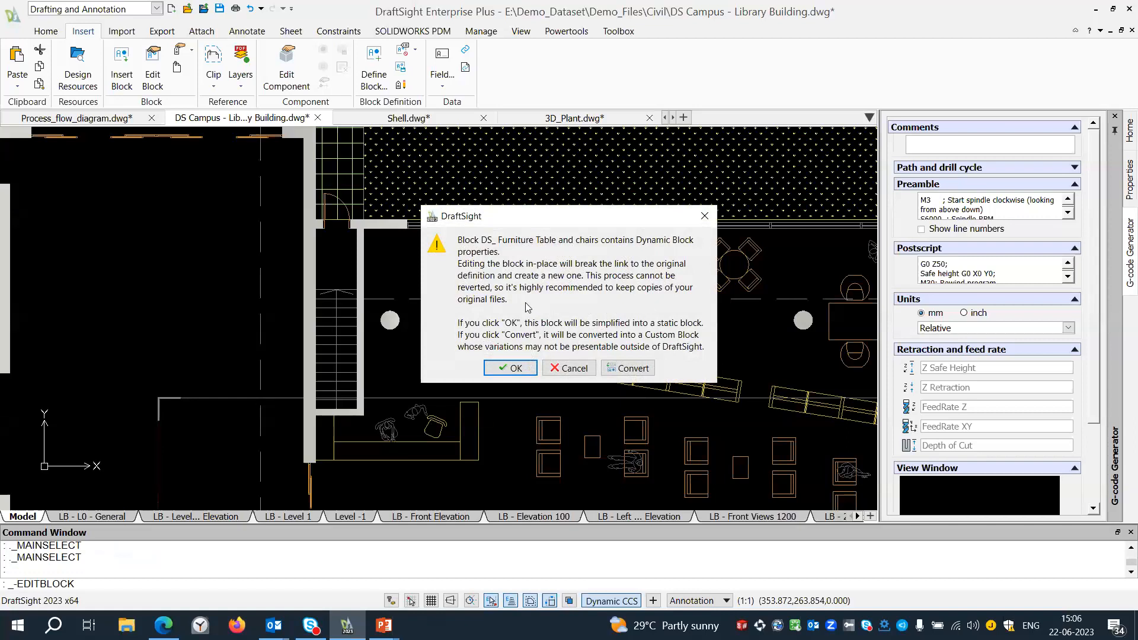
pyautogui.click(627, 368)
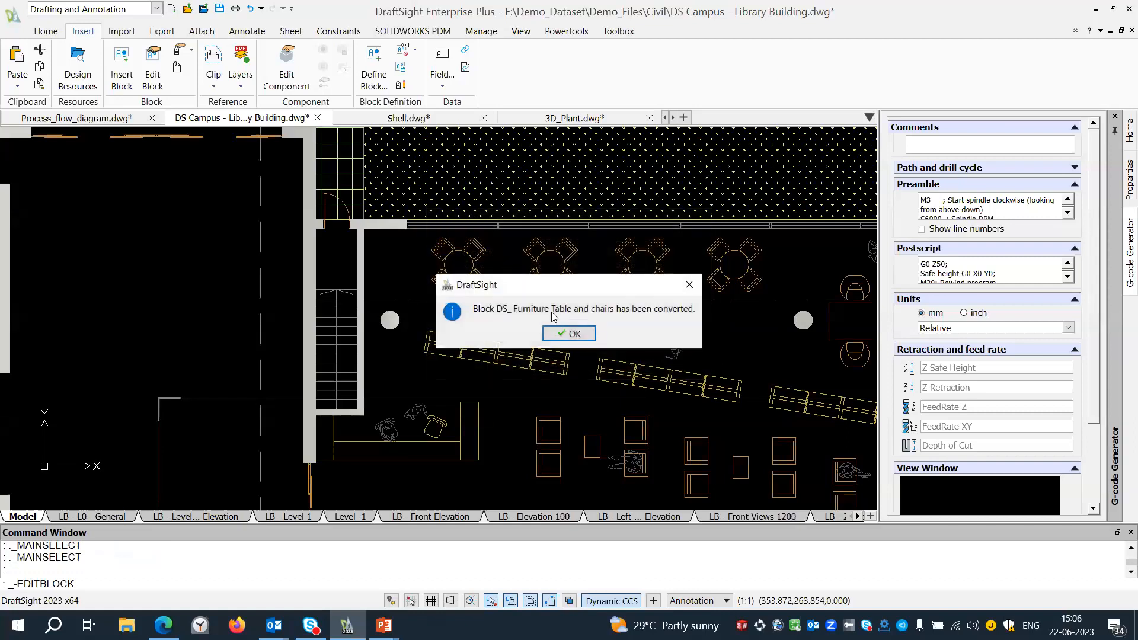
pyautogui.click(574, 333)
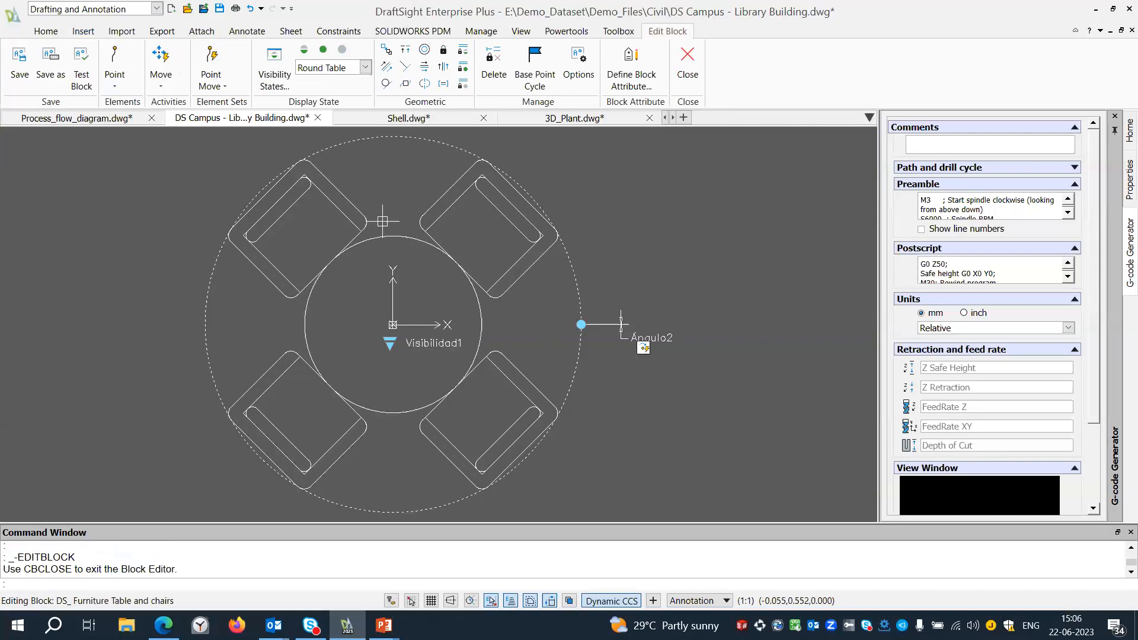
pyautogui.click(687, 65)
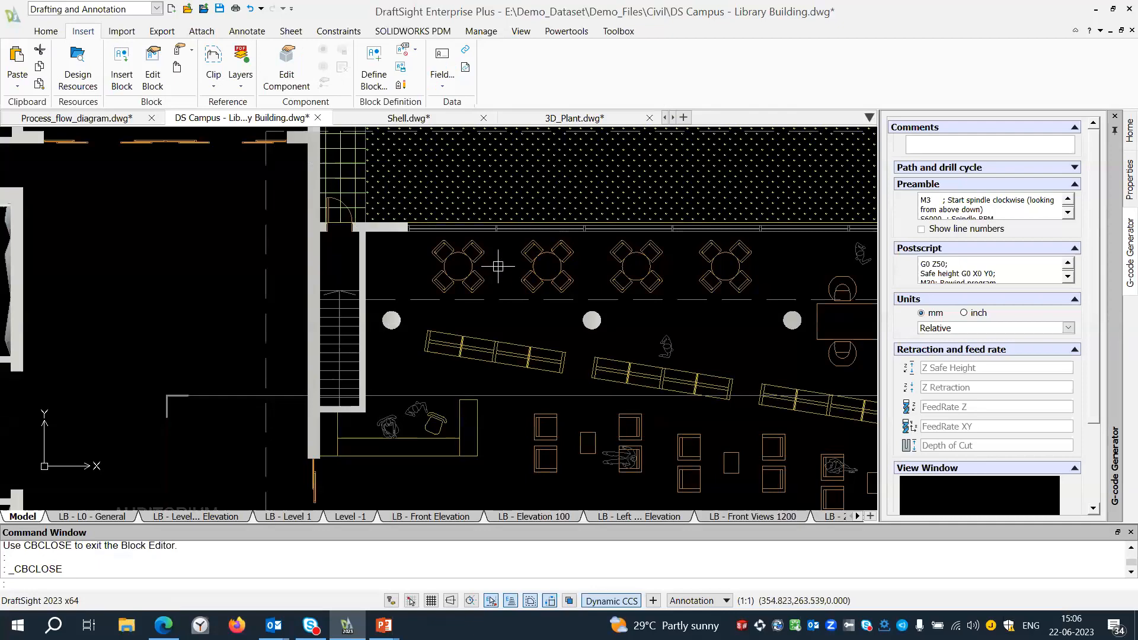
pyautogui.scroll(-1, 498, 268)
pyautogui.scroll(-1, 498, 269)
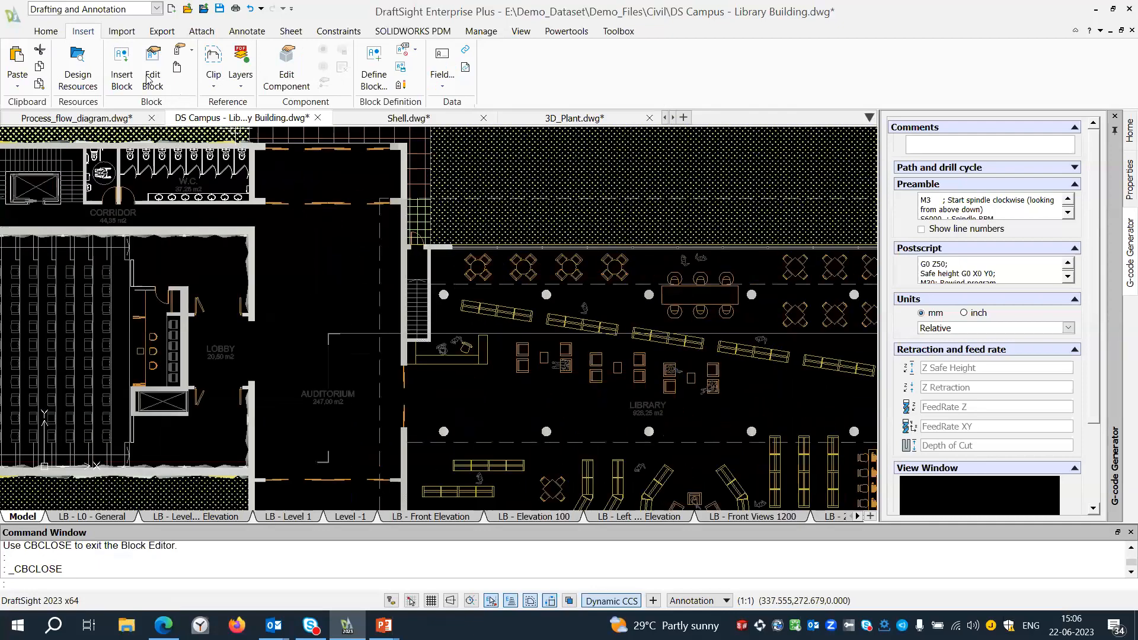
# Open the Layers Manager and filter the layer list with the expression *furniture*.
pyautogui.click(47, 33)
pyautogui.scroll(-3, 451, 241)
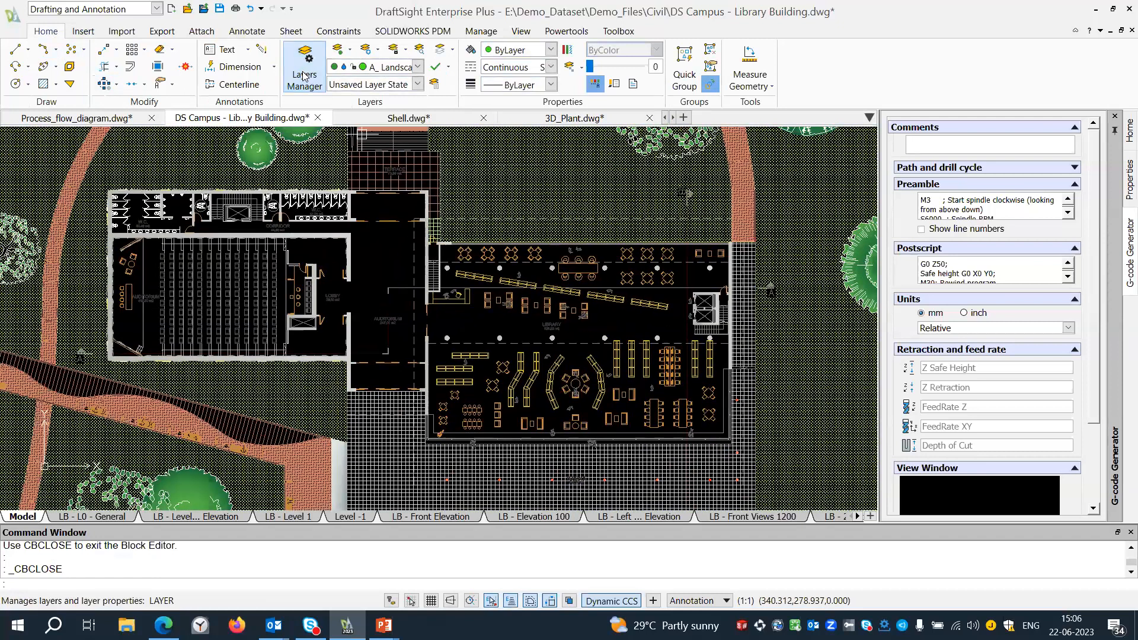
pyautogui.click(304, 67)
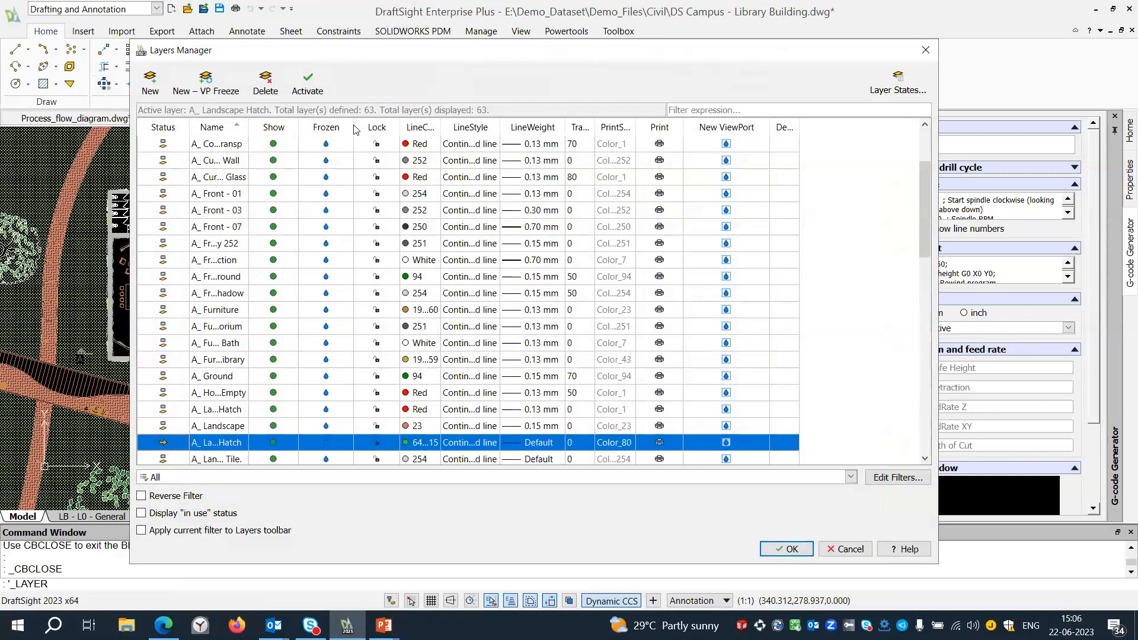
pyautogui.click(402, 51)
pyautogui.moveTo(361, 61); pyautogui.dragTo(319, 67)
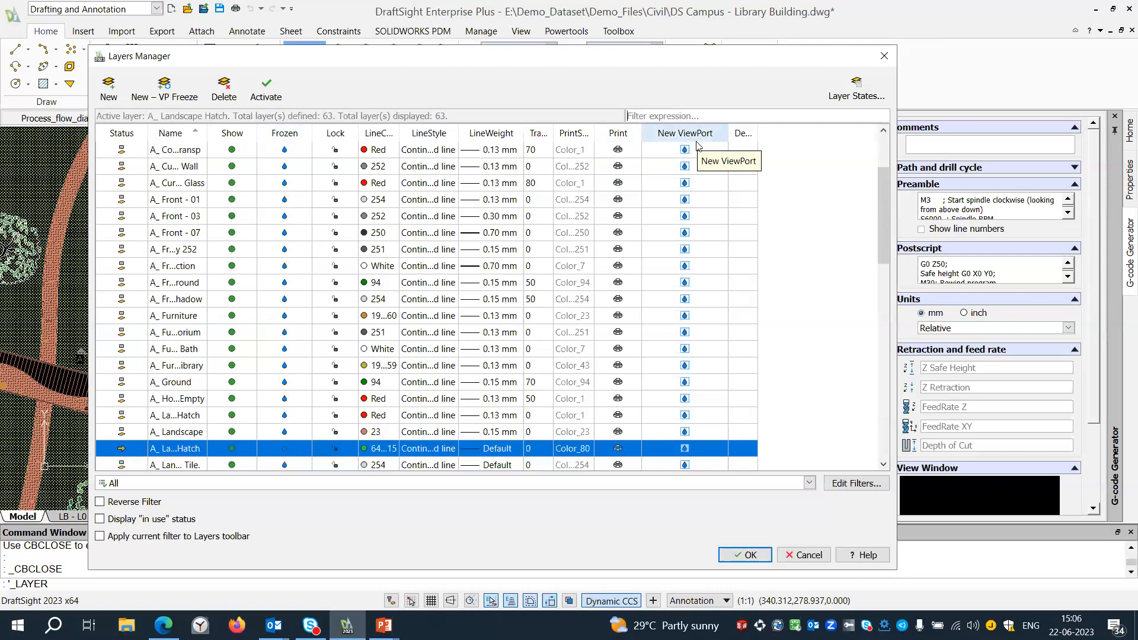
pyautogui.write('*furnitu')
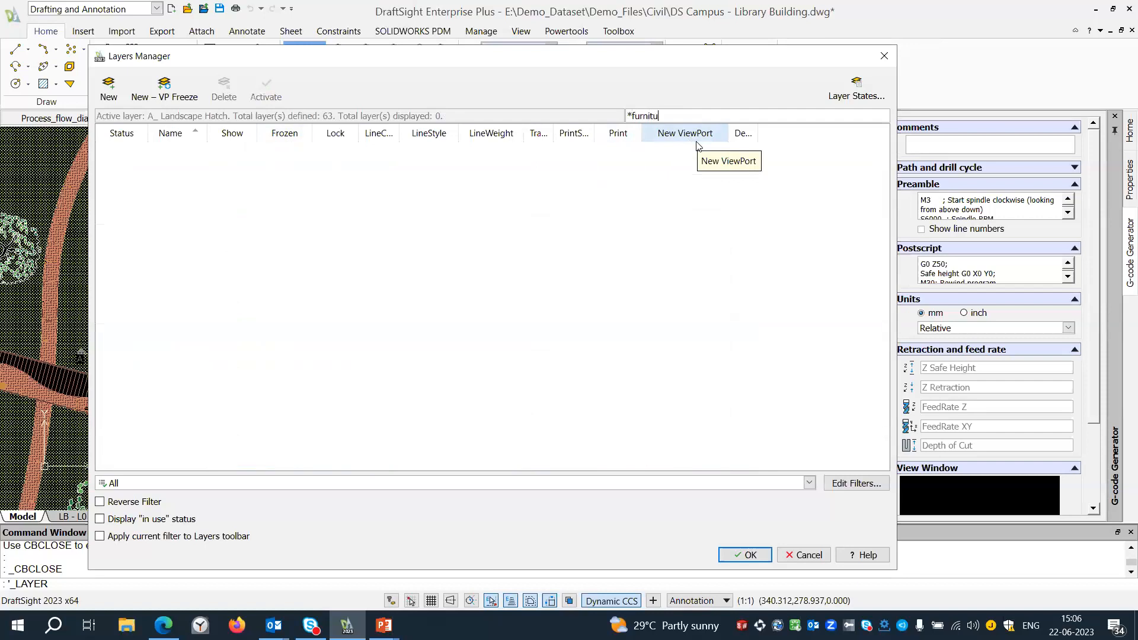
pyautogui.write('re*')
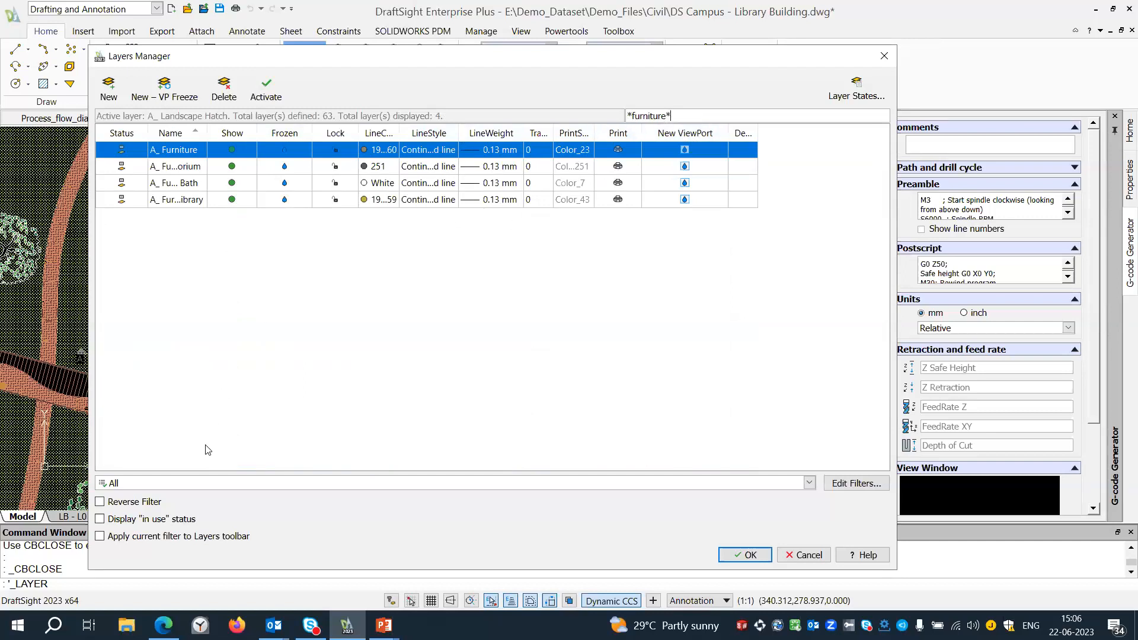
# Create a layer group filter under All and name it Furnitue.
pyautogui.click(188, 486)
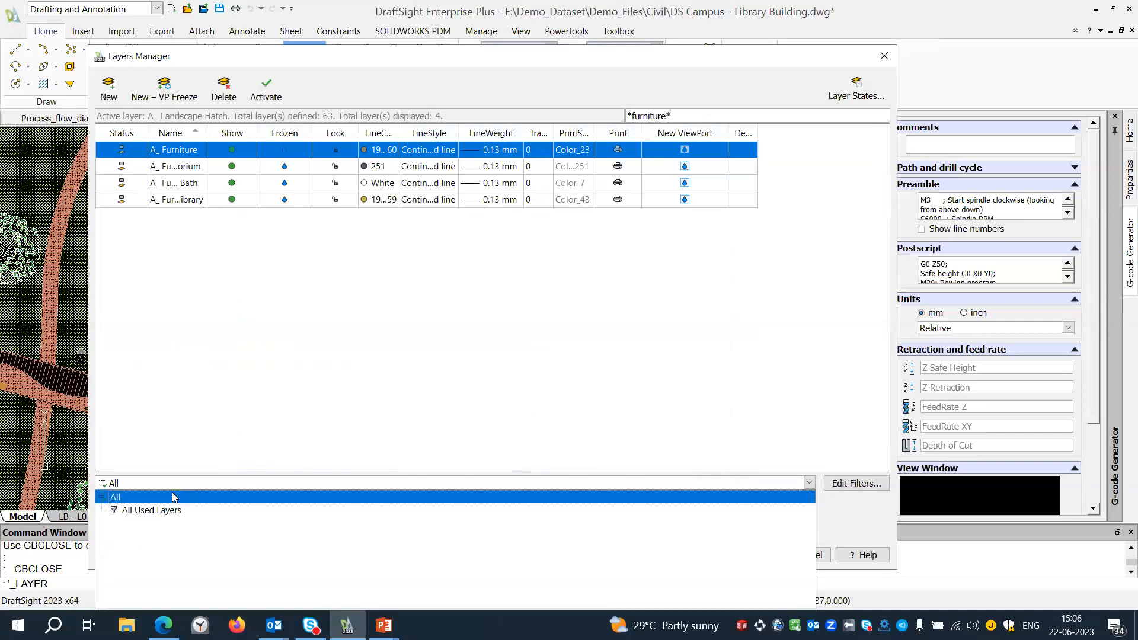
pyautogui.rightClick(168, 499)
pyautogui.click(232, 556)
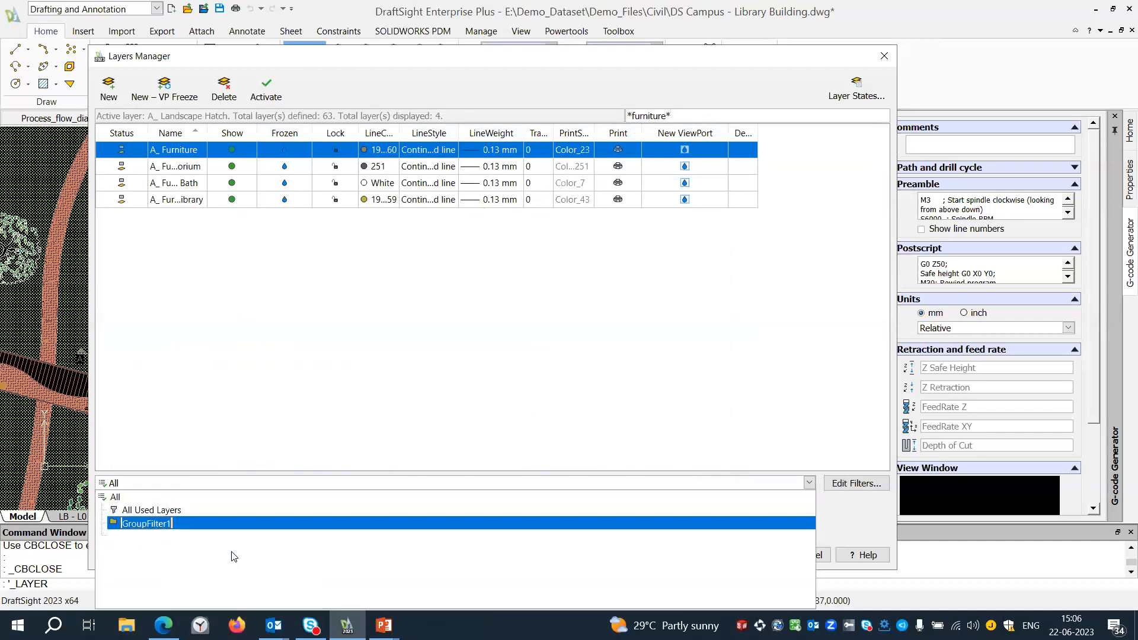
pyautogui.write('Furnitue')
pyautogui.press('Return')
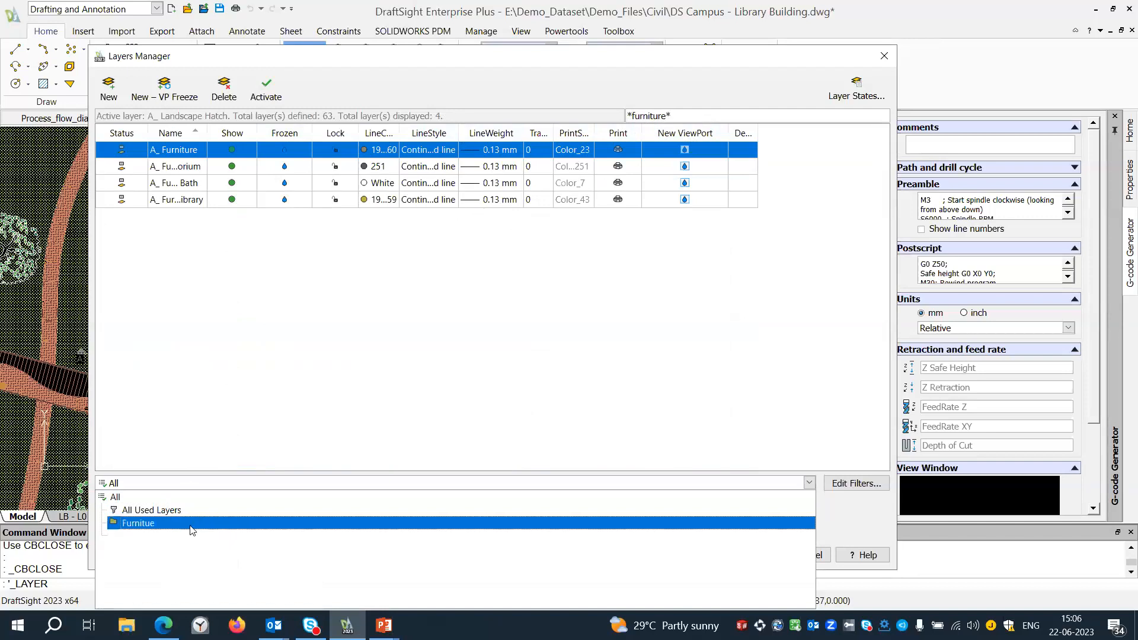
# Add layers to the Furnitue group filter by selecting the bookshelves and armchairs across the upper middle of the library.
pyautogui.rightClick(180, 526)
pyautogui.moveTo(255, 514)
pyautogui.click(350, 516)
pyautogui.scroll(3, 574, 319)
pyautogui.click(674, 348)
pyautogui.click(391, 220)
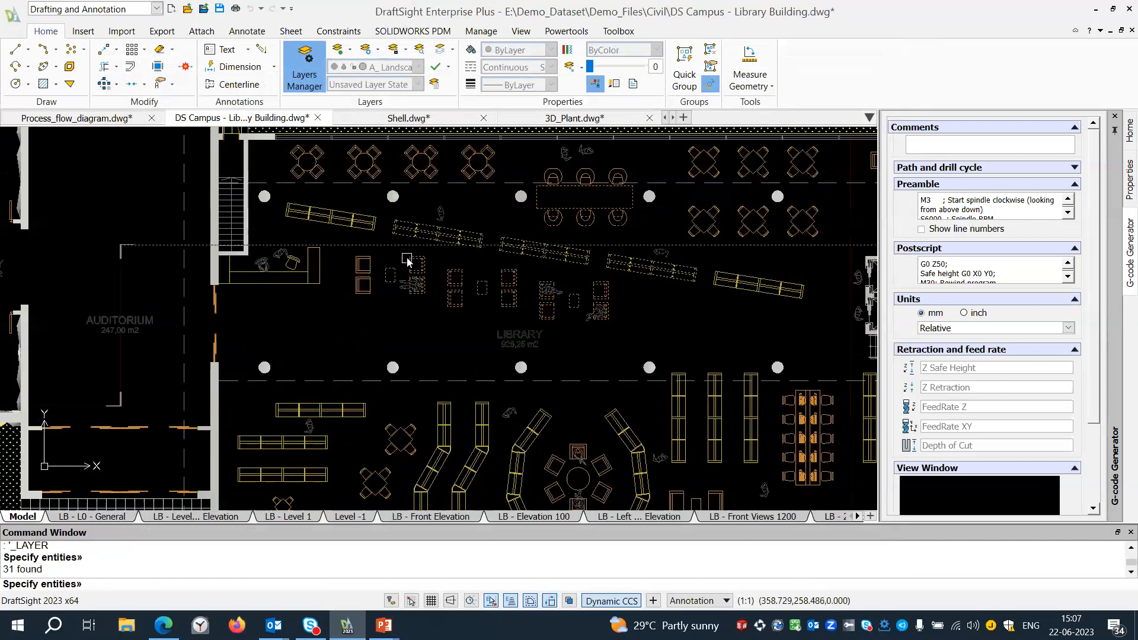
pyautogui.press('Return')
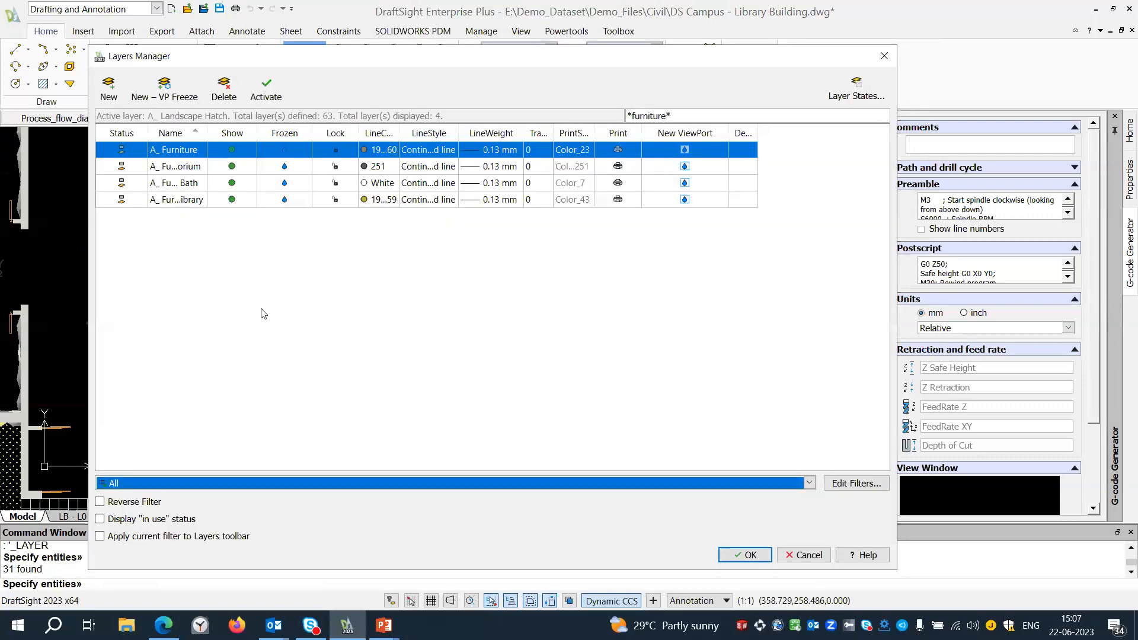
# Apply the Furnitue group filter to the layer list.
pyautogui.click(179, 485)
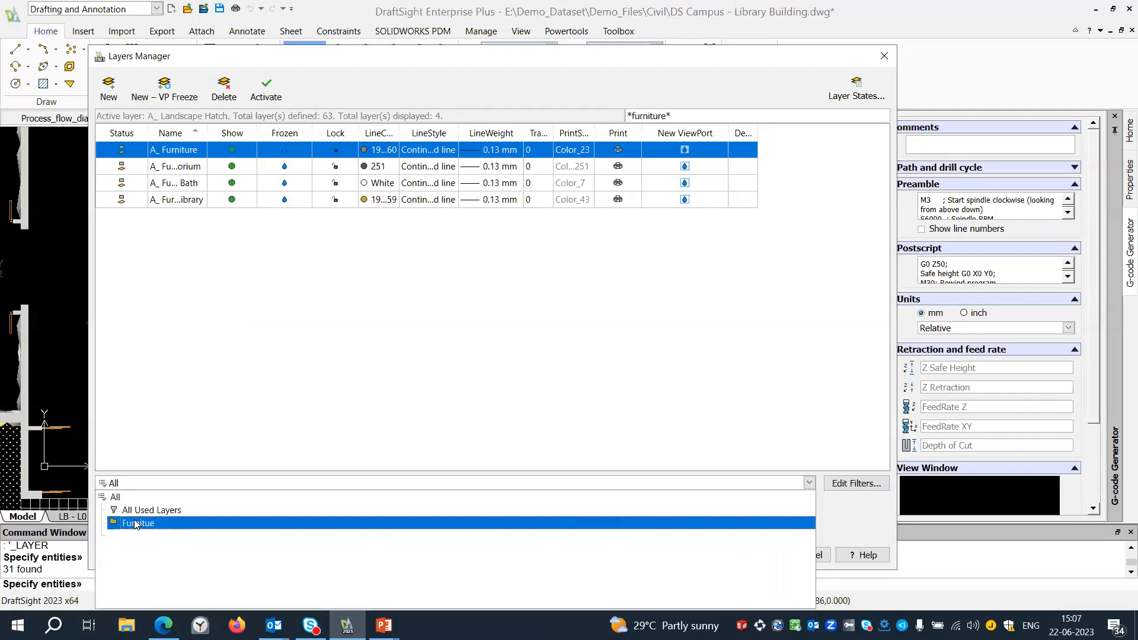
pyautogui.click(138, 527)
pyautogui.click(232, 148)
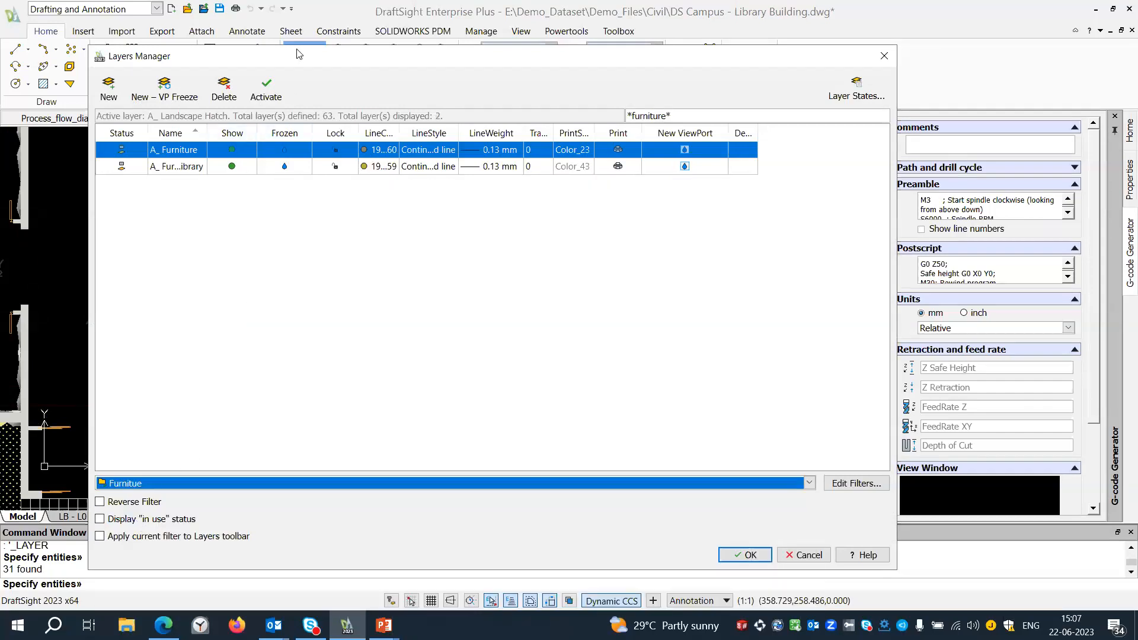
# Examine the saved layer states and their restore options, and leave the Layers Manager without applying changes.
pyautogui.moveTo(277, 64); pyautogui.dragTo(262, 55)
pyautogui.click(841, 83)
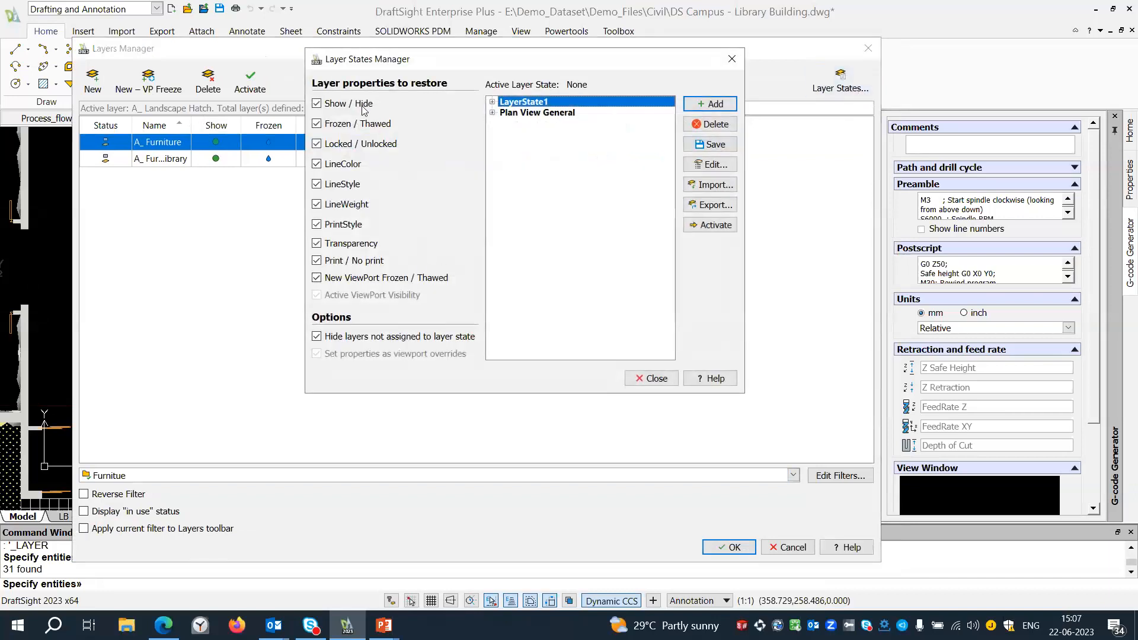
pyautogui.moveTo(353, 61); pyautogui.dragTo(238, 121)
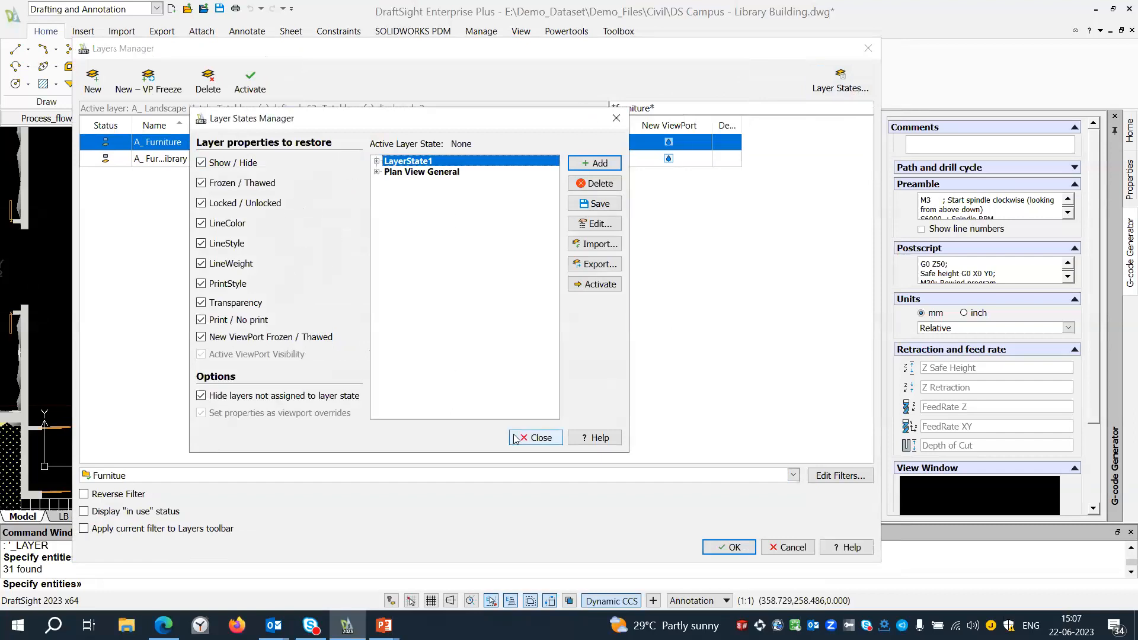
pyautogui.click(535, 437)
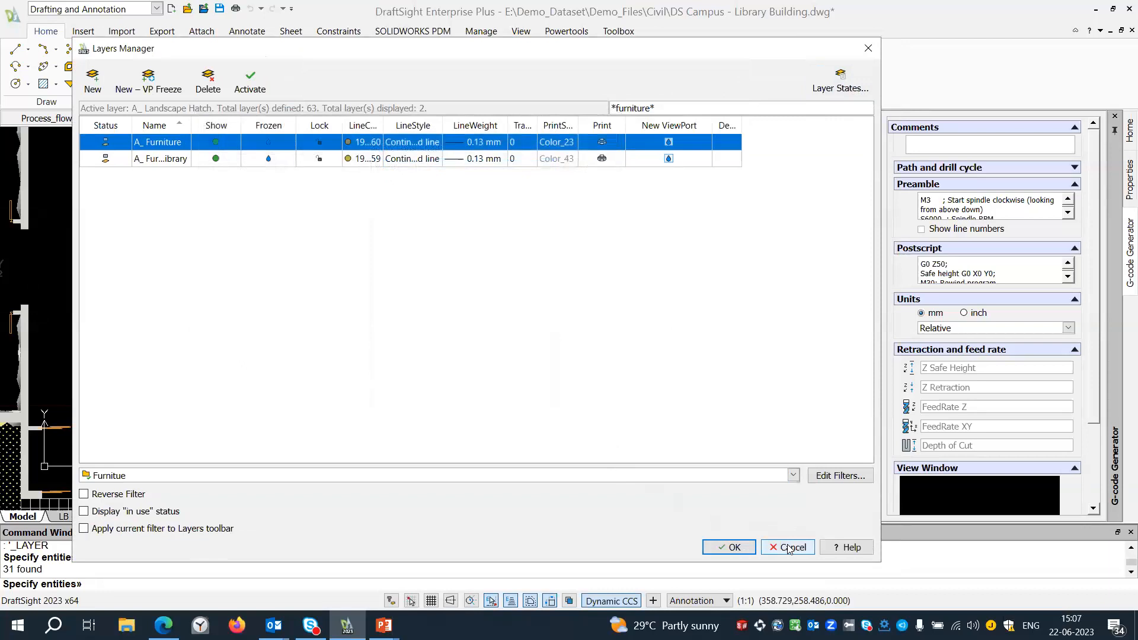
pyautogui.click(788, 548)
pyautogui.scroll(2, 527, 254)
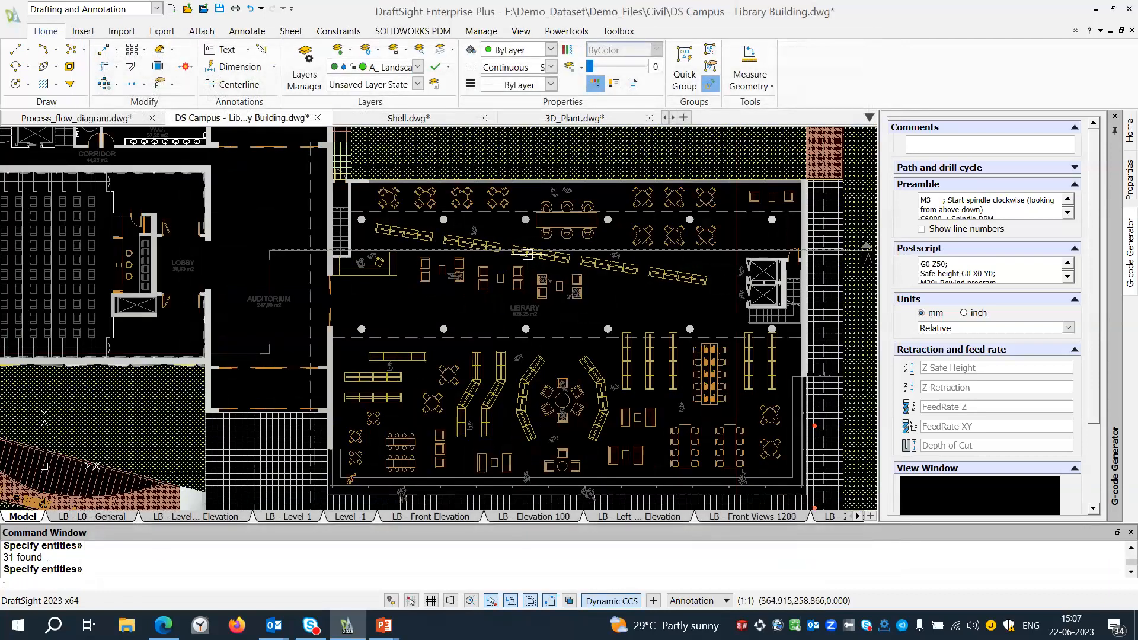
pyautogui.scroll(-1, 528, 253)
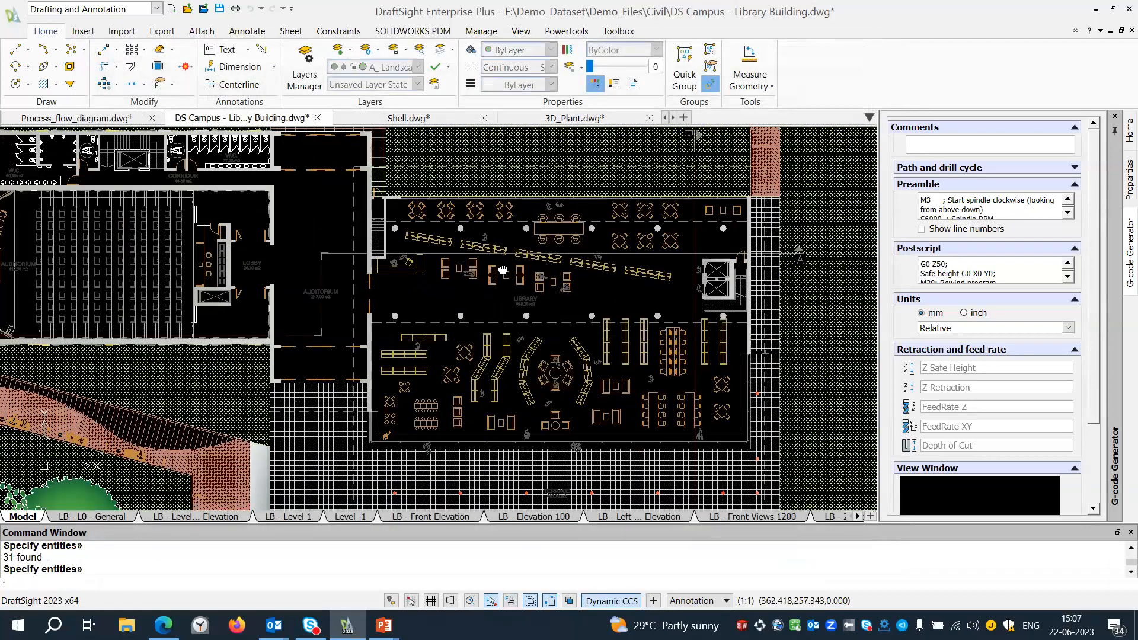
# In Shell.dwg, place a note reading "Sheel" with text height 50 below the middle of the shell.
pyautogui.click(391, 117)
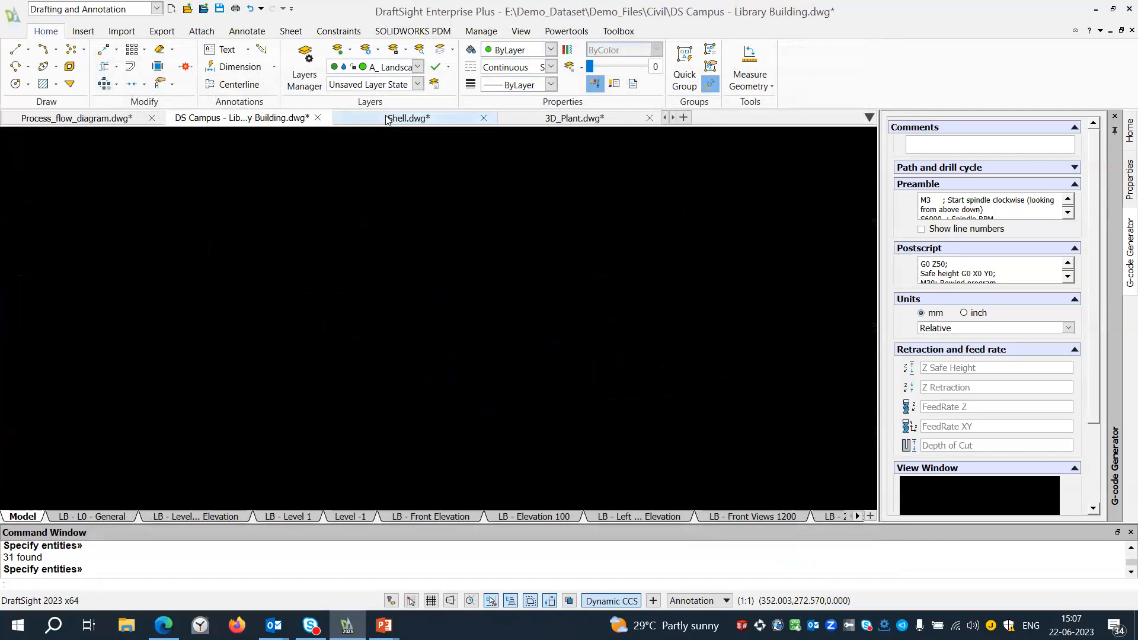
pyautogui.scroll(2, 315, 432)
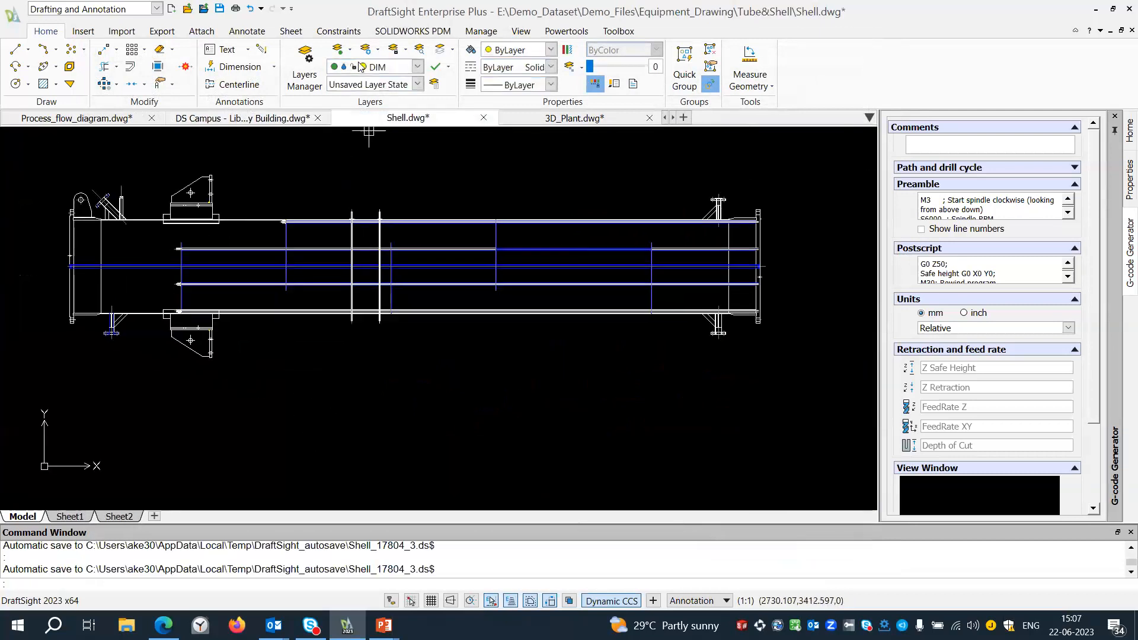
pyautogui.click(247, 30)
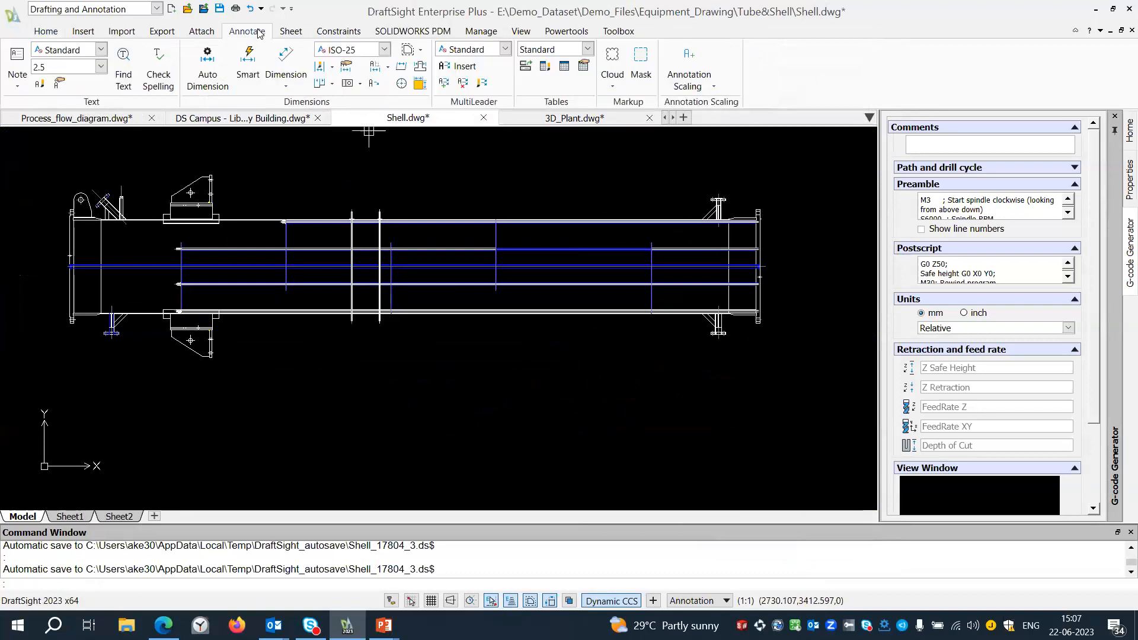
pyautogui.click(13, 64)
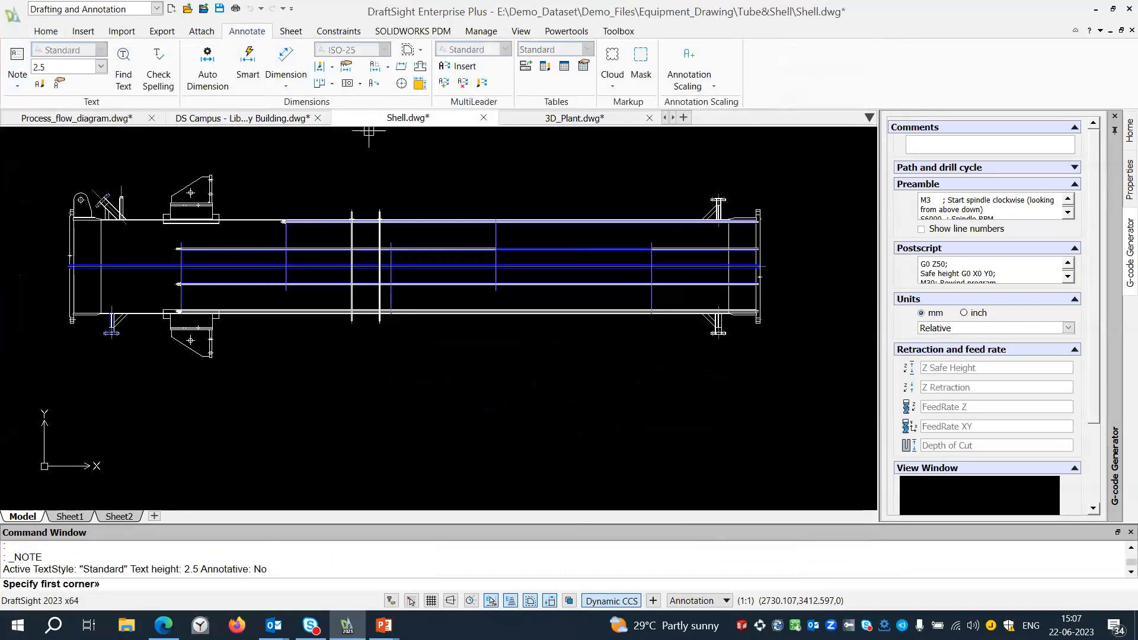
pyautogui.click(360, 354)
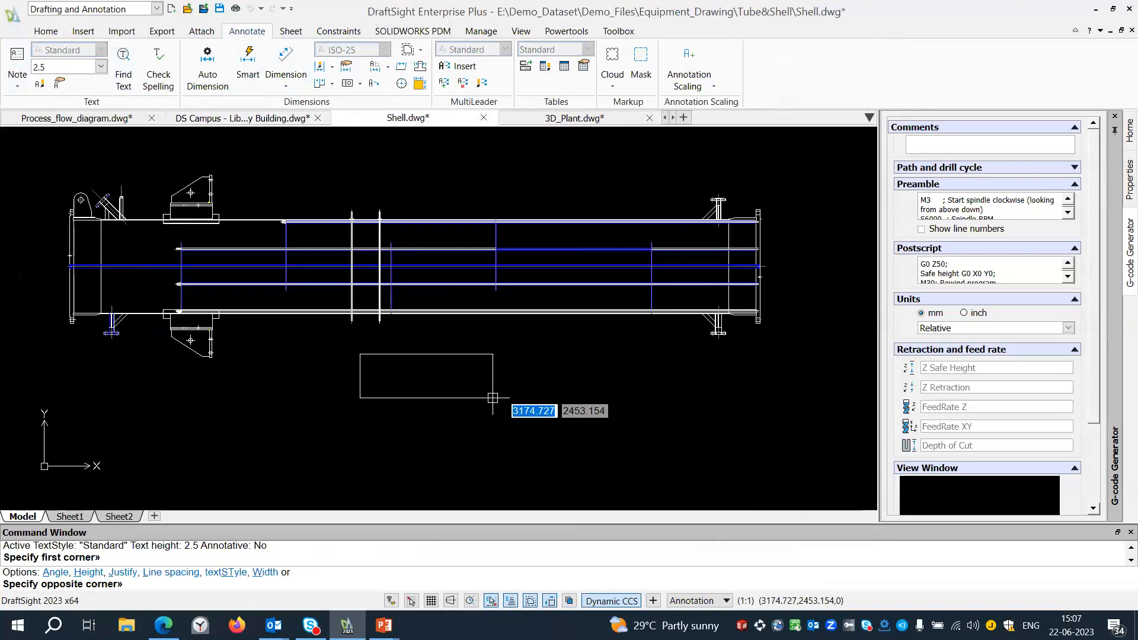
pyautogui.click(494, 399)
pyautogui.click(517, 225)
pyautogui.moveTo(511, 224); pyautogui.dragTo(480, 223)
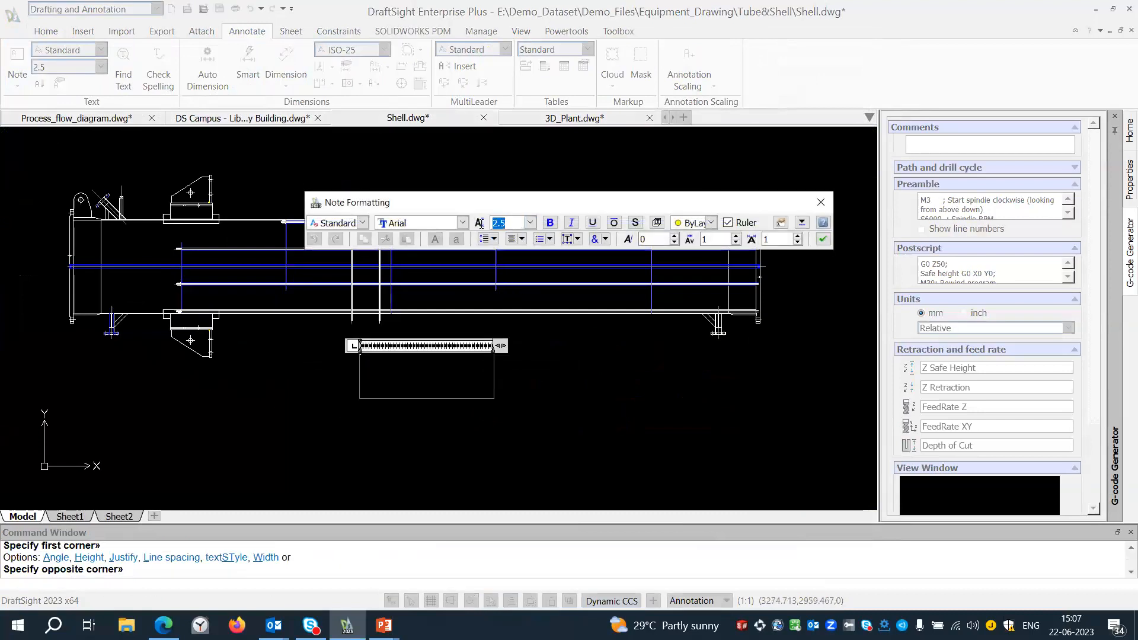
pyautogui.write('50')
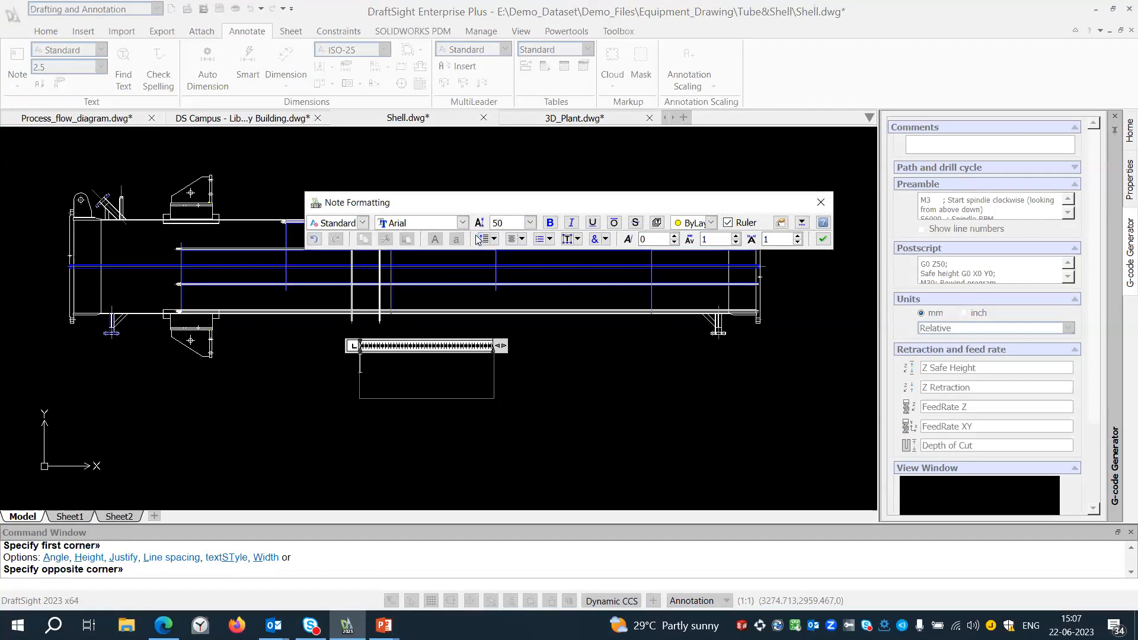
pyautogui.write('Sheel')
pyautogui.click(823, 238)
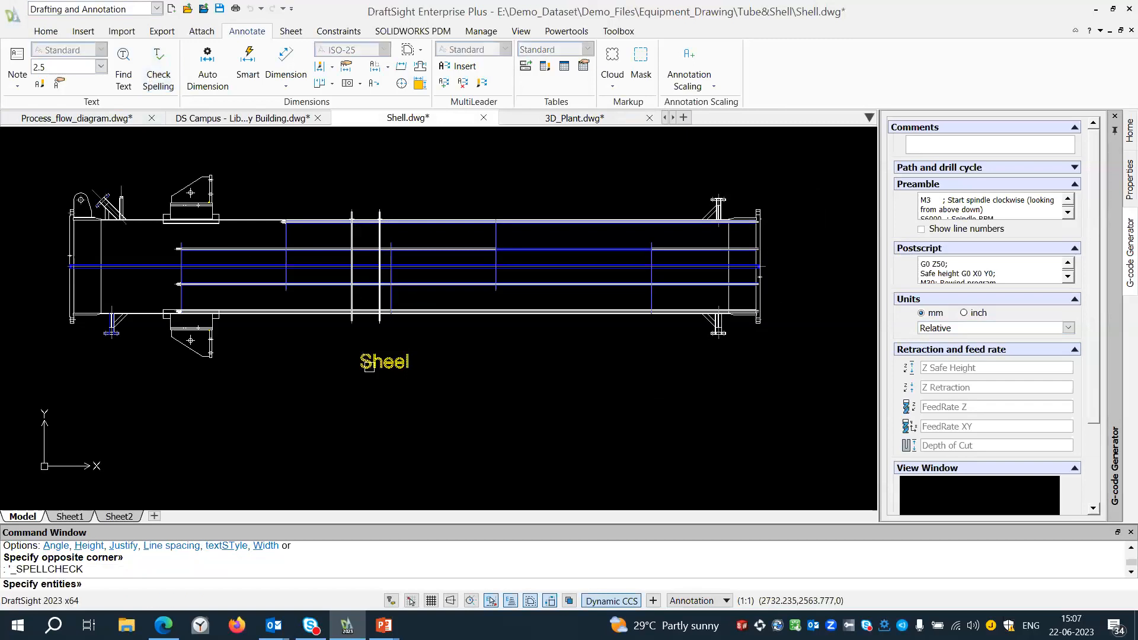
# Spell-check the "Sheel" note and replace the word with the suggestion Shell.
pyautogui.click(370, 365)
pyautogui.press('Return')
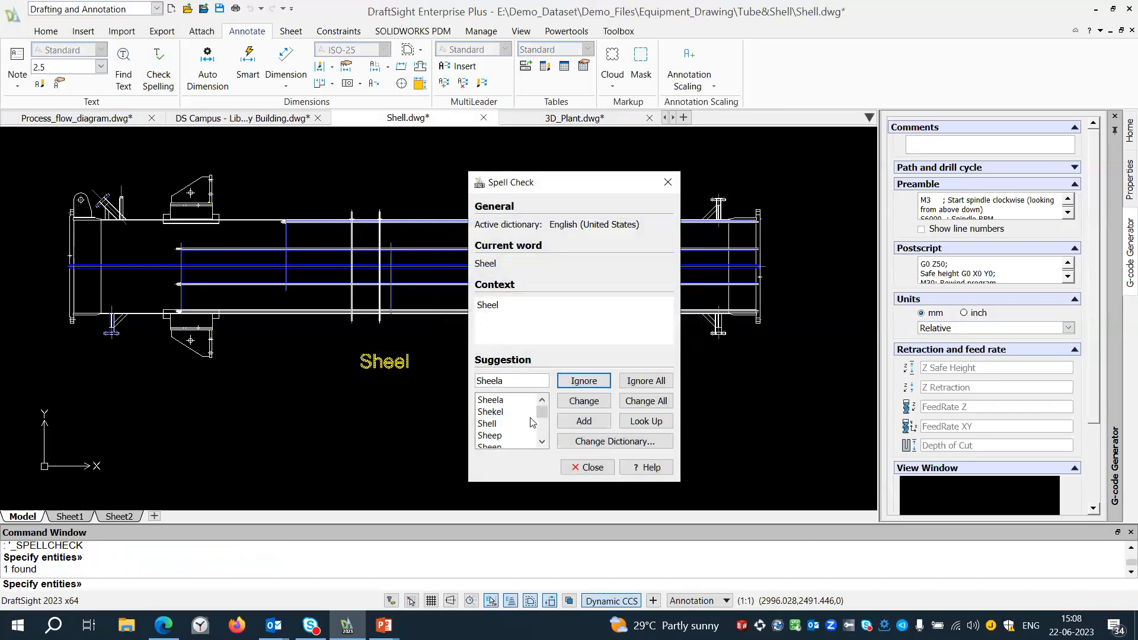
pyautogui.click(483, 425)
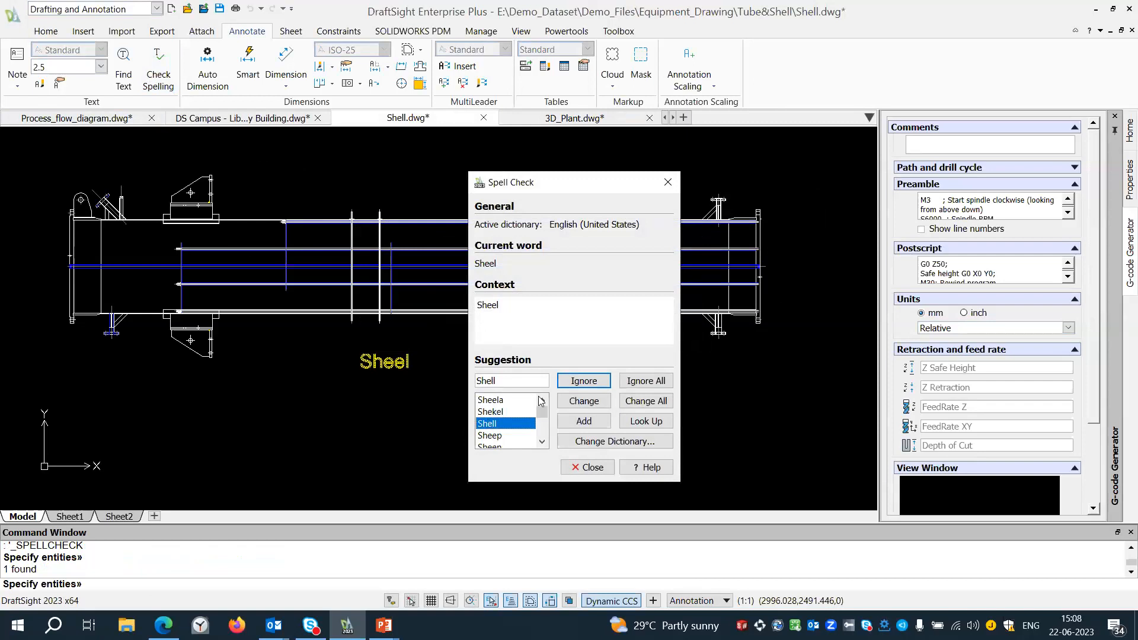
pyautogui.click(568, 403)
pyautogui.click(568, 334)
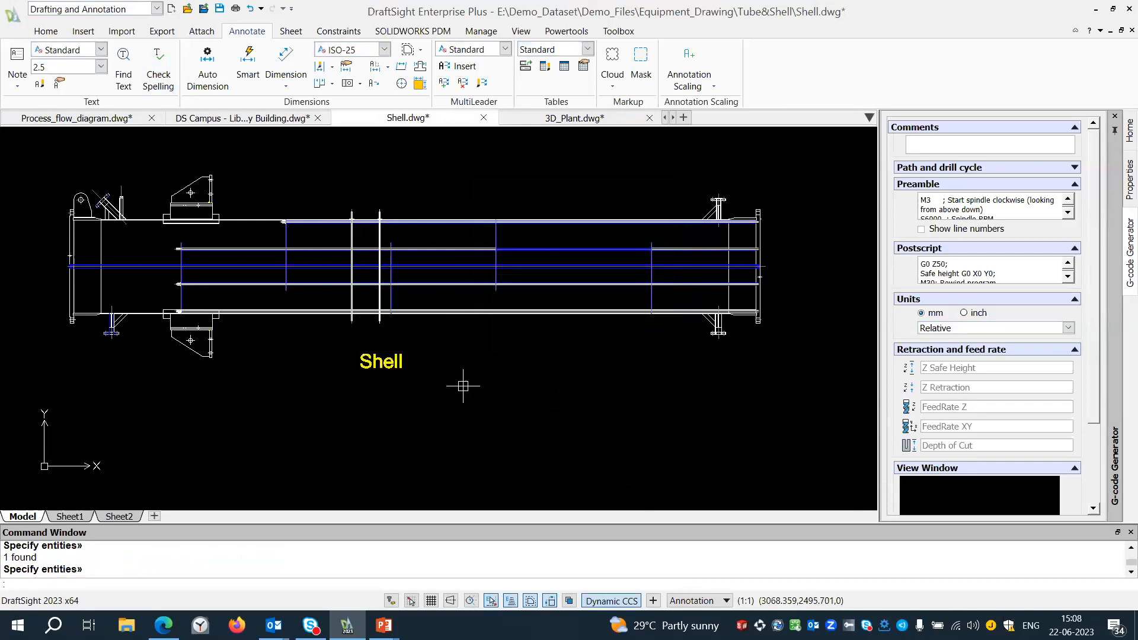
# Add a horizontal linear dimension below the shell from the left end flange's outer face to the lower left nozzle's centreline.
pyautogui.scroll(3, 461, 373)
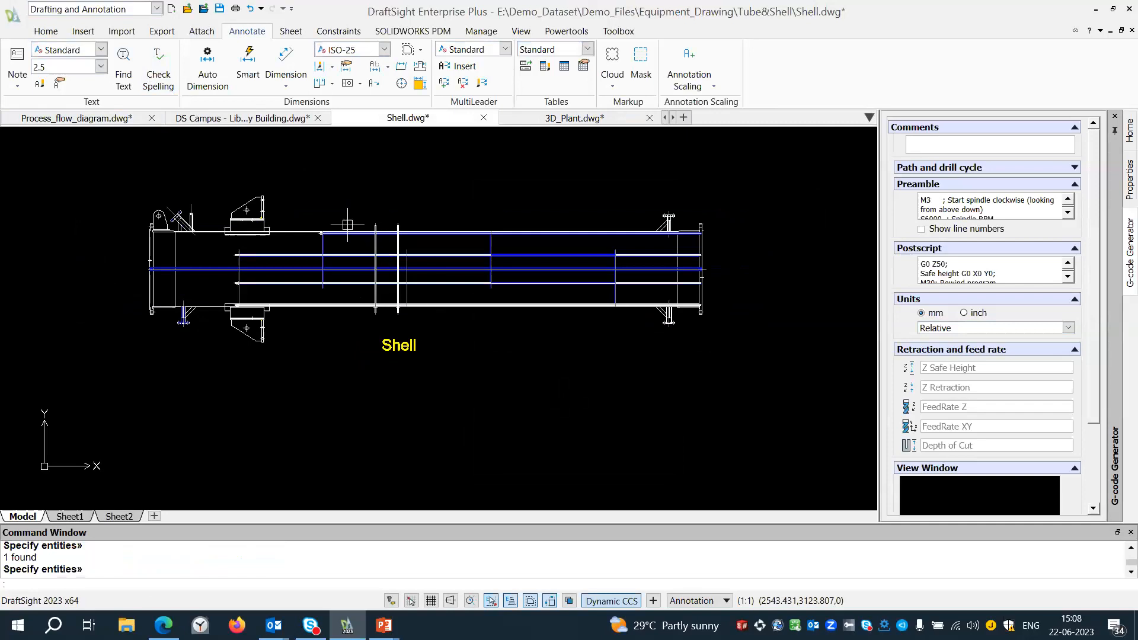
pyautogui.click(285, 77)
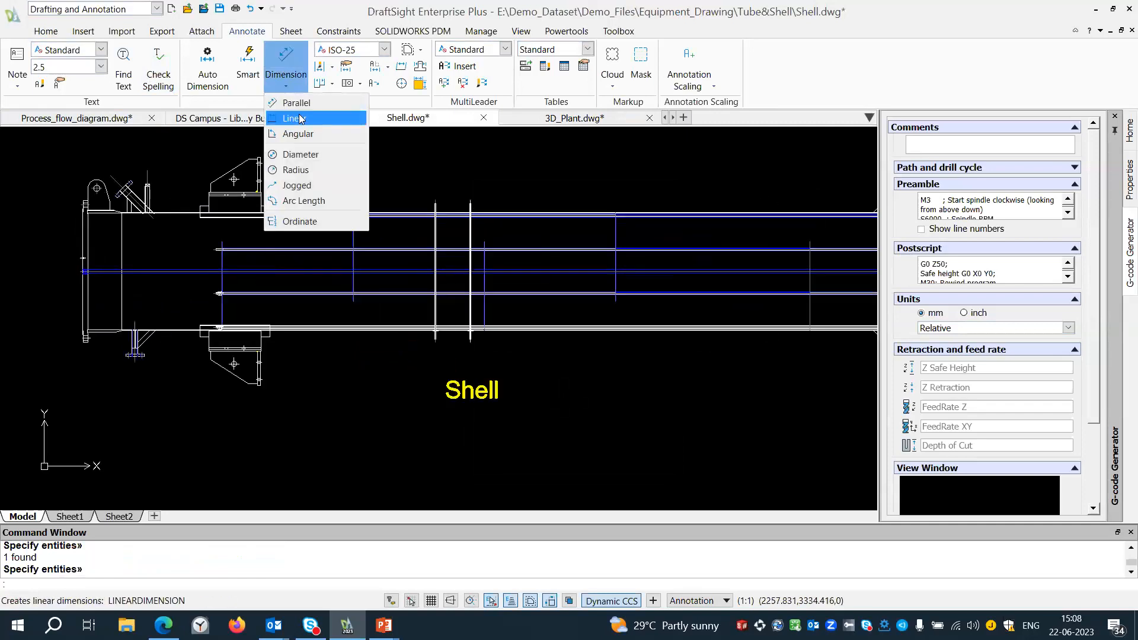
pyautogui.click(299, 118)
pyautogui.scroll(3, 22, 391)
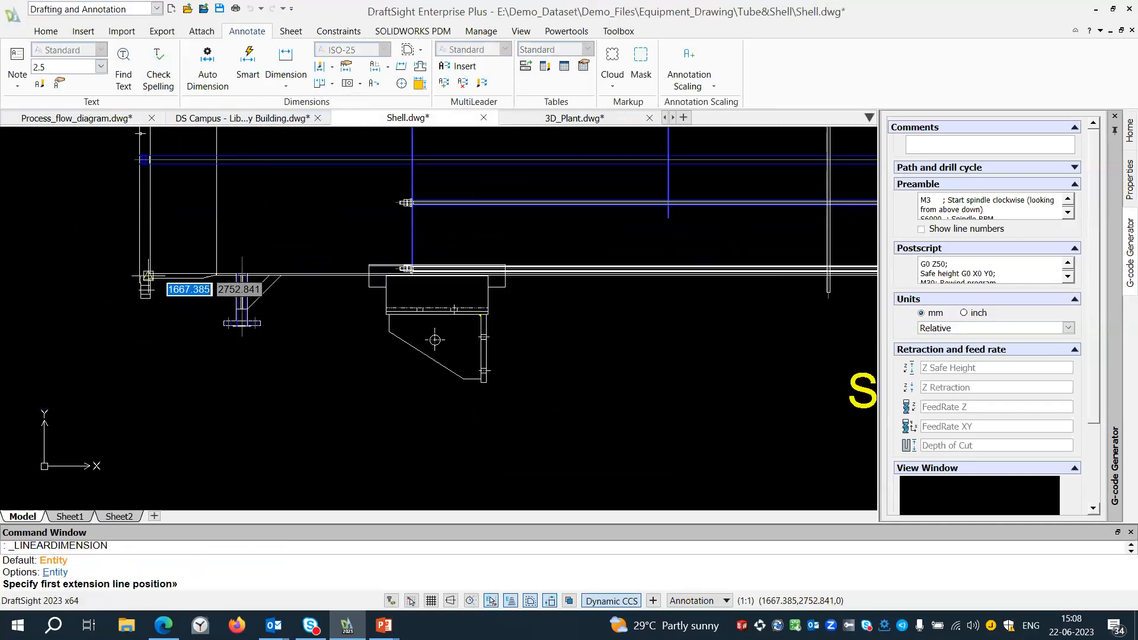
pyautogui.click(146, 289)
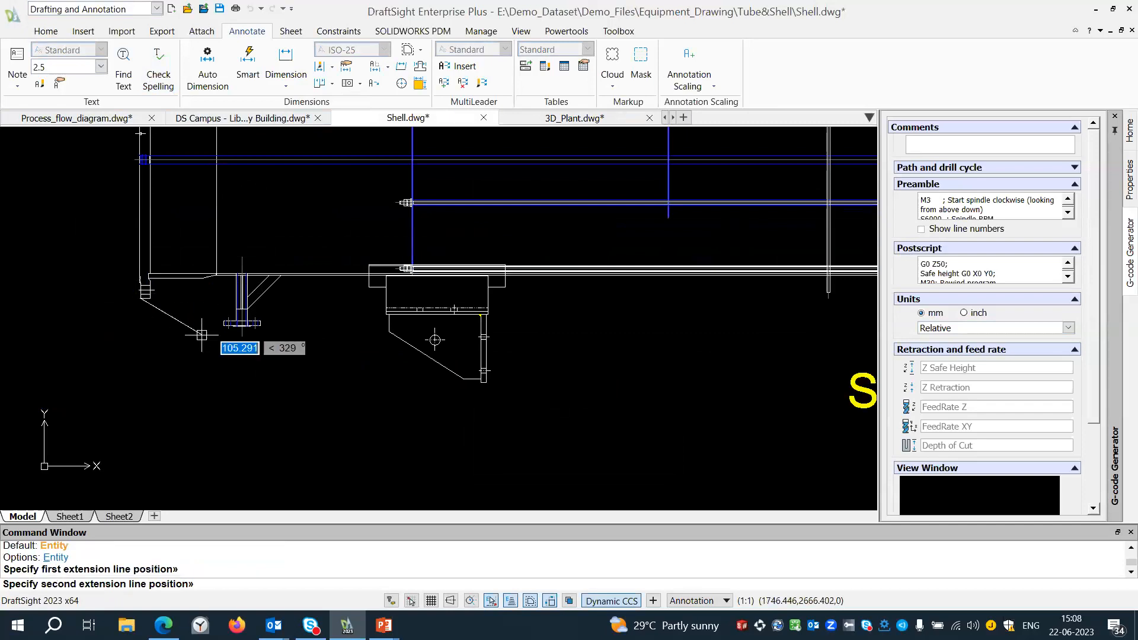
pyautogui.click(241, 336)
pyautogui.click(228, 415)
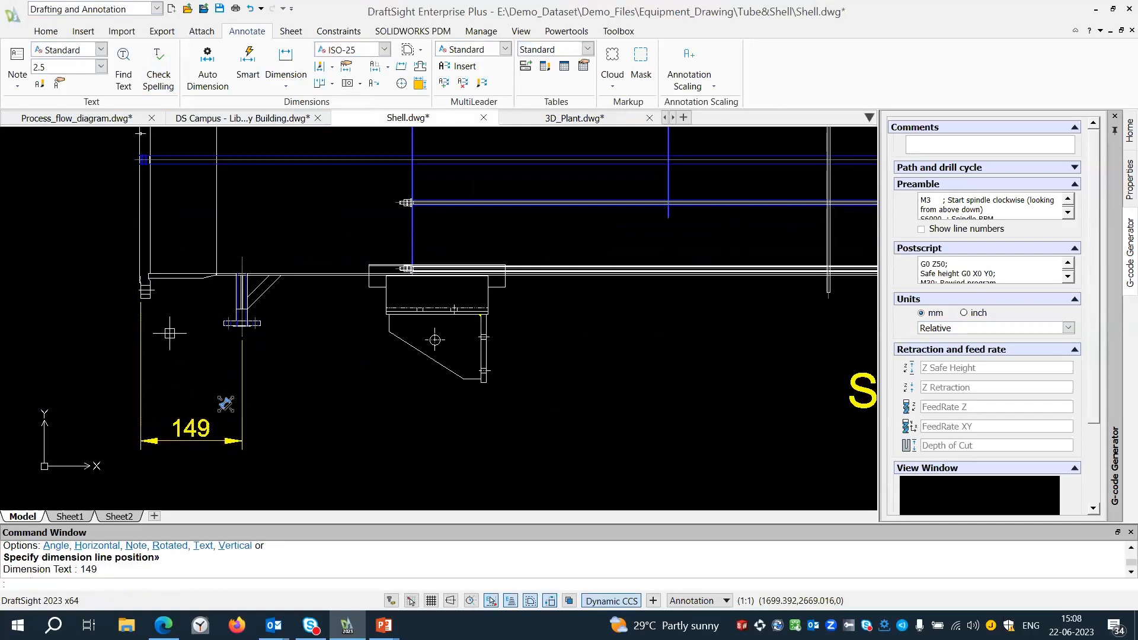
# Continue the linear dimension below the shell to the lower bracket's right edge and then to the second stiffener.
pyautogui.scroll(-3, 189, 293)
pyautogui.click(332, 83)
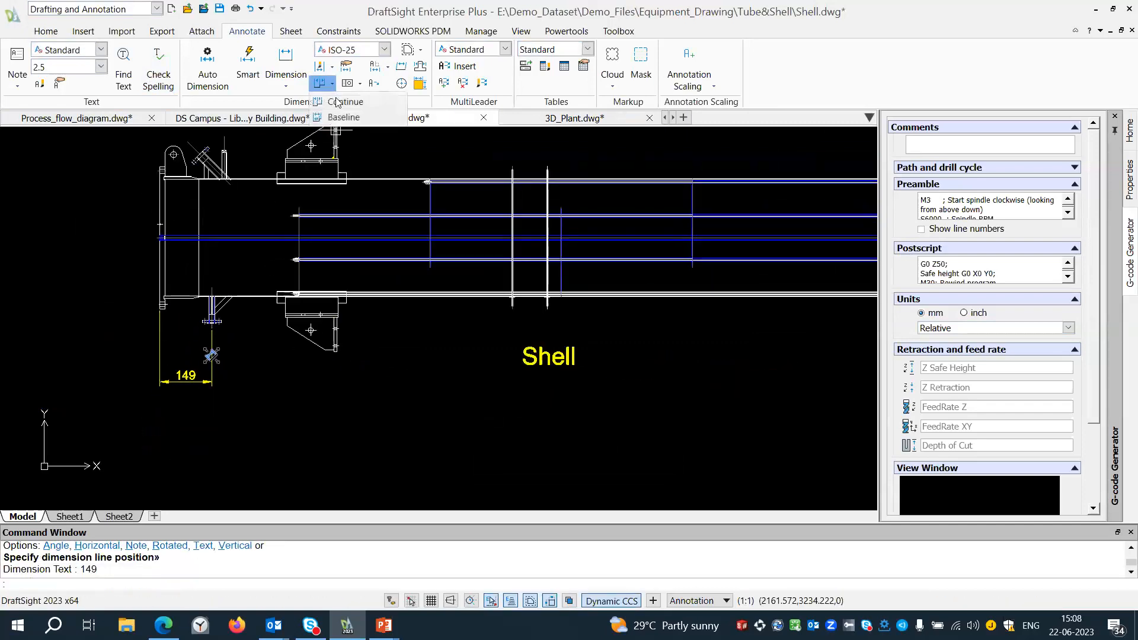
pyautogui.click(344, 102)
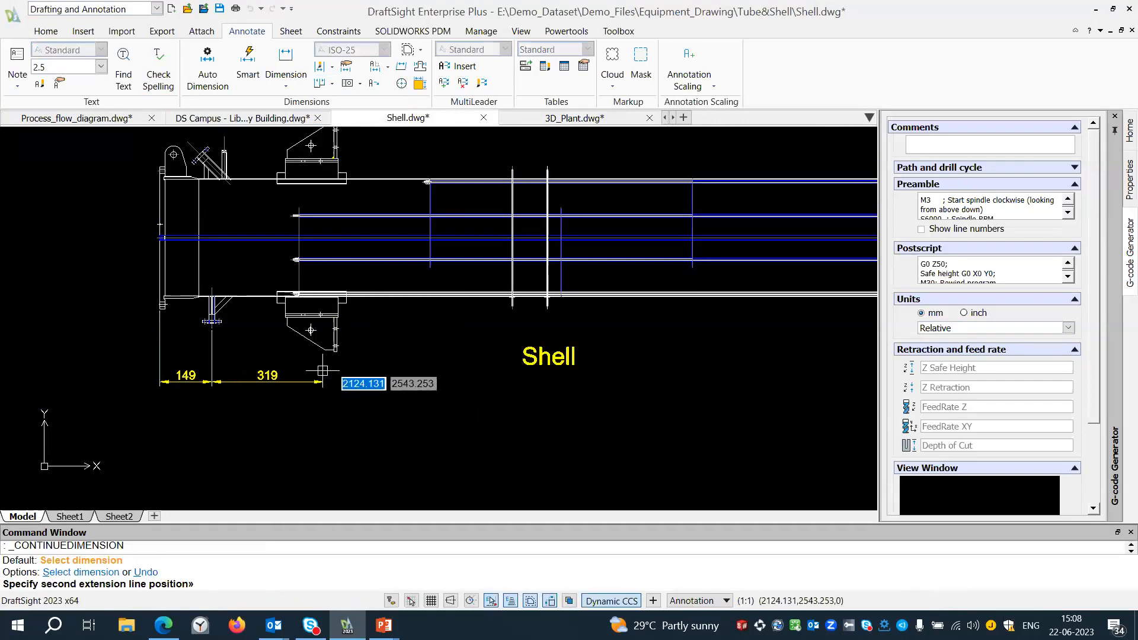
pyautogui.click(337, 352)
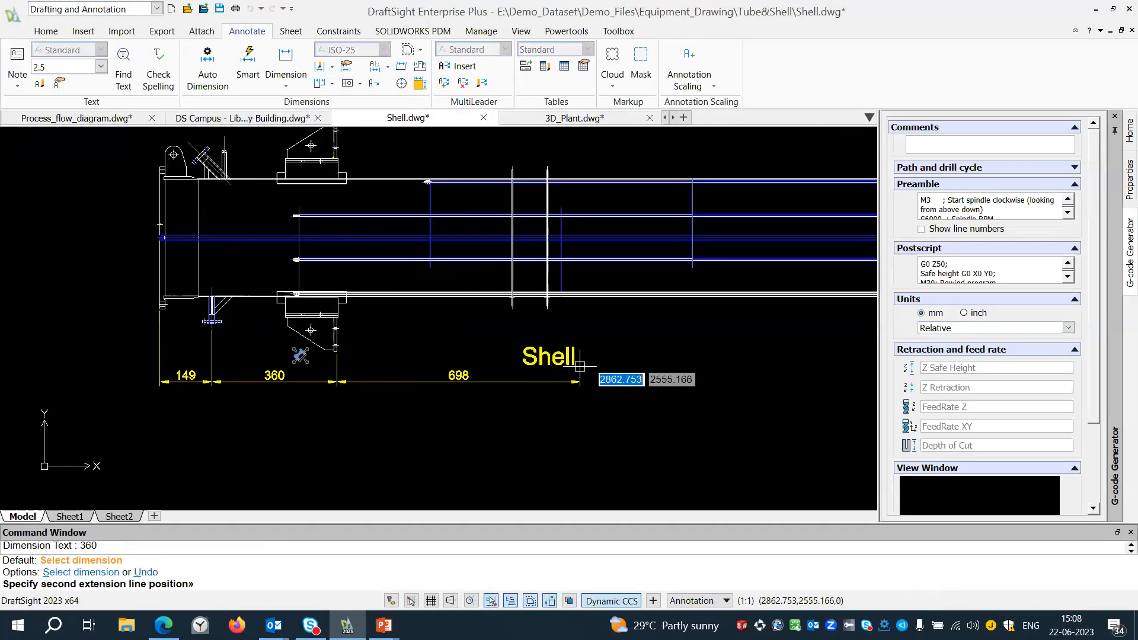
pyautogui.click(546, 313)
# Extend the continued dimension chain to the right lower nozzle's centreline and the right end flange's outer face.
pyautogui.scroll(-3, 492, 328)
pyautogui.scroll(5, 741, 330)
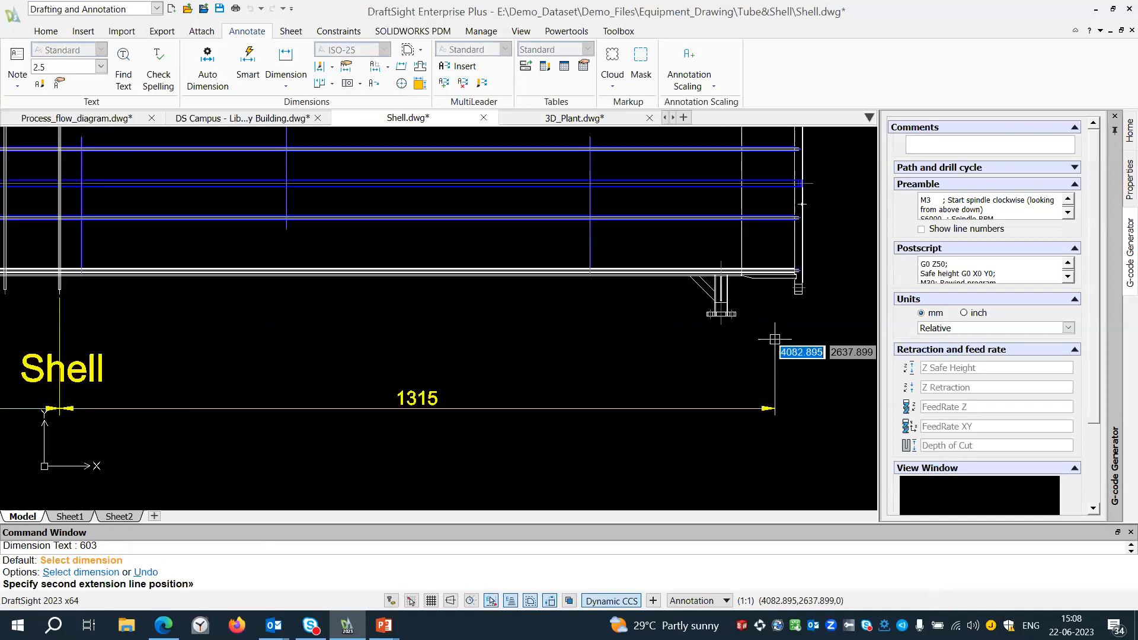
pyautogui.click(721, 314)
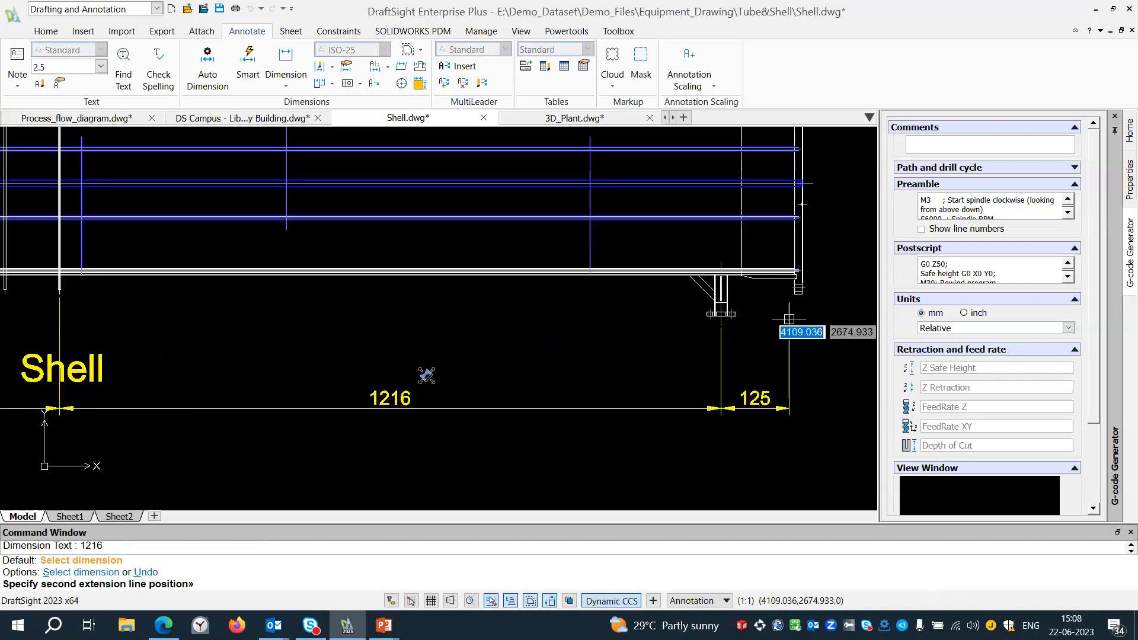
pyautogui.click(802, 294)
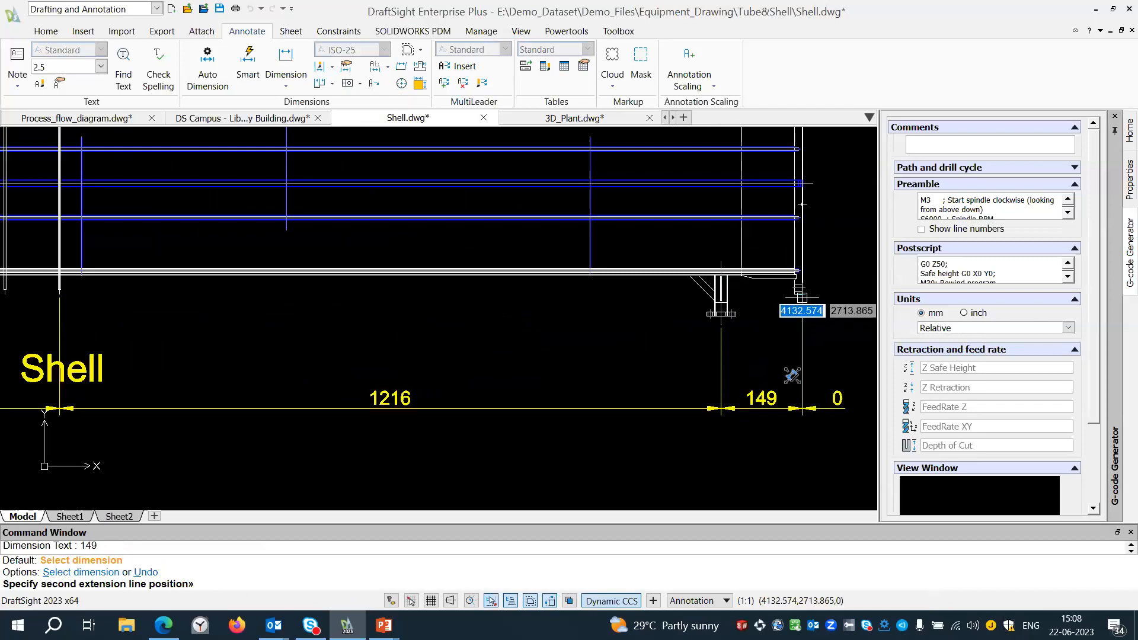
pyautogui.press('Return')
pyautogui.scroll(-4, 667, 362)
pyautogui.scroll(3, 253, 387)
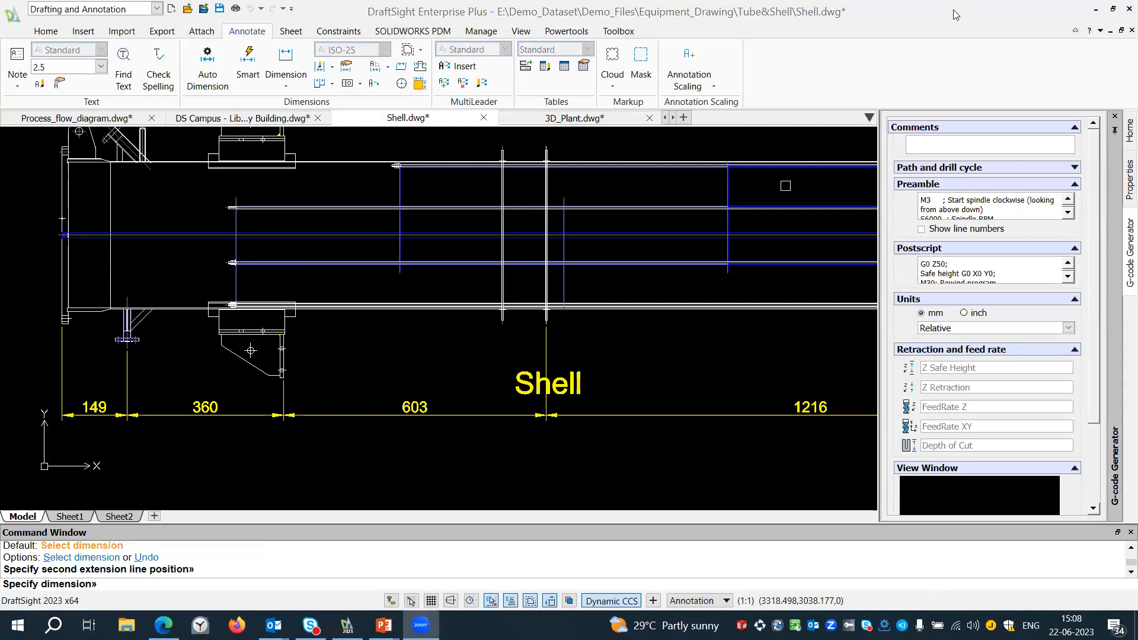
# Draw a smart leader from the top of the left lifting lug with a horizontal landing in Ortho mode, and set its note width.
pyautogui.scroll(-1, 266, 349)
pyautogui.moveTo(172, 293); pyautogui.dragTo(315, 376, button='middle')
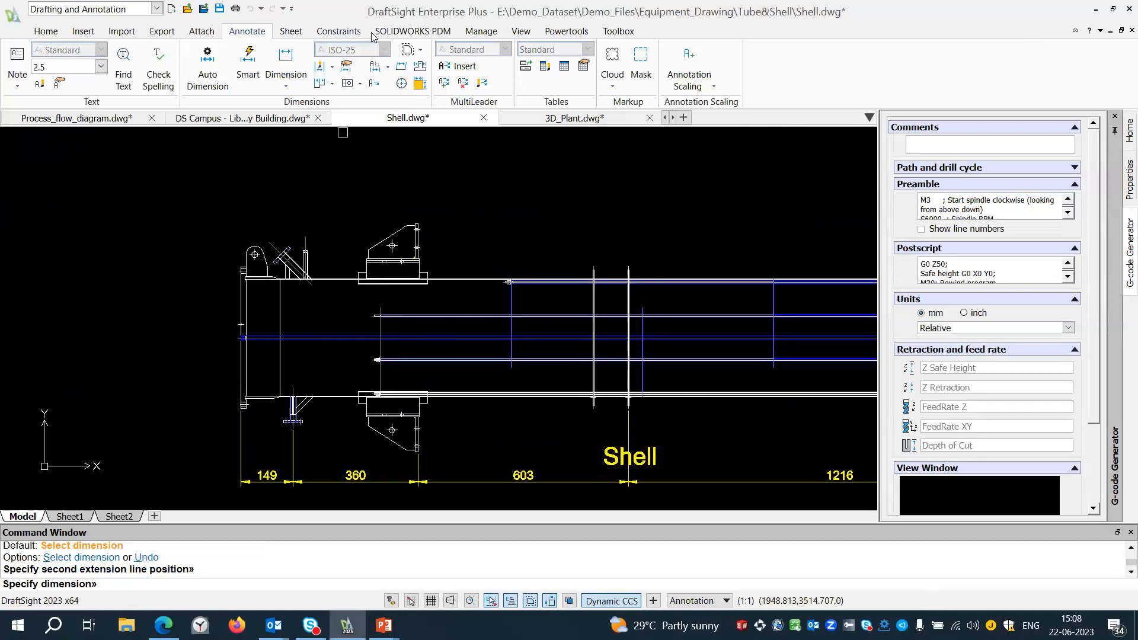
pyautogui.click(375, 89)
pyautogui.scroll(2, 183, 178)
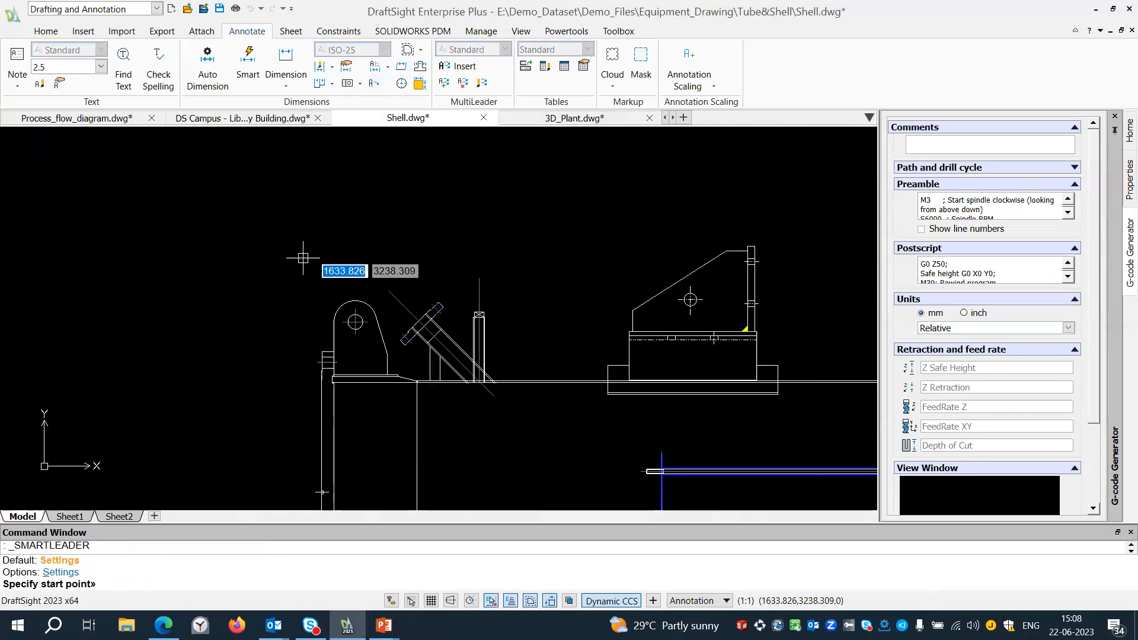
pyautogui.click(344, 301)
pyautogui.click(298, 238)
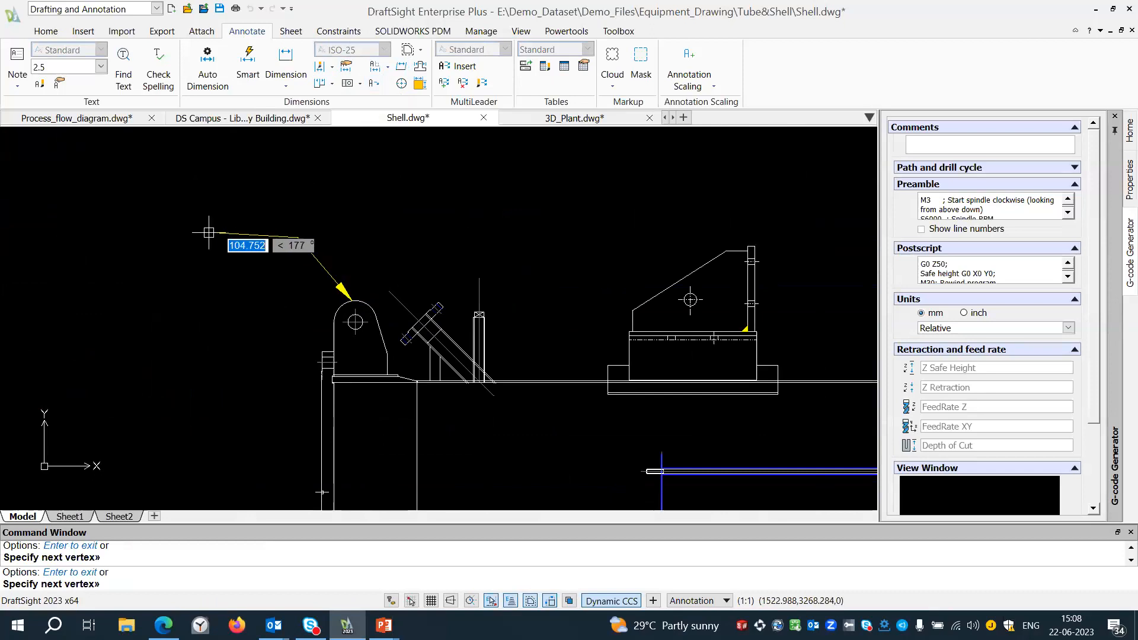
pyautogui.click(451, 601)
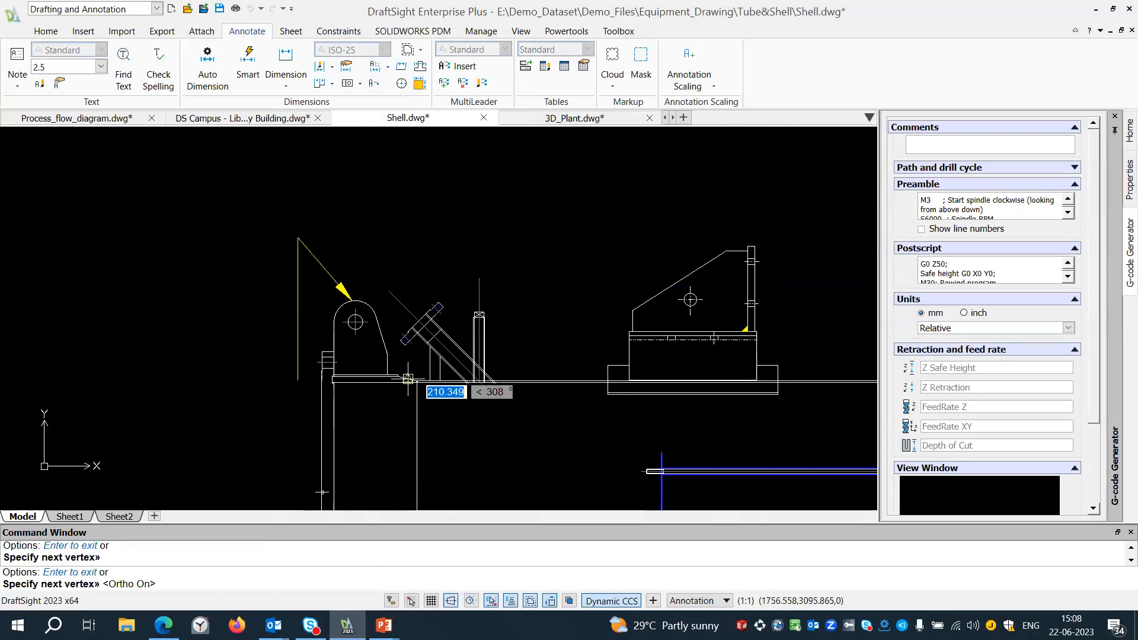
pyautogui.click(230, 234)
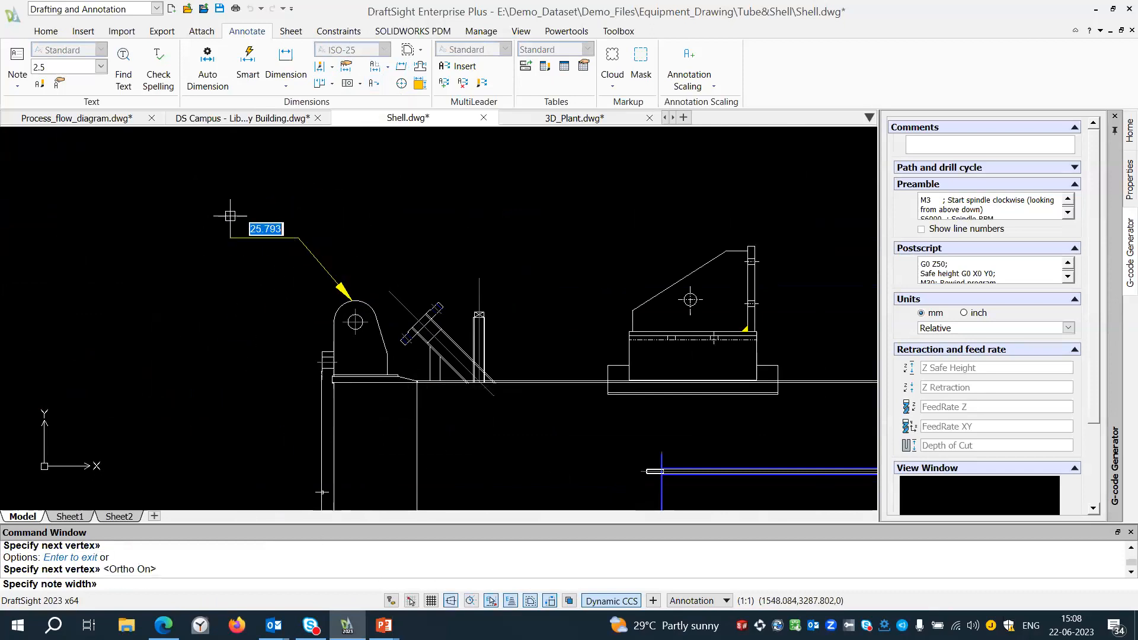
pyautogui.click(222, 266)
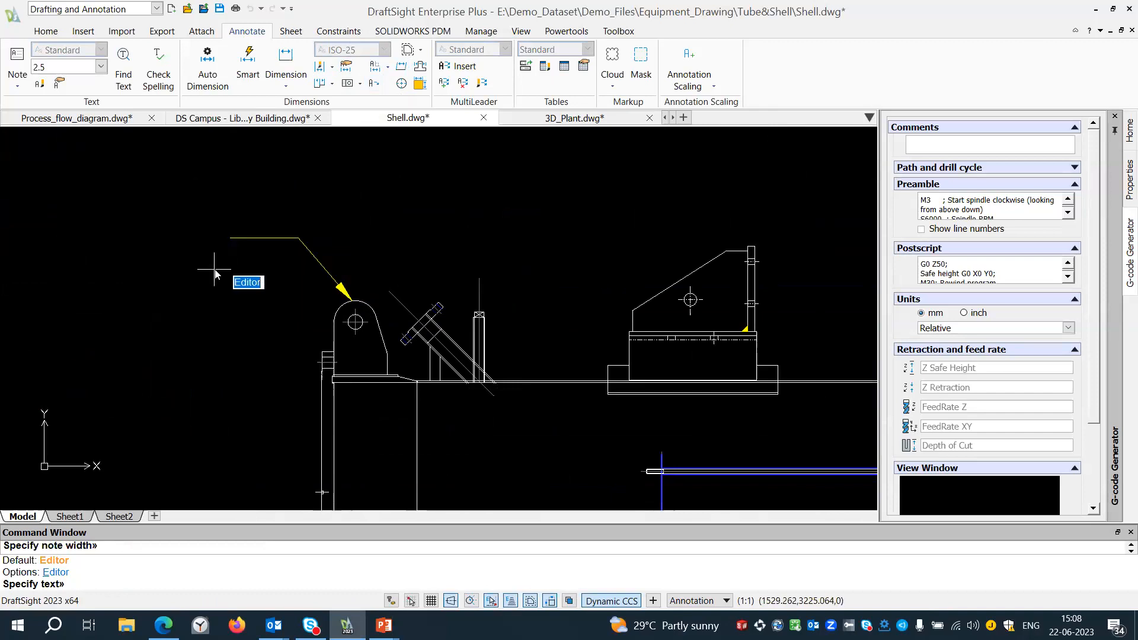
# Enter "lifting lugs" as the leader's note and widen the note box to fit it on one line.
pyautogui.press('Return')
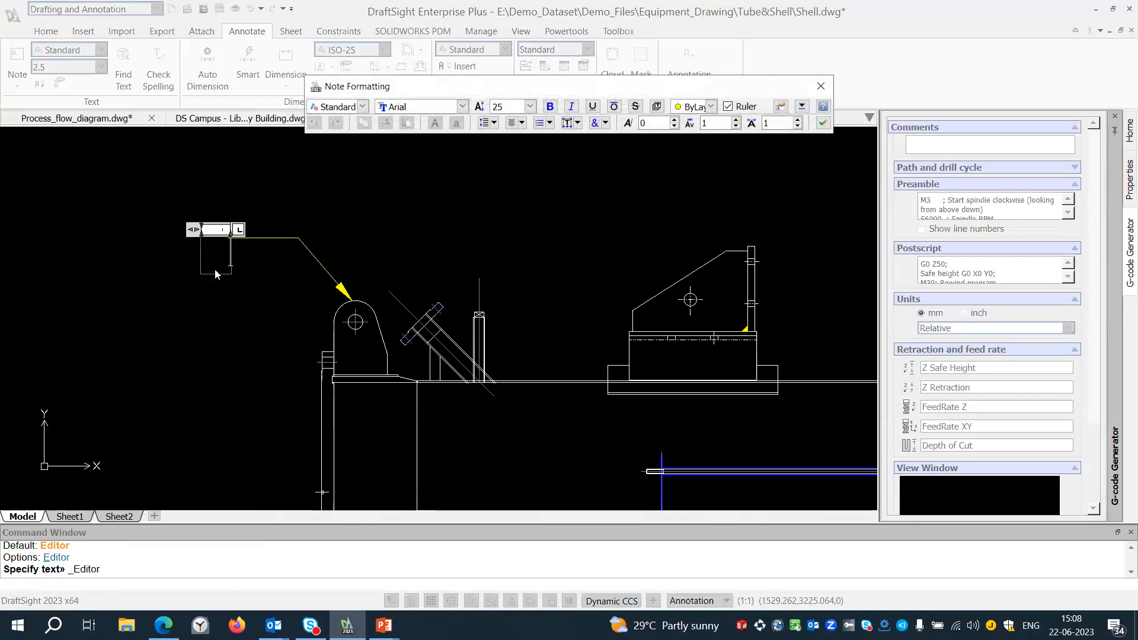
pyautogui.write('lif')
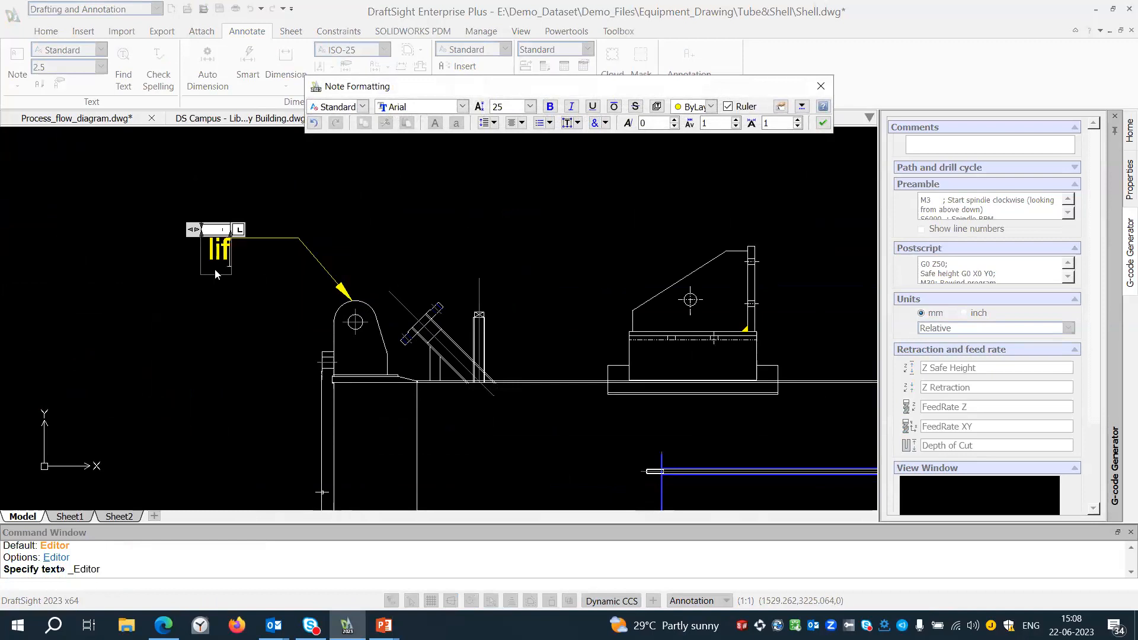
pyautogui.write('ti')
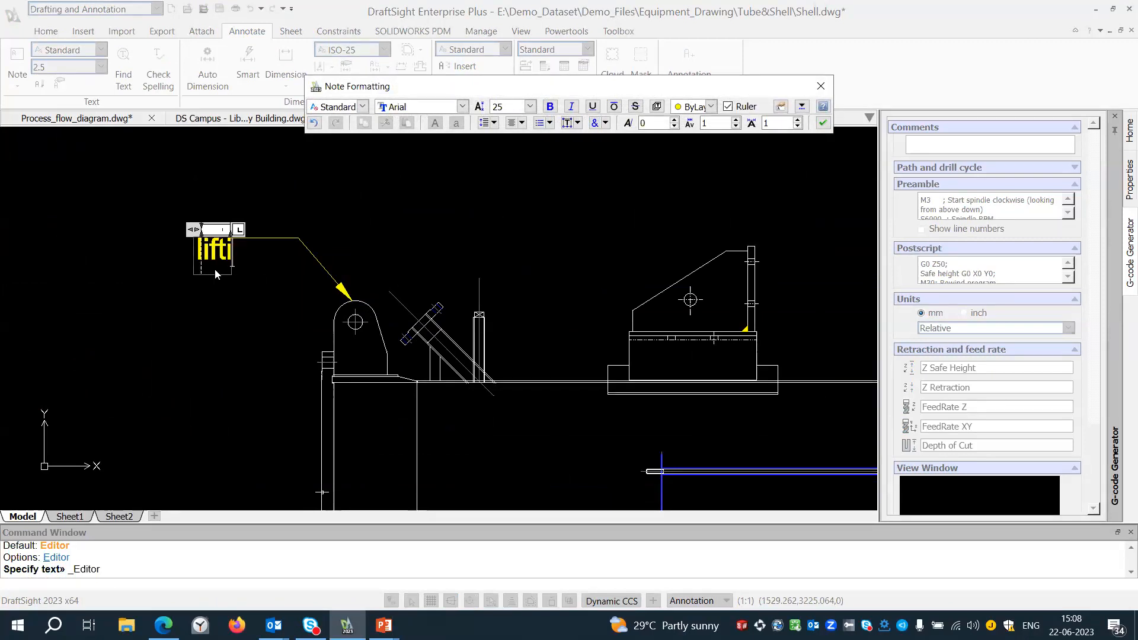
pyautogui.write('ng lug')
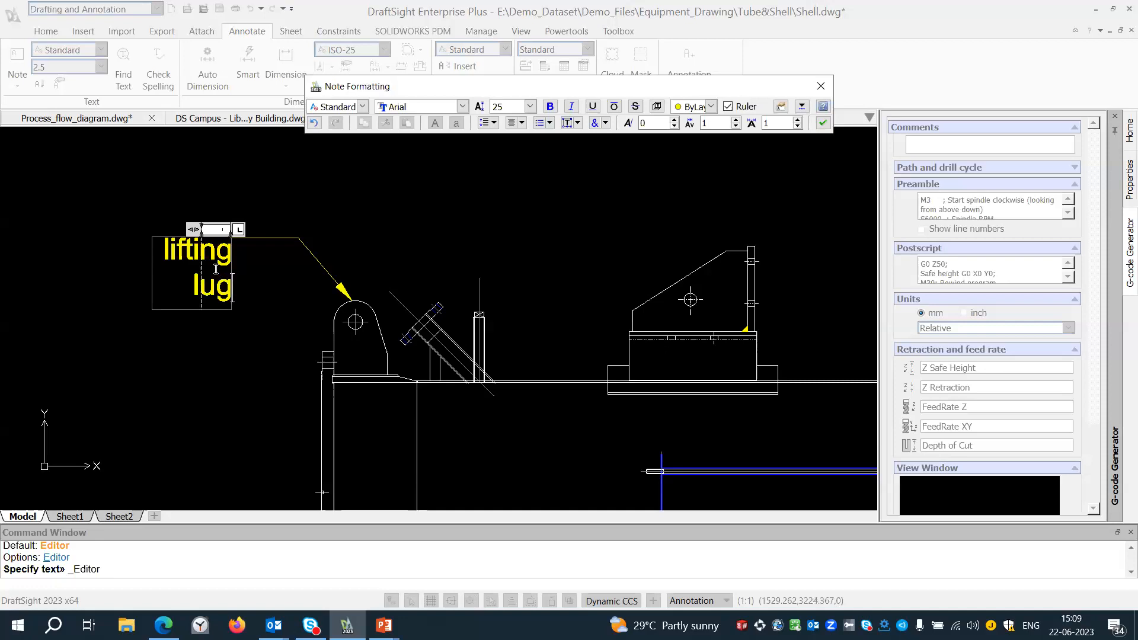
pyautogui.write('s')
pyautogui.moveTo(188, 230); pyautogui.dragTo(22, 230)
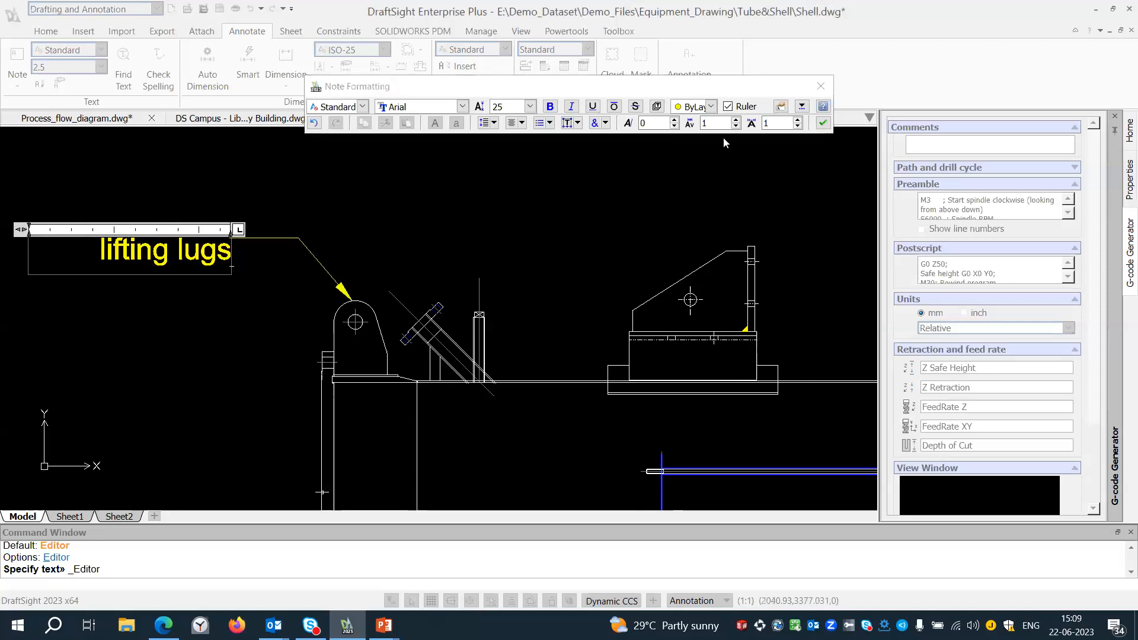
pyautogui.click(822, 123)
# Insert a multileader pointing to the left stiffener's upper end, with the text "stiffners" at height 50 and Ortho off.
pyautogui.scroll(-4, 289, 226)
pyautogui.moveTo(582, 254); pyautogui.dragTo(342, 275, button='middle')
pyautogui.scroll(3, 462, 302)
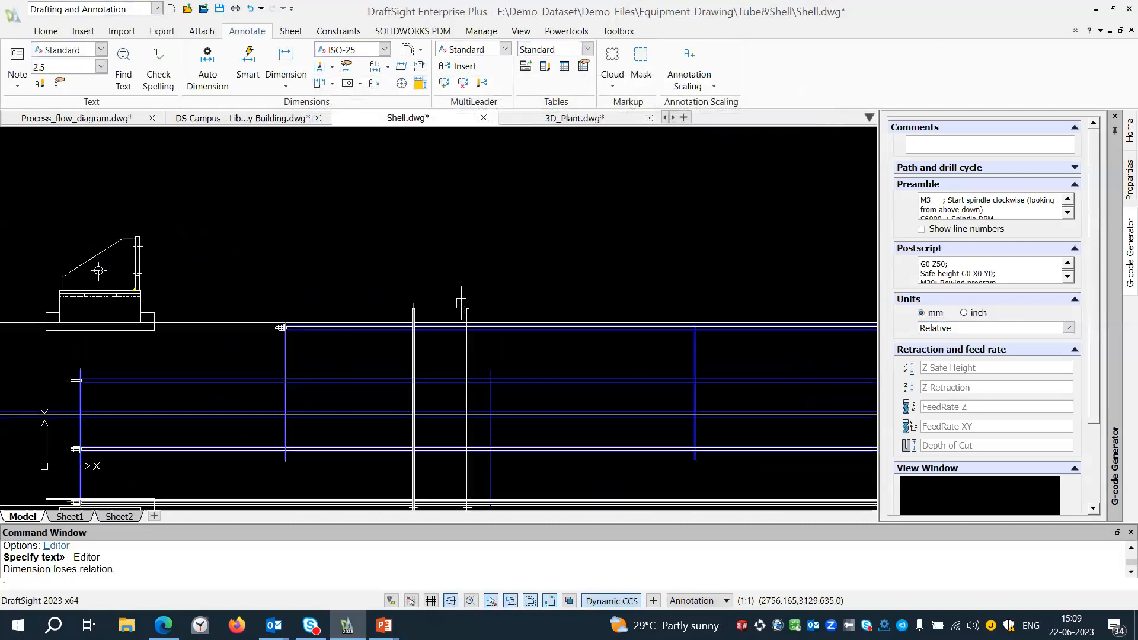
pyautogui.click(459, 65)
pyautogui.scroll(1, 399, 306)
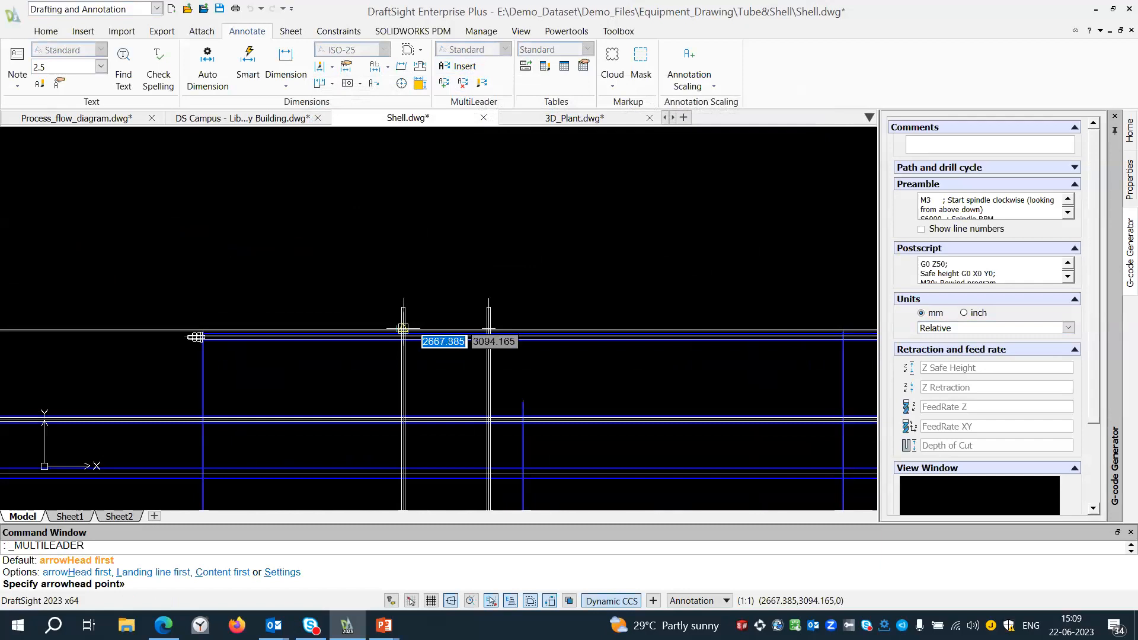
pyautogui.click(403, 328)
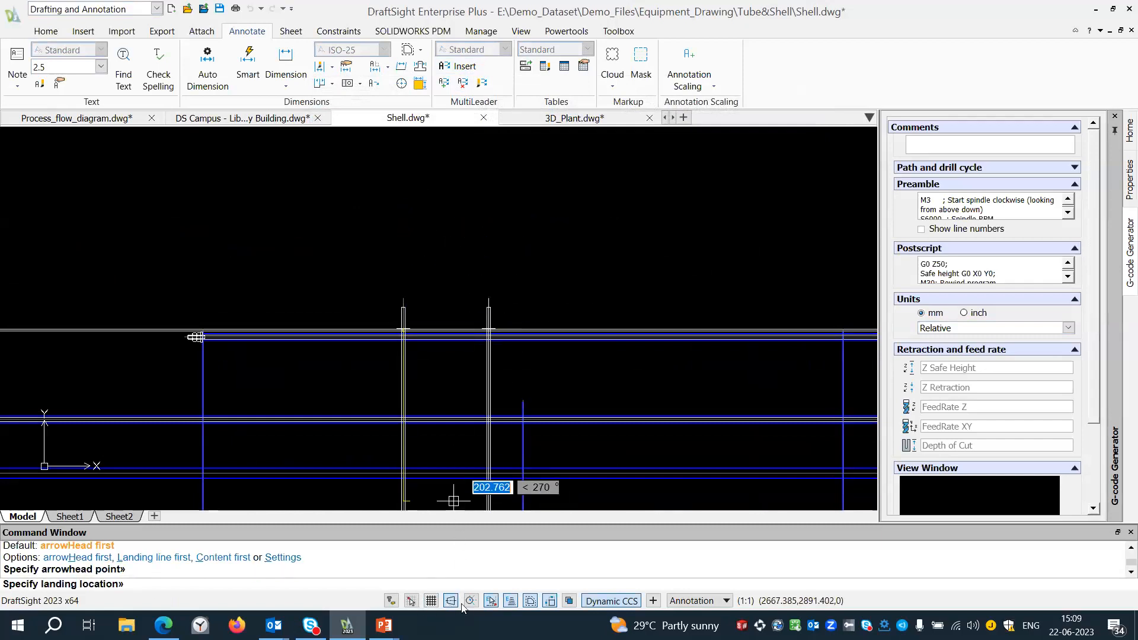
pyautogui.click(460, 193)
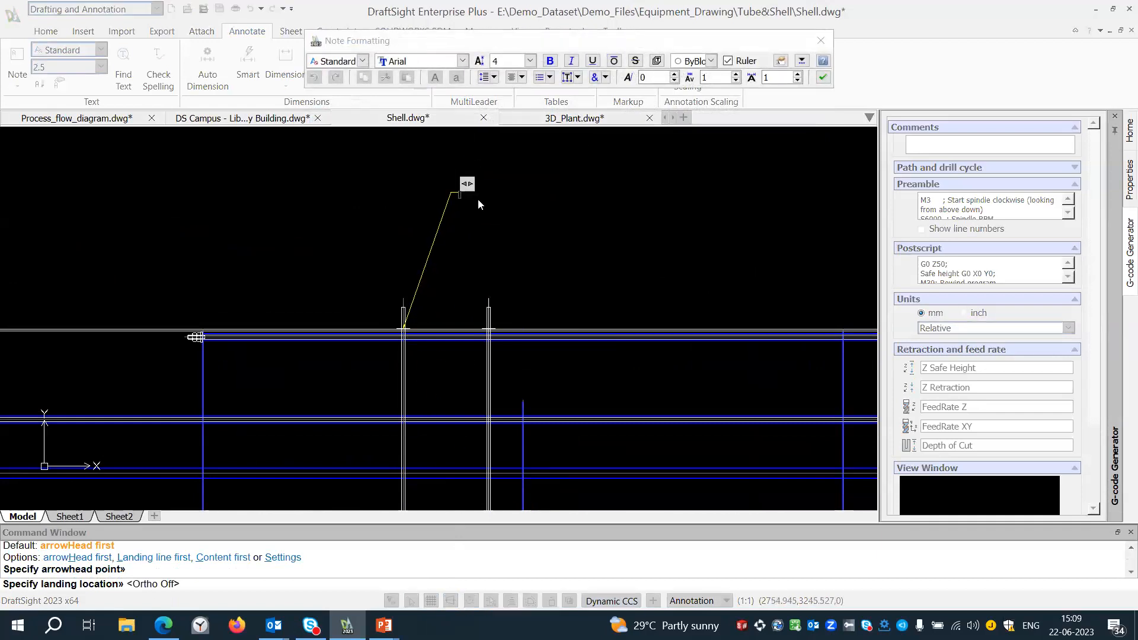
pyautogui.click(530, 61)
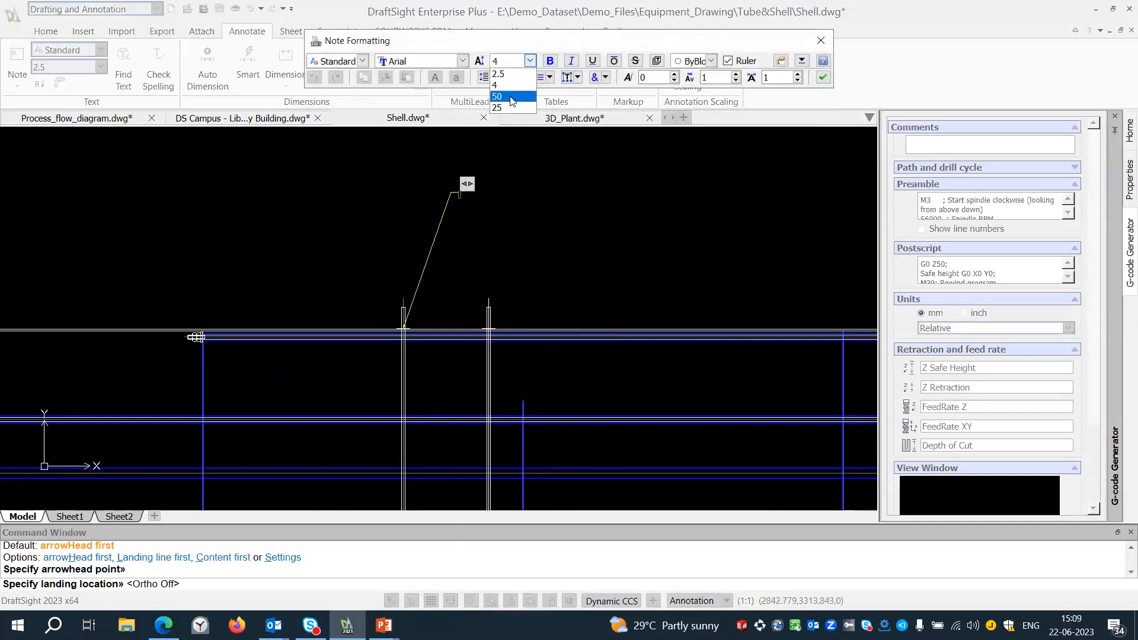
pyautogui.click(512, 98)
pyautogui.write('stiff')
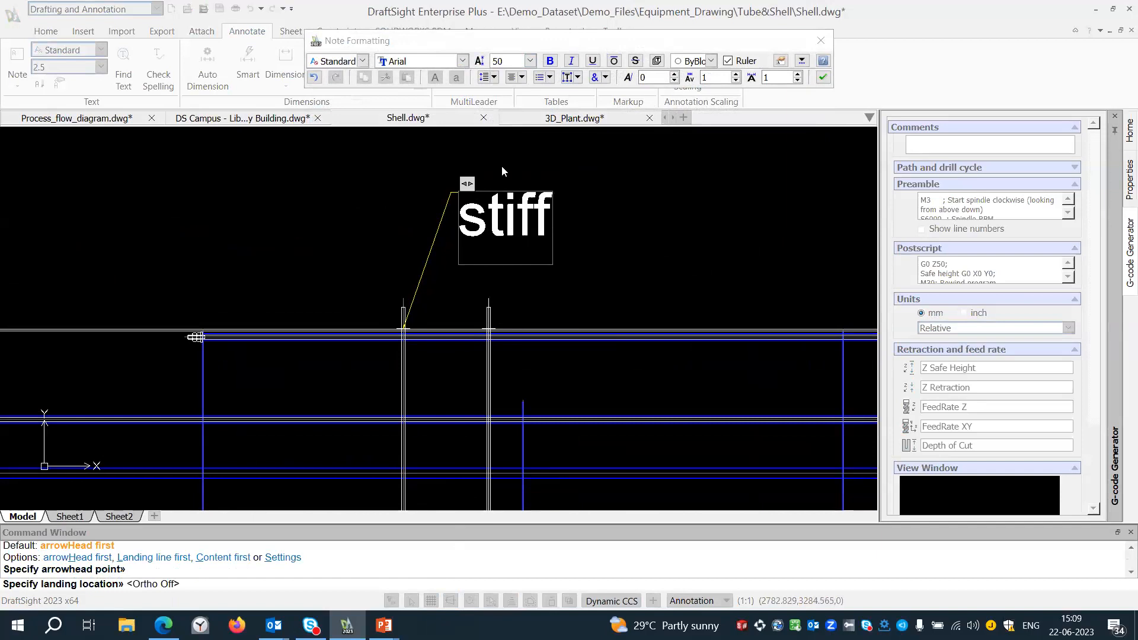
pyautogui.write('ners')
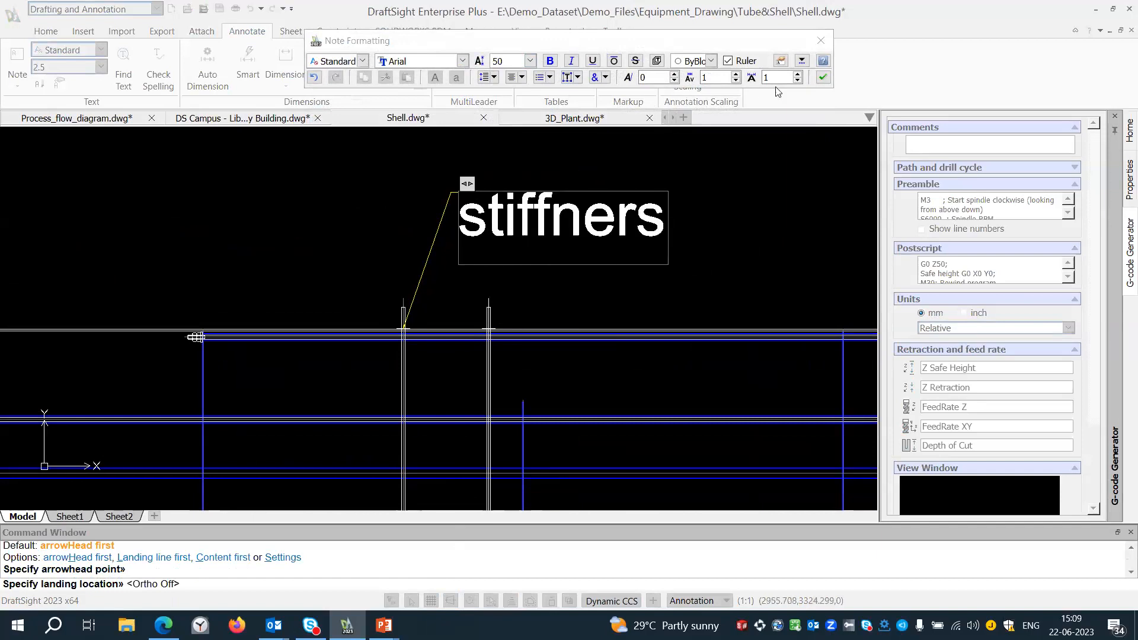
pyautogui.click(822, 77)
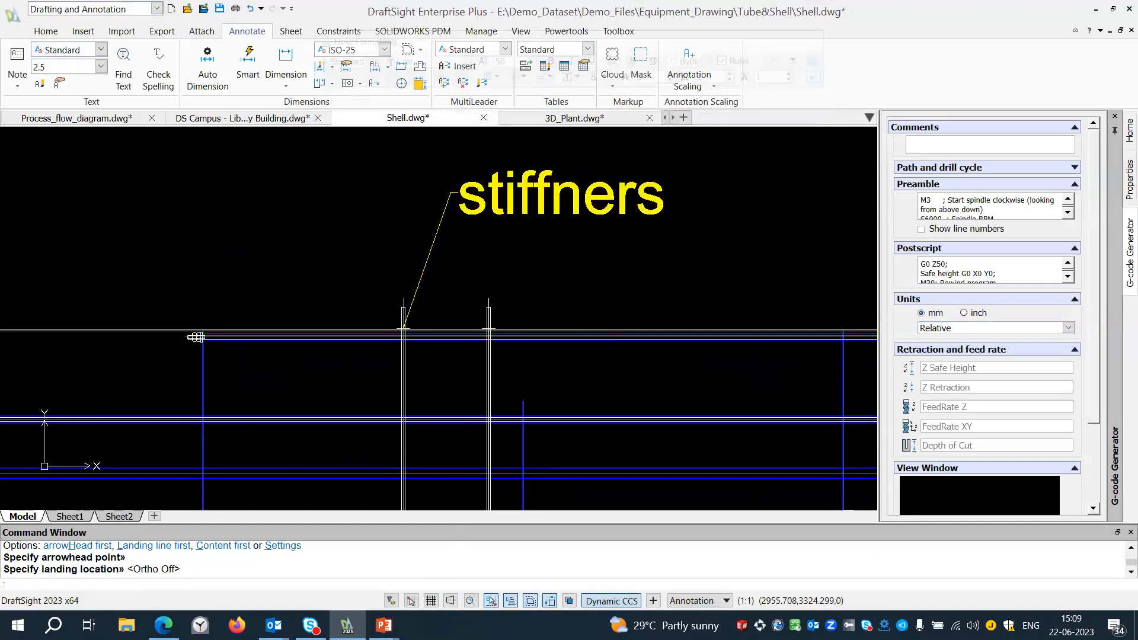
# Add a second leader line from the "stiffners" multileader to the right stiffener's upper end.
pyautogui.click(443, 85)
pyautogui.click(443, 183)
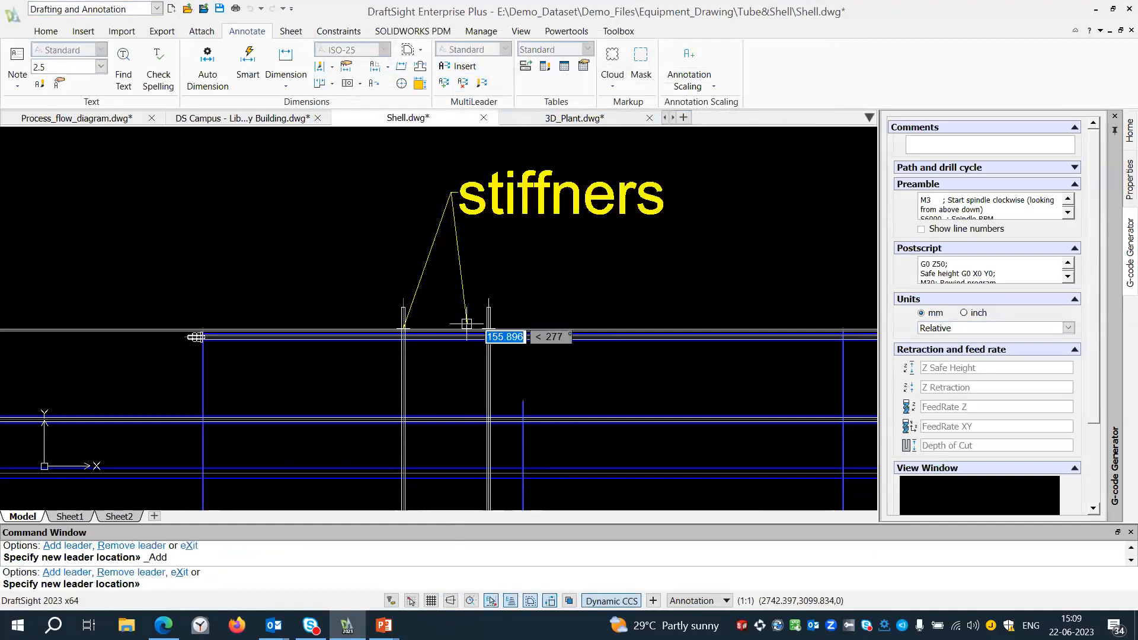
pyautogui.click(488, 328)
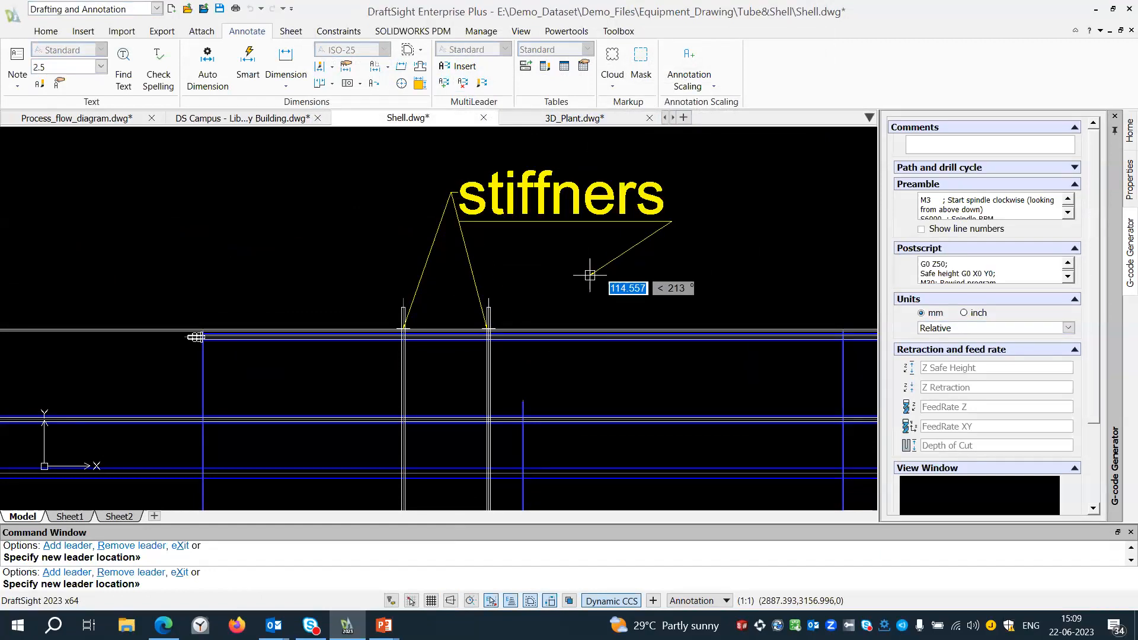
pyautogui.press('Escape')
# Create a dimension bounding box around the front view of the four-hole plate.
pyautogui.scroll(-6, 450, 228)
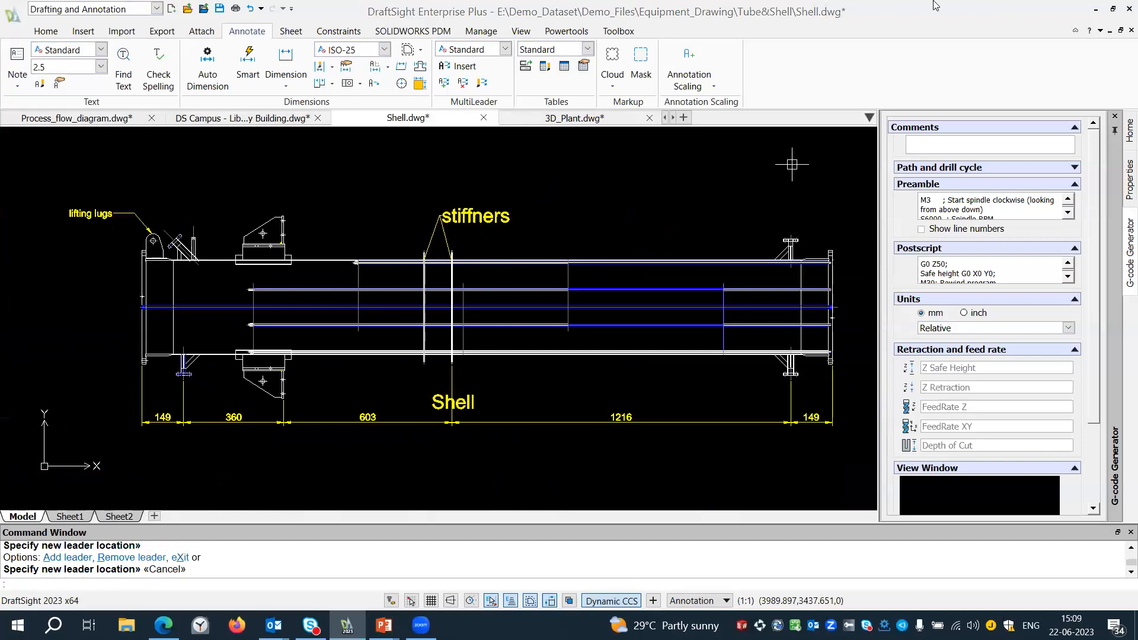
pyautogui.scroll(-4, 792, 164)
pyautogui.moveTo(820, 181); pyautogui.dragTo(310, 384, button='middle')
pyautogui.scroll(7, 545, 202)
pyautogui.moveTo(570, 241); pyautogui.dragTo(558, 244, button='middle')
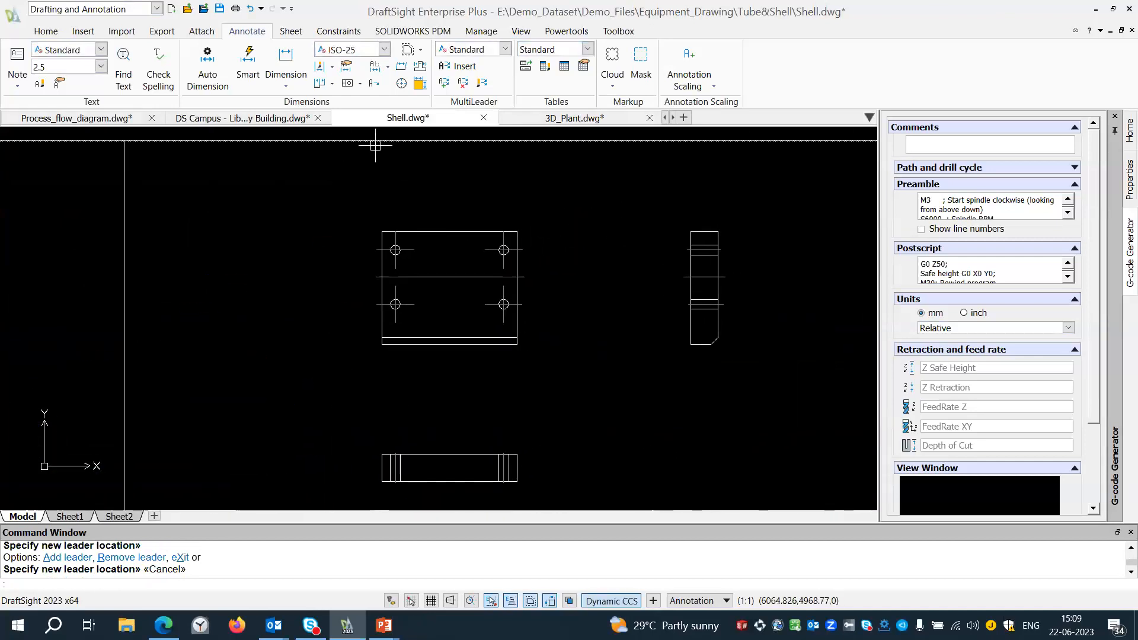
pyautogui.click(408, 52)
pyautogui.moveTo(335, 178); pyautogui.dragTo(578, 398)
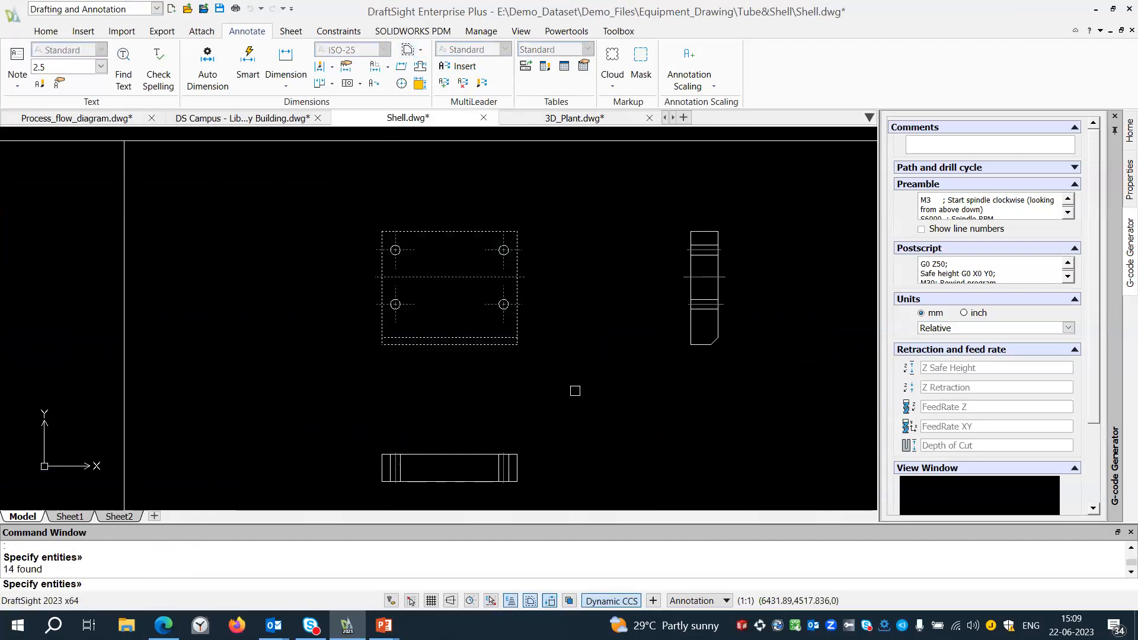
# Start Auto Dimension for the plate with the Baseline scheme for horizontal and the Continue scheme for vertical dimensions.
pyautogui.click(208, 68)
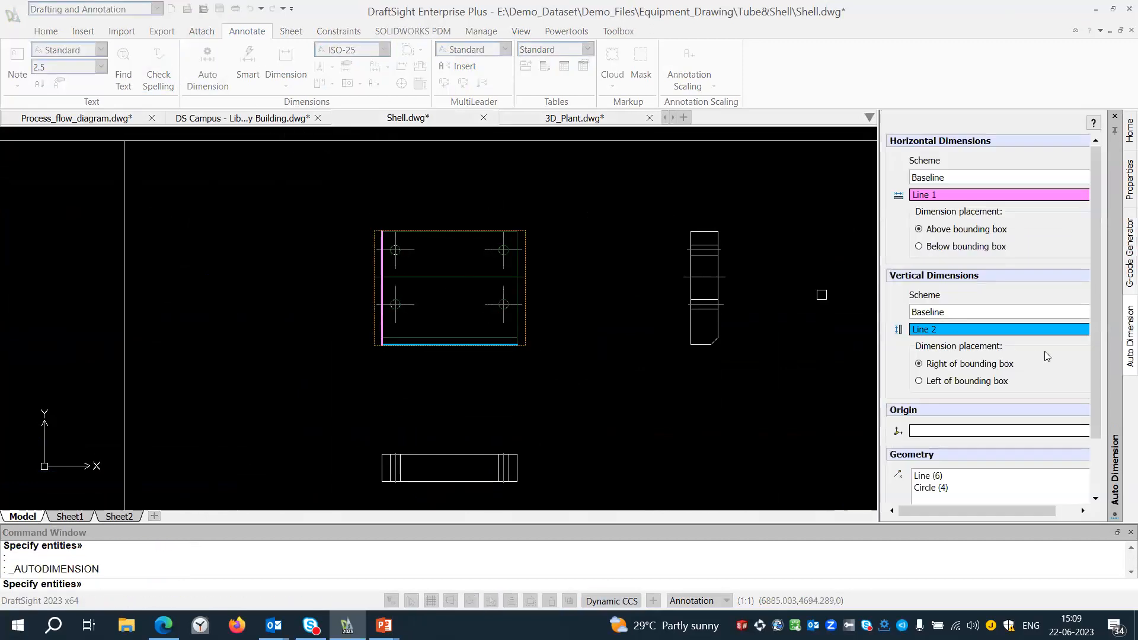
pyautogui.click(959, 179)
pyautogui.click(962, 186)
pyautogui.click(945, 312)
pyautogui.click(928, 330)
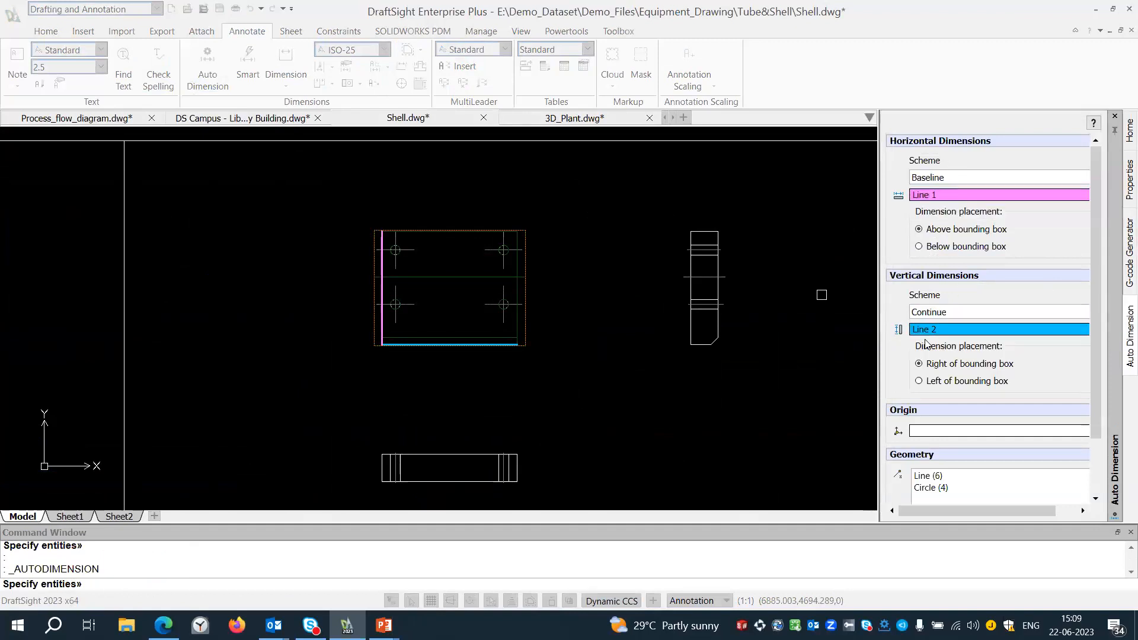
# Remove all the lines and circles from the Auto Dimension geometry selection.
pyautogui.scroll(-2, 925, 377)
pyautogui.click(928, 409)
pyautogui.press('Delete')
pyautogui.click(929, 409)
pyautogui.press('Delete')
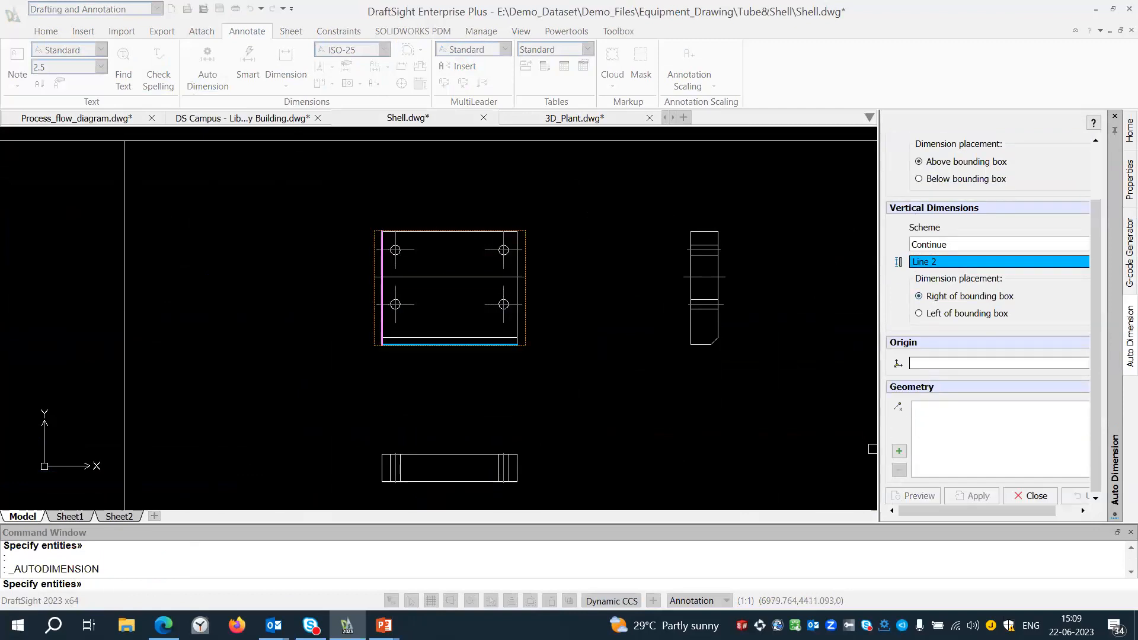
# Add only the plate's right edge and its upper-left hole as the geometry for Auto Dimension.
pyautogui.click(523, 288)
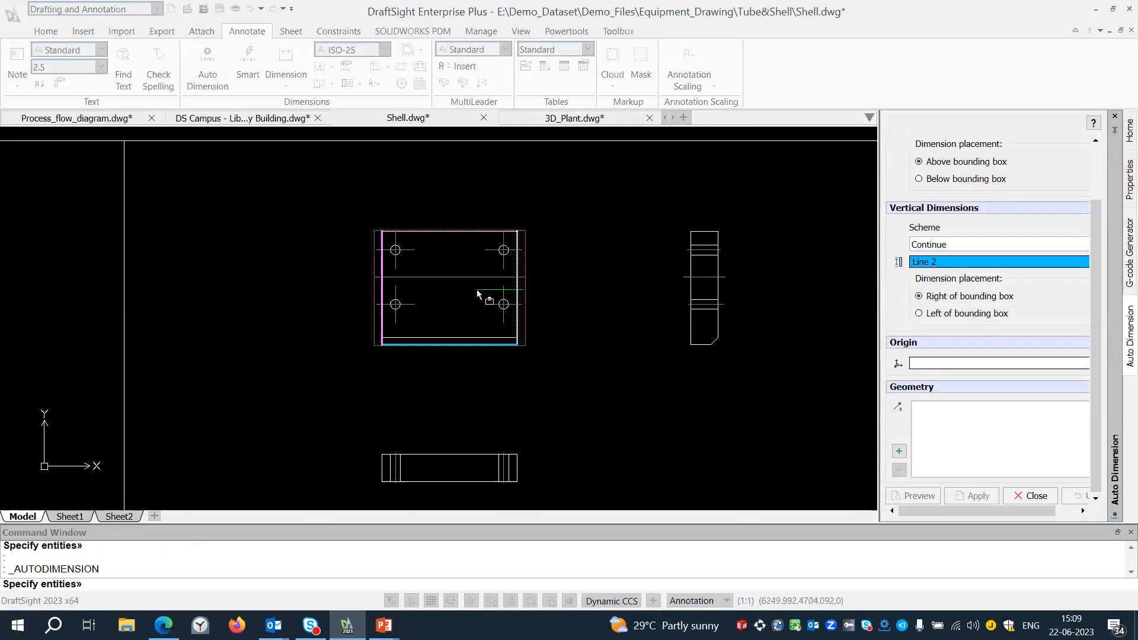
pyautogui.click(555, 296)
pyautogui.scroll(4, 523, 290)
pyautogui.click(510, 281)
pyautogui.click(222, 200)
pyautogui.scroll(-3, 372, 251)
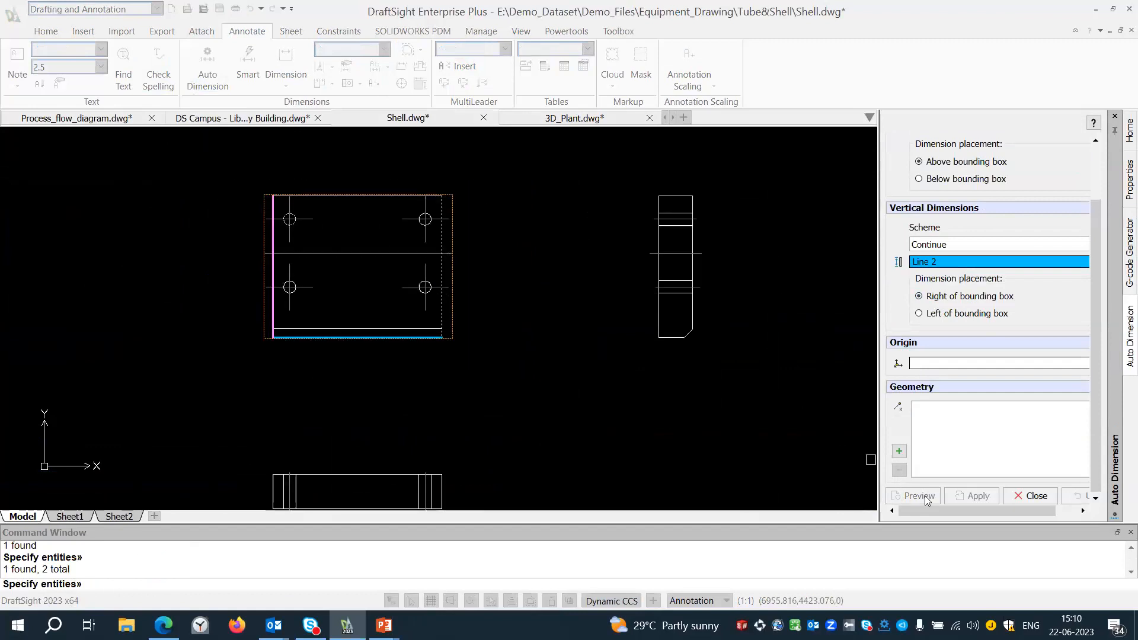
pyautogui.click(901, 453)
# Preview the automatic dimensions on the plate, apply them and close Auto Dimension.
pyautogui.click(907, 500)
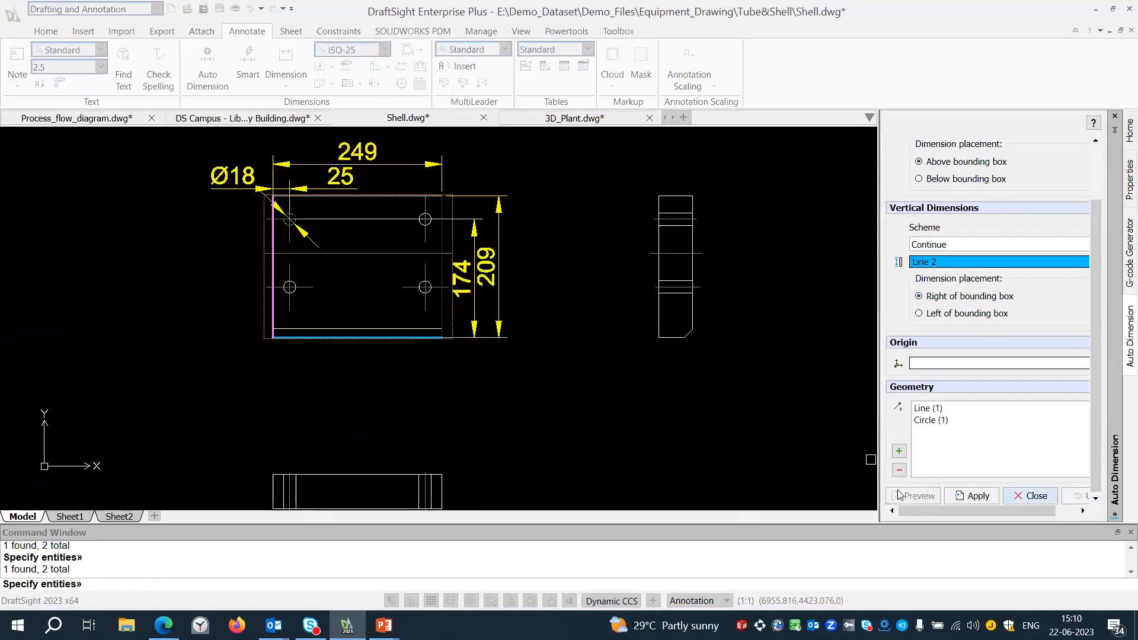
pyautogui.moveTo(346, 353); pyautogui.dragTo(424, 383, button='middle')
pyautogui.scroll(2, 389, 286)
pyautogui.moveTo(393, 300); pyautogui.dragTo(390, 318, button='middle')
pyautogui.scroll(-1, 391, 319)
pyautogui.click(972, 496)
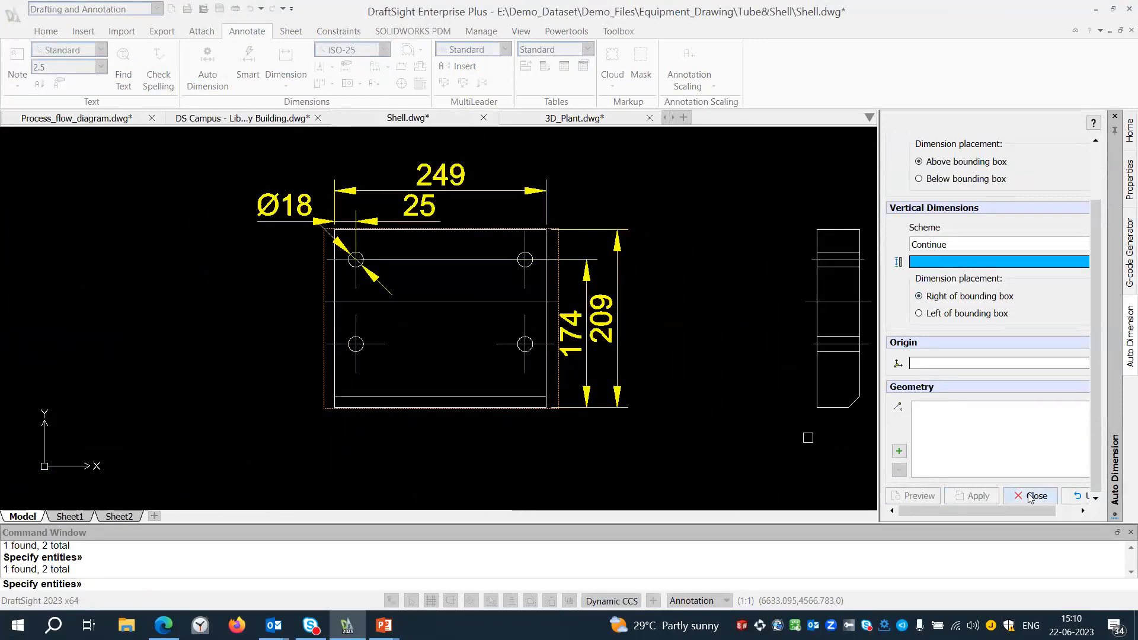
pyautogui.click(1032, 496)
pyautogui.moveTo(667, 357)
pyautogui.mouseDown(button='middle')
pyautogui.moveTo(644, 349)
pyautogui.moveTo(666, 359)
pyautogui.mouseUp(button='middle')
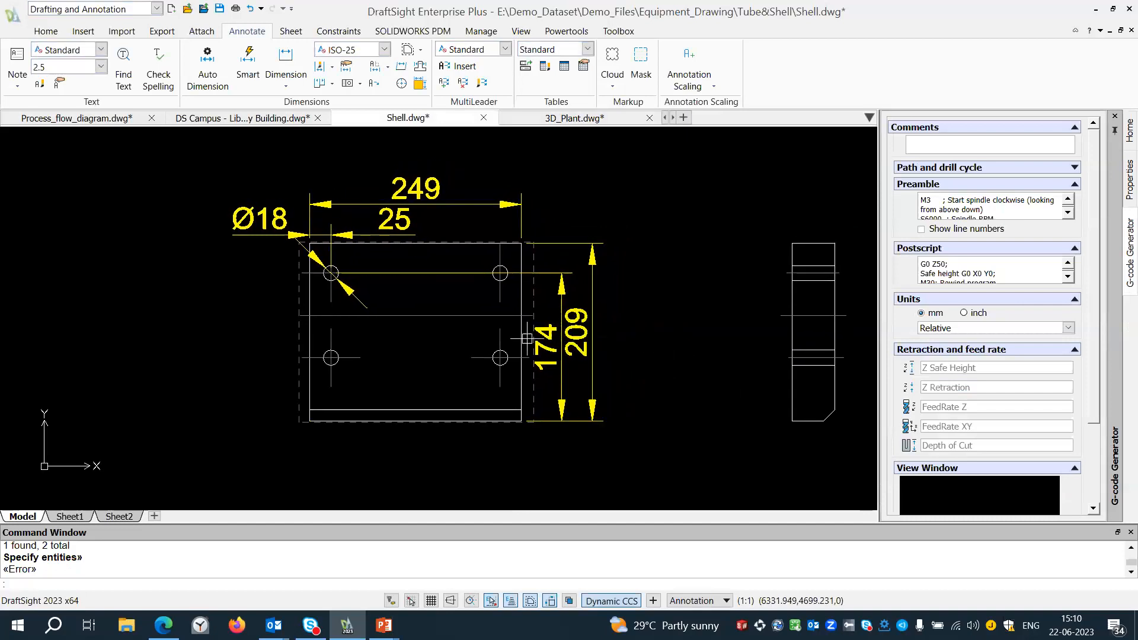
# Add the prefix "4Qty x" before the diameter symbol of the upper-left hole's dimension.
pyautogui.scroll(2, 413, 332)
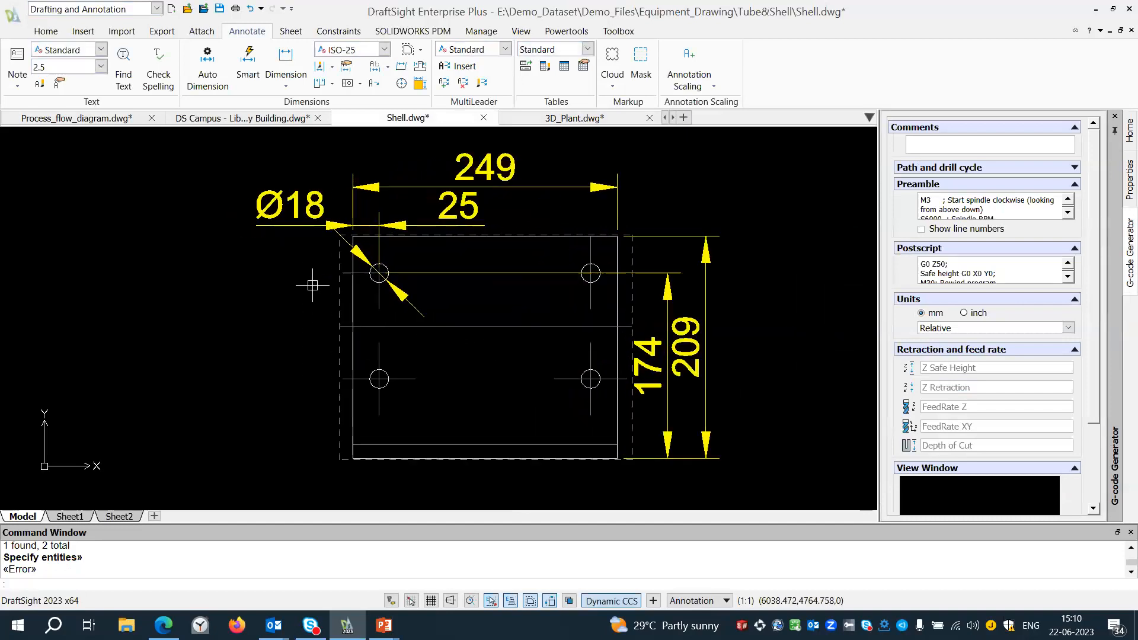
pyautogui.click(279, 208)
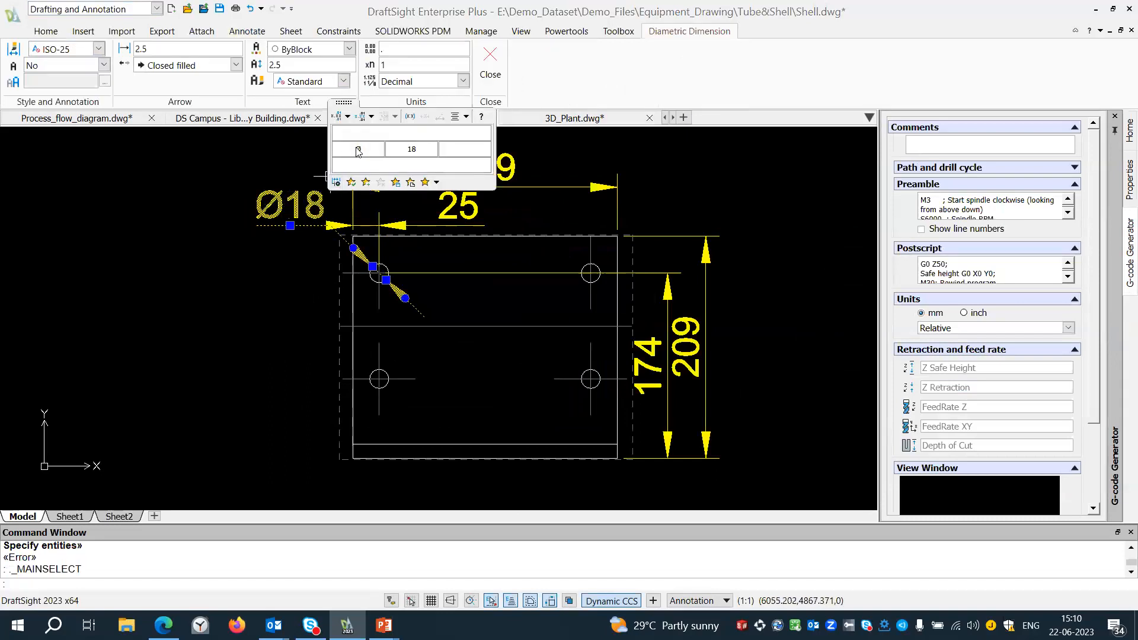
pyautogui.write('4 x')
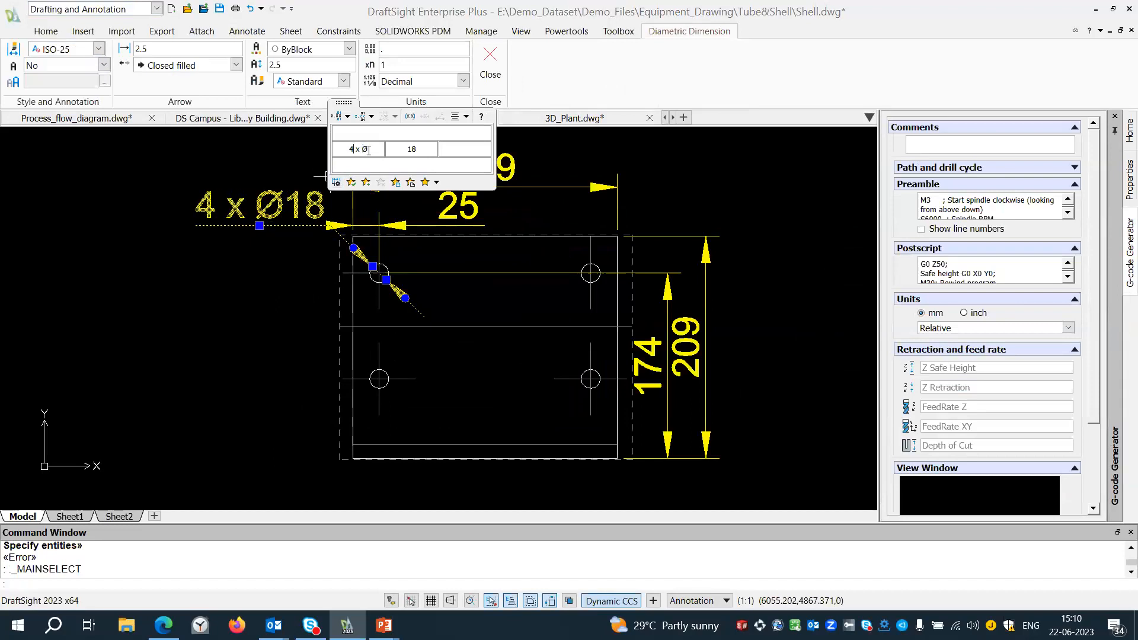
pyautogui.press('Left')
pyautogui.press('Left')
pyautogui.press('Left')
pyautogui.write('Qty')
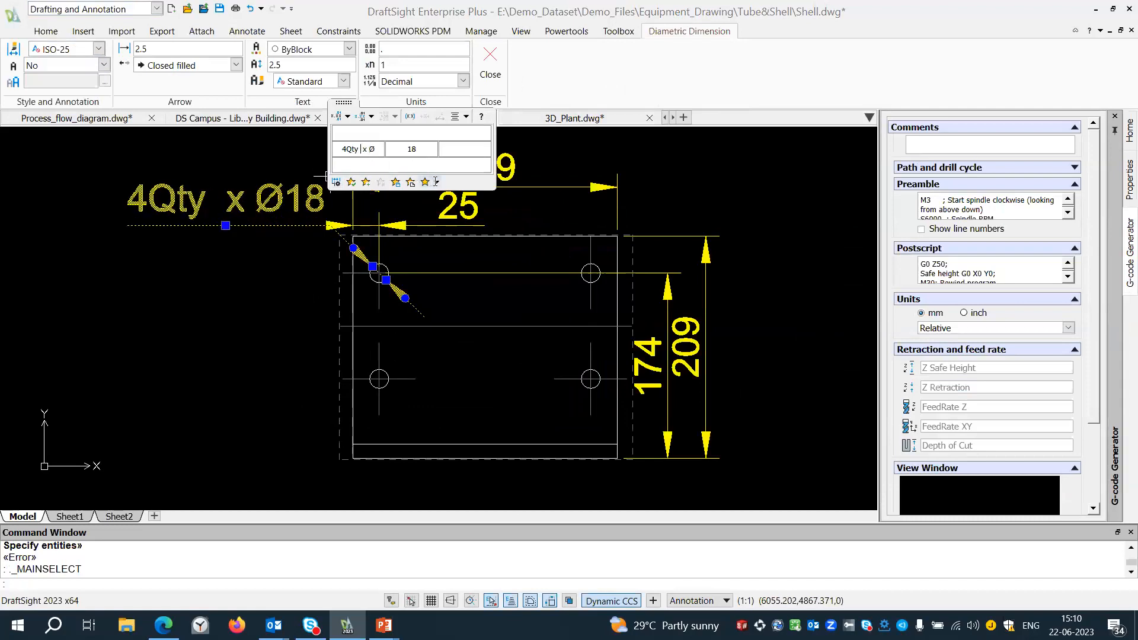
# Give the hole's diameter dimension a Deviation tolerance of +0.2 and -0.5.
pyautogui.click(348, 117)
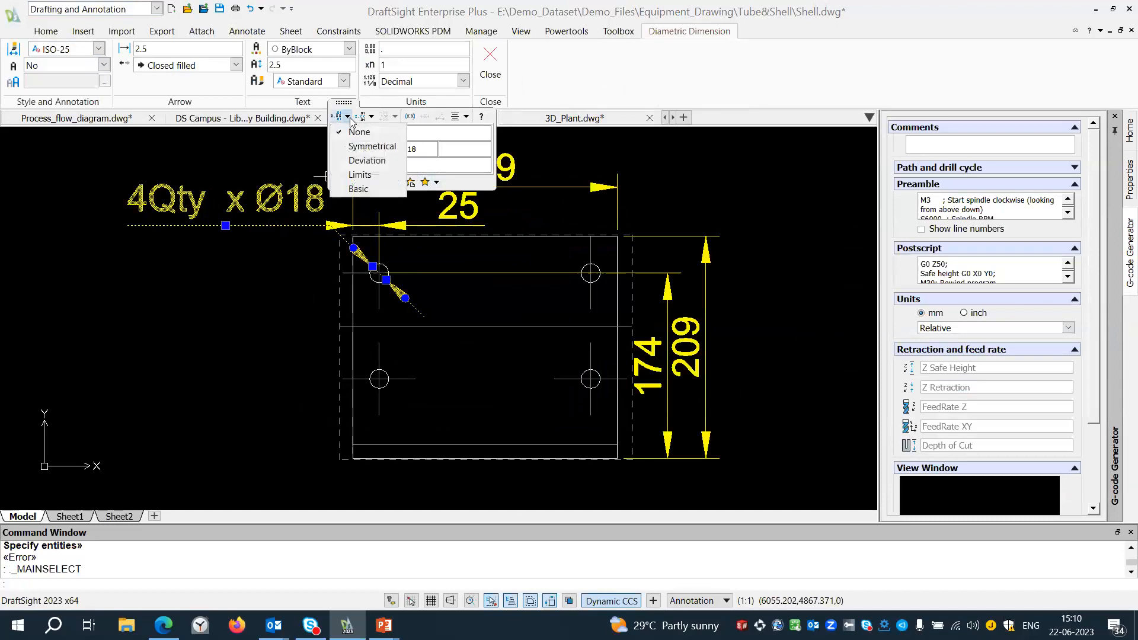
pyautogui.click(350, 160)
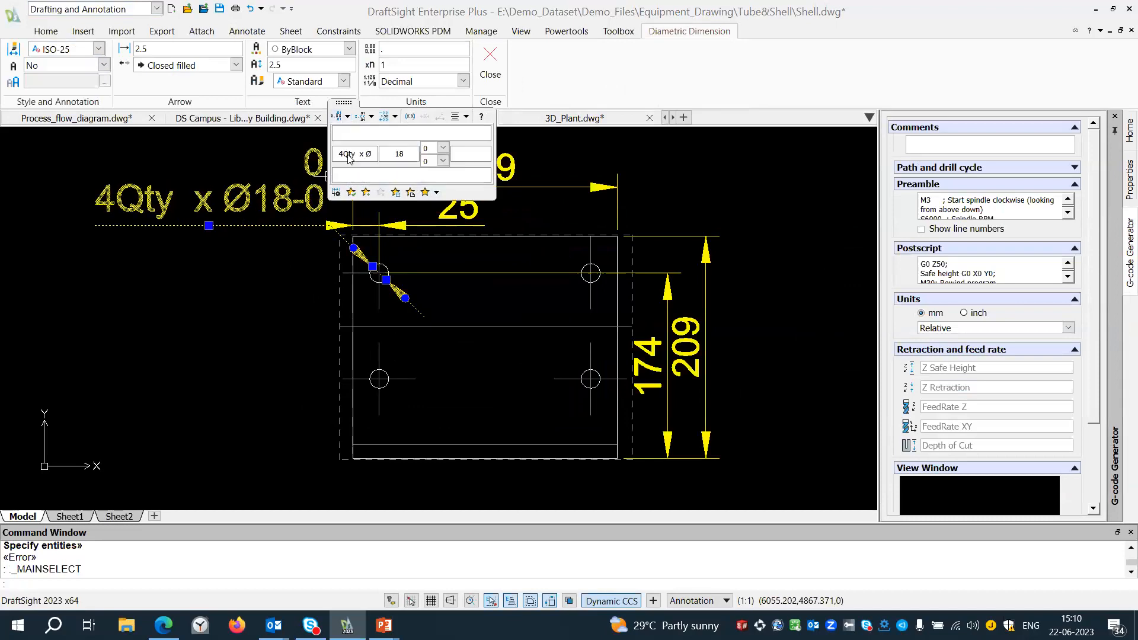
pyautogui.click(429, 161)
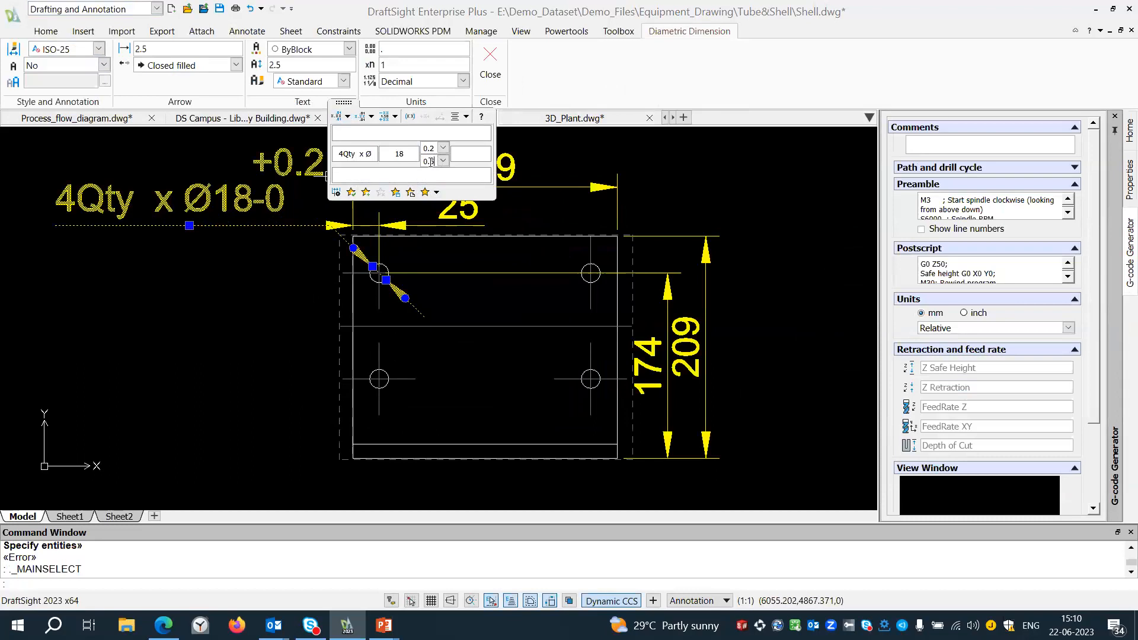
pyautogui.click(436, 194)
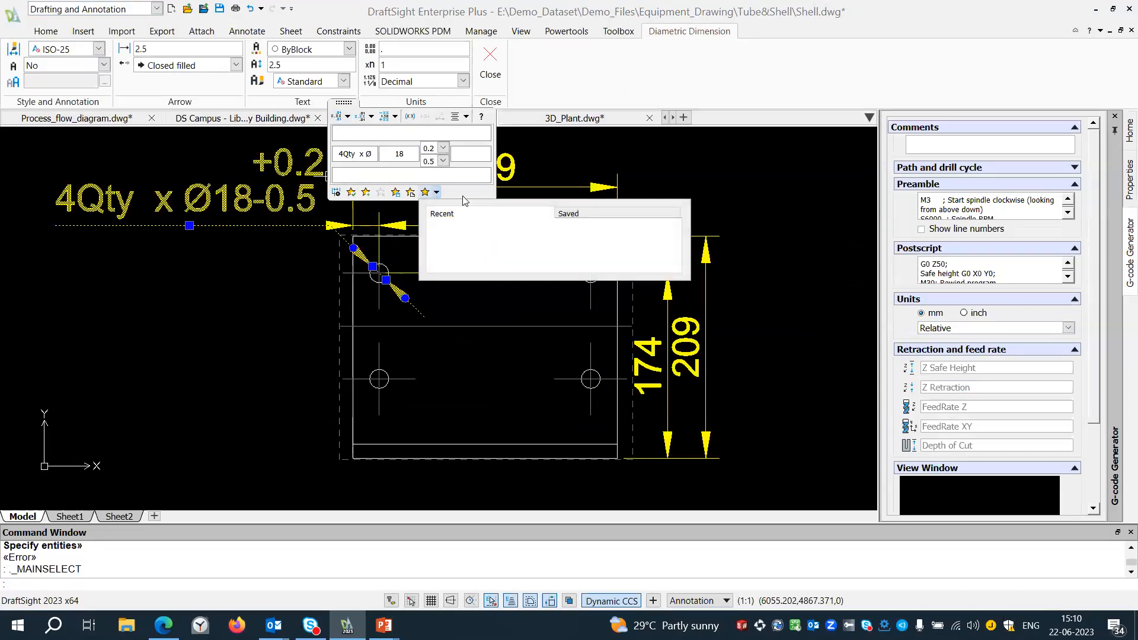
pyautogui.click(464, 193)
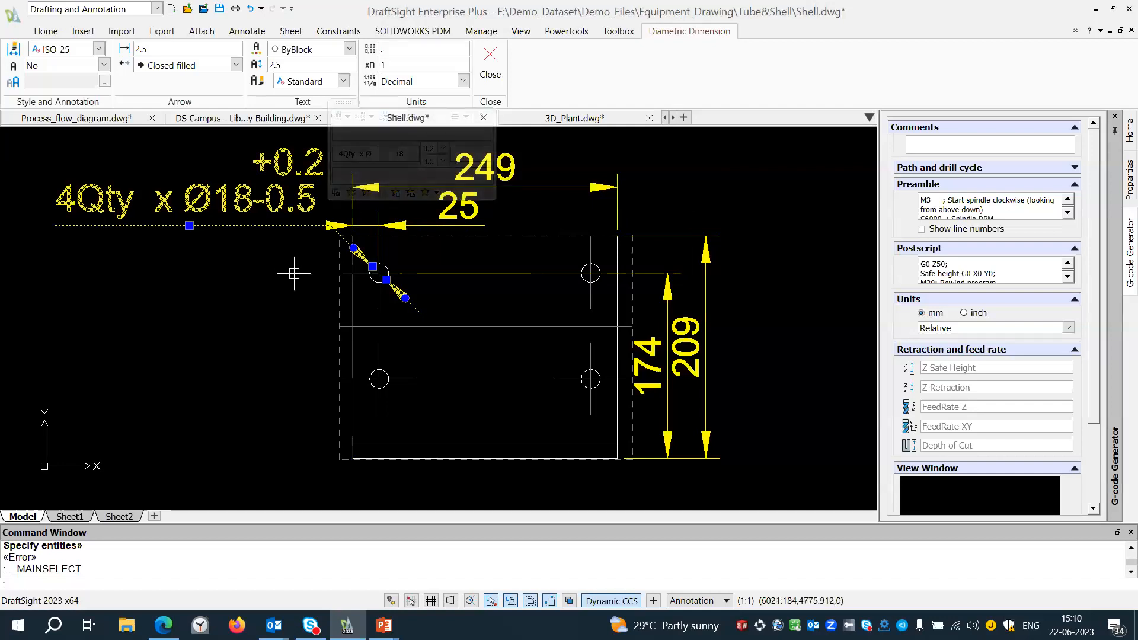
pyautogui.press('Escape')
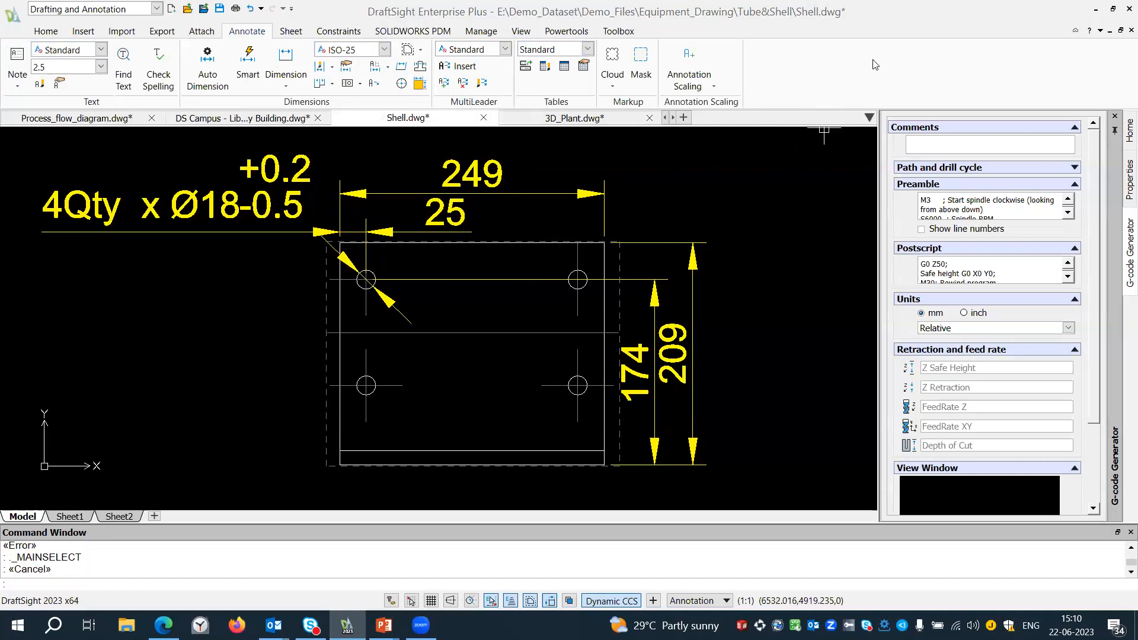
pyautogui.moveTo(692, 207)
pyautogui.mouseDown(button='middle')
pyautogui.moveTo(628, 176)
pyautogui.moveTo(610, 196)
pyautogui.moveTo(634, 203)
pyautogui.mouseUp(button='middle')
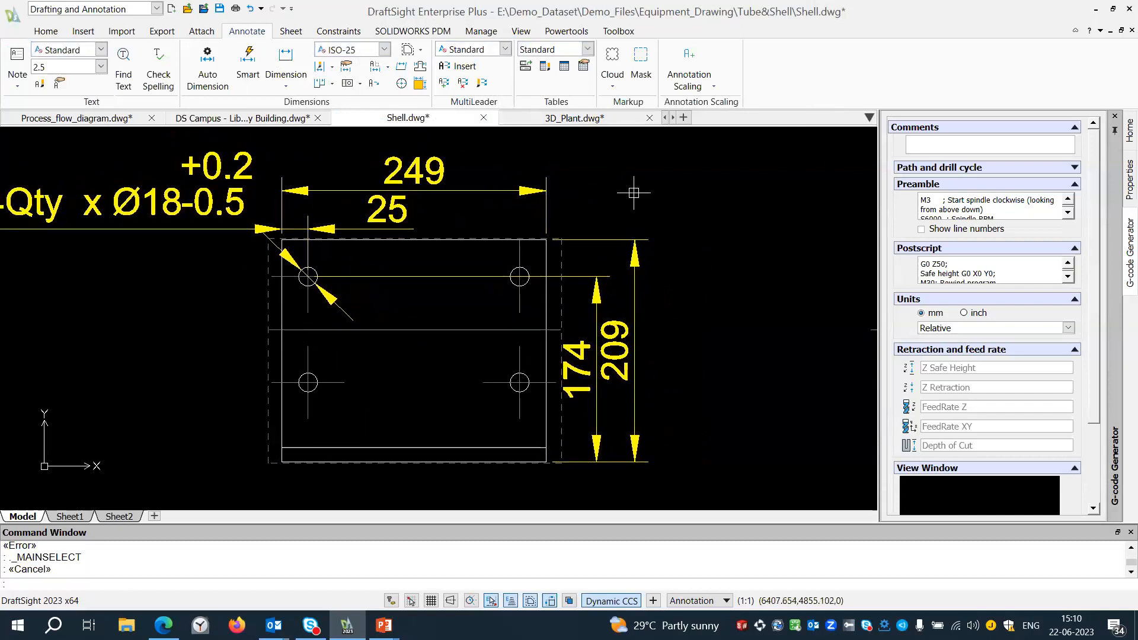
pyautogui.scroll(-3, 633, 192)
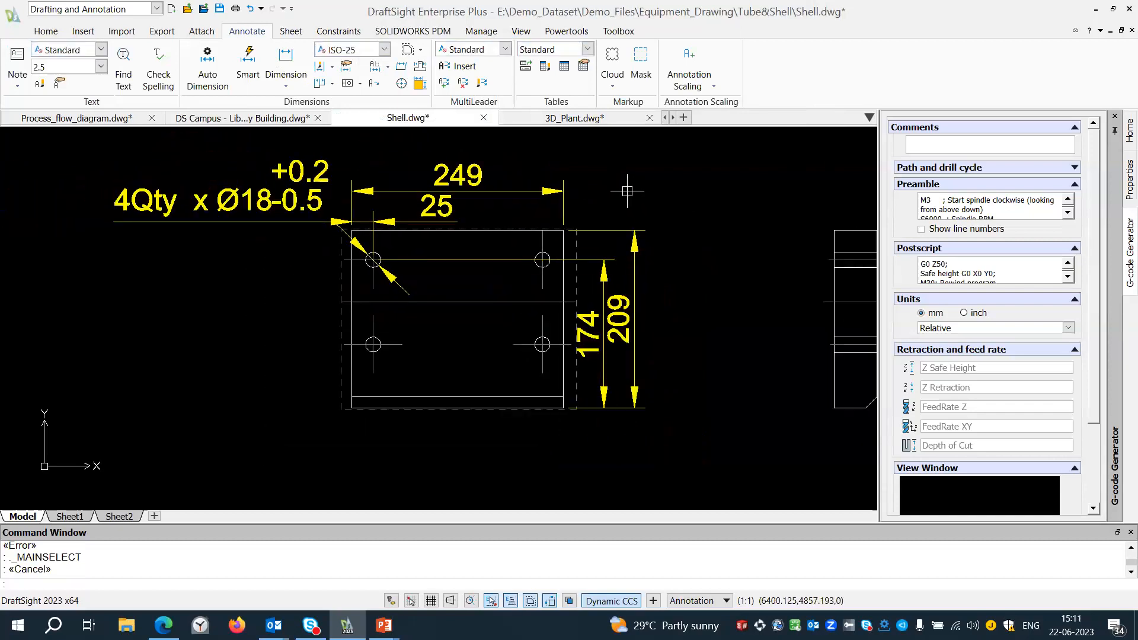
# Arrange the plate's two vertical dimensions together and set their spacing to 27.94.
pyautogui.click(649, 450)
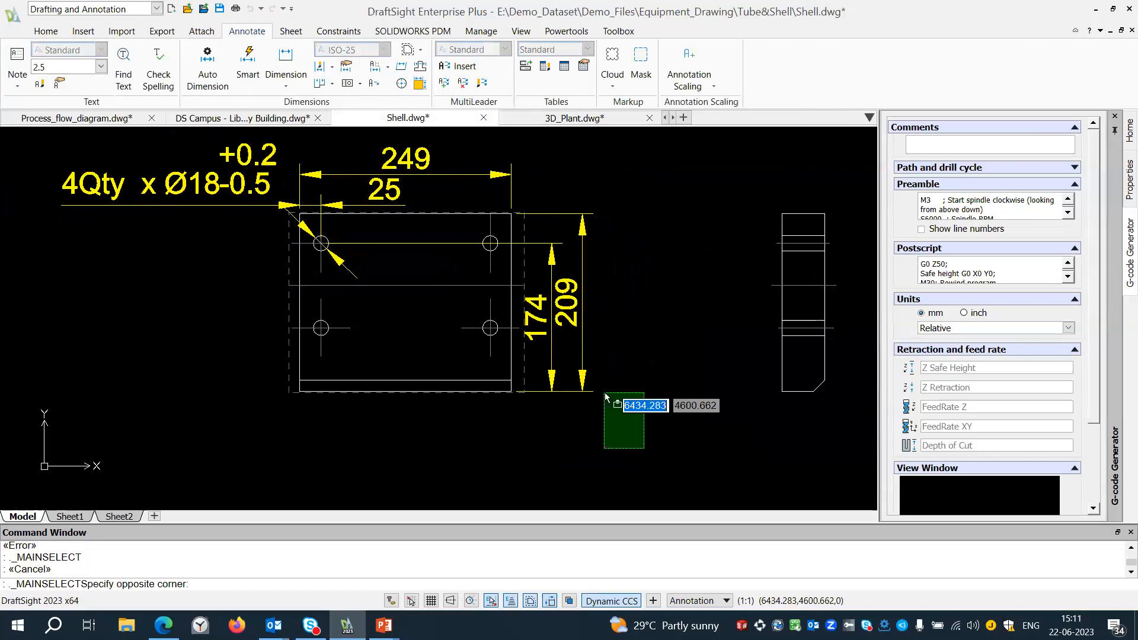
pyautogui.click(581, 210)
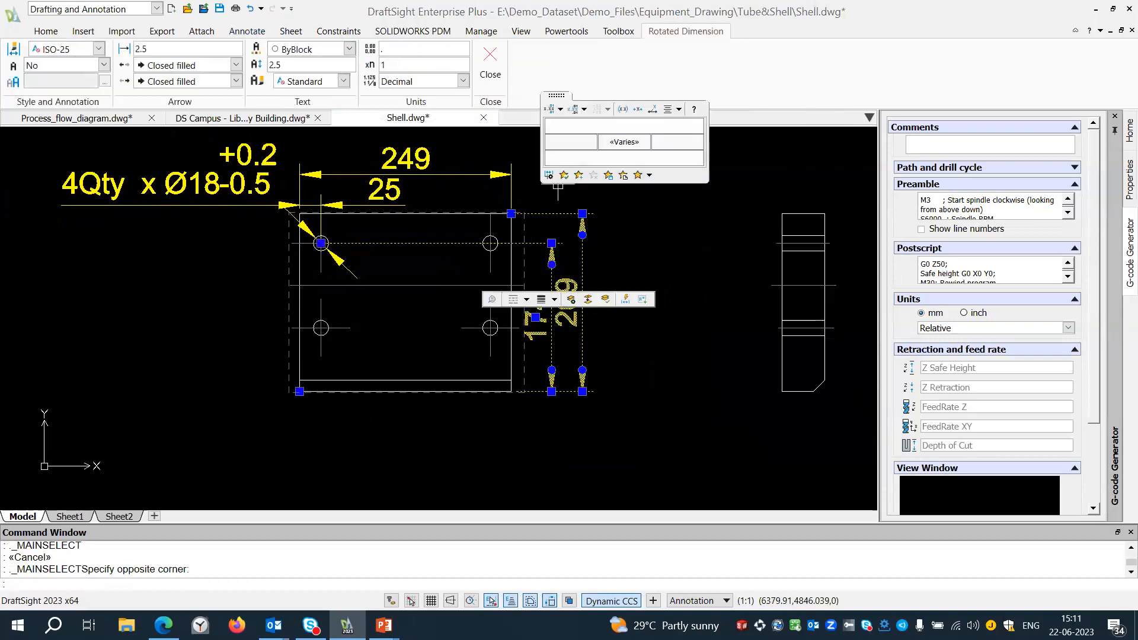
pyautogui.click(550, 177)
pyautogui.moveTo(557, 206); pyautogui.dragTo(661, 212)
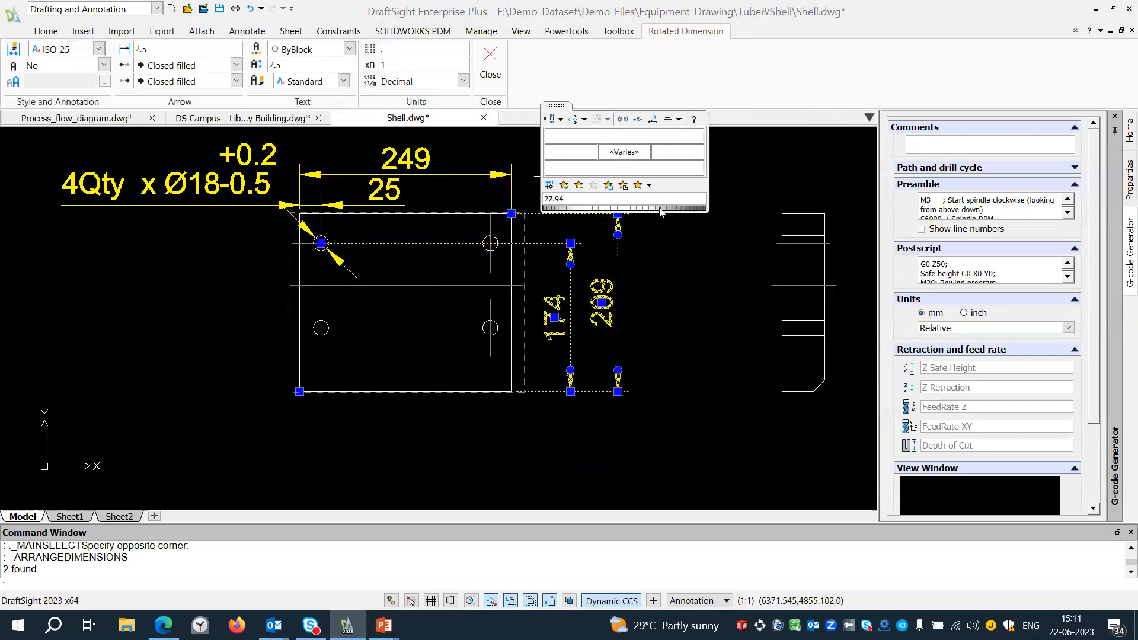
pyautogui.click(661, 239)
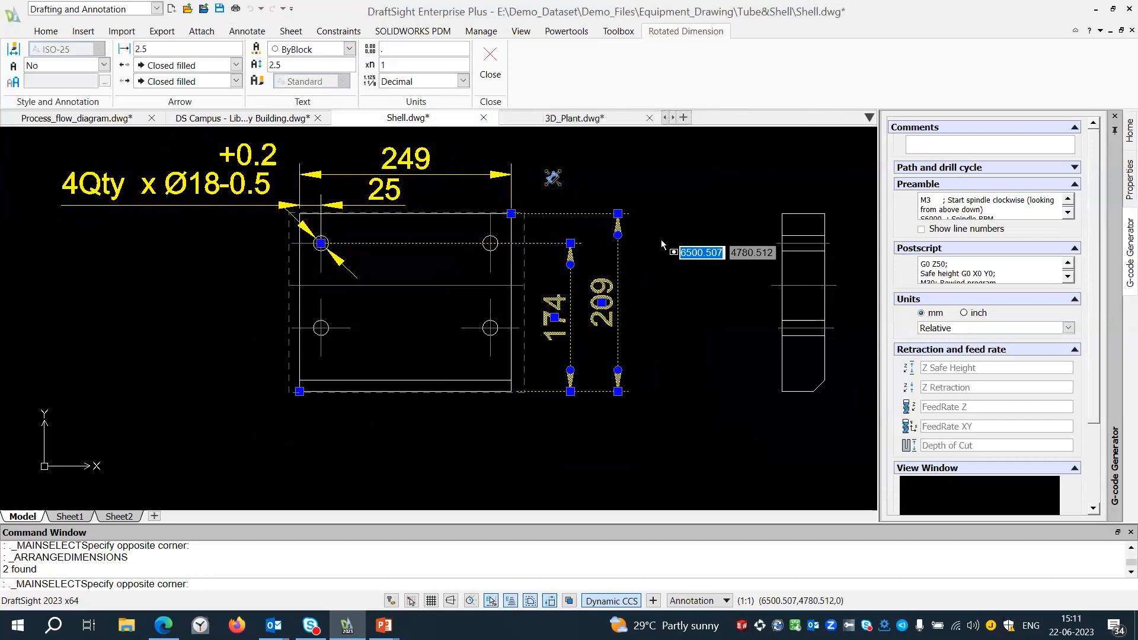
pyautogui.press('Escape')
pyautogui.press('Escape')
# Create a dimension bounding box around the plate's side view.
pyautogui.moveTo(662, 267)
pyautogui.mouseDown(button='middle')
pyautogui.moveTo(631, 249)
pyautogui.moveTo(498, 275)
pyautogui.mouseUp(button='middle')
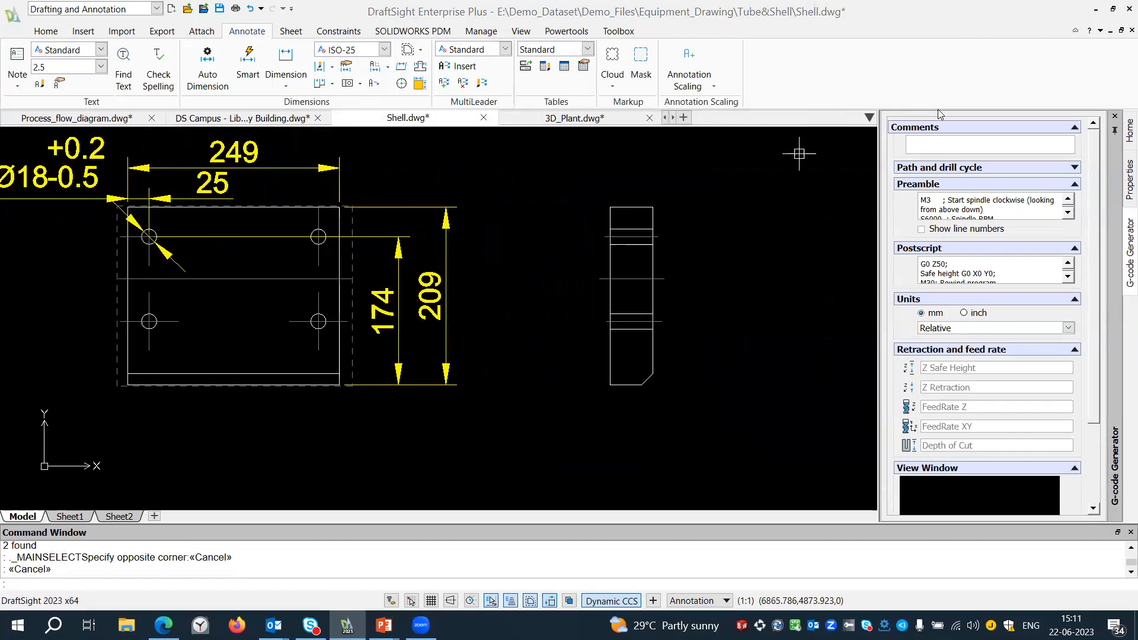
pyautogui.click(404, 47)
pyautogui.click(561, 164)
pyautogui.click(720, 433)
pyautogui.press('Return')
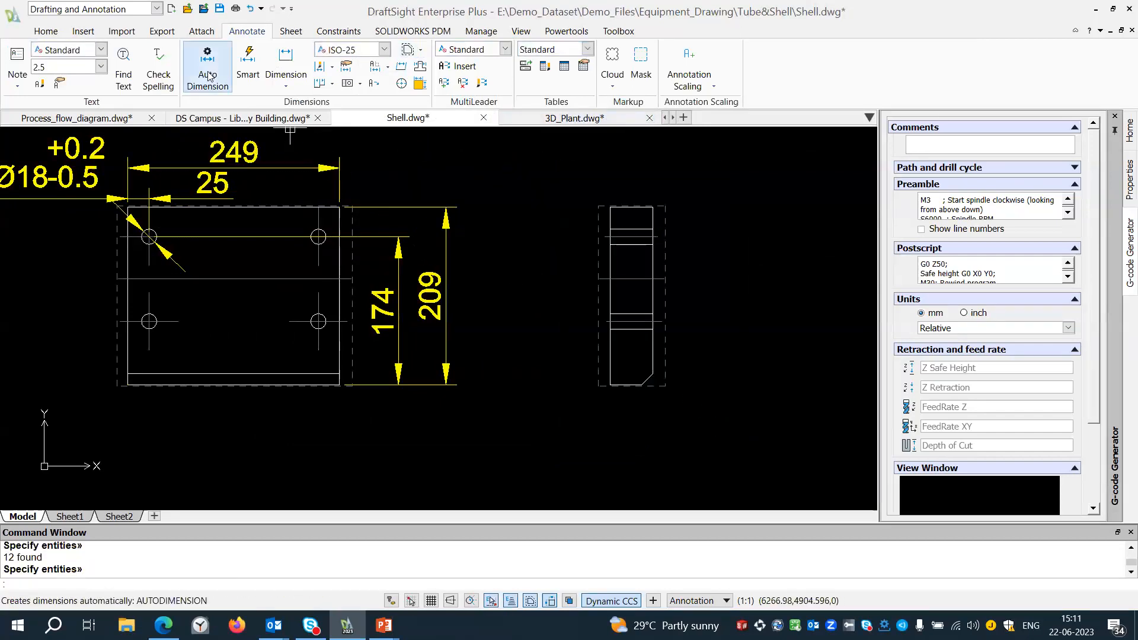
# Dimension the chamfer at the side view's lower-right corner with Smart Dimension.
pyautogui.click(248, 65)
pyautogui.scroll(3, 640, 357)
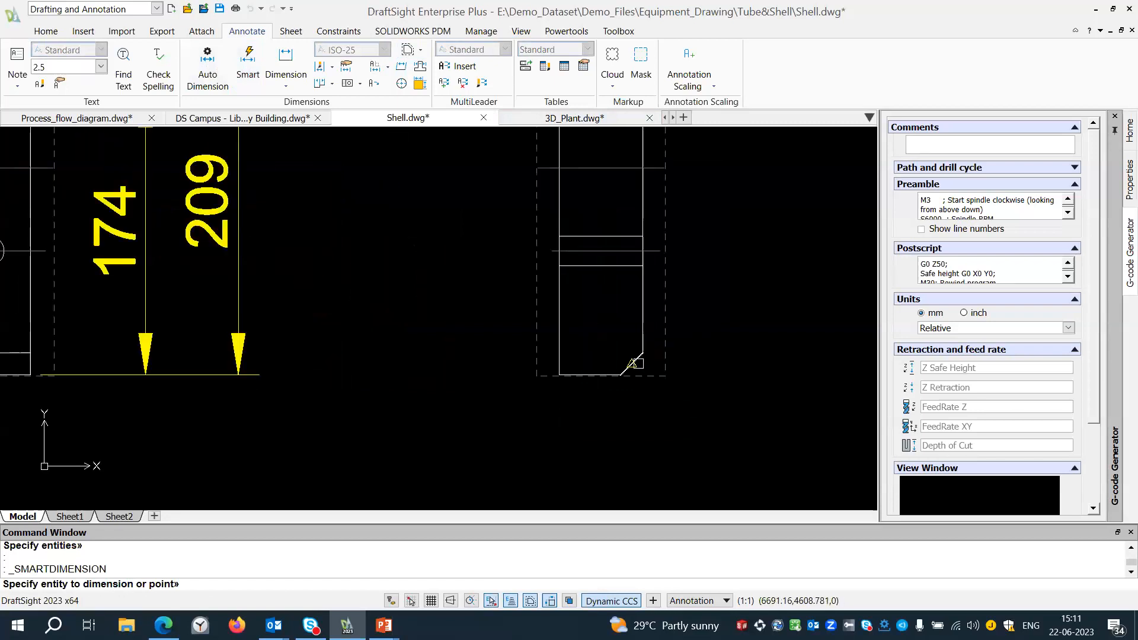
pyautogui.scroll(2, 639, 359)
pyautogui.click(631, 350)
pyautogui.scroll(-2, 635, 349)
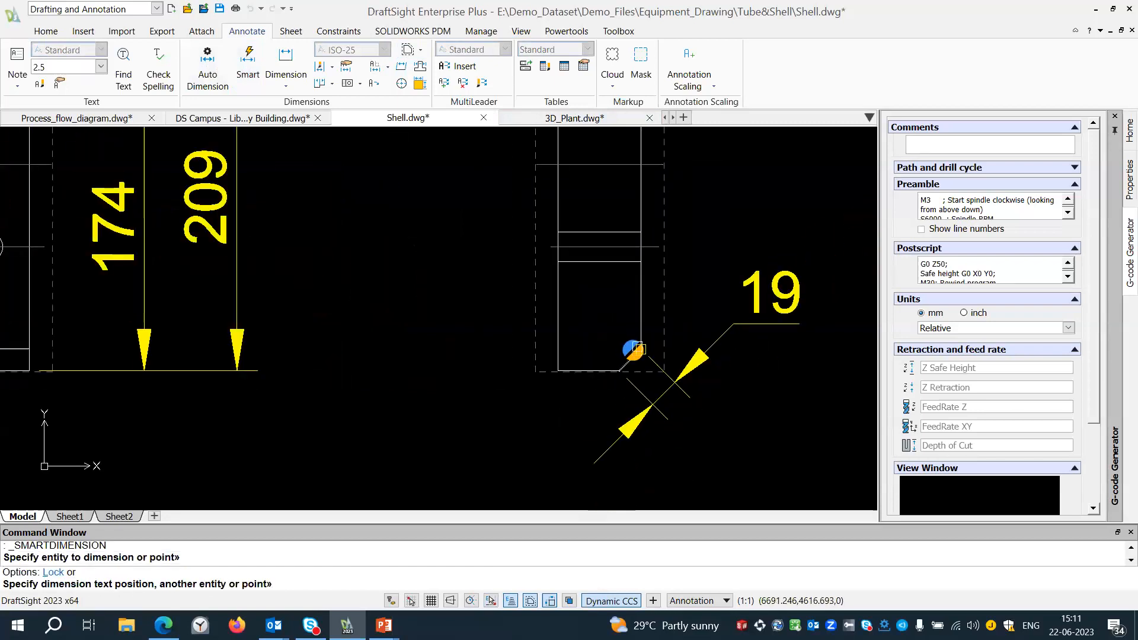
pyautogui.scroll(-1, 635, 349)
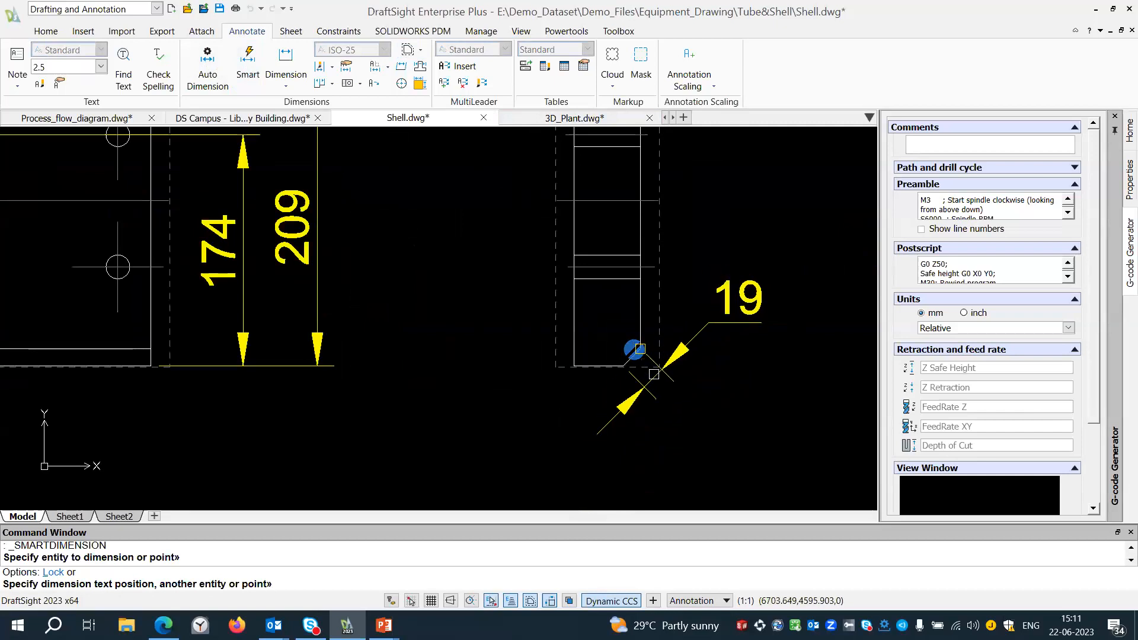
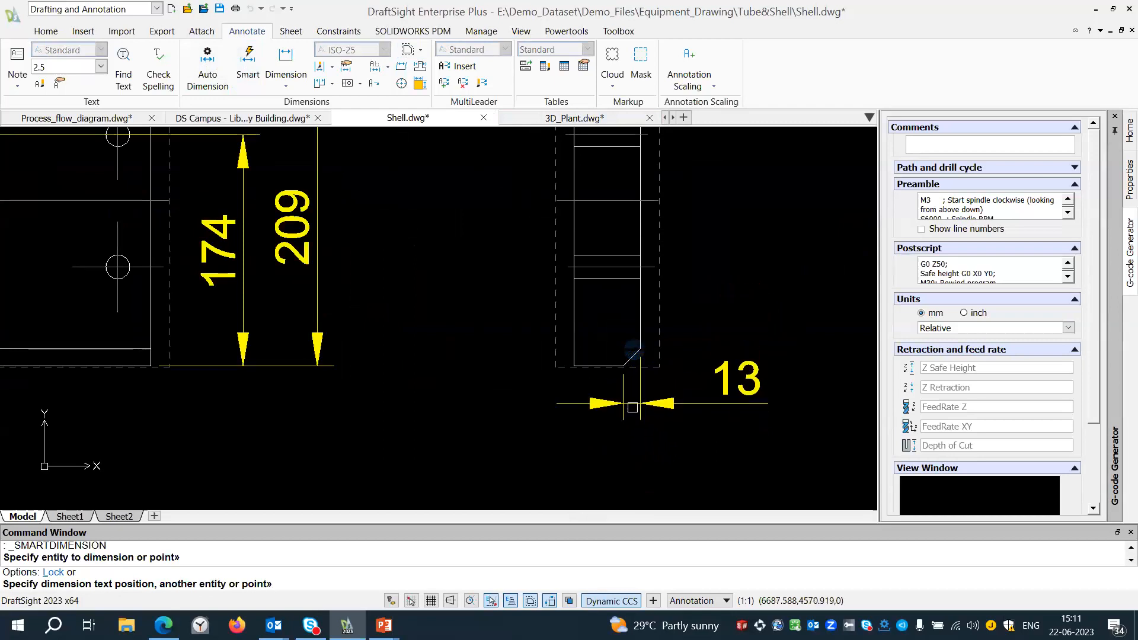
# Leave Smart Dimension and look over the plate views, notes and nozzle schedule in the shell drawing.
pyautogui.press('Escape')
pyautogui.scroll(-6, 622, 355)
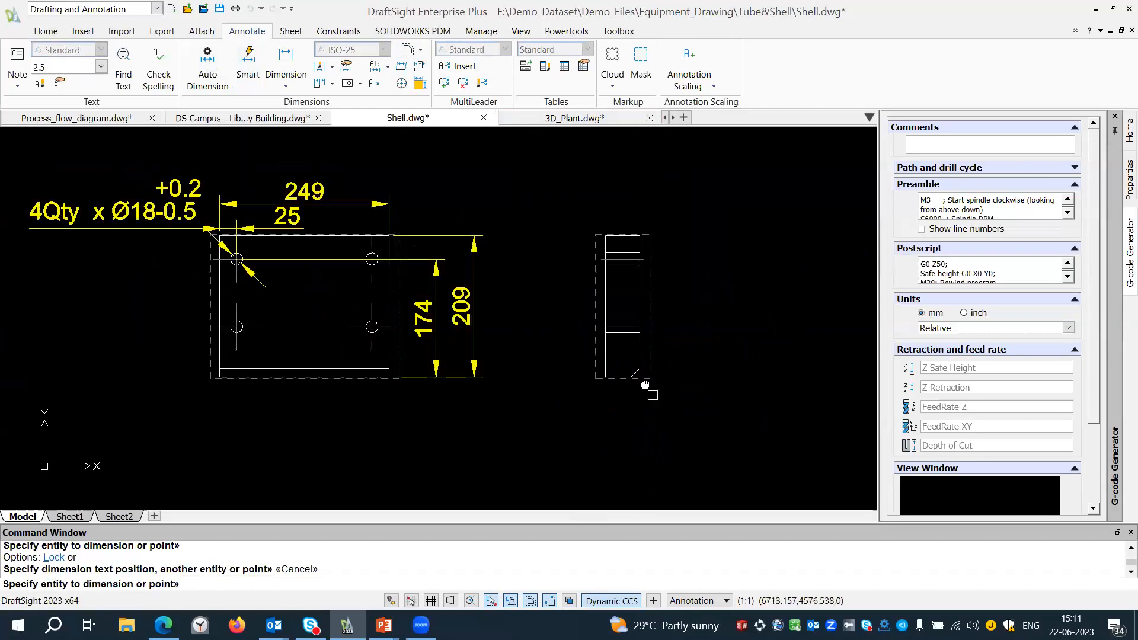
pyautogui.moveTo(611, 320); pyautogui.dragTo(594, 209, button='middle')
pyautogui.scroll(-4, 580, 195)
pyautogui.scroll(6, 596, 481)
pyautogui.scroll(1, 563, 461)
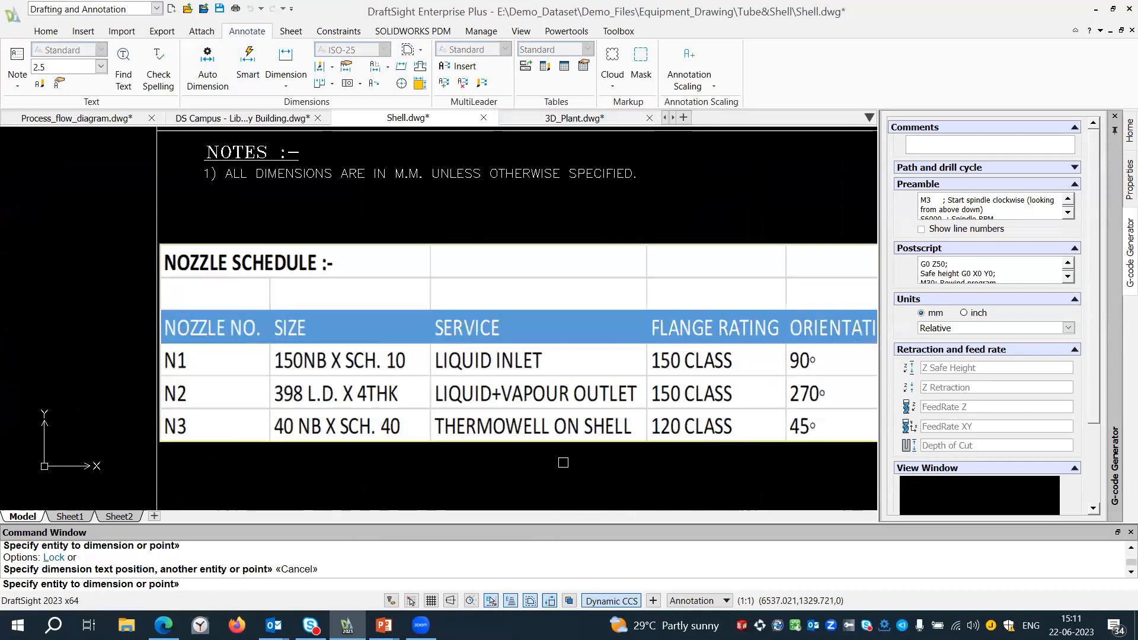
pyautogui.press('Escape')
pyautogui.scroll(-2, 564, 462)
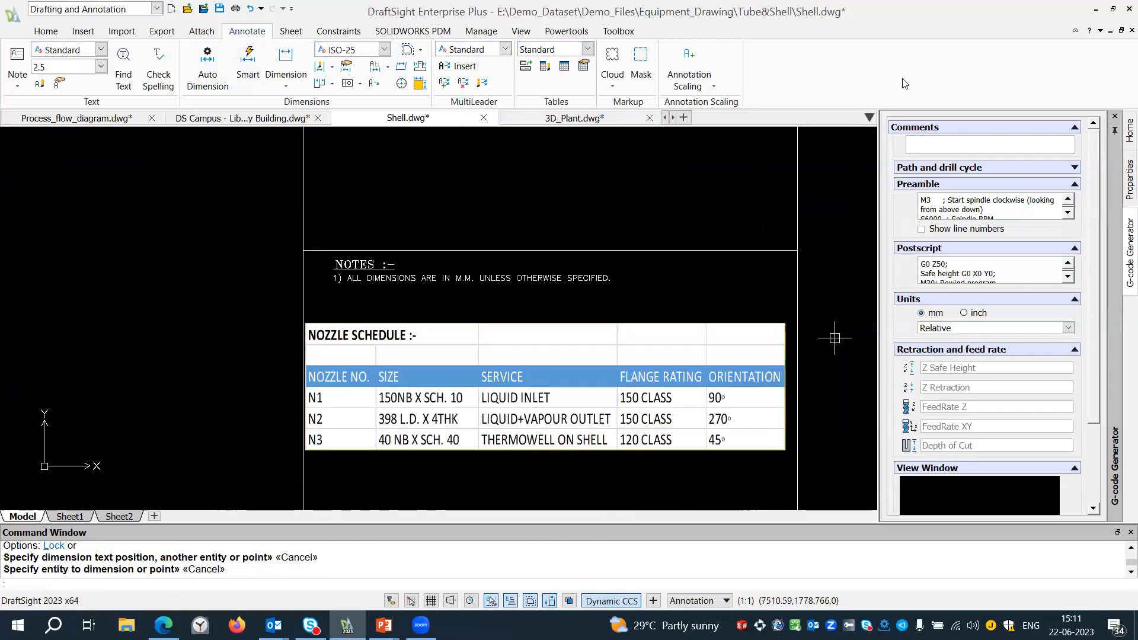
pyautogui.scroll(-4, 834, 338)
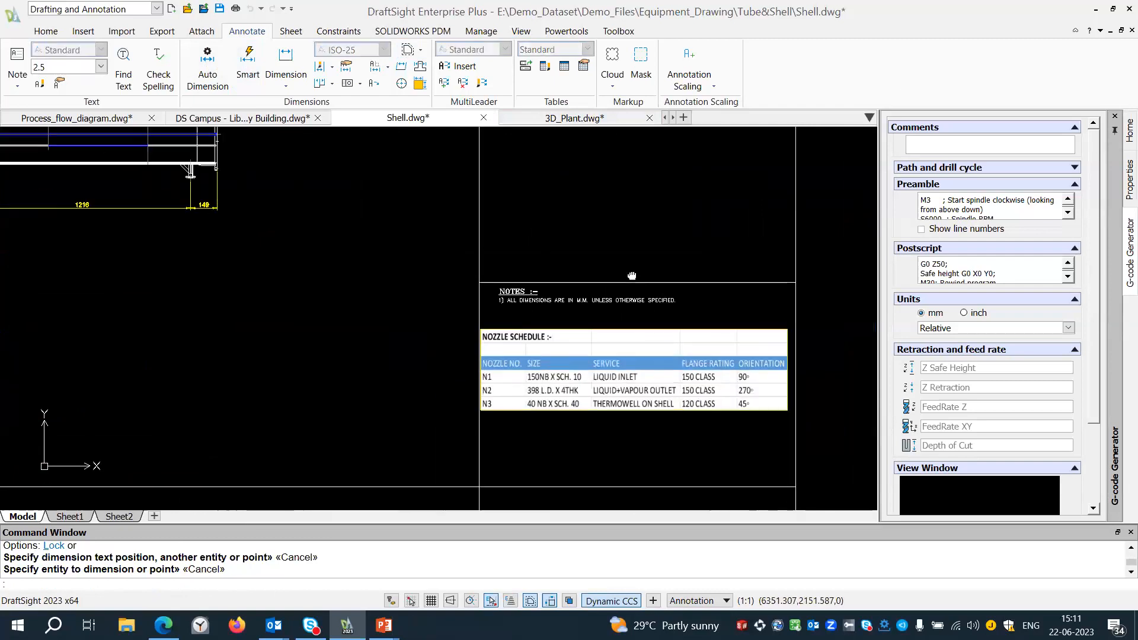
pyautogui.scroll(-1, 541, 246)
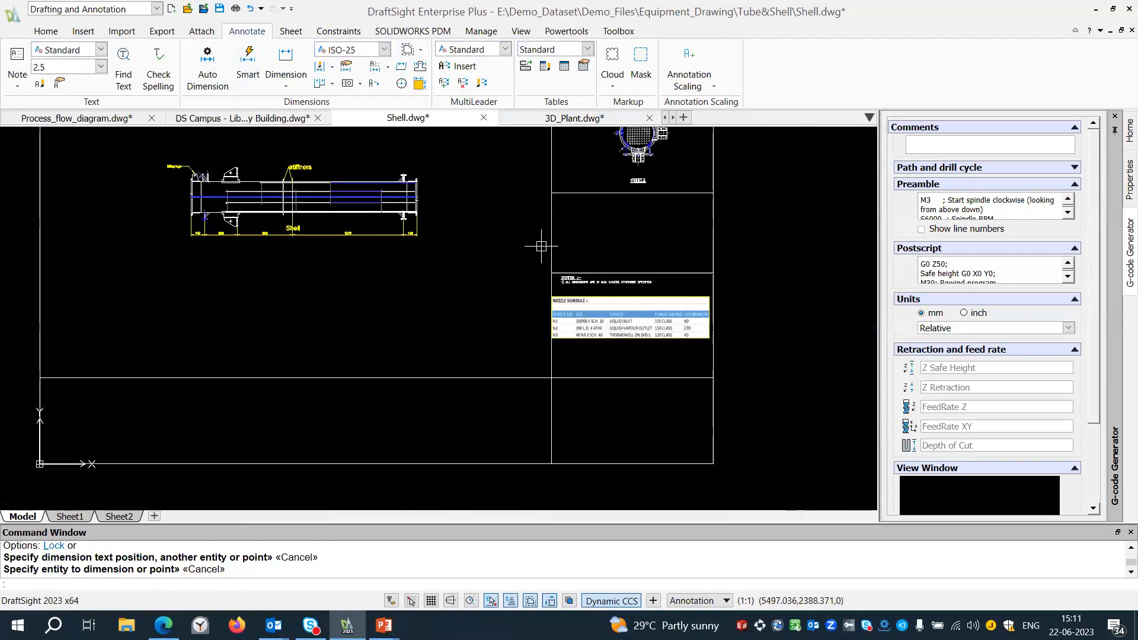
# Switch to the DS Campus - Library Building drawing and save it.
pyautogui.click(248, 119)
pyautogui.moveTo(278, 223); pyautogui.dragTo(384, 193, button='middle')
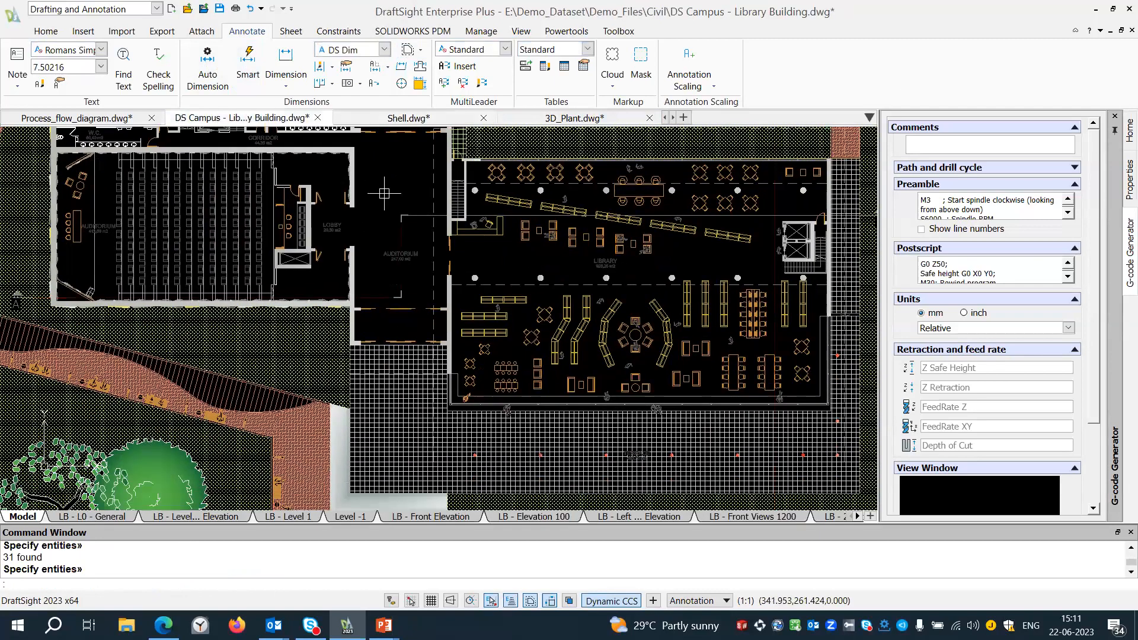
pyautogui.scroll(-2, 384, 193)
pyautogui.moveTo(386, 446); pyautogui.dragTo(398, 388, button='middle')
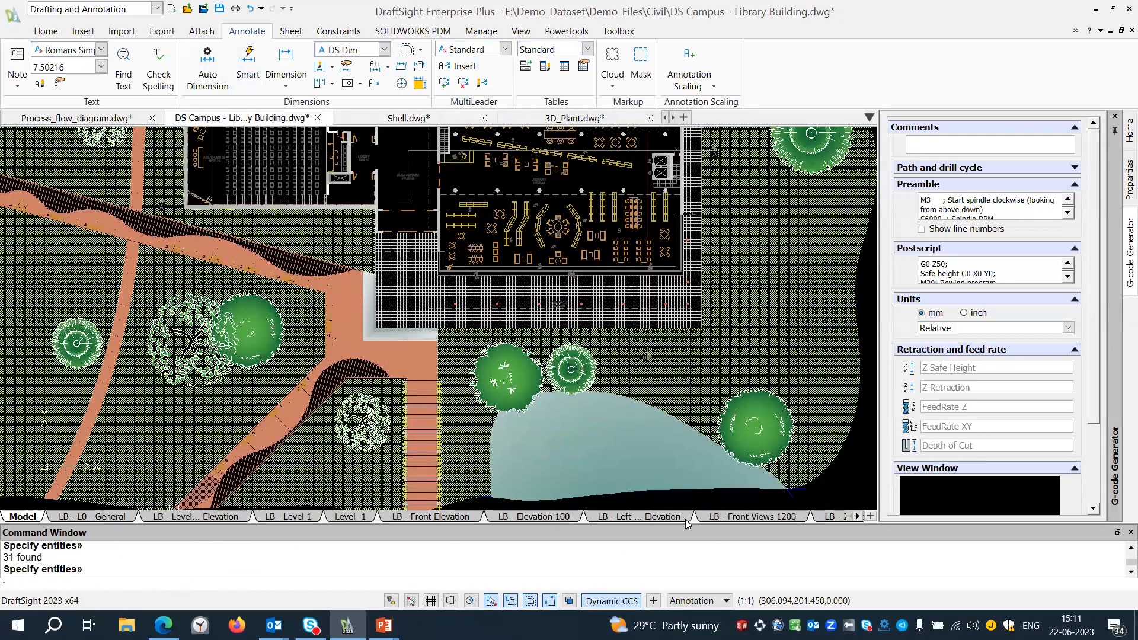
pyautogui.click(5, 21)
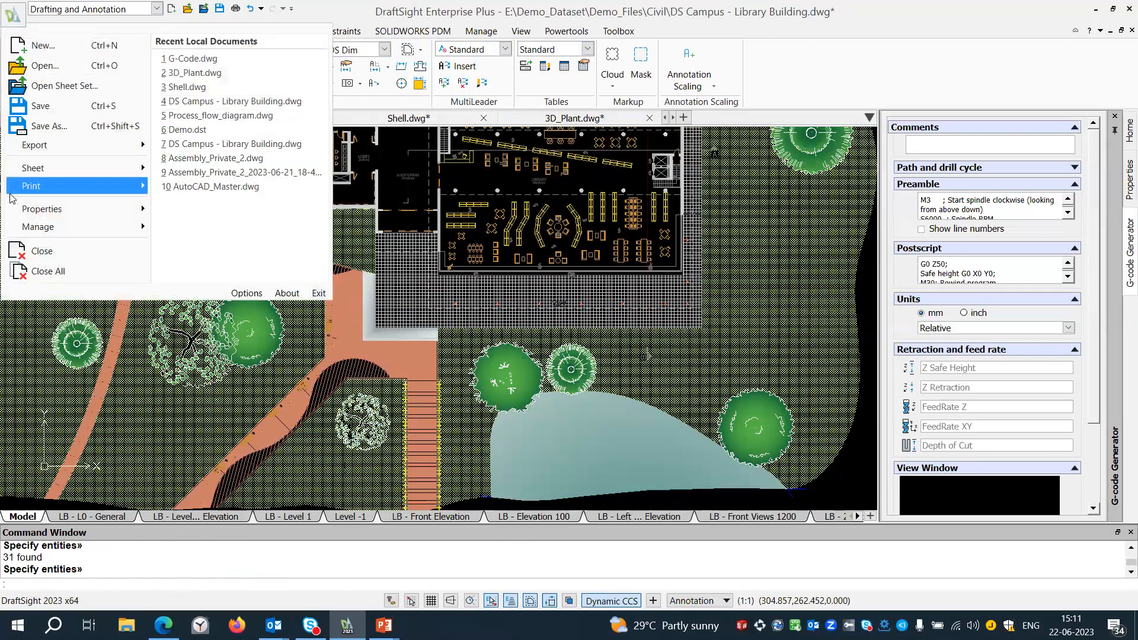
pyautogui.moveTo(12, 187)
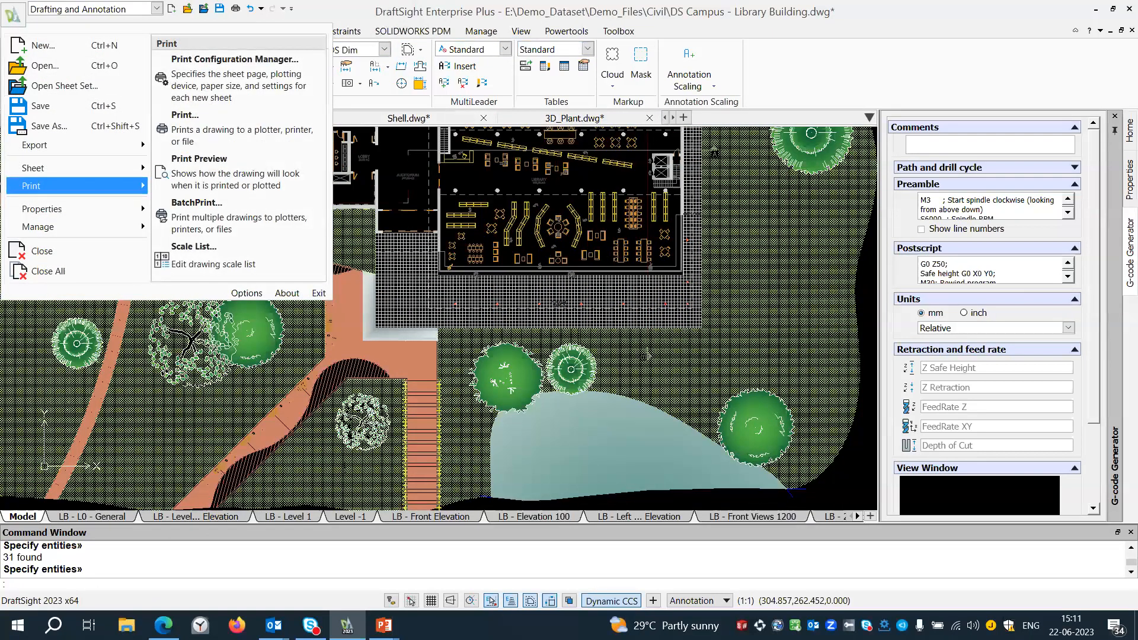
pyautogui.click(212, 10)
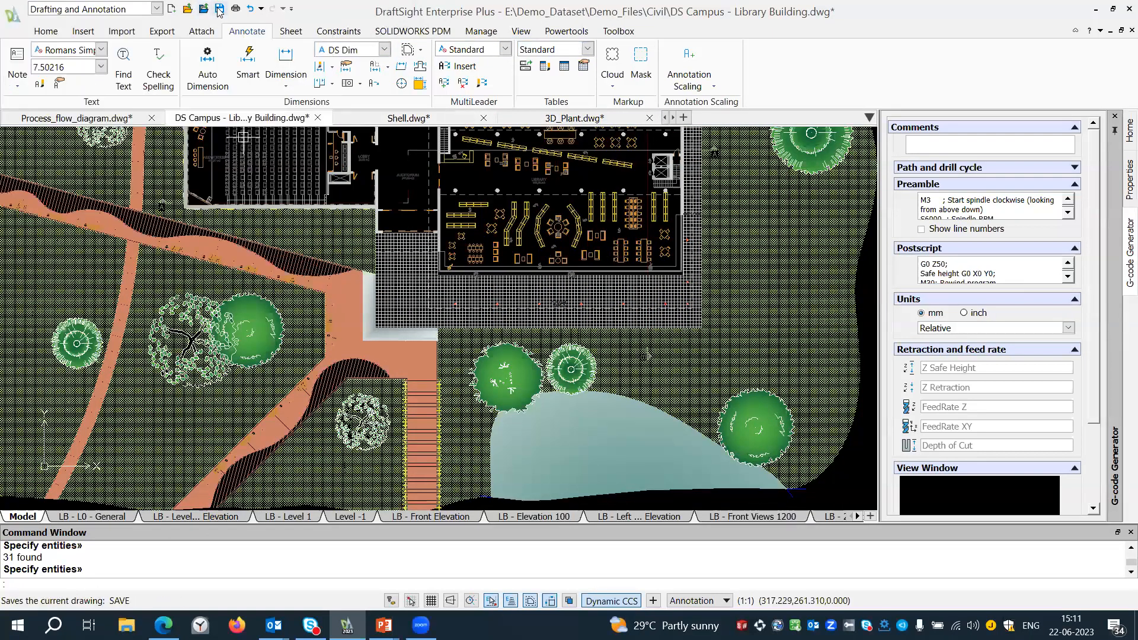
# Open BatchPrint for the library building drawing, review the listed sheets and their status, and close it without printing.
pyautogui.click(5, 20)
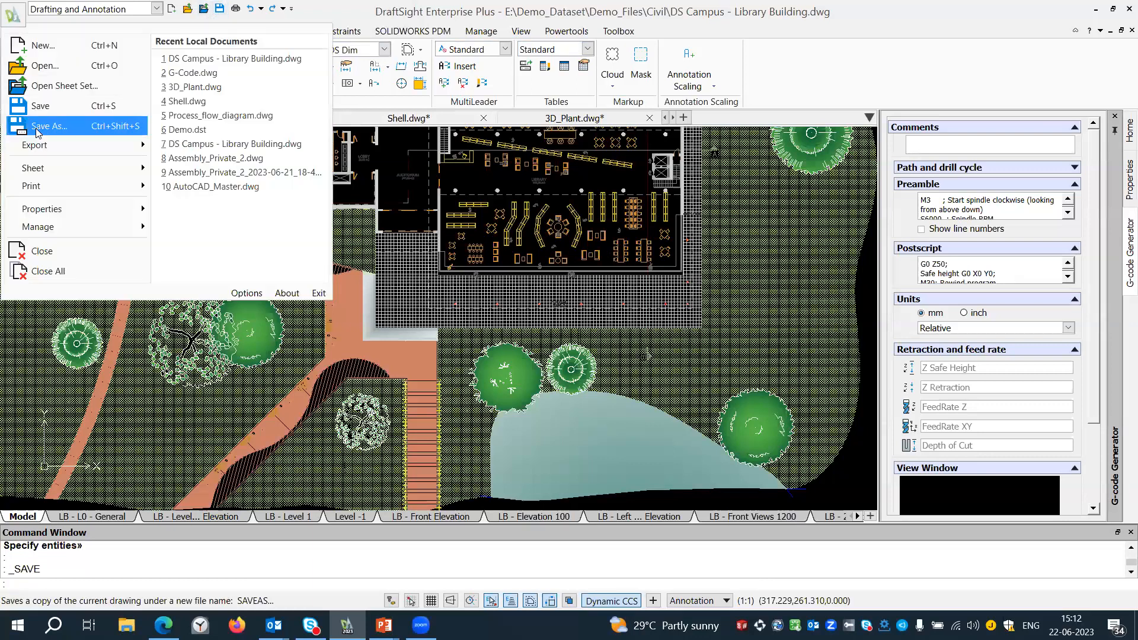
pyautogui.moveTo(33, 186)
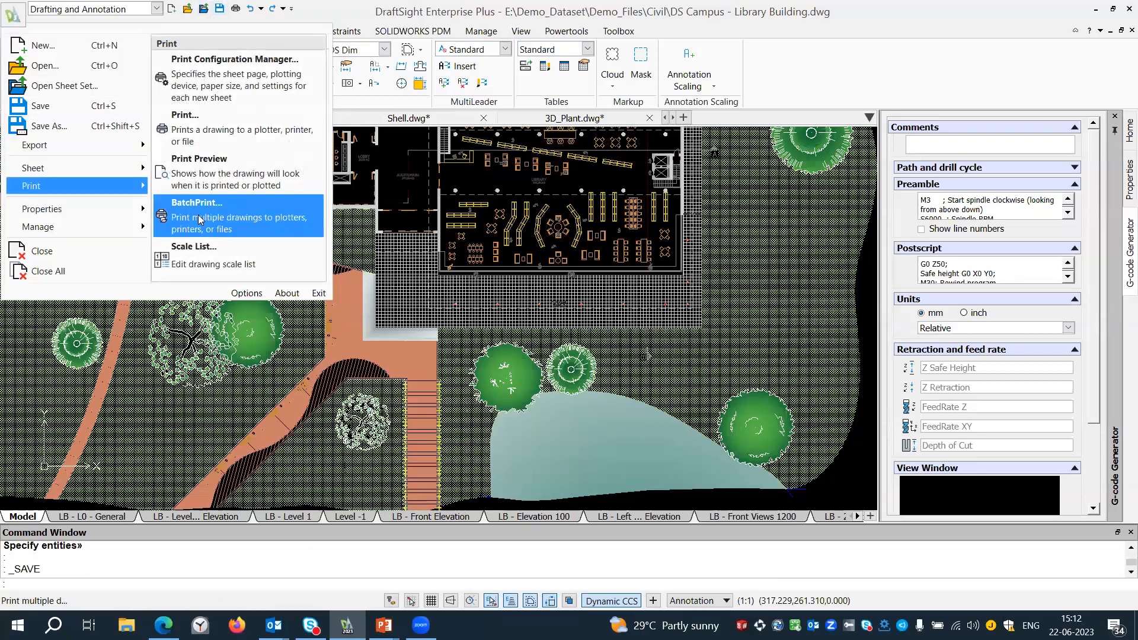
pyautogui.click(200, 219)
pyautogui.click(539, 316)
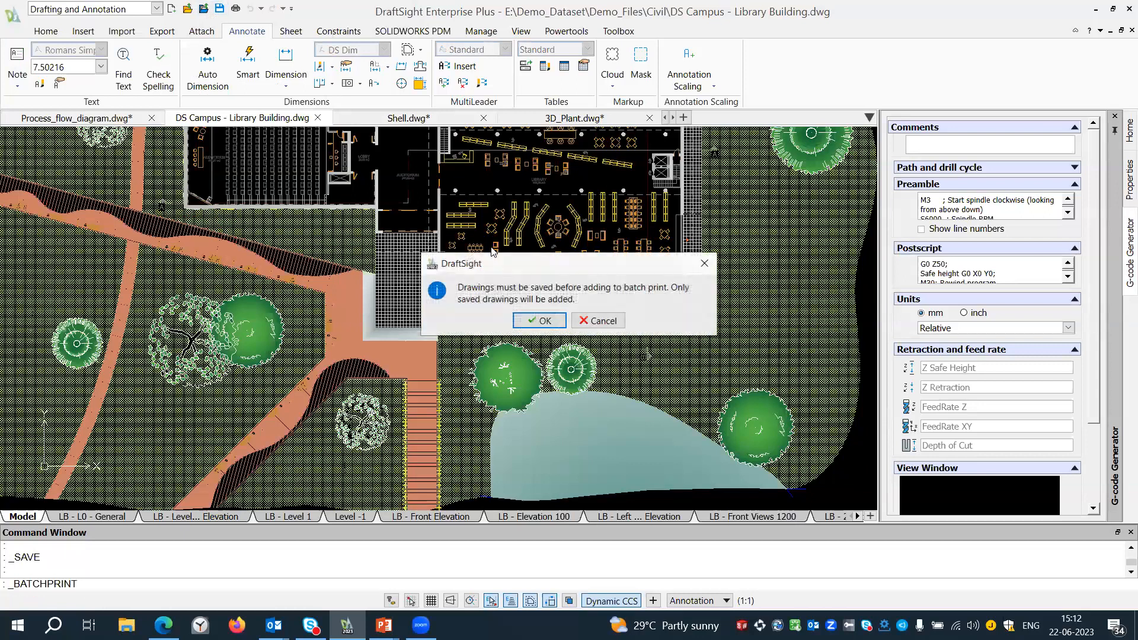
pyautogui.click(538, 321)
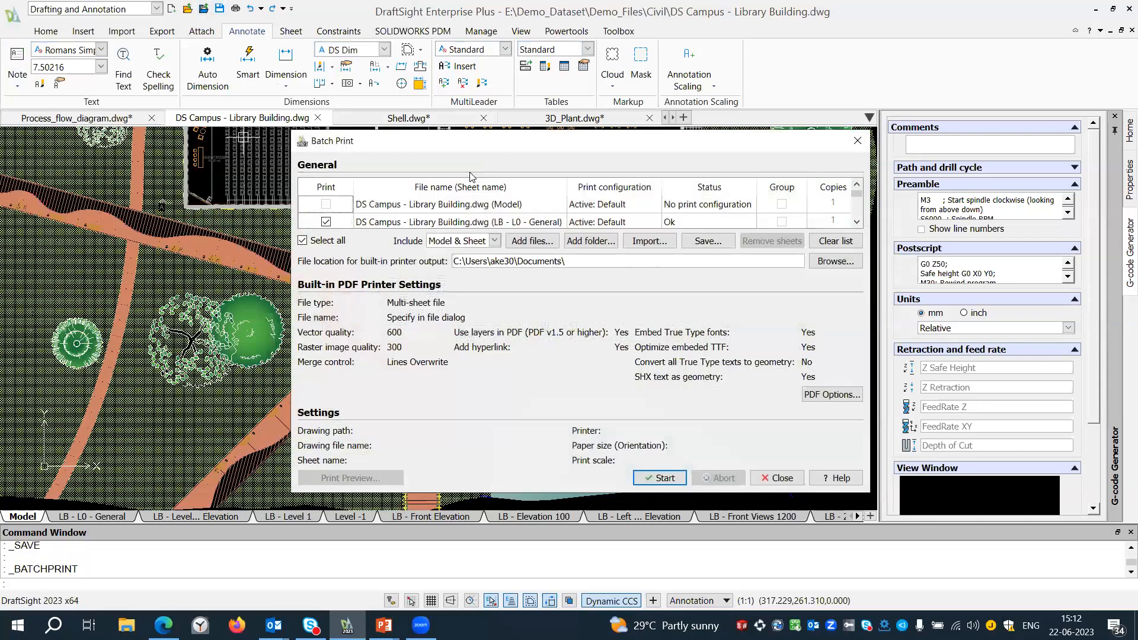
pyautogui.scroll(-2, 676, 206)
pyautogui.scroll(-1, 677, 207)
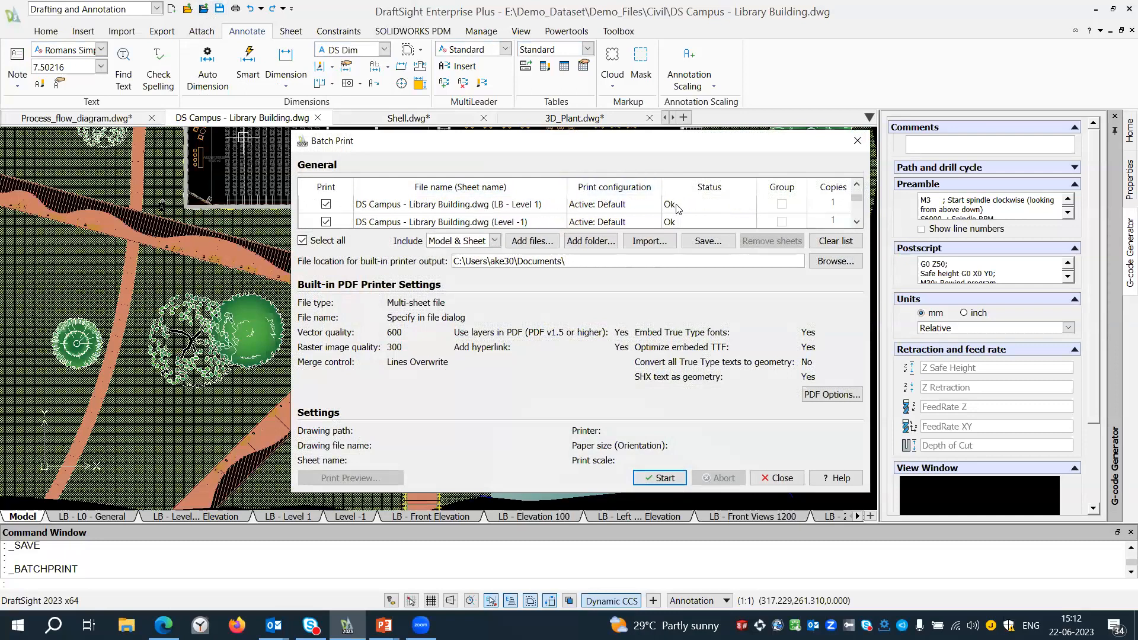
pyautogui.click(857, 143)
pyautogui.click(569, 316)
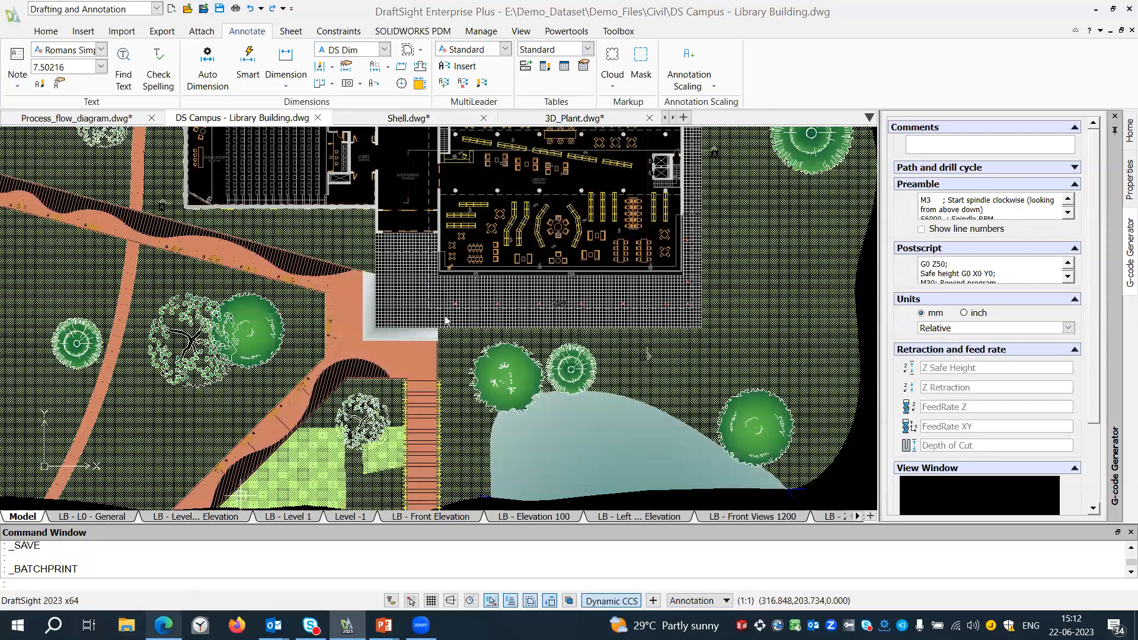
# Switch to Microsoft Edge and look through the cafeteria sheets in DS - Campus ALL.pdf.
pyautogui.scroll(-10, 521, 351)
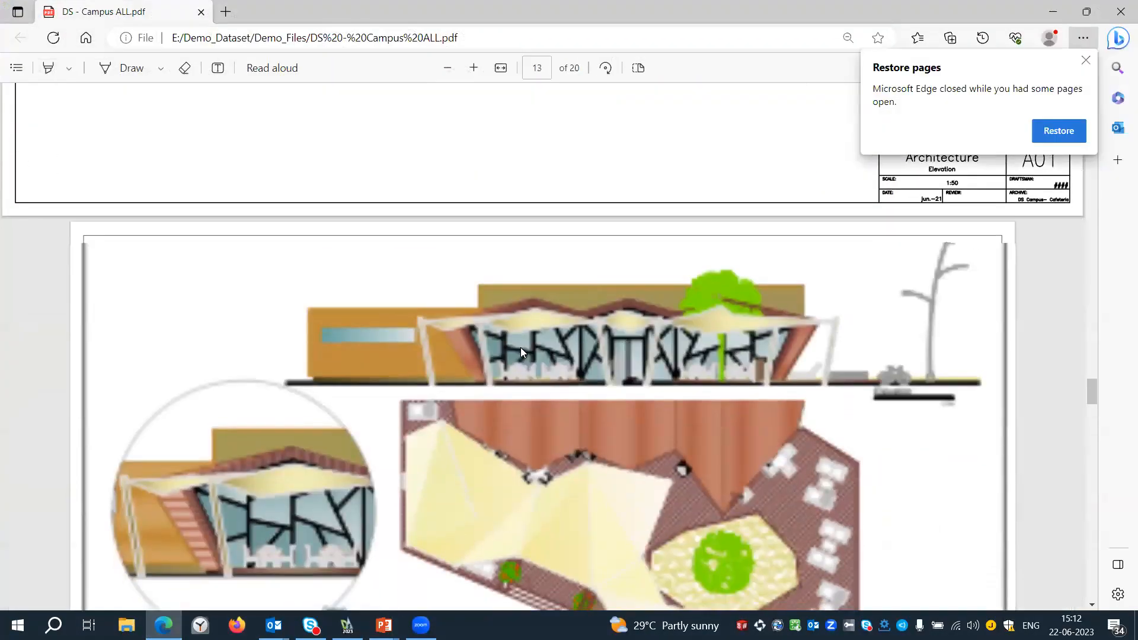
pyautogui.scroll(-3, 520, 347)
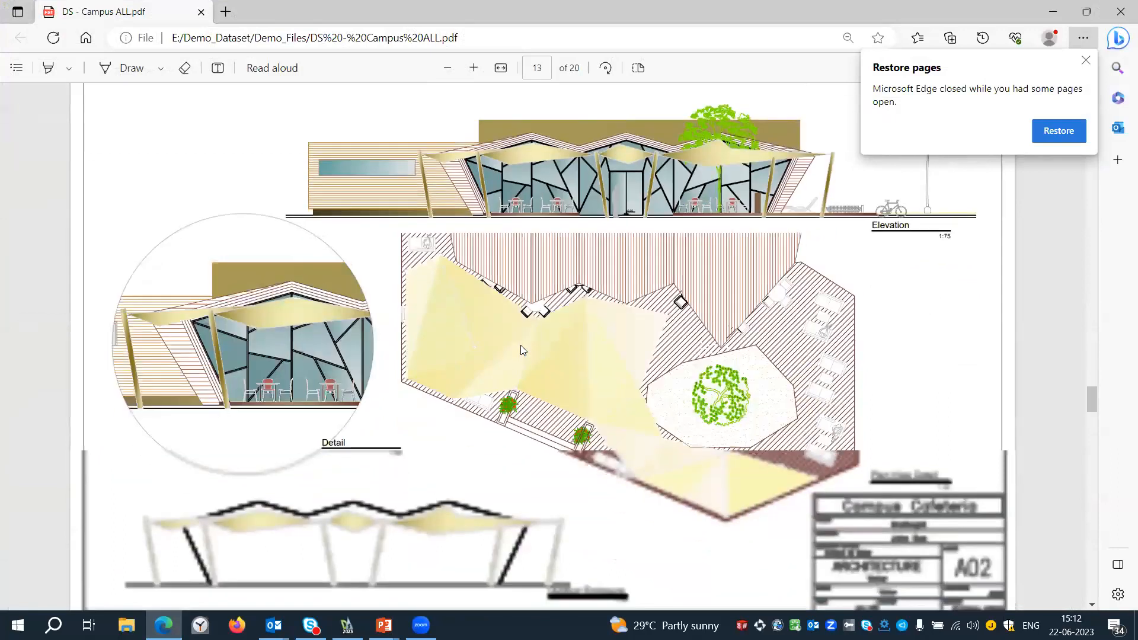
pyautogui.scroll(-3, 521, 347)
pyautogui.scroll(-2, 520, 345)
pyautogui.scroll(3, 520, 346)
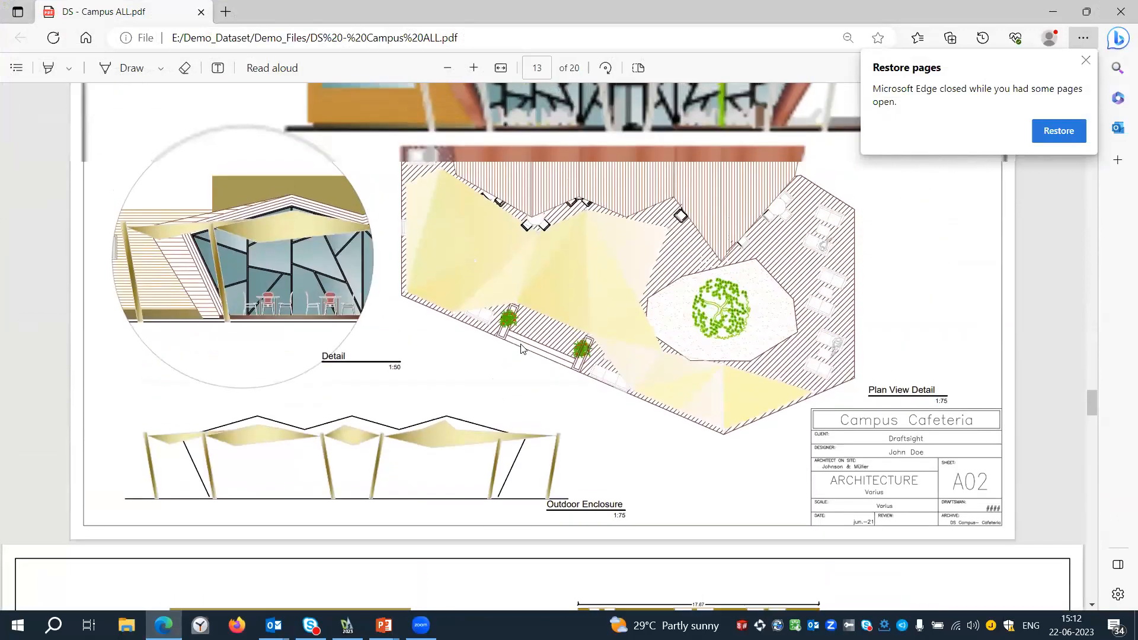
pyautogui.scroll(1, 521, 348)
pyautogui.scroll(-8, 521, 348)
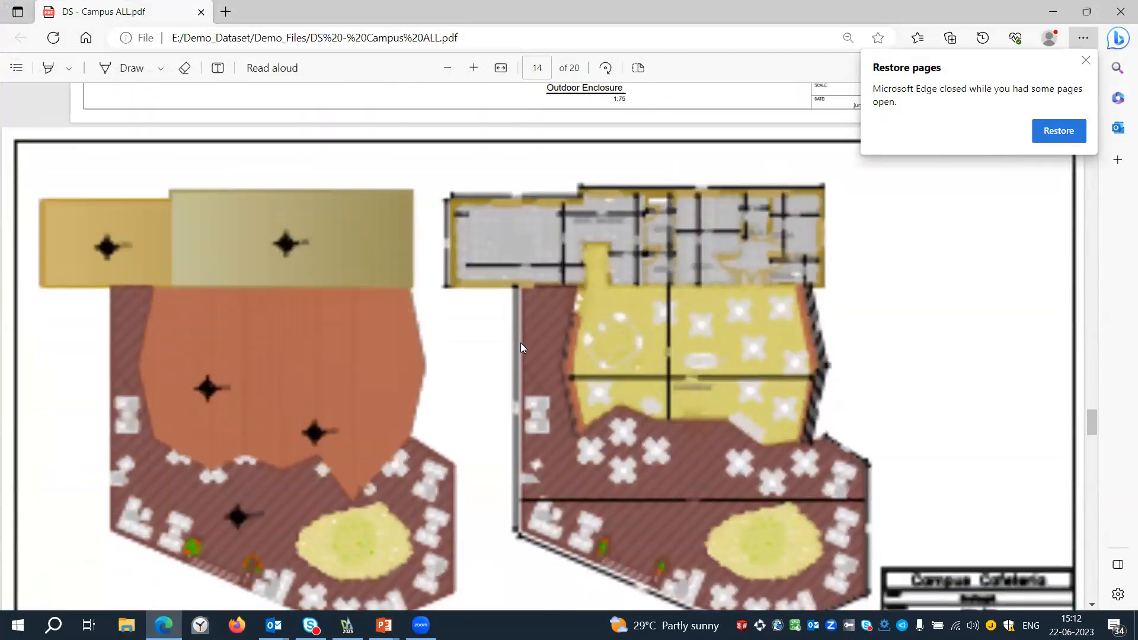
pyautogui.click(1053, 11)
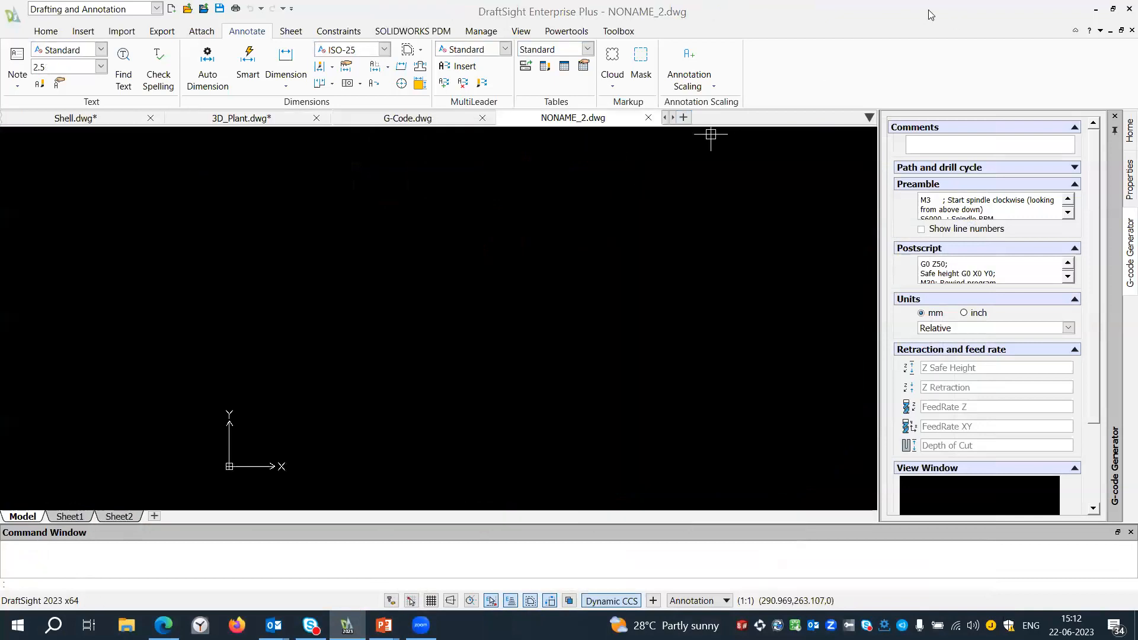
# Start a PDF import in the blank NONAME_2 drawing and choose PDF_import.pdf from Demo_Files as the source.
pyautogui.click(86, 32)
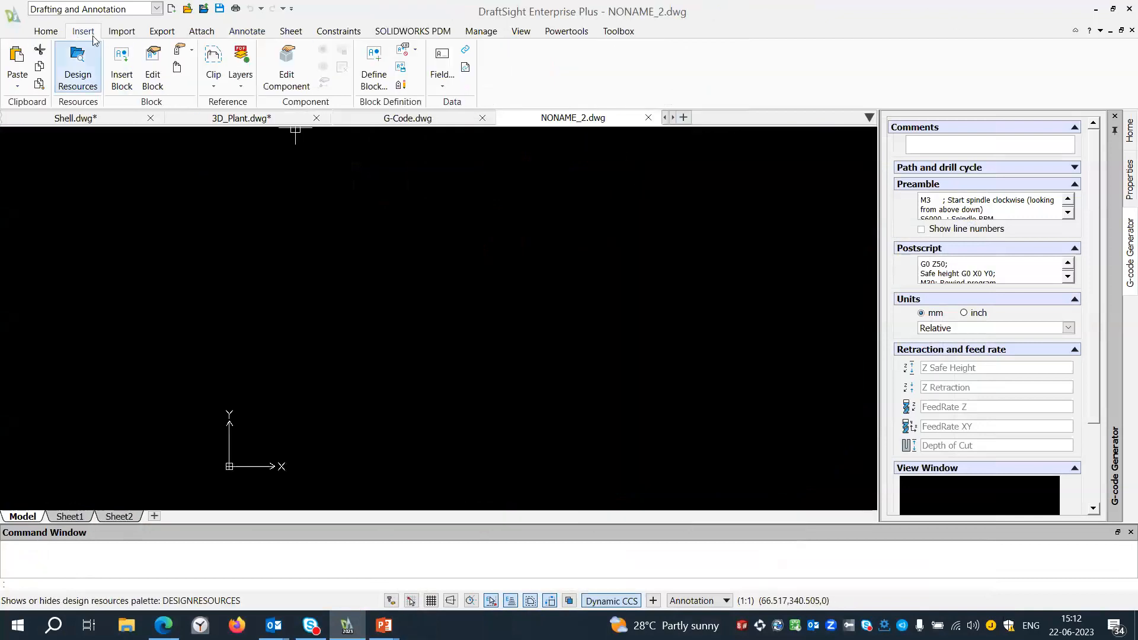
pyautogui.click(116, 29)
pyautogui.click(74, 62)
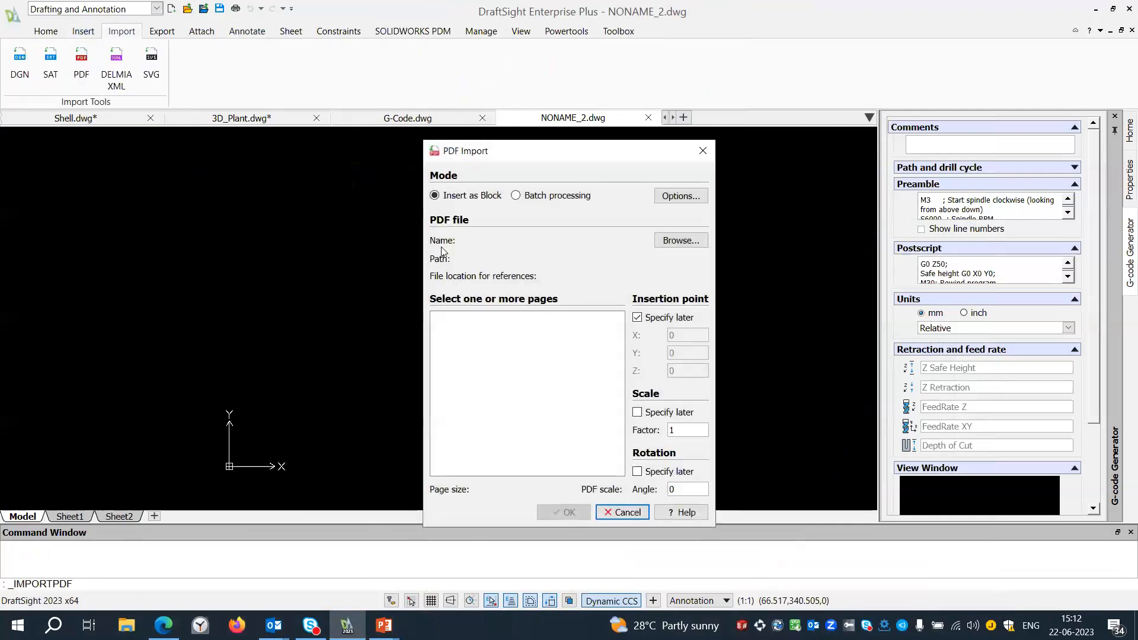
pyautogui.click(681, 241)
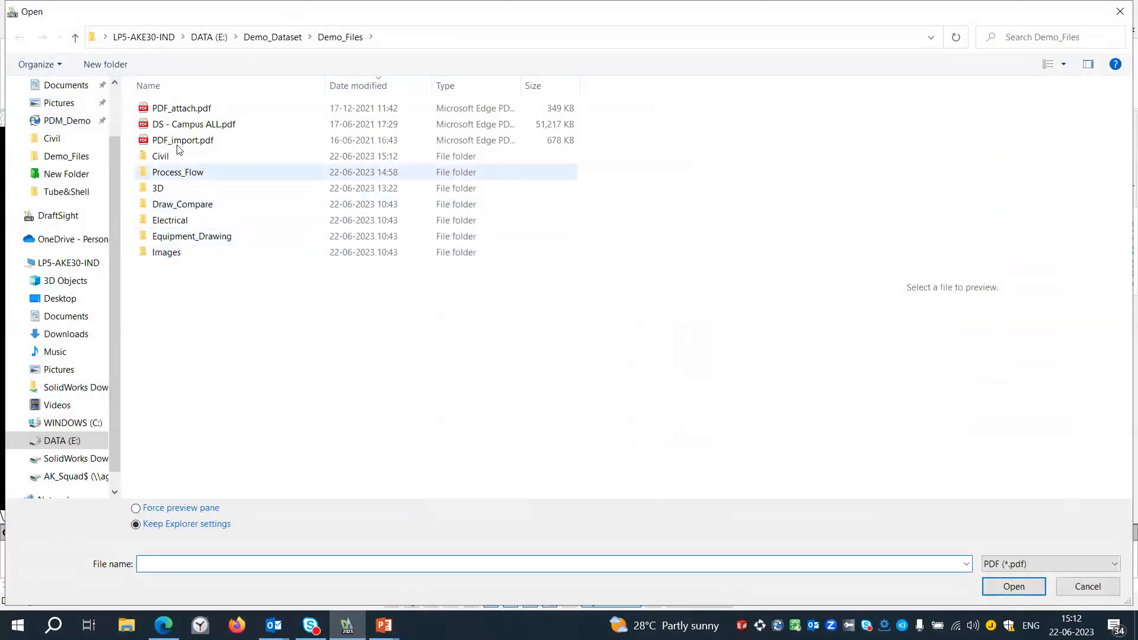
pyautogui.click(188, 141)
pyautogui.click(1023, 590)
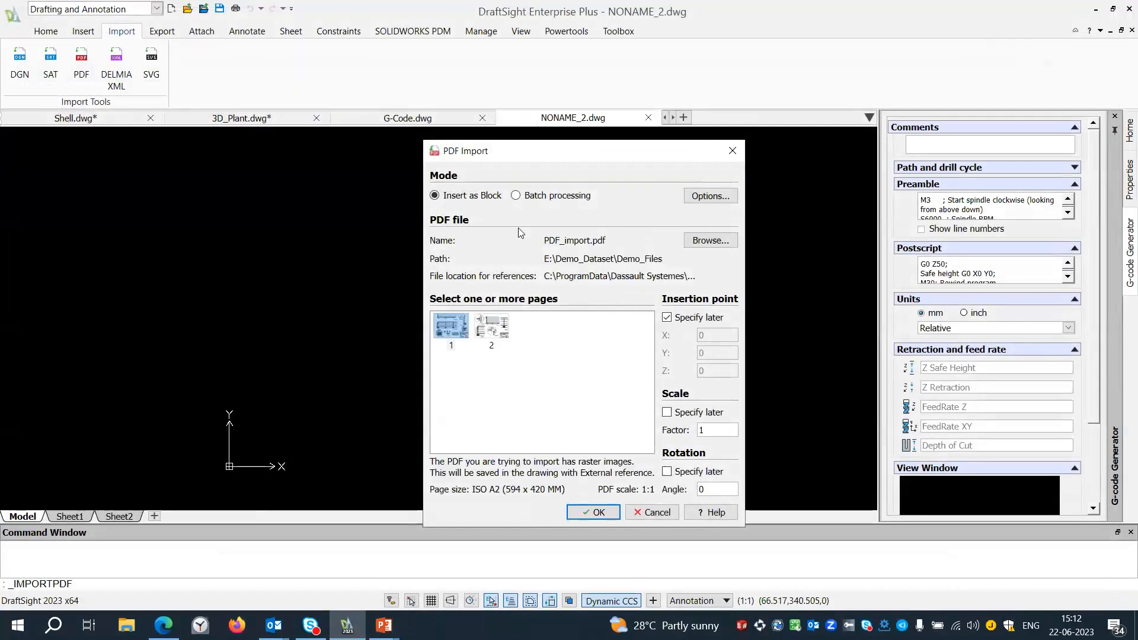
# Insert page 1 of the PDF as a block at 0,0.
pyautogui.moveTo(488, 157); pyautogui.dragTo(436, 94)
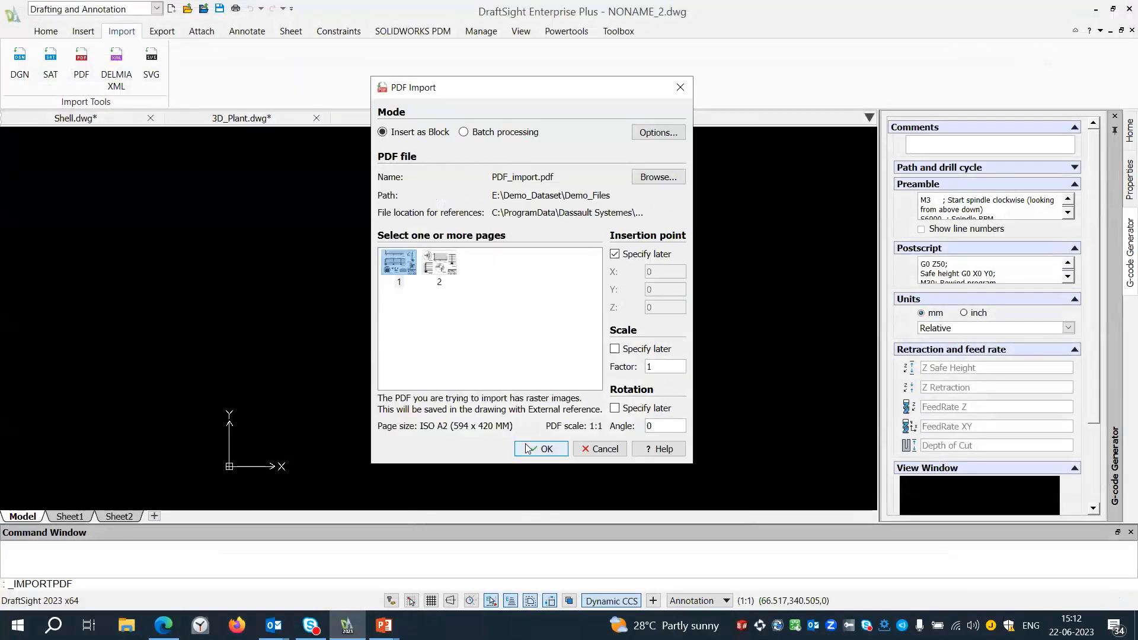
pyautogui.click(540, 448)
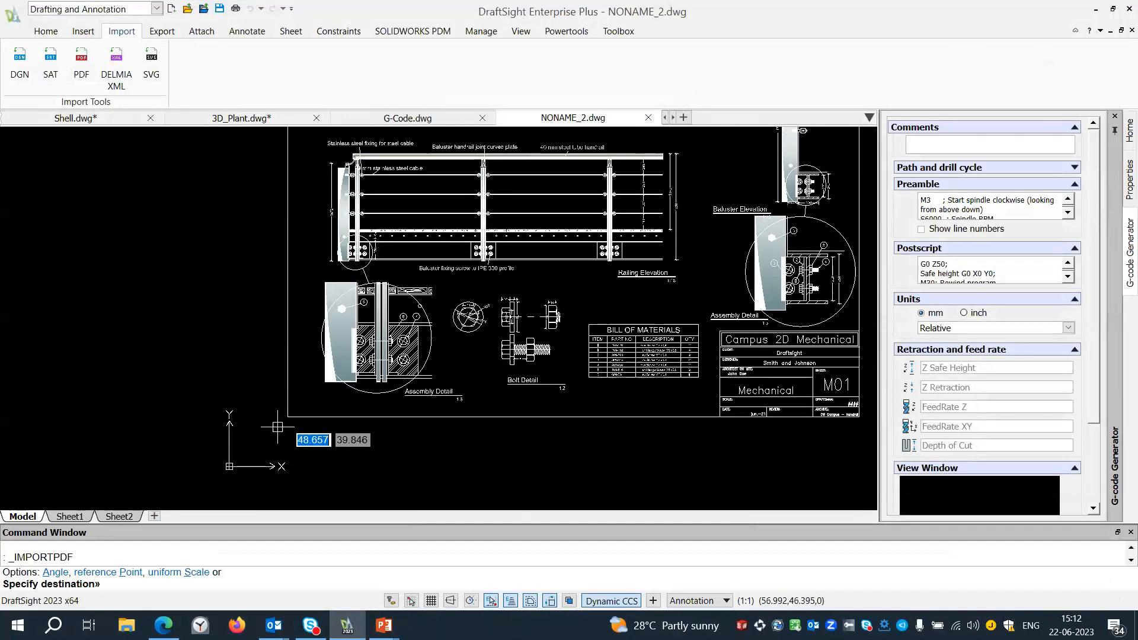
pyautogui.write('0')
pyautogui.press('Tab')
pyautogui.write('0')
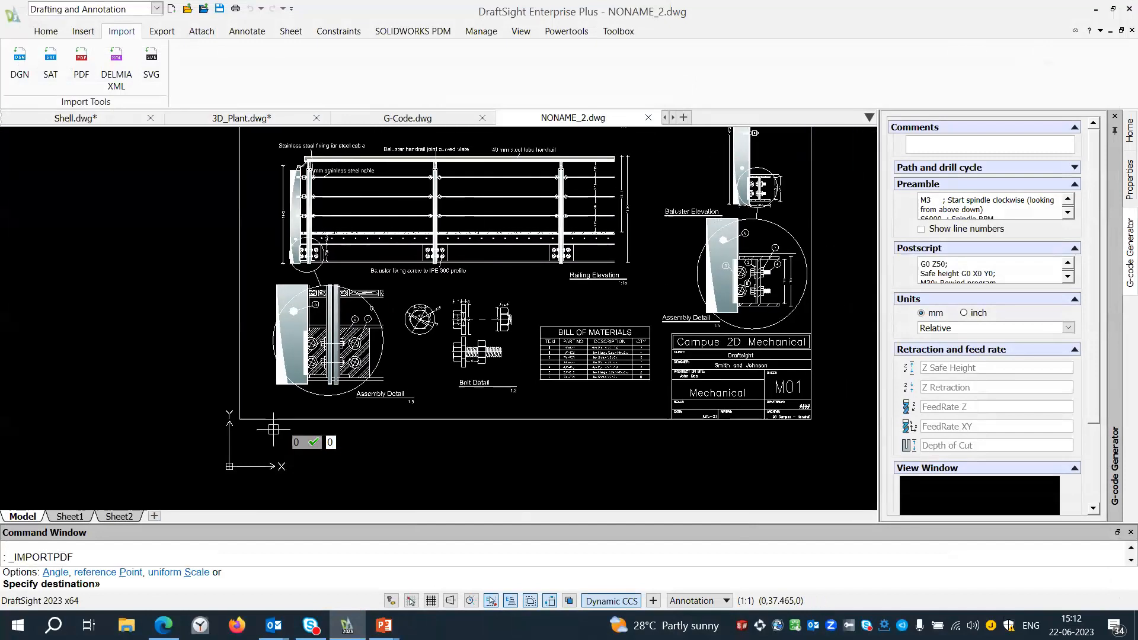
pyautogui.press('Return')
# Explode the imported PDF block into individual entities.
pyautogui.scroll(-3, 406, 307)
pyautogui.write('expl')
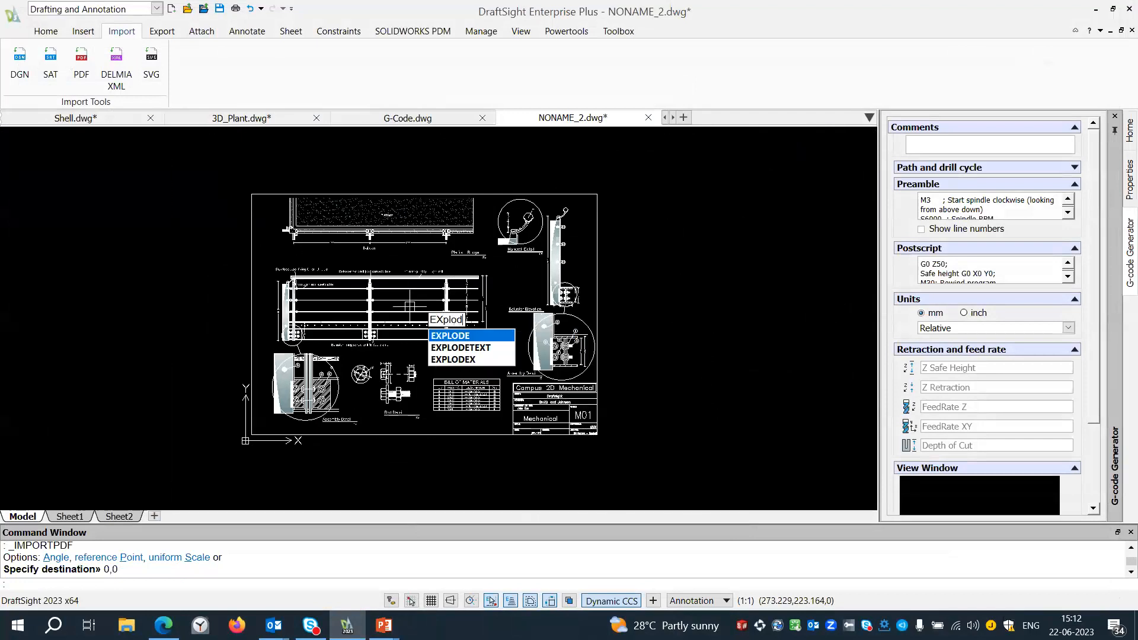
pyautogui.press('Return')
pyautogui.click(576, 481)
pyautogui.click(478, 405)
pyautogui.press('Return')
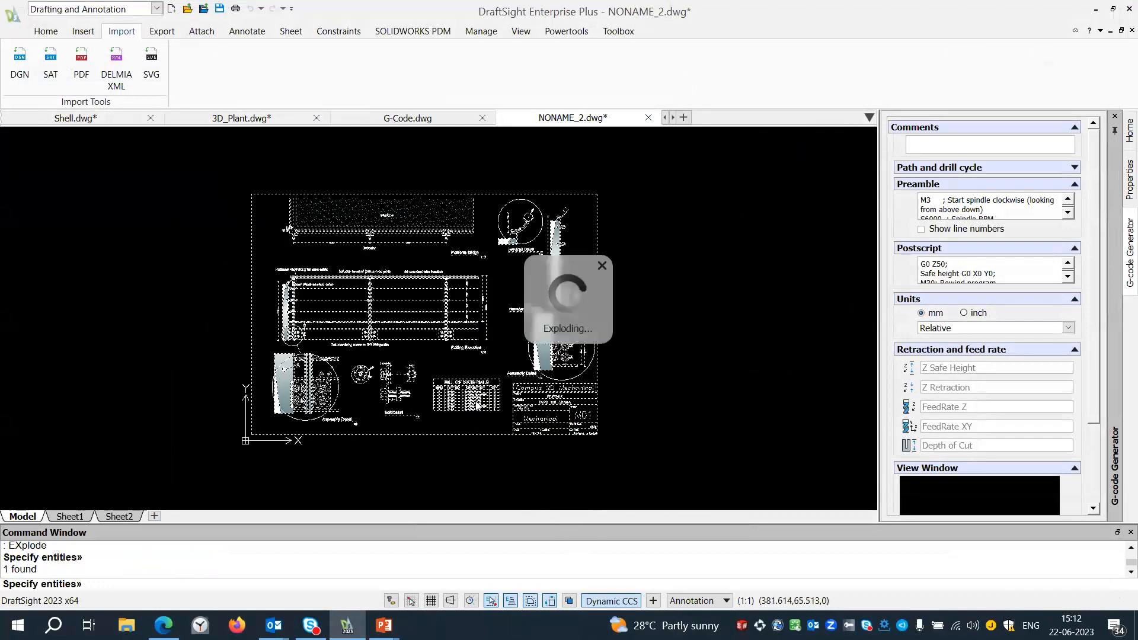
# Open the Railing Elevation title for note editing to check that its text is editable, and close the editor unchanged.
pyautogui.scroll(5, 464, 351)
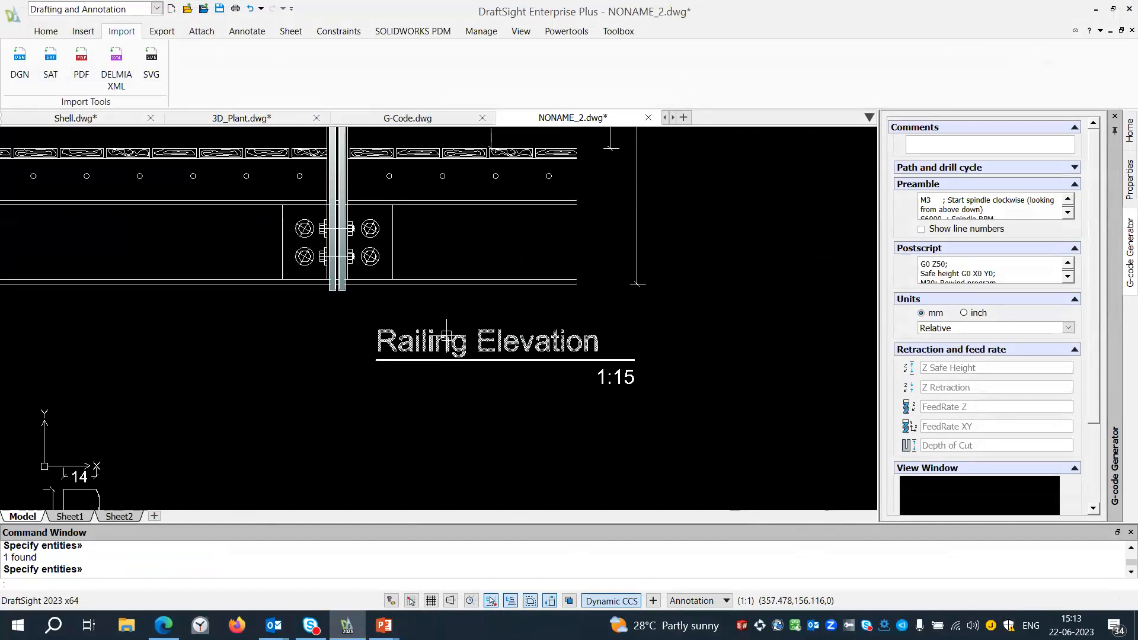
pyautogui.doubleClick(444, 341)
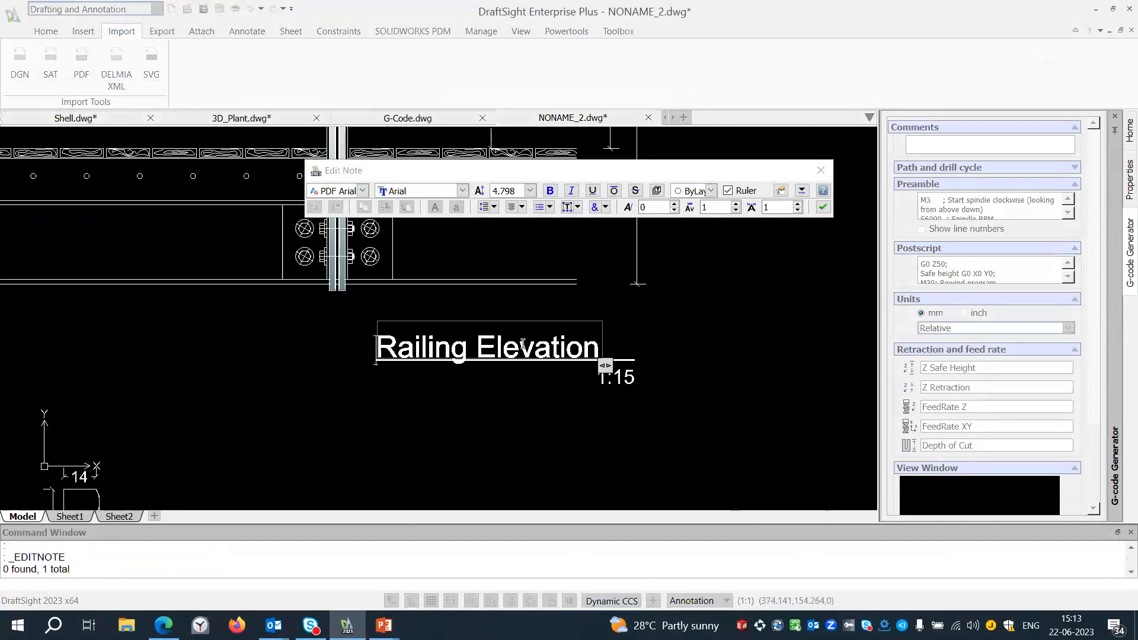
pyautogui.click(821, 172)
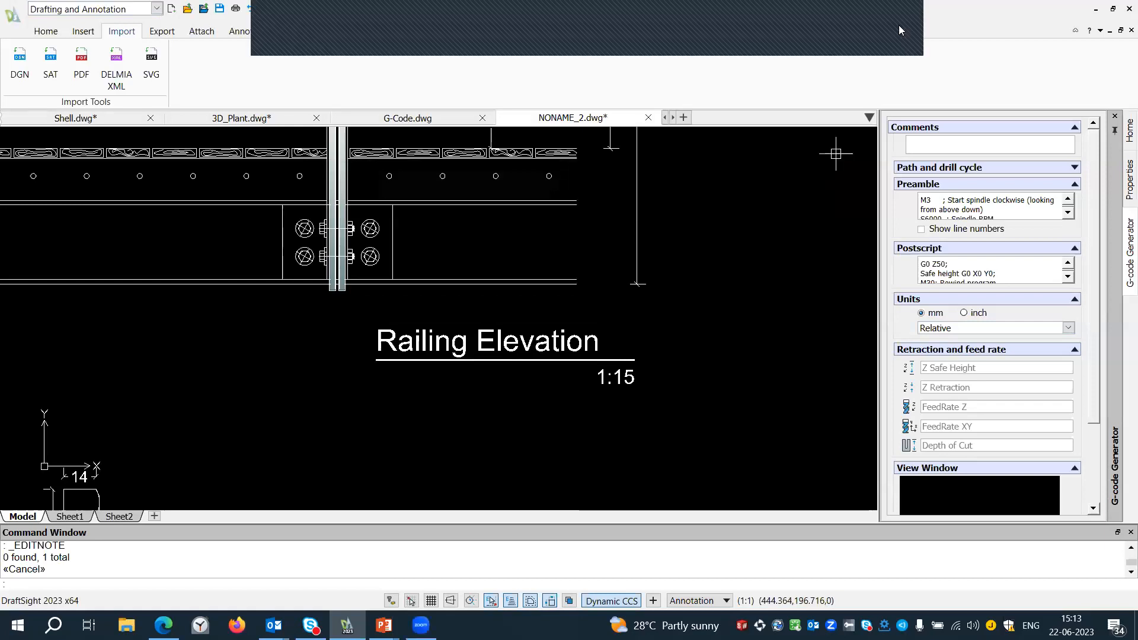
# Switch to the Shell.dwg drawing, show the References palette and start attaching a drawing.
pyautogui.click(162, 31)
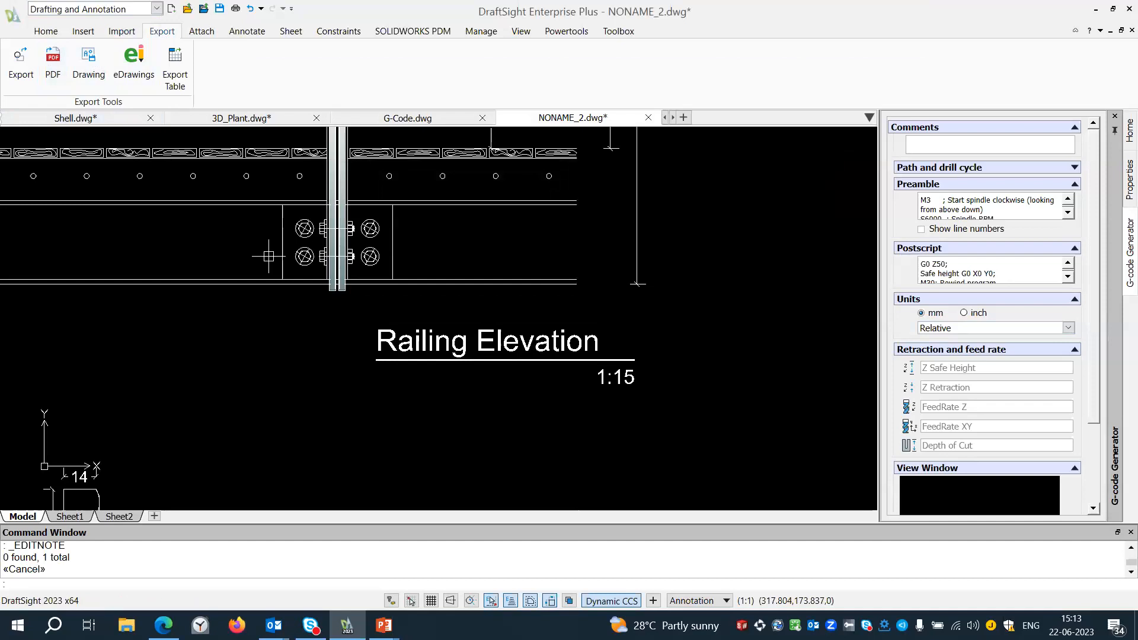
pyautogui.scroll(-2, 285, 273)
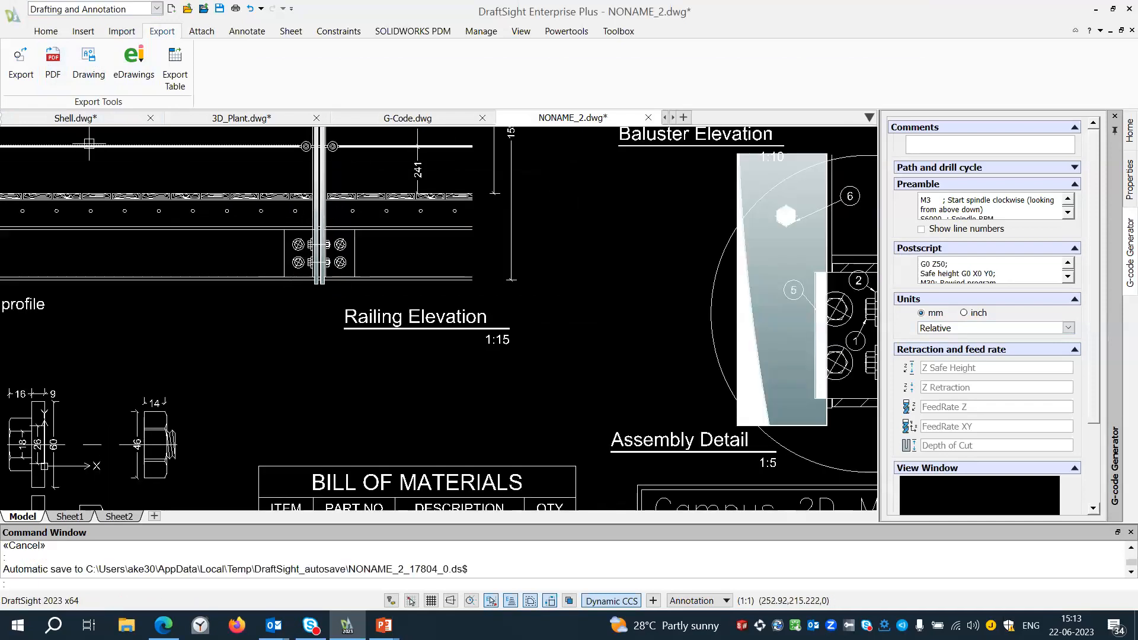
pyautogui.hotkey('ctrl', 'Tab')
pyautogui.scroll(2, 168, 212)
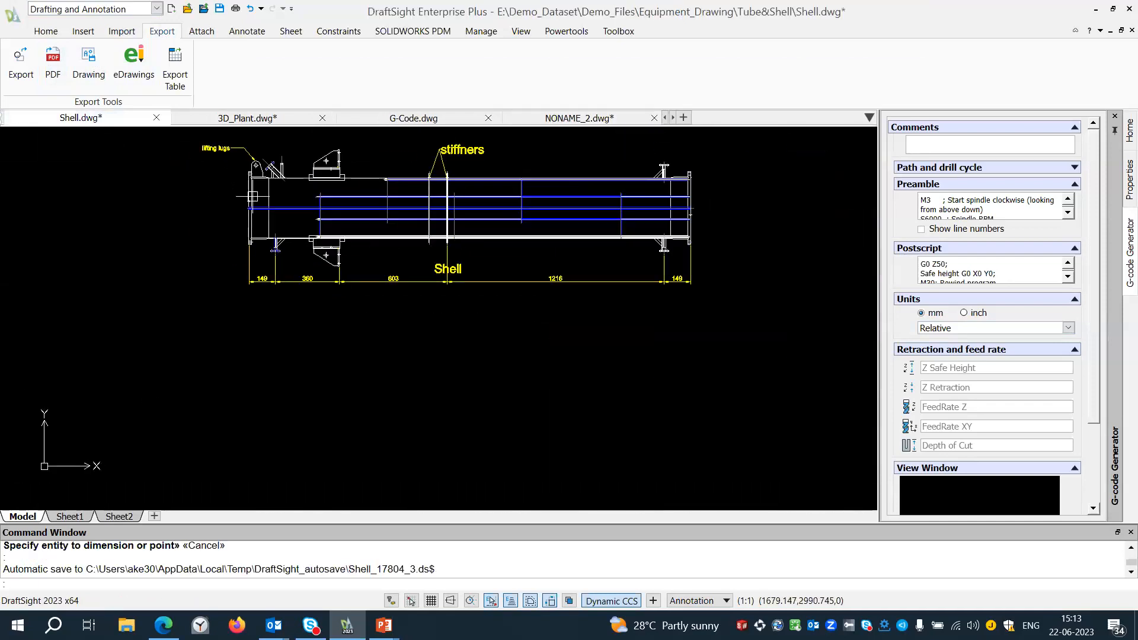
pyautogui.rightClick(1074, 67)
pyautogui.click(1017, 186)
pyautogui.click(936, 131)
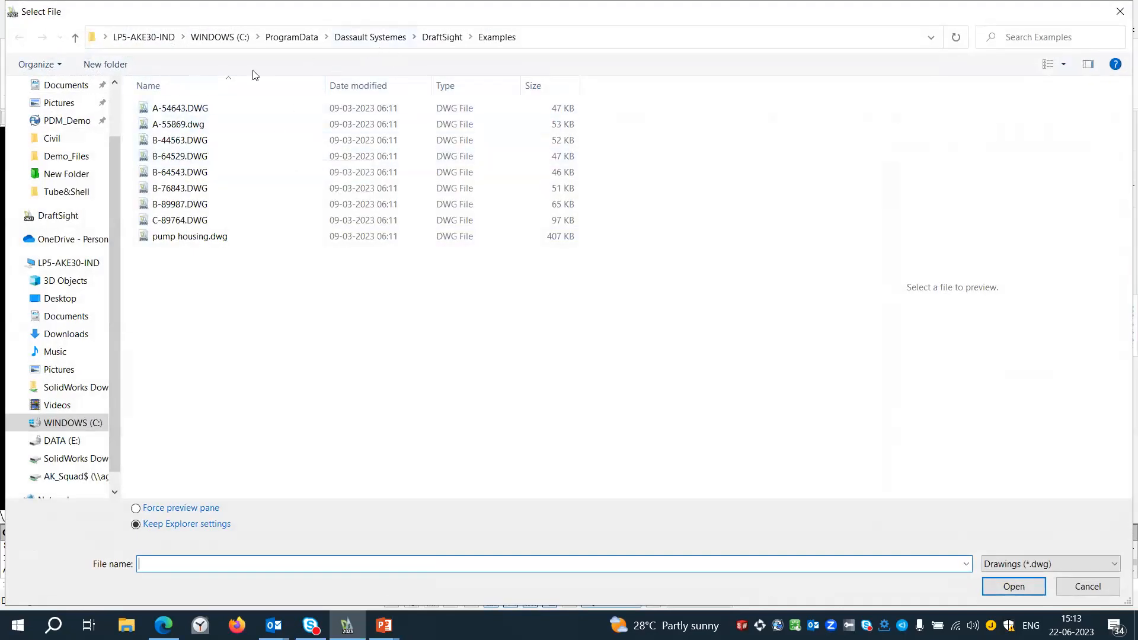
# Attach Left_Cover.dwg from E:\Demo_Dataset\Demo_Files\Equipment_Drawing\Tube&Shell as a reference at 0,0,0 with scale 1 and rotation 0.
pyautogui.click(59, 440)
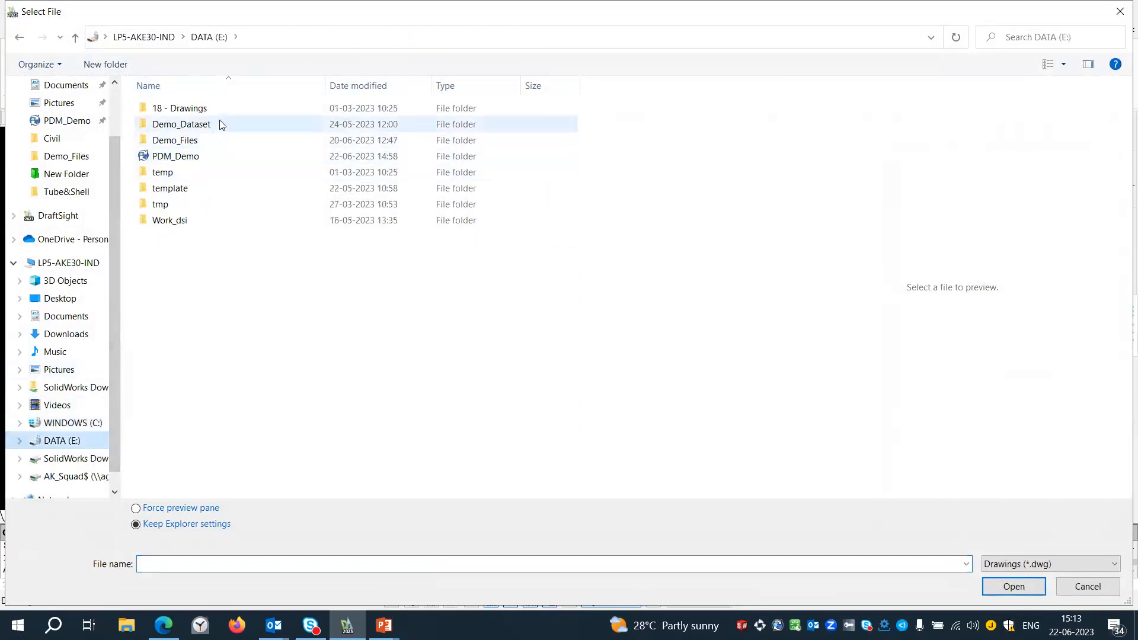
pyautogui.doubleClick(219, 124)
pyautogui.doubleClick(198, 141)
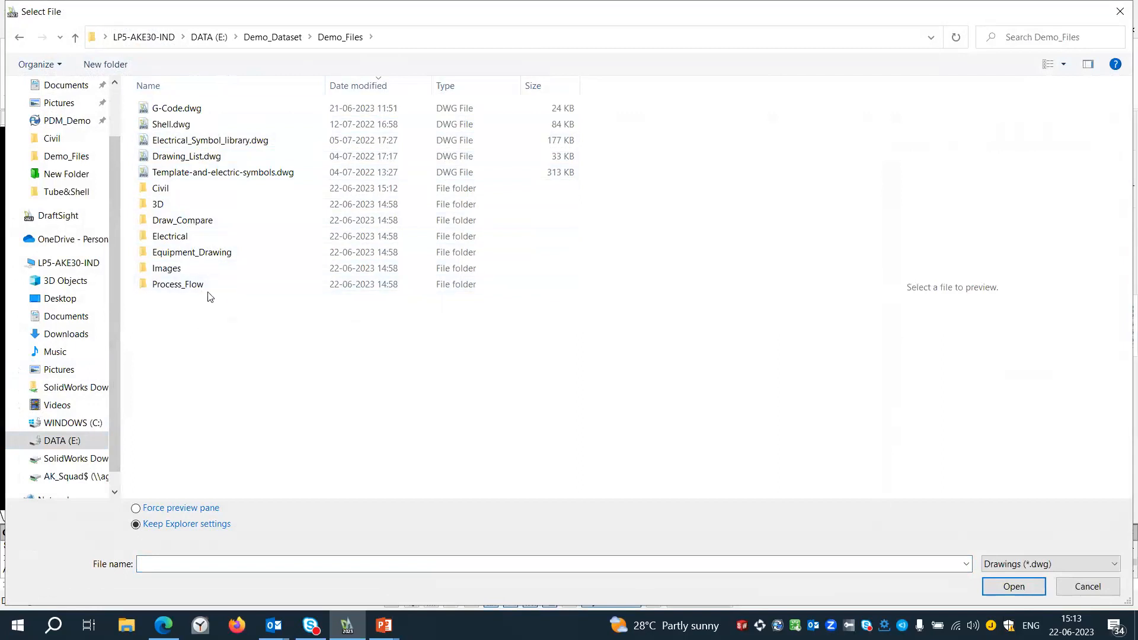
pyautogui.doubleClick(211, 252)
pyautogui.click(178, 108)
pyautogui.click(196, 114)
pyautogui.click(267, 102)
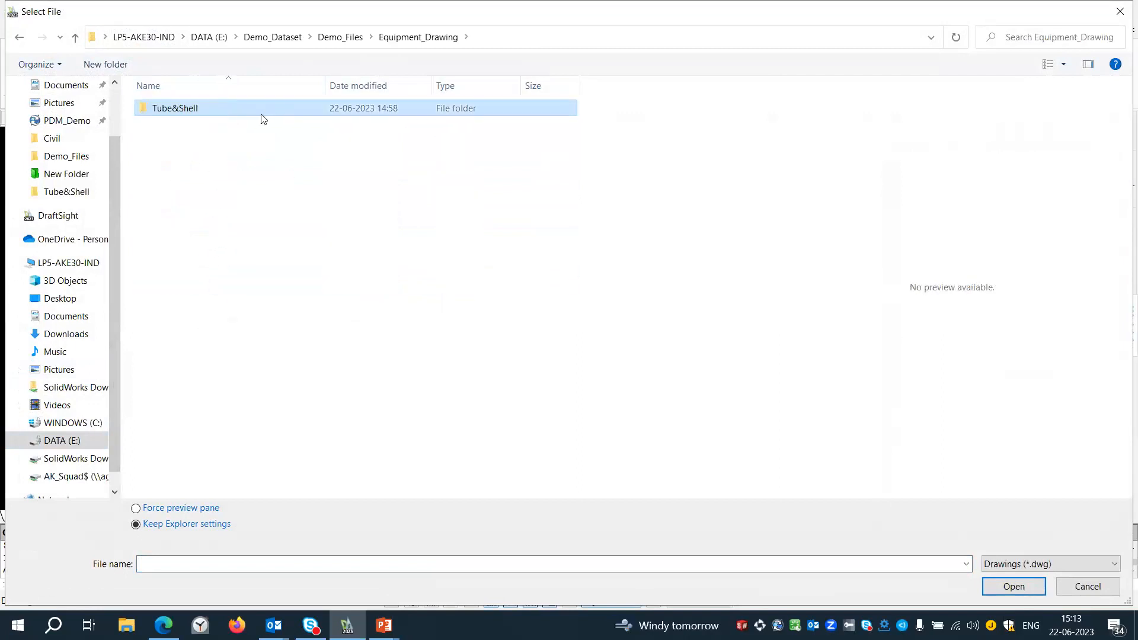
pyautogui.doubleClick(262, 116)
pyautogui.click(204, 112)
pyautogui.click(1033, 585)
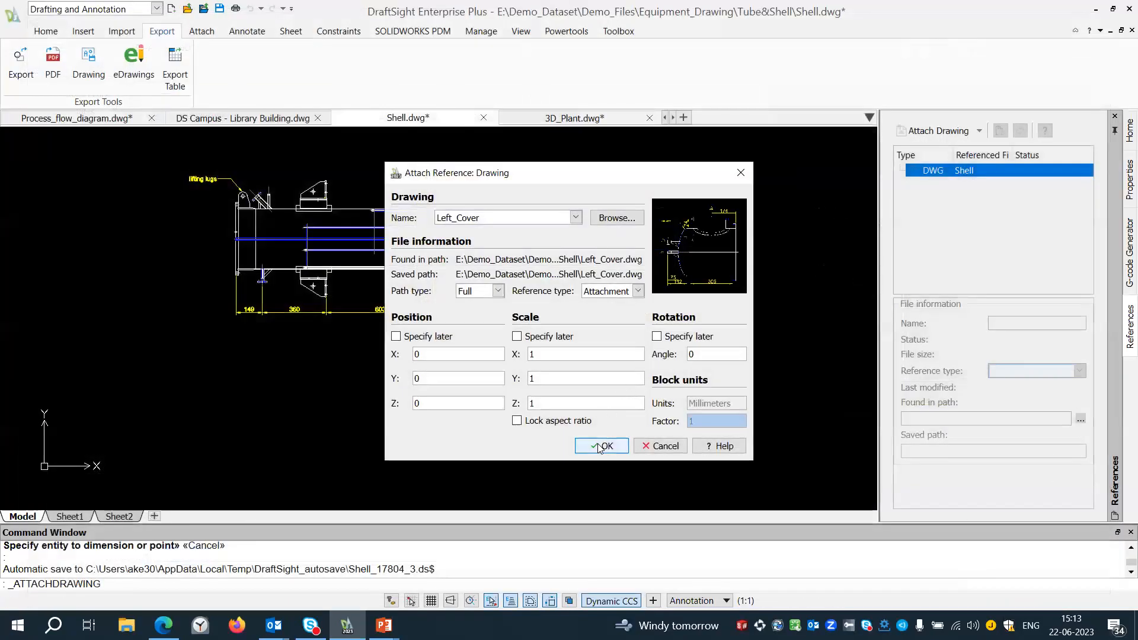
pyautogui.click(599, 447)
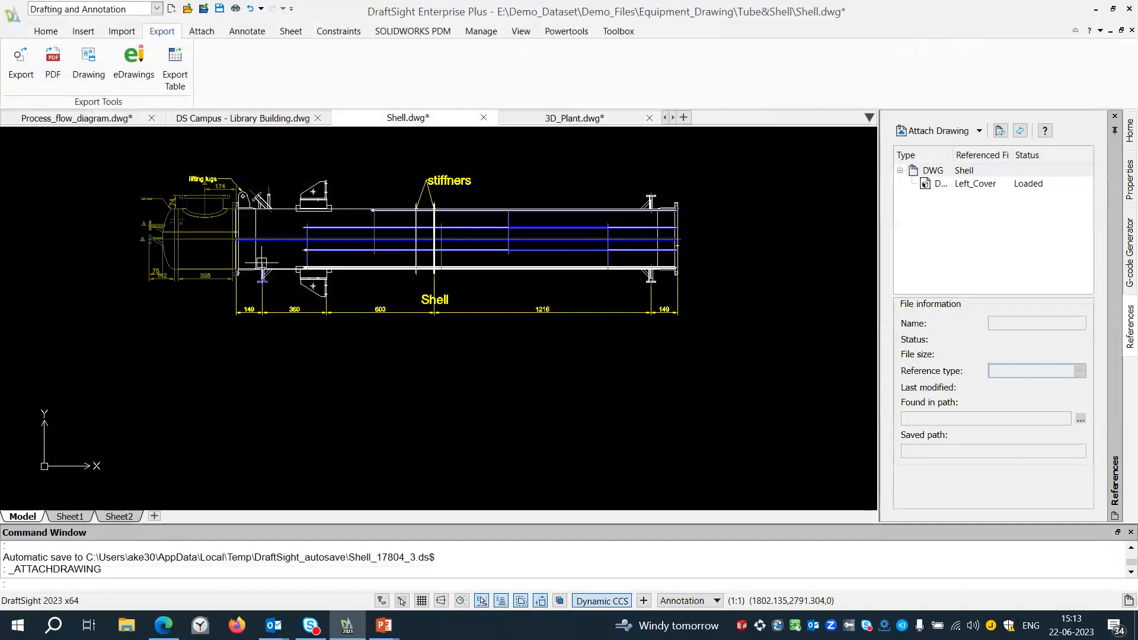
# Attach Right_Cover.dwg from the Tube&Shell folder as a second reference to the shell drawing.
pyautogui.scroll(4, 213, 209)
pyautogui.moveTo(238, 219); pyautogui.dragTo(213, 232, button='middle')
pyautogui.scroll(-1, 210, 240)
pyautogui.click(936, 130)
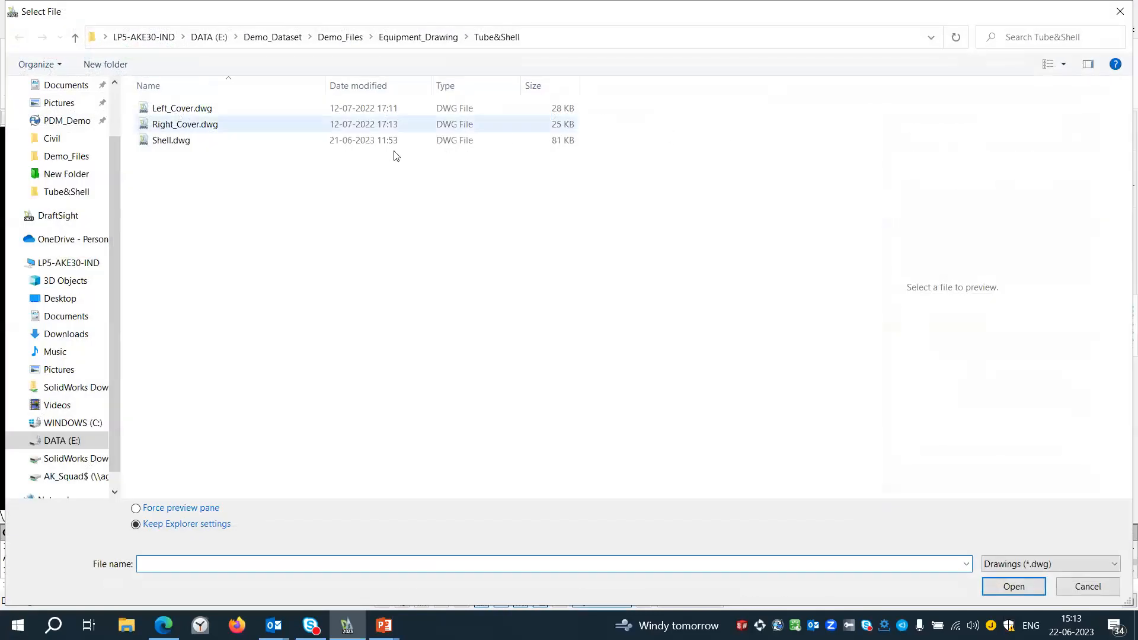
pyautogui.click(208, 124)
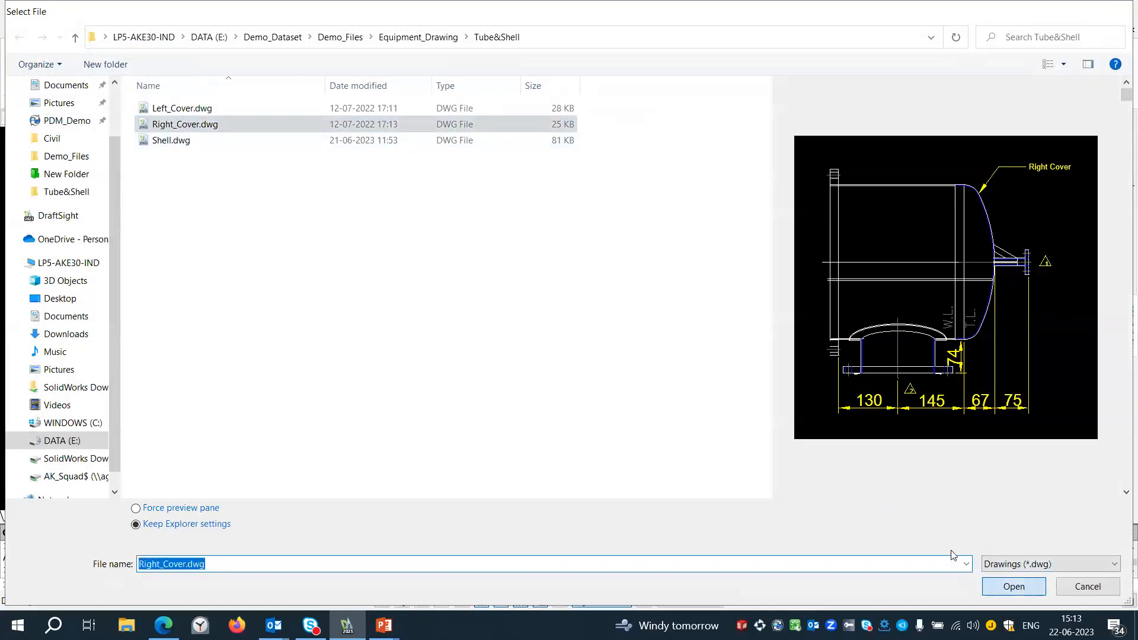
pyautogui.click(1013, 586)
pyautogui.click(589, 450)
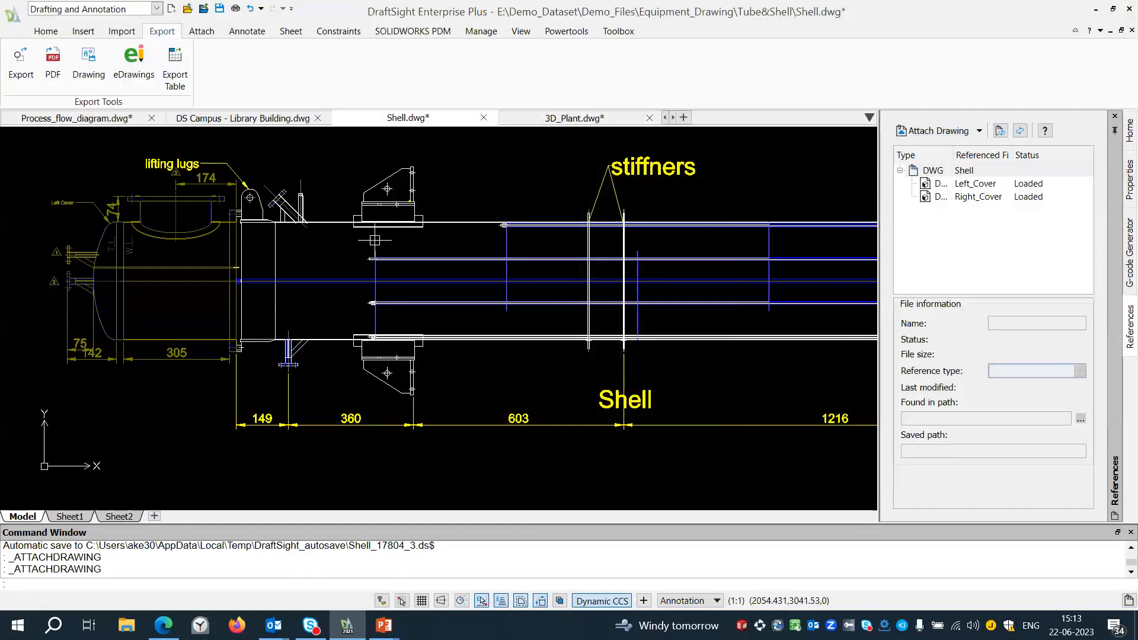
# Examine the flange joint where the attached right cover meets the shell.
pyautogui.scroll(-3, 375, 240)
pyautogui.scroll(6, 810, 221)
pyautogui.moveTo(627, 218); pyautogui.dragTo(543, 235, button='middle')
pyautogui.scroll(3, 537, 241)
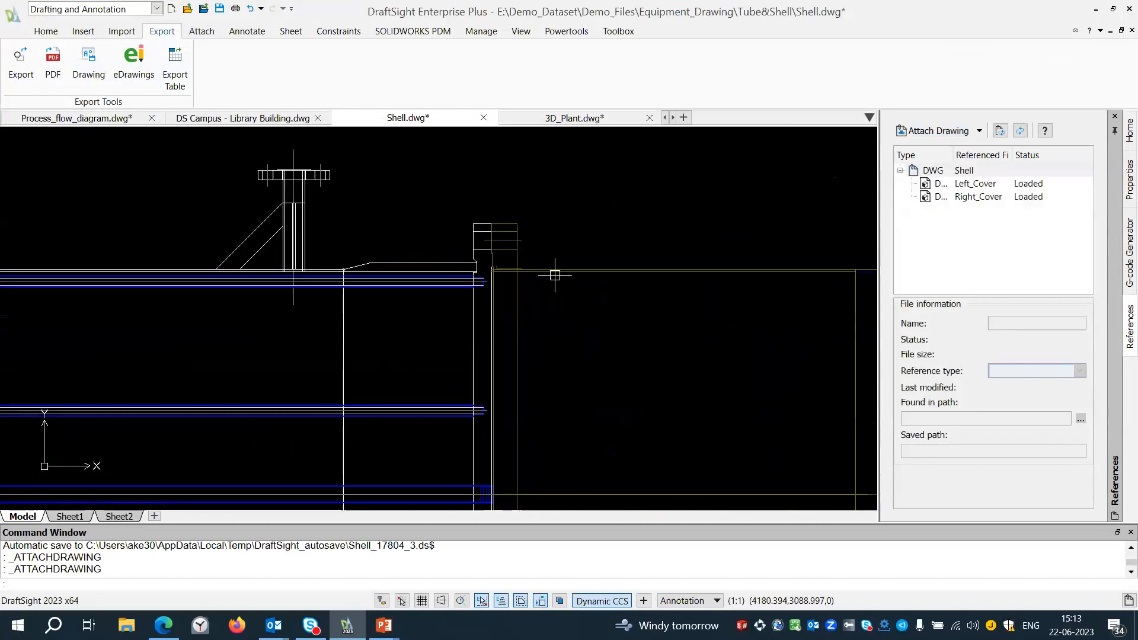
pyautogui.click(616, 31)
pyautogui.scroll(4, 409, 183)
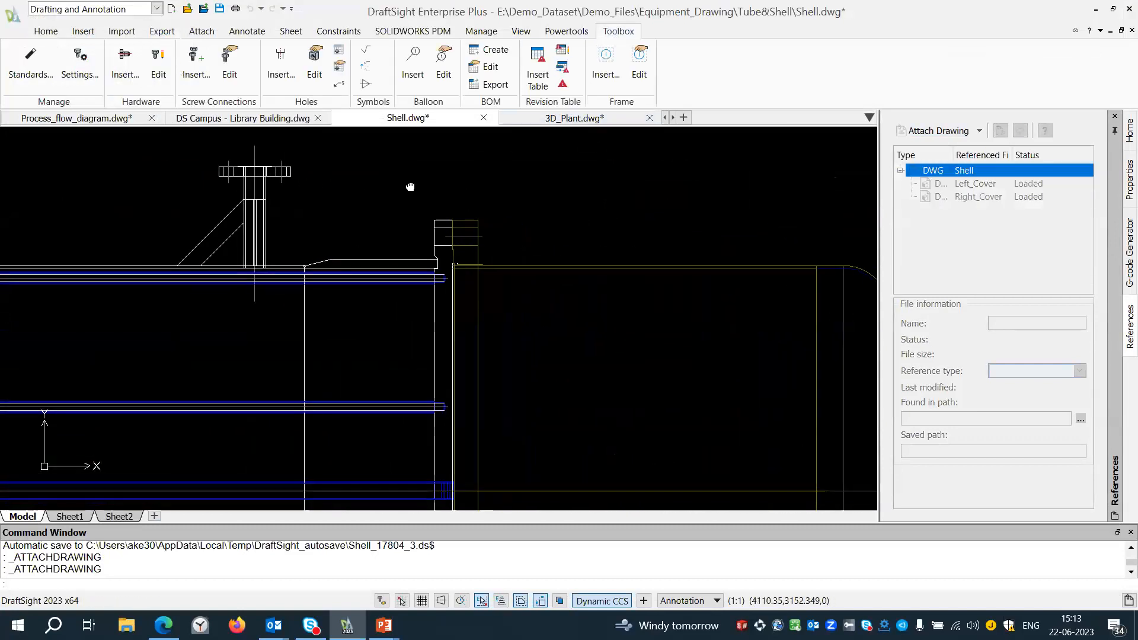
pyautogui.scroll(2, 522, 243)
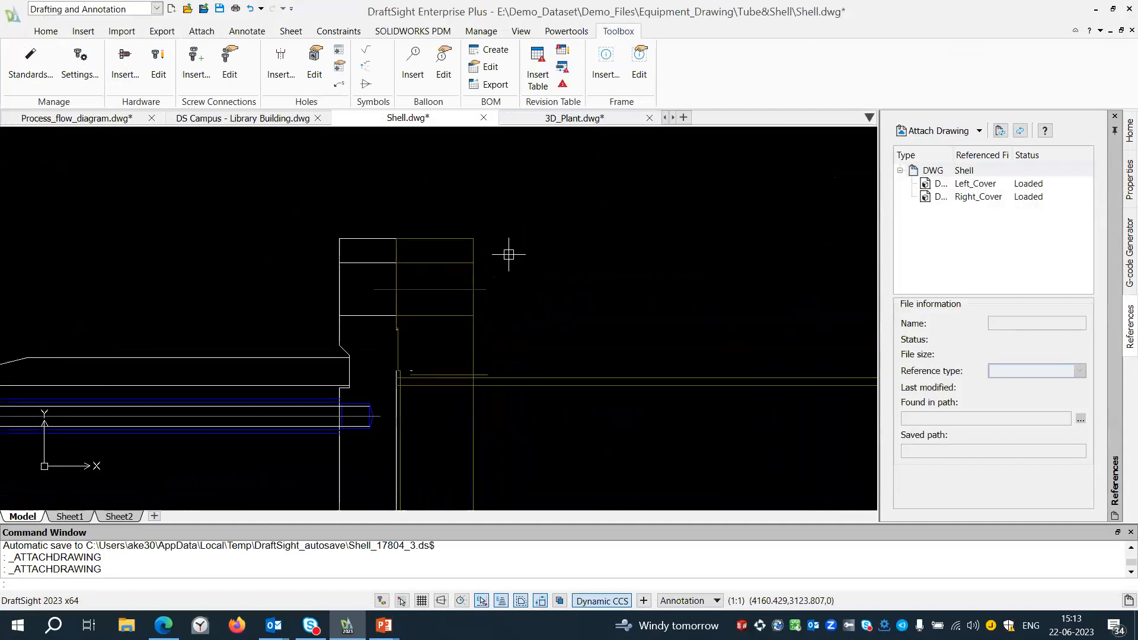
# Review the basic Toolbox standards available for the drawing, from ANSI Inch through JIS.
pyautogui.click(44, 61)
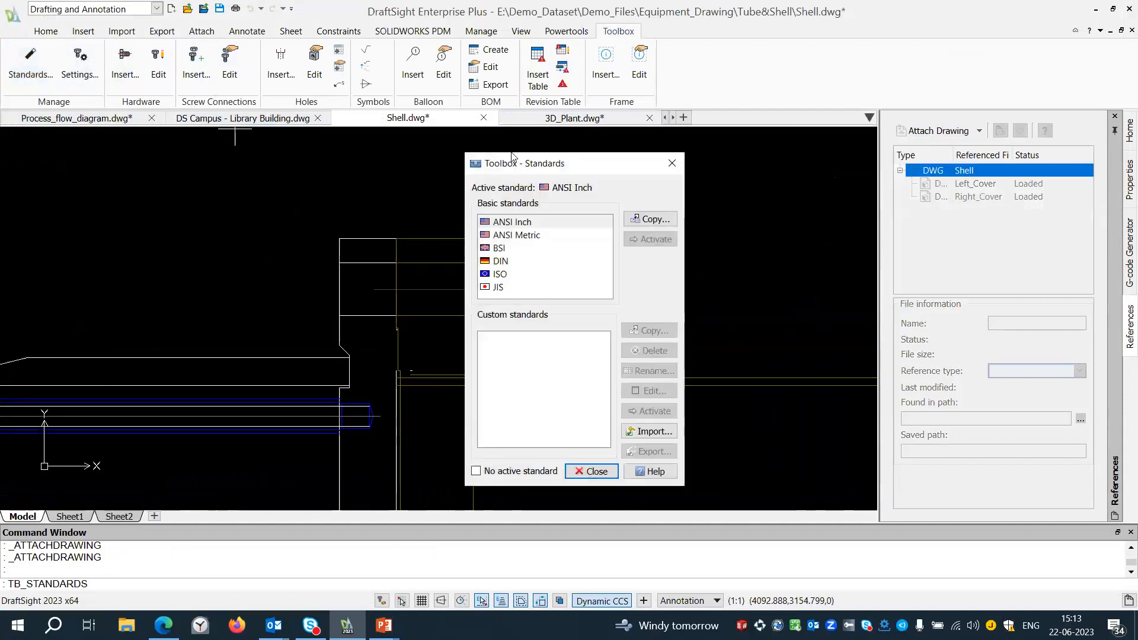
pyautogui.moveTo(512, 155); pyautogui.dragTo(471, 51)
pyautogui.click(493, 121)
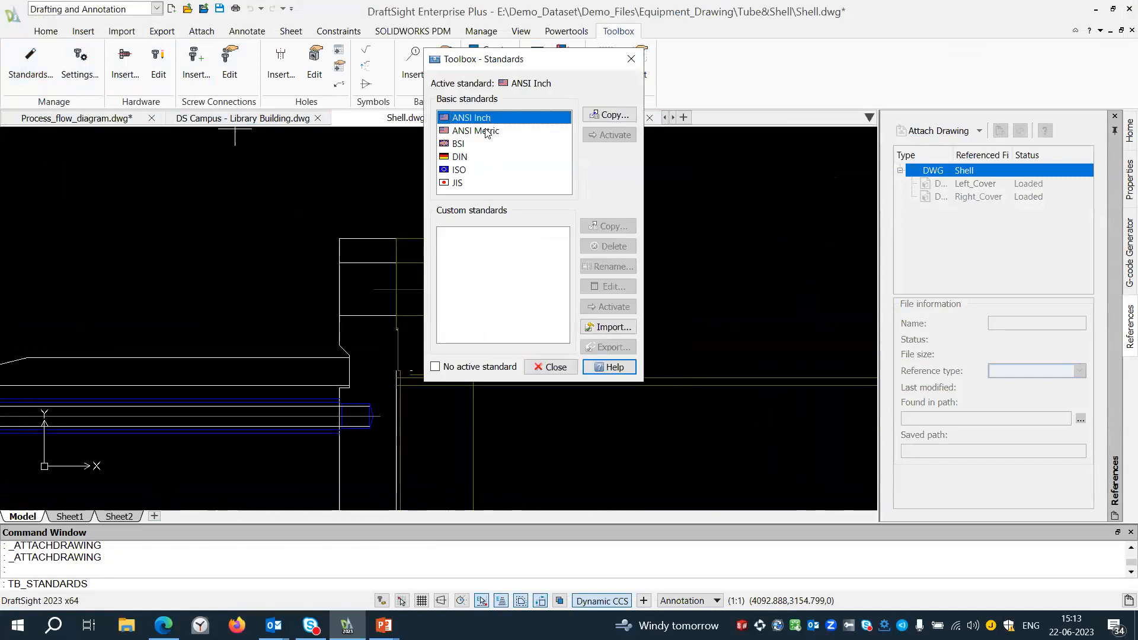
pyautogui.click(486, 131)
pyautogui.click(466, 146)
pyautogui.click(466, 156)
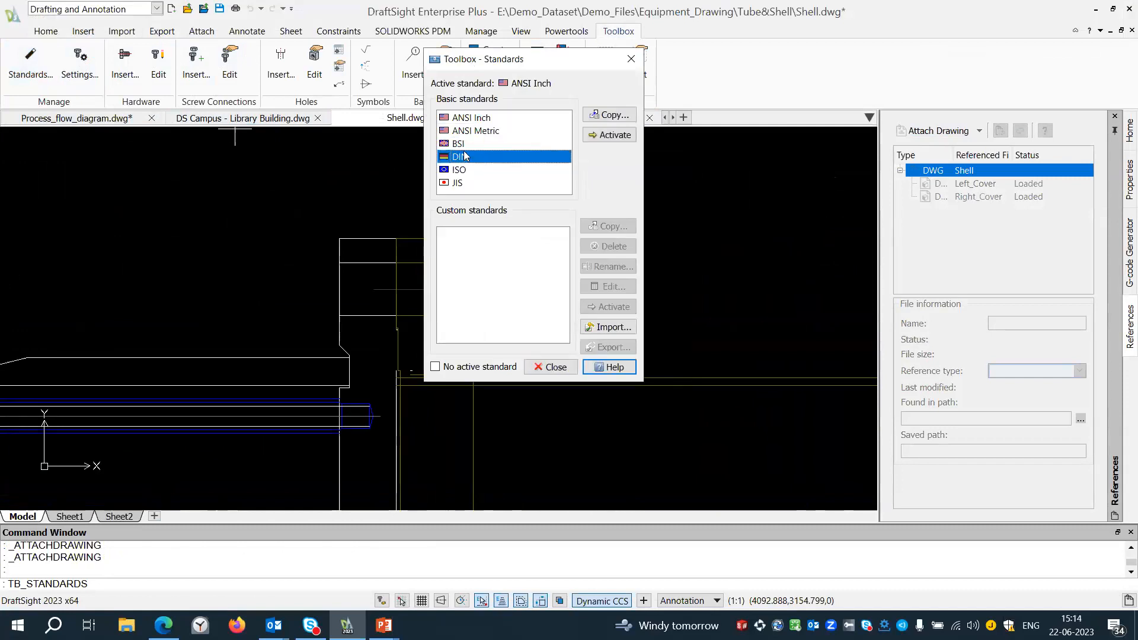
pyautogui.click(460, 170)
pyautogui.click(457, 184)
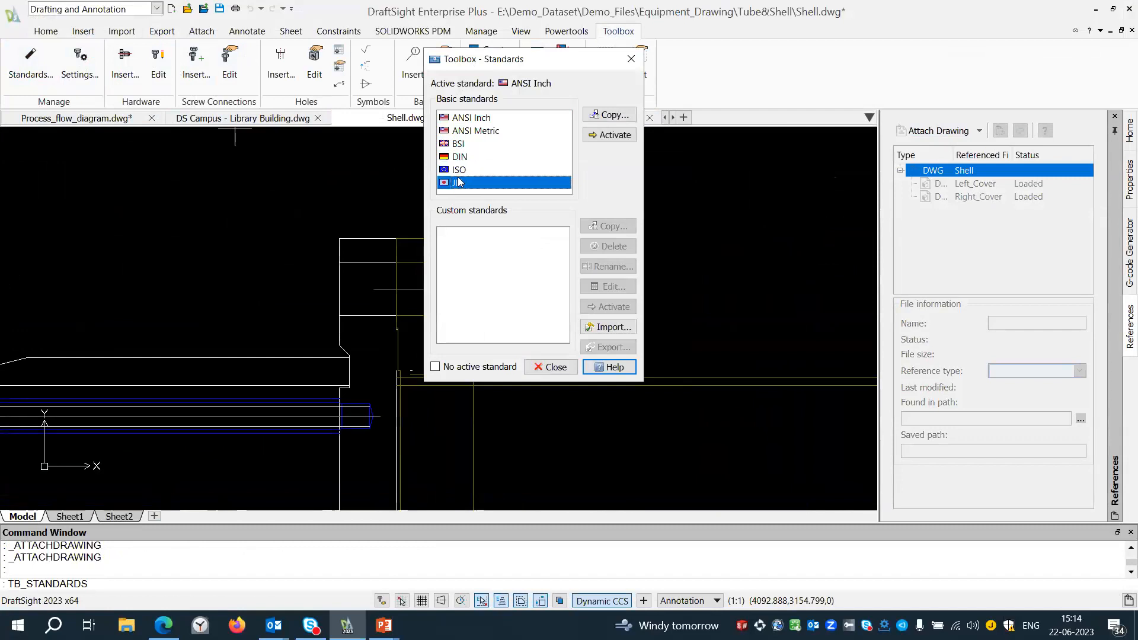
# Copy the ANSI Inch standard as a custom Toolbox standard named My company.
pyautogui.click(486, 118)
pyautogui.click(609, 114)
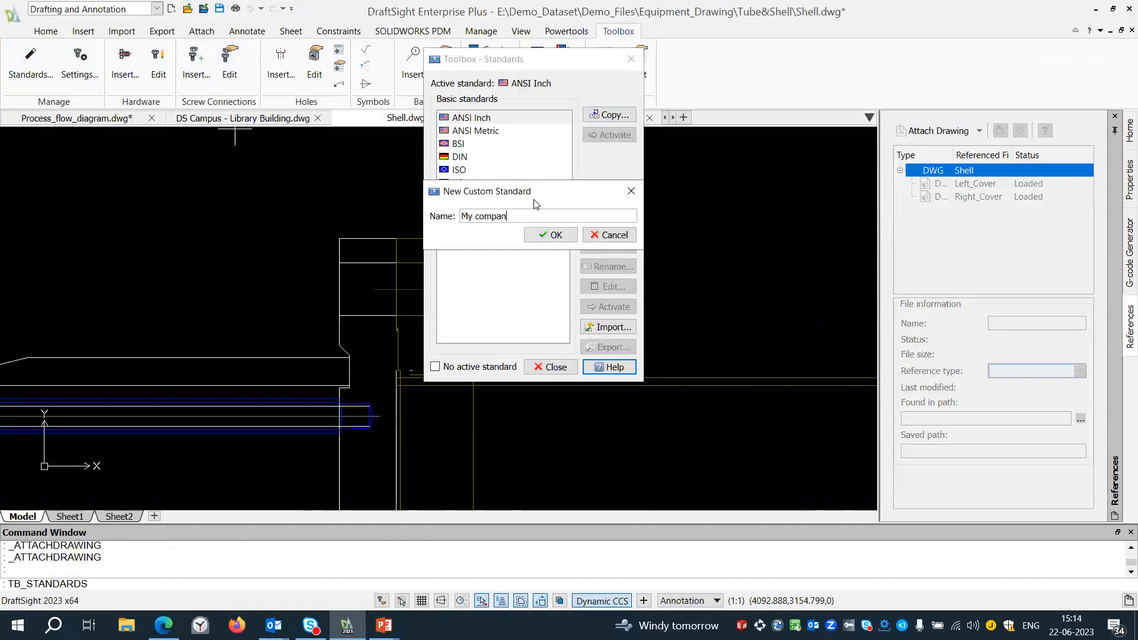
pyautogui.click(557, 235)
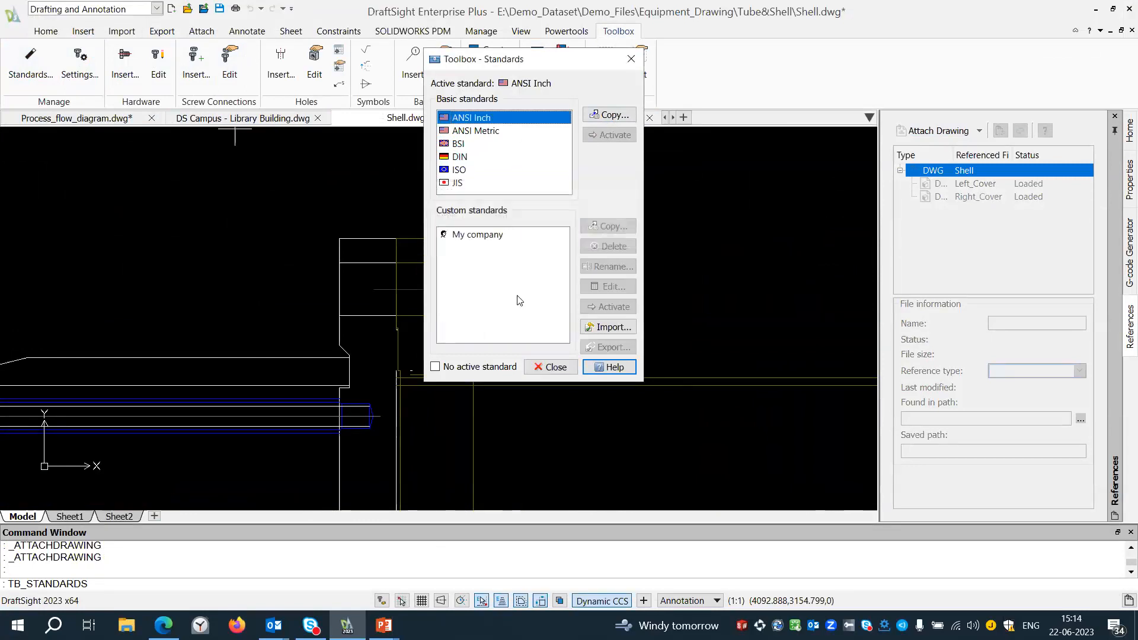
pyautogui.click(552, 367)
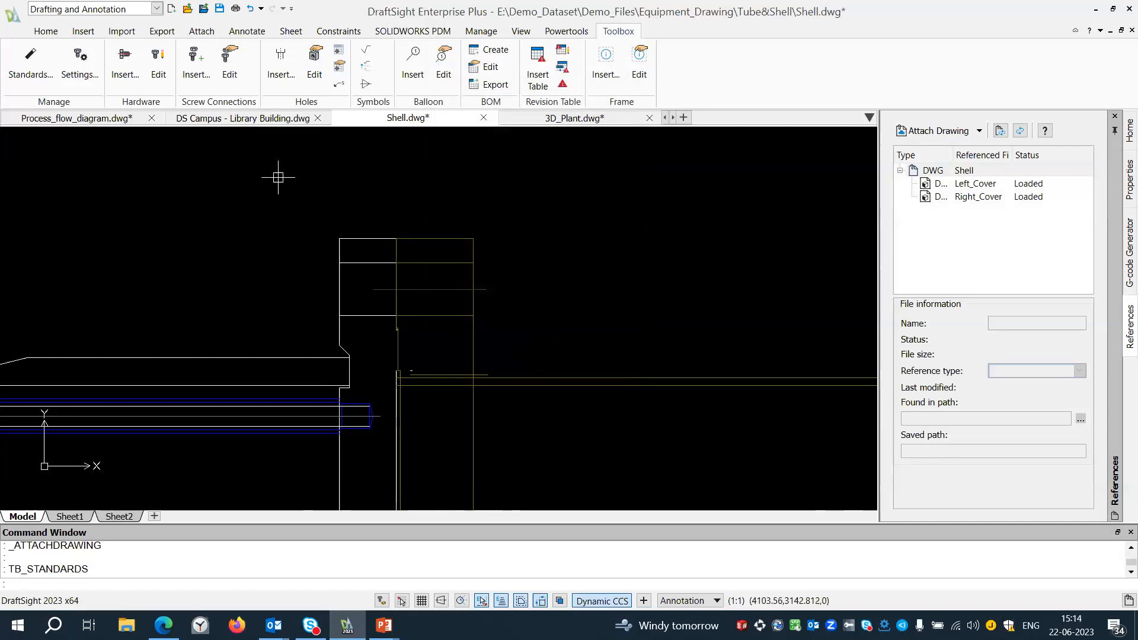
# Start a new screw connection using the ANSI Metric standard, without changing the drawing units.
pyautogui.click(195, 62)
pyautogui.click(552, 363)
pyautogui.click(616, 159)
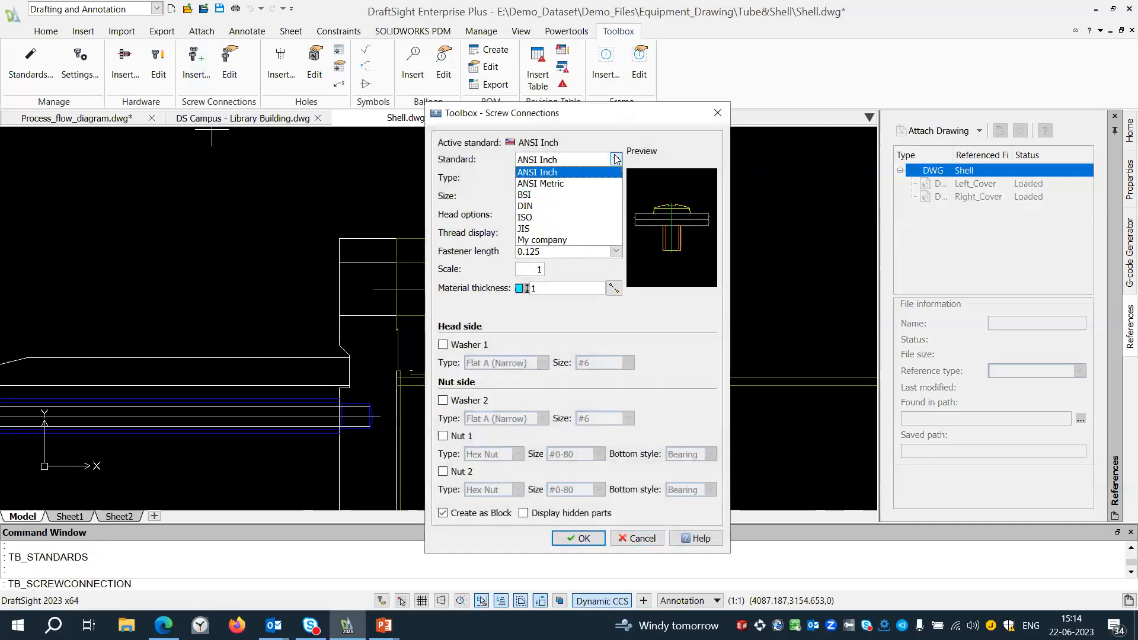
pyautogui.click(564, 184)
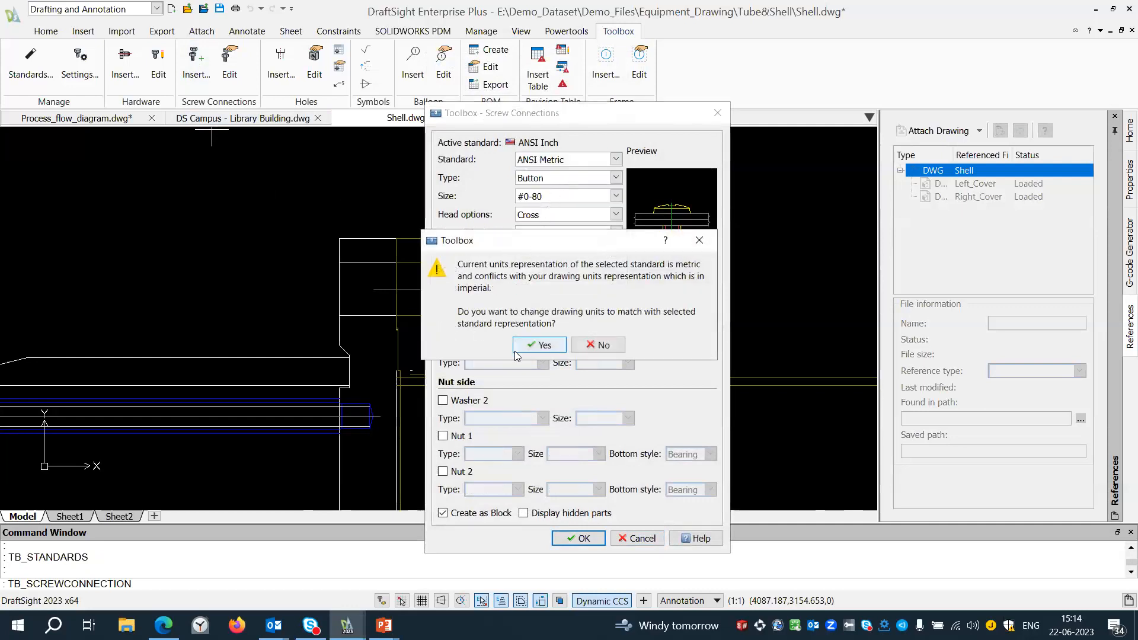
pyautogui.click(598, 344)
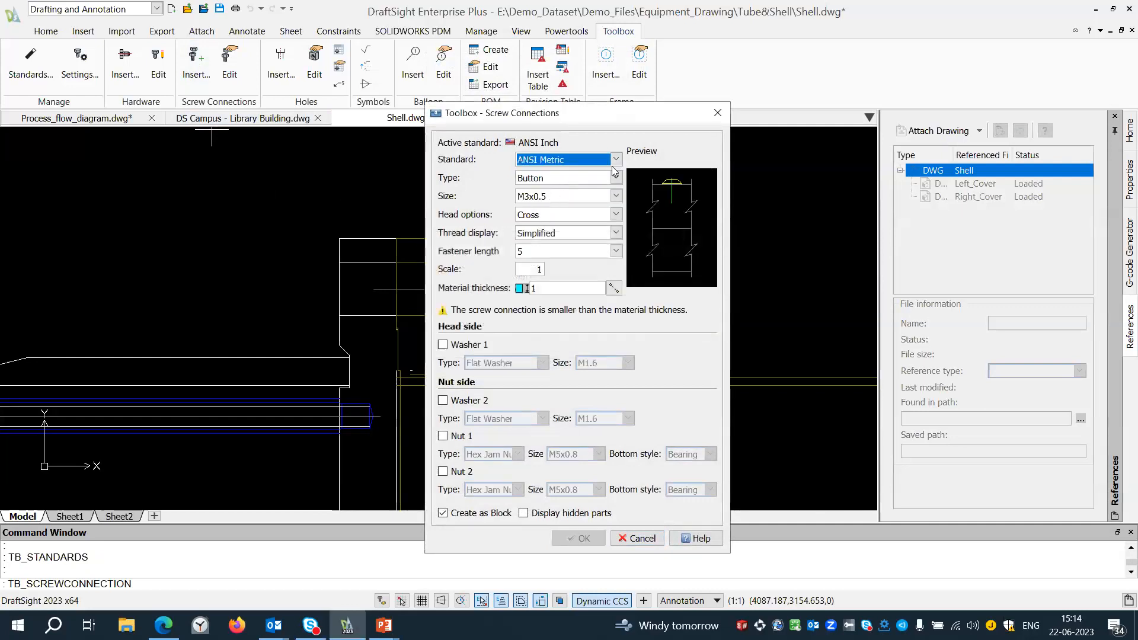
# Set the screw connection's type to Hex Bolt and its size to M8x1.25.
pyautogui.click(614, 177)
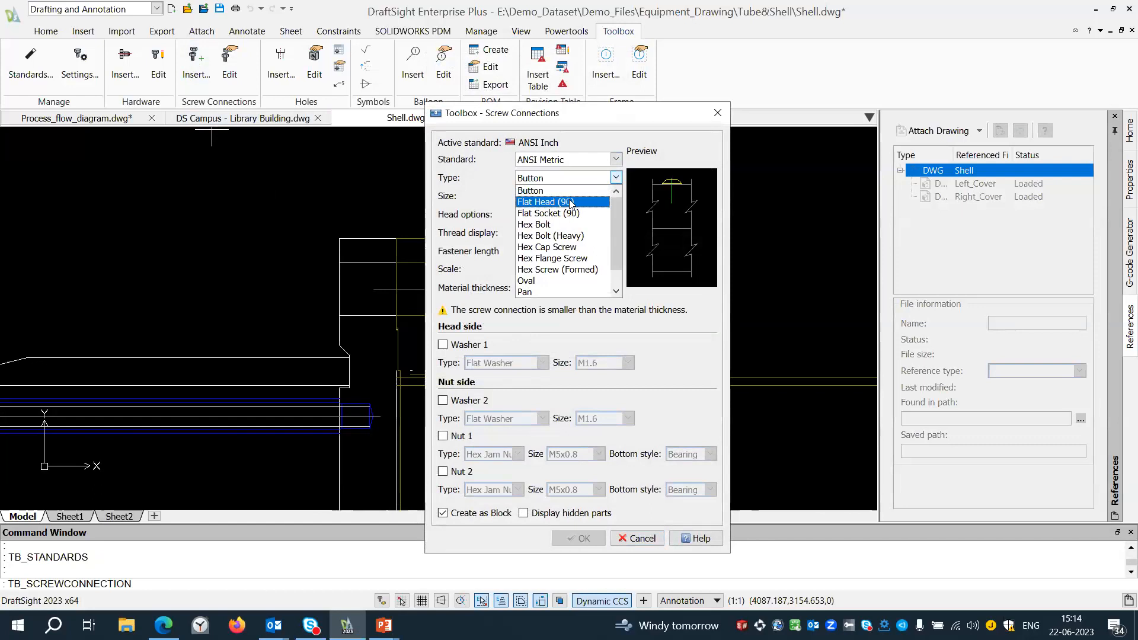
pyautogui.click(552, 224)
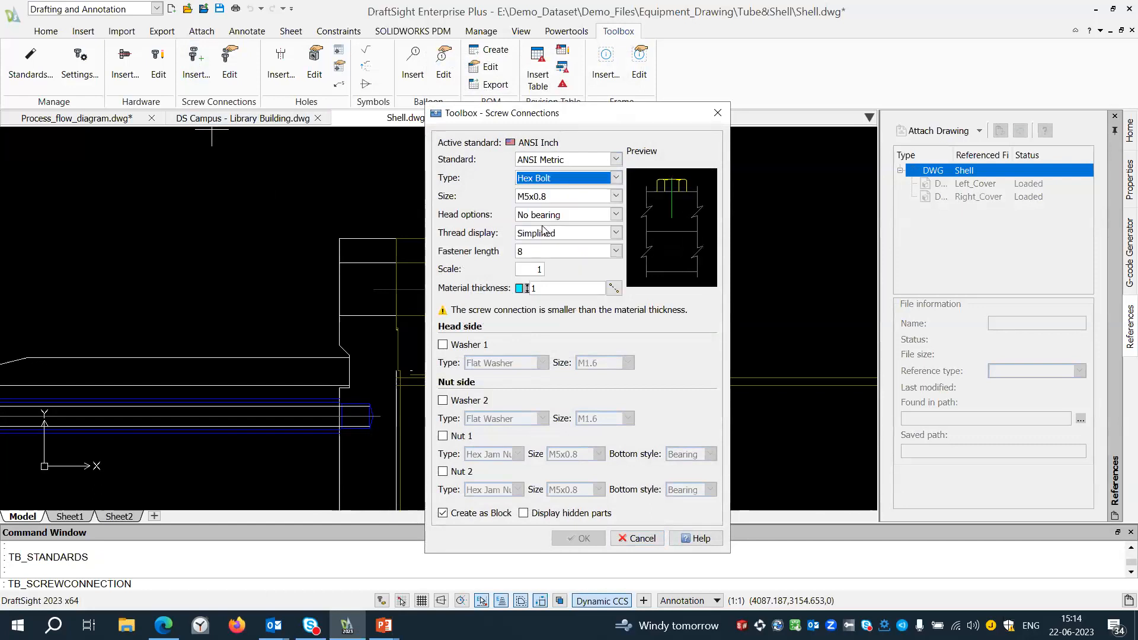
pyautogui.click(616, 197)
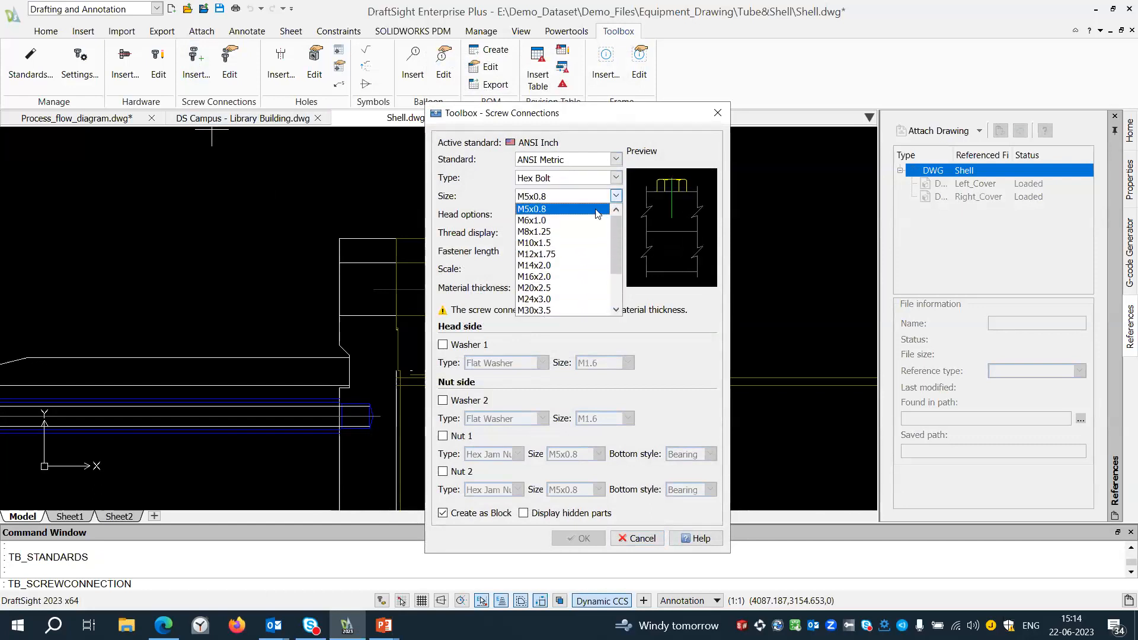
pyautogui.click(556, 230)
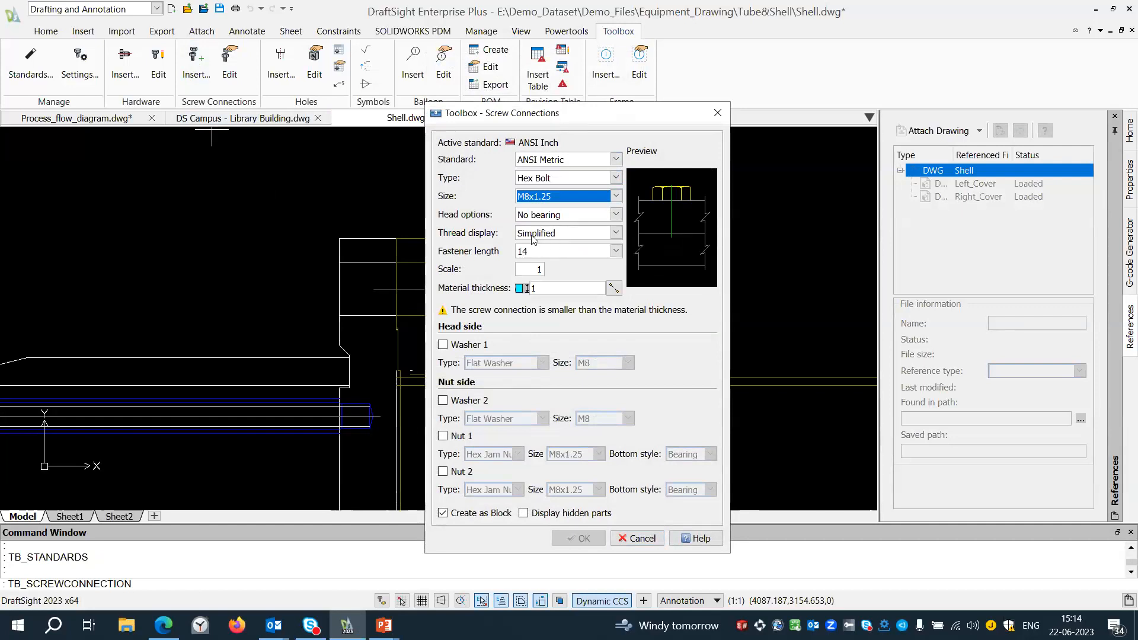
# Set the material thickness to 33 by picking the outer faces of the mating flanges along the bolt centreline.
pyautogui.click(617, 288)
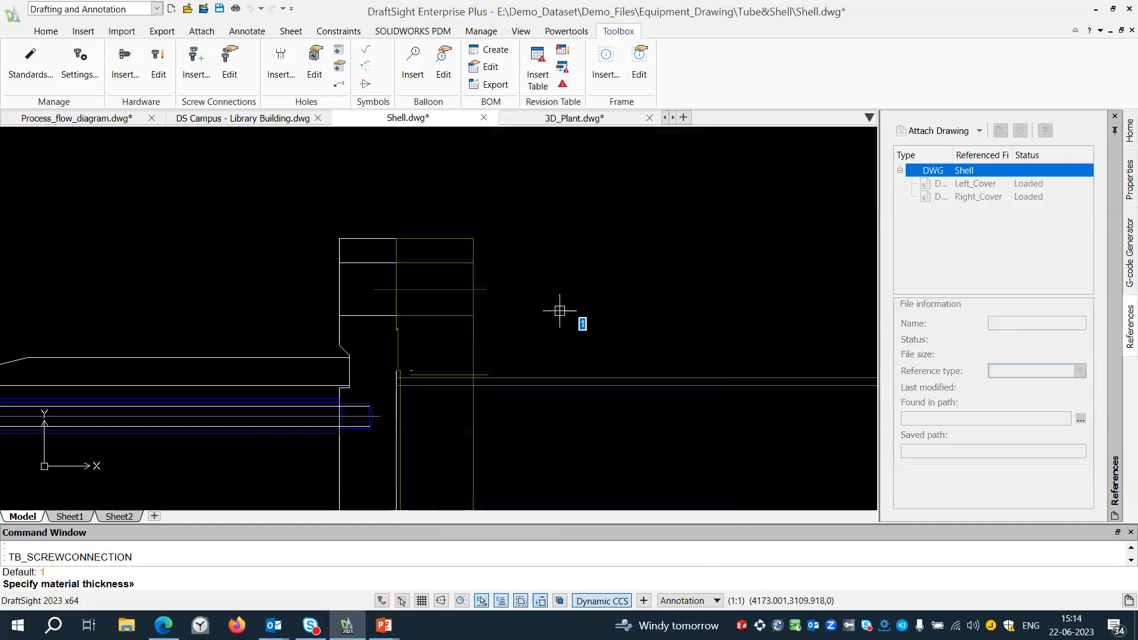
pyautogui.click(473, 289)
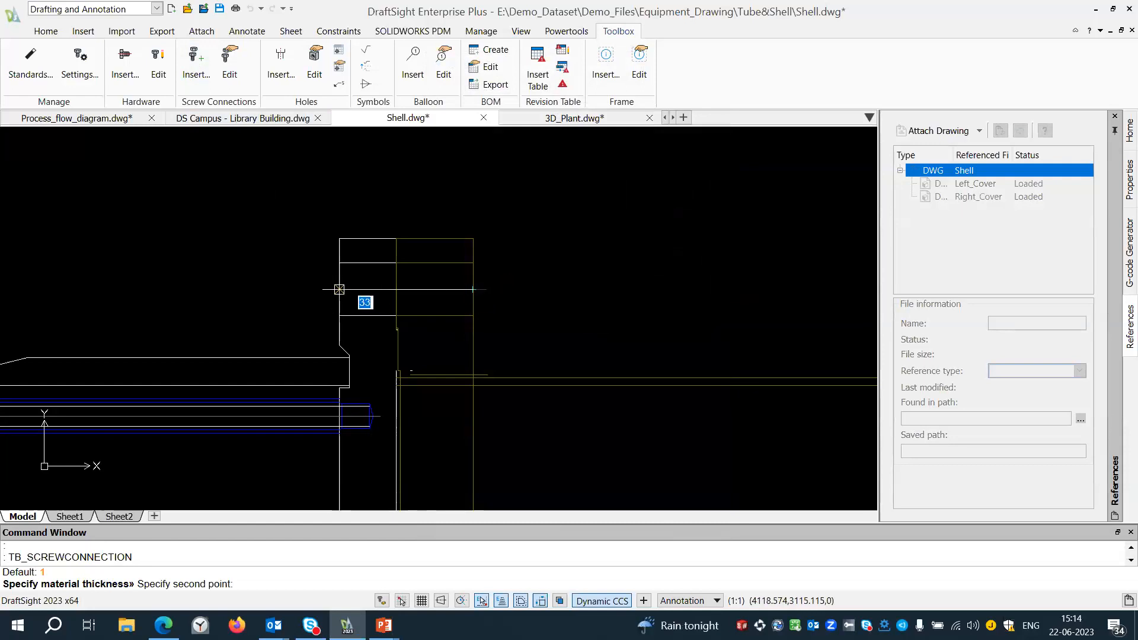
pyautogui.click(339, 289)
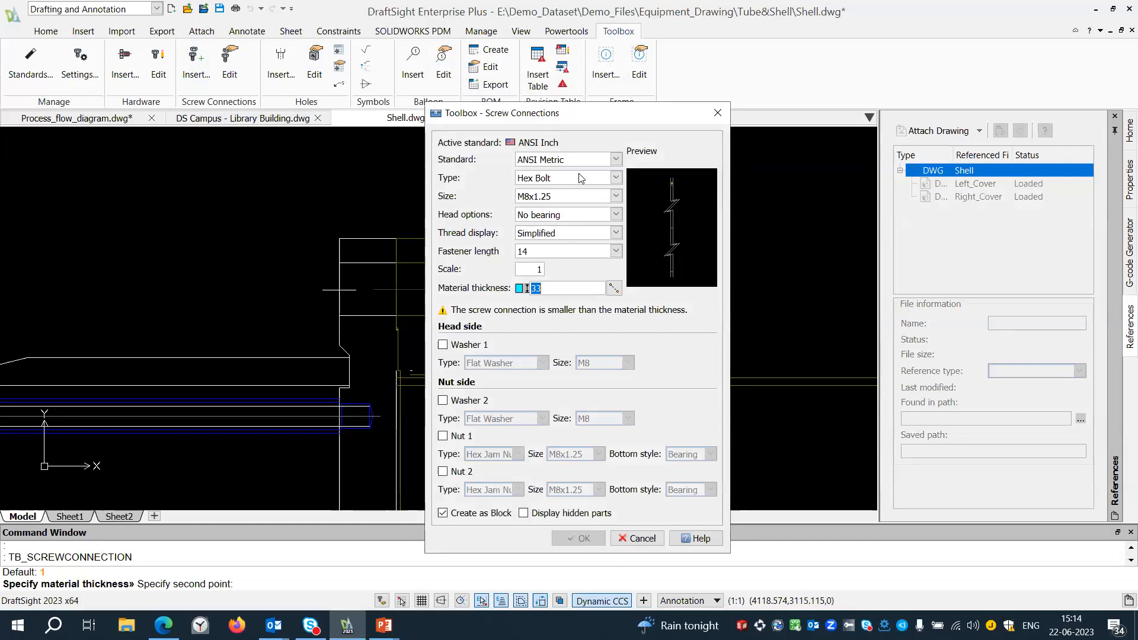
# Set the hex bolt's fastener length to 50.
pyautogui.click(615, 252)
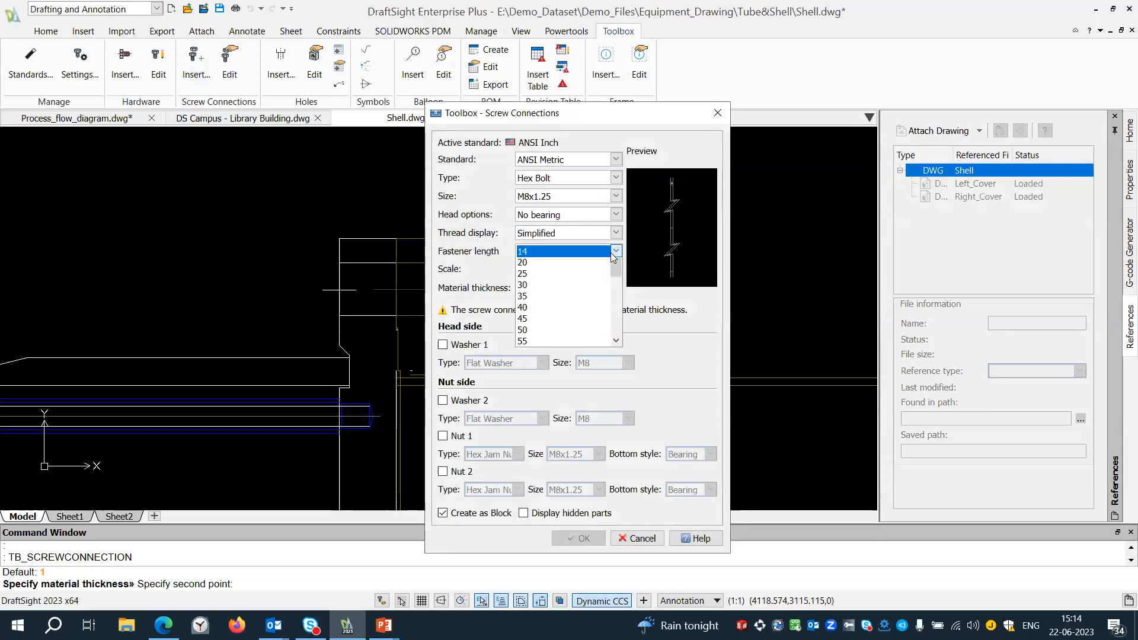
pyautogui.click(540, 350)
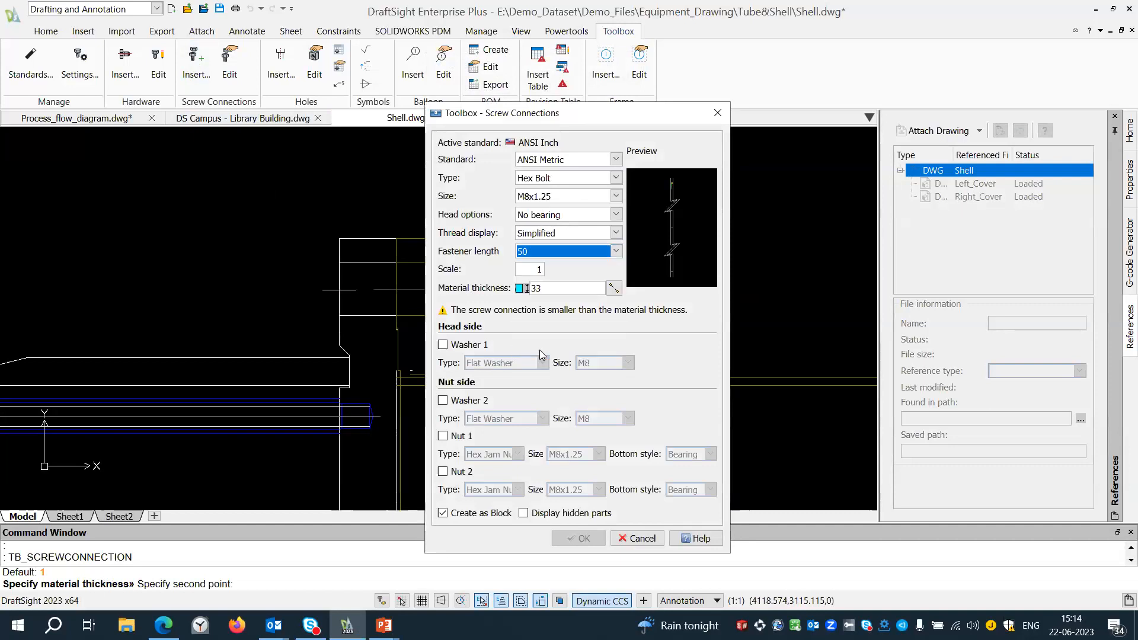
pyautogui.click(572, 288)
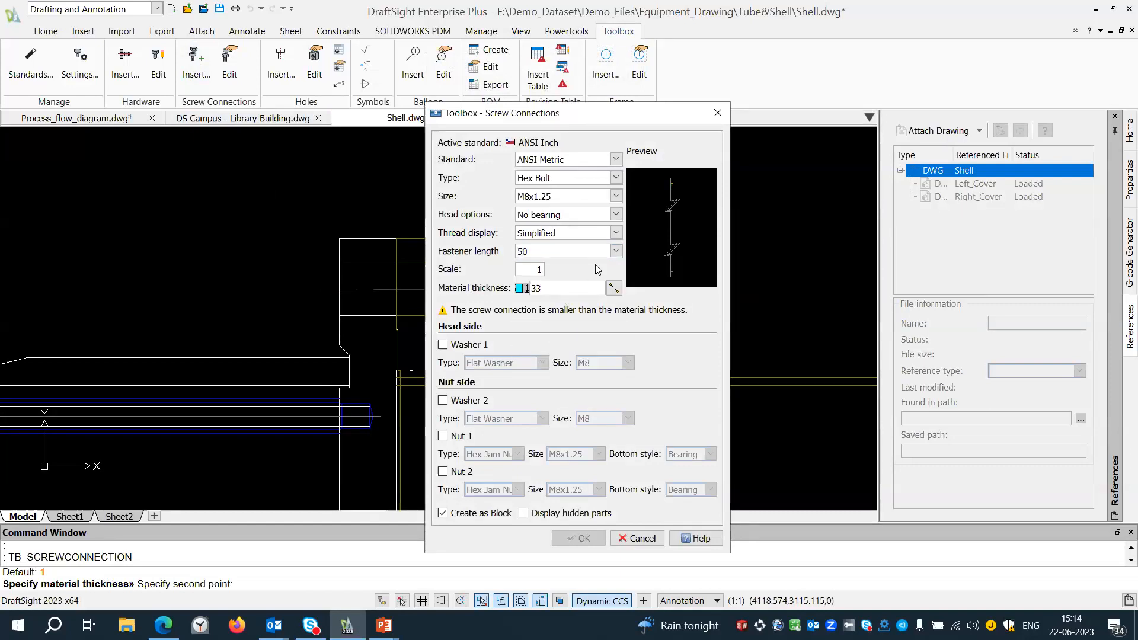
# Try the hex bolt sizes M12x1.75, M24x3.0 and M48x5.0, and discard the screw connection.
pyautogui.click(614, 233)
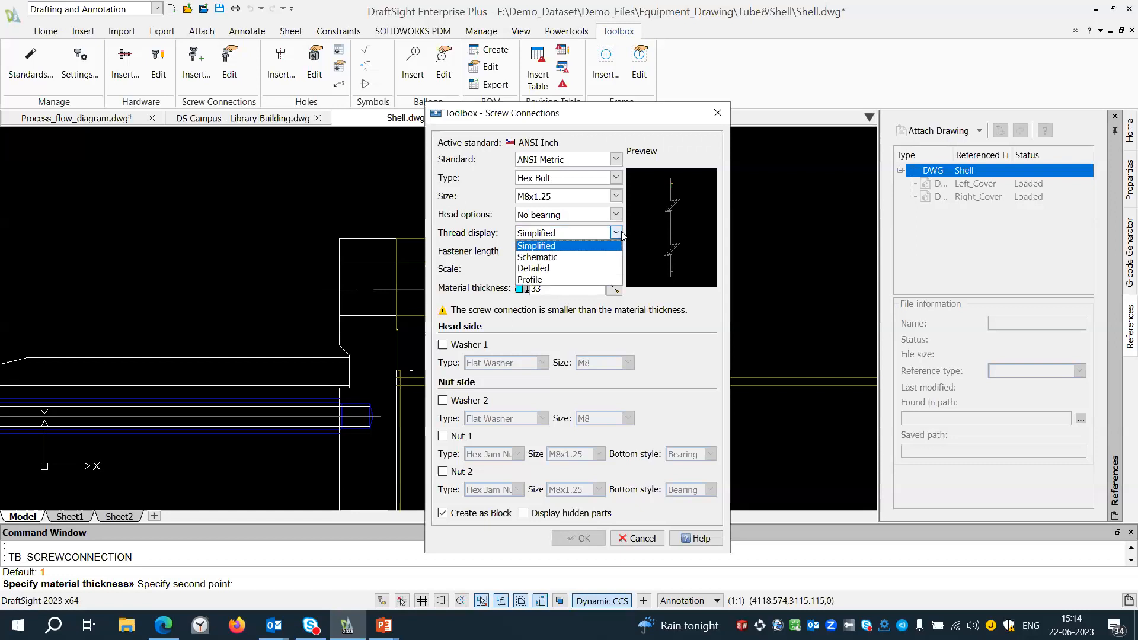
pyautogui.click(621, 234)
pyautogui.click(616, 196)
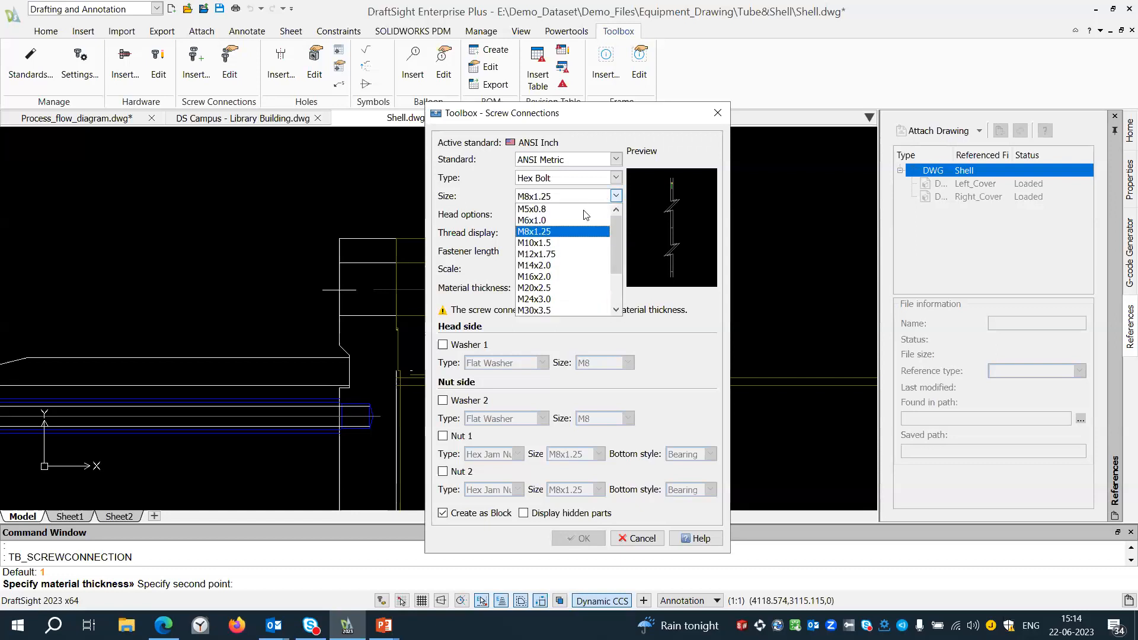
pyautogui.click(540, 255)
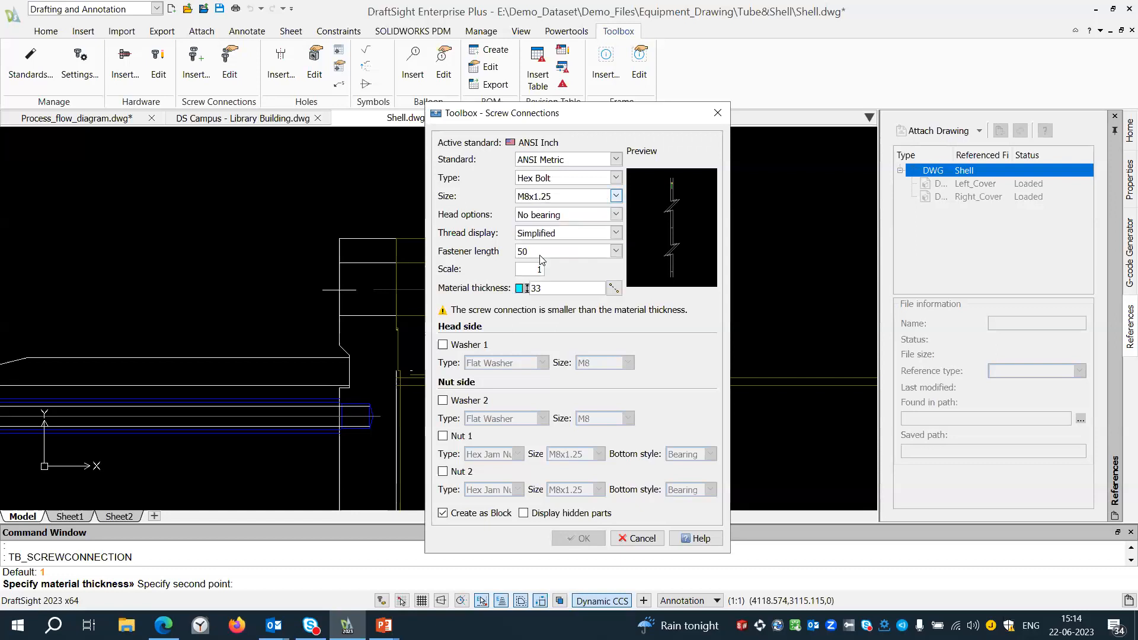
pyautogui.click(617, 197)
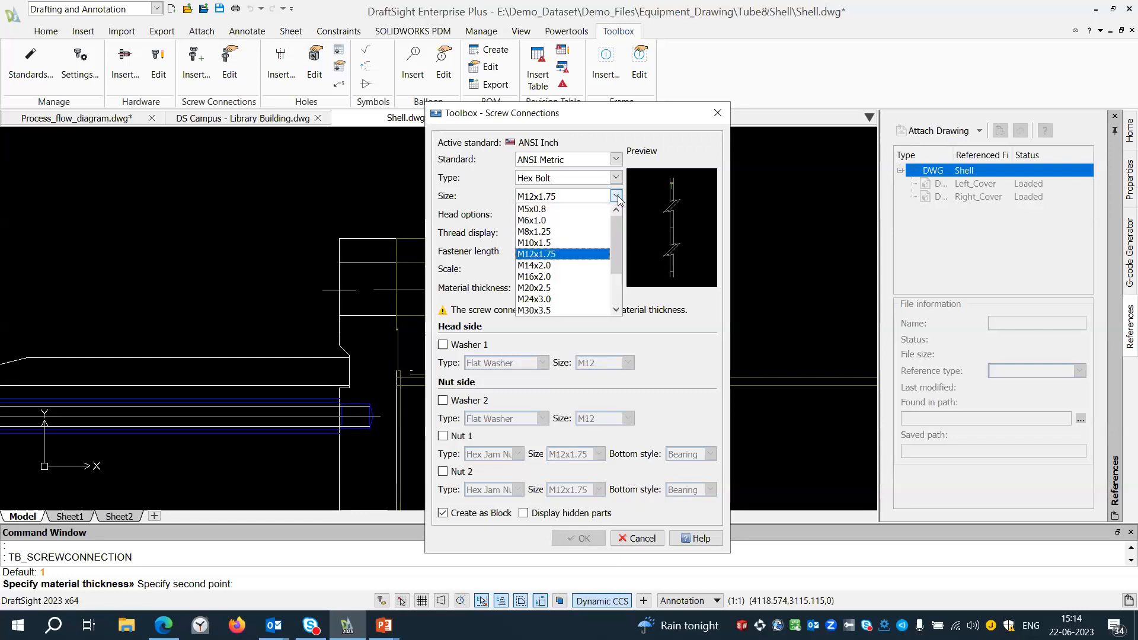
pyautogui.click(540, 301)
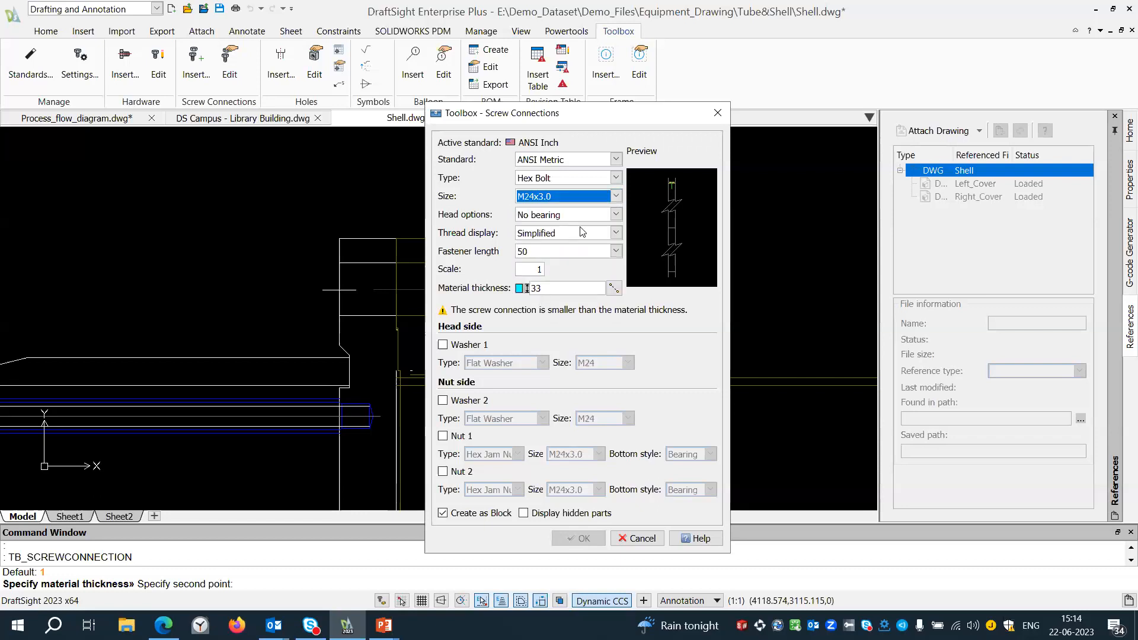
pyautogui.click(622, 195)
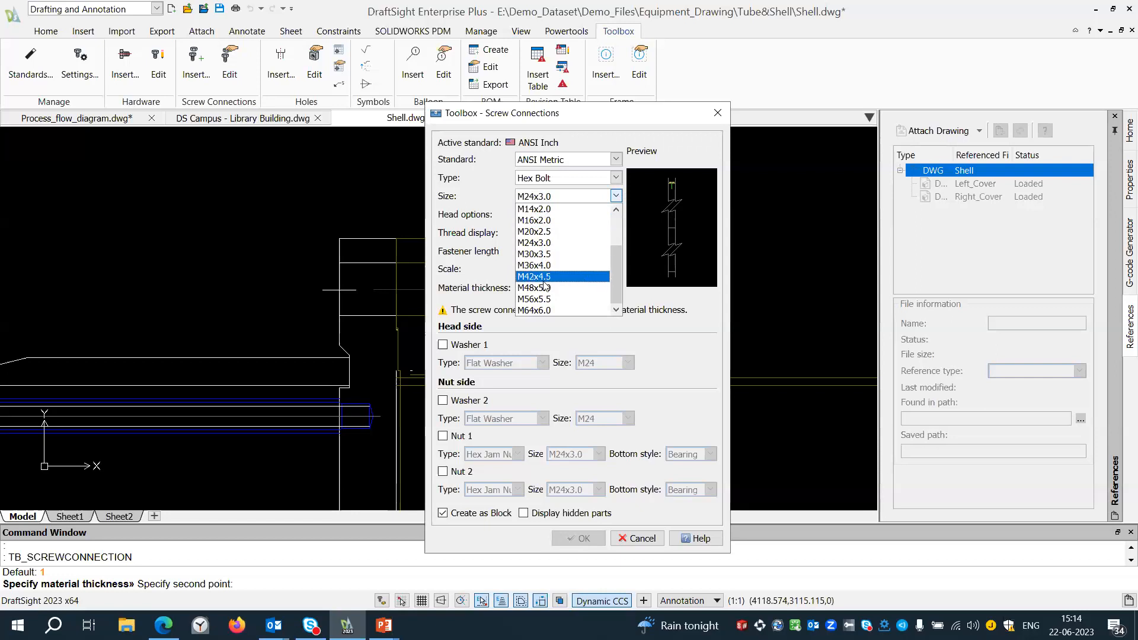
pyautogui.click(538, 288)
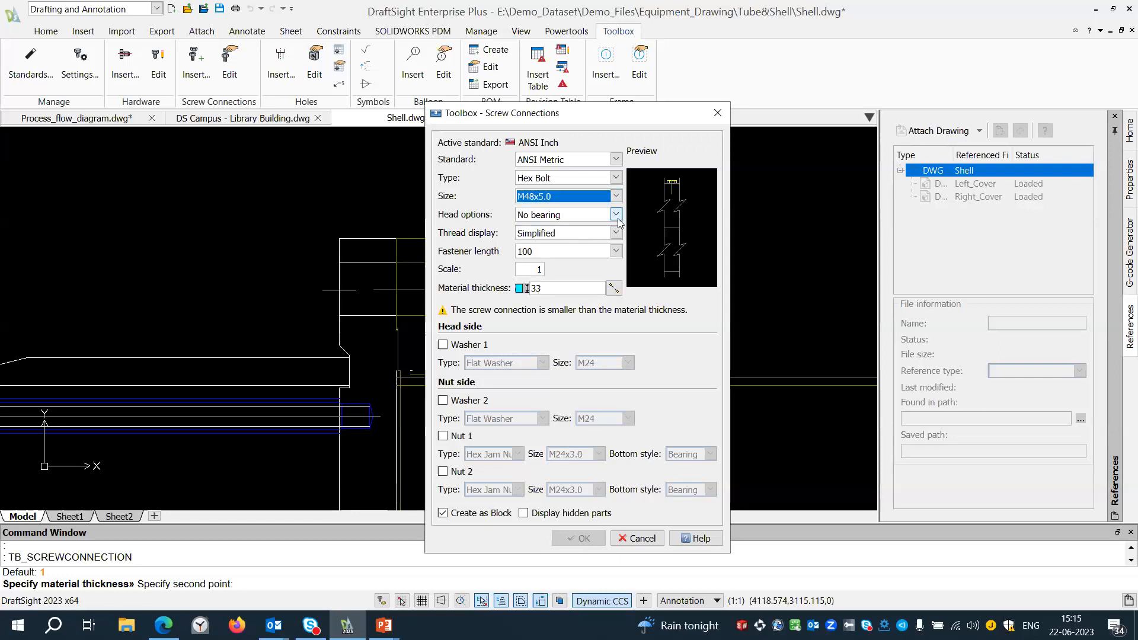
pyautogui.click(720, 112)
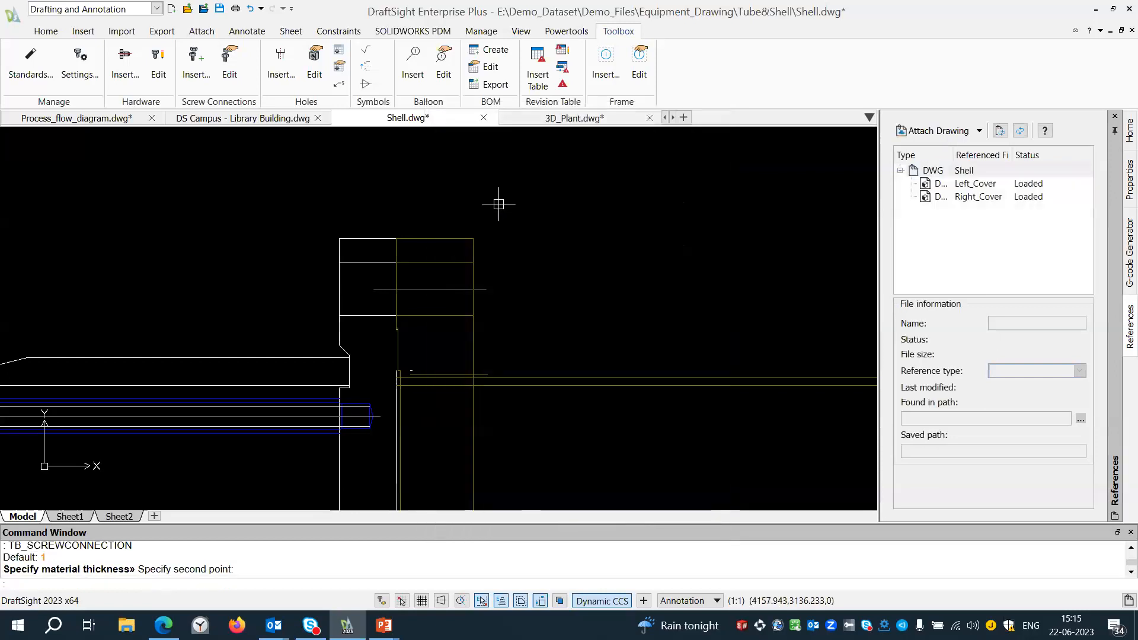
# Start a new Hex Bolt screw connection and set its material thickness to 33 by picking the mating flanges' outer faces.
pyautogui.click(196, 59)
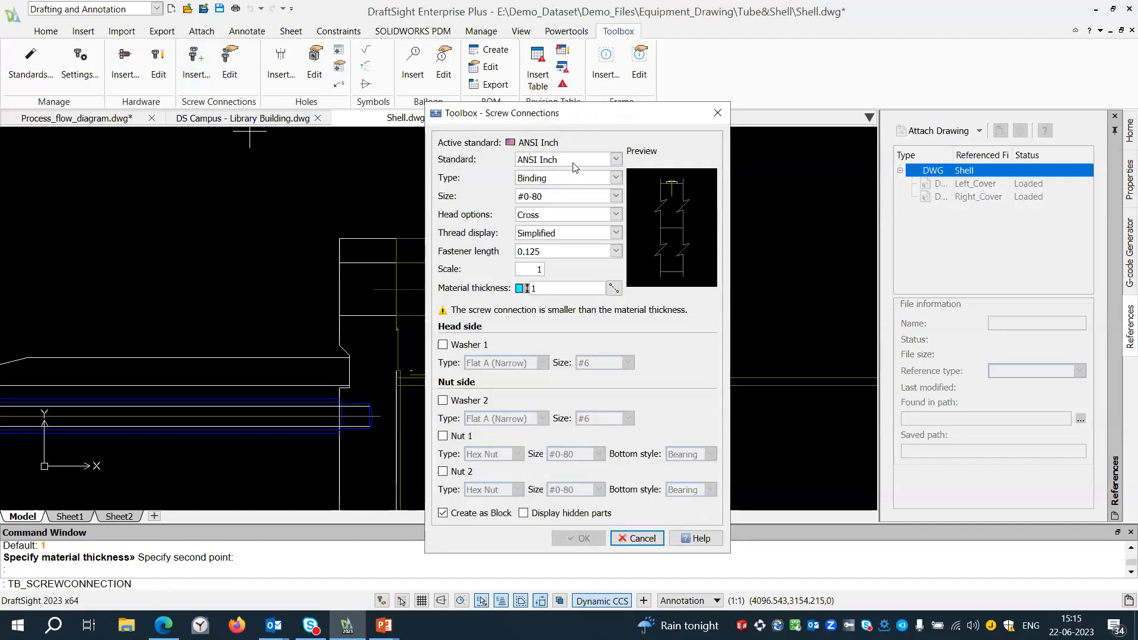
pyautogui.click(590, 177)
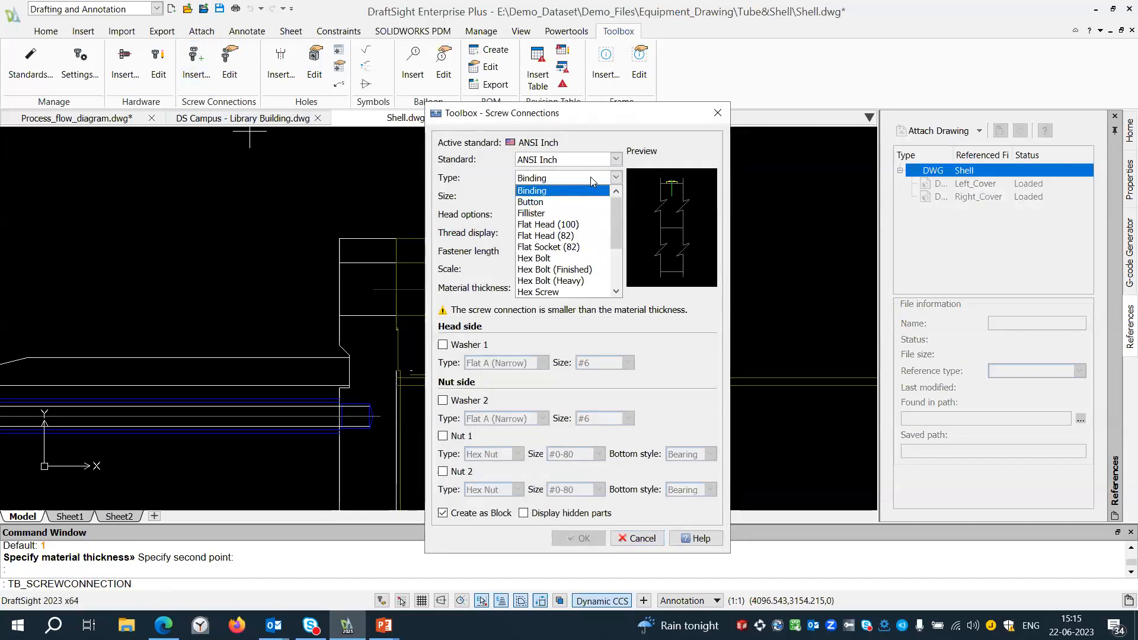
pyautogui.click(539, 266)
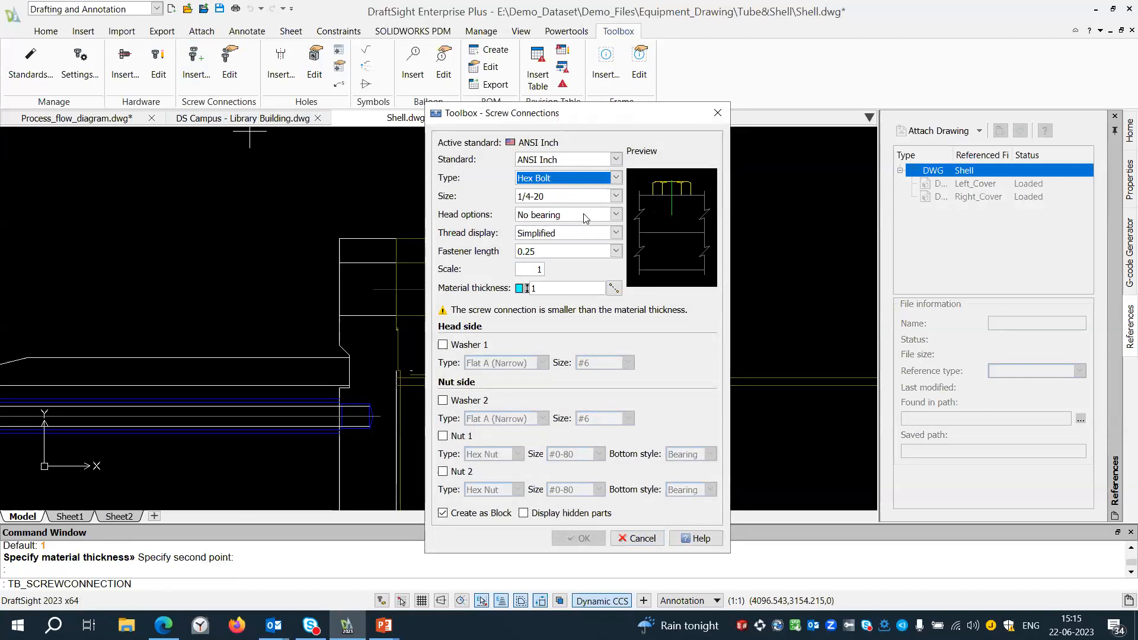
pyautogui.click(614, 288)
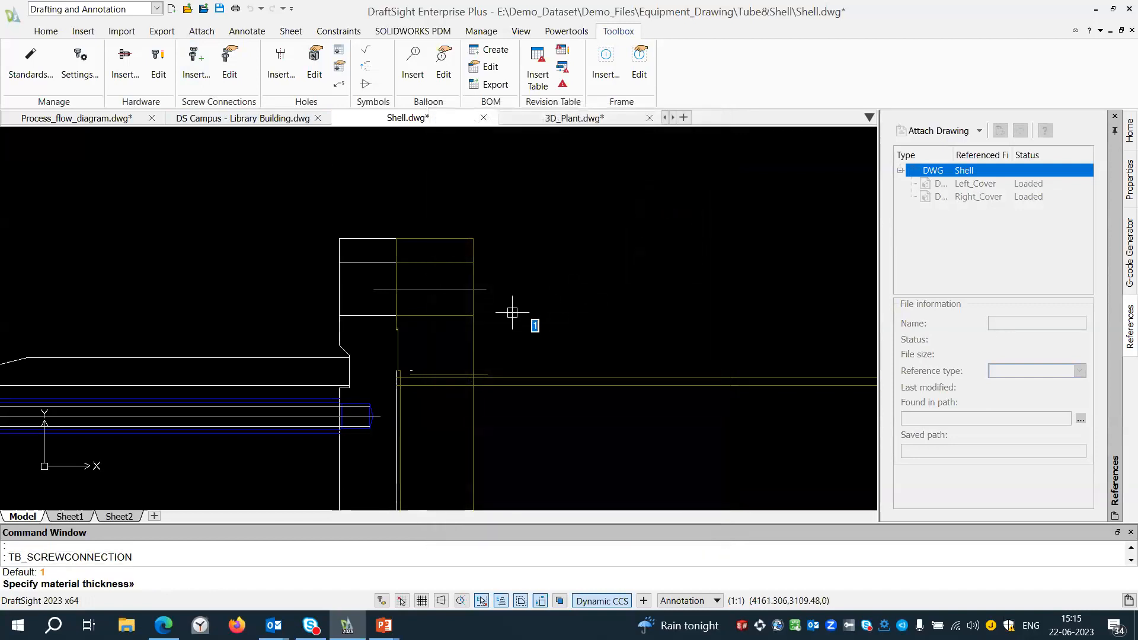
pyautogui.click(473, 289)
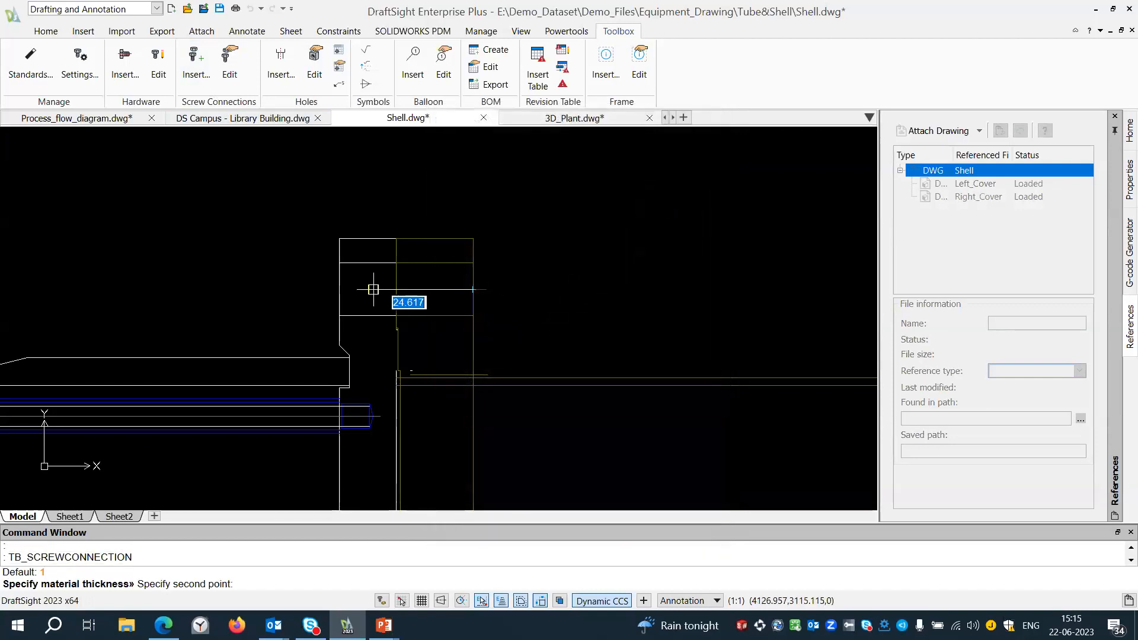
pyautogui.click(339, 289)
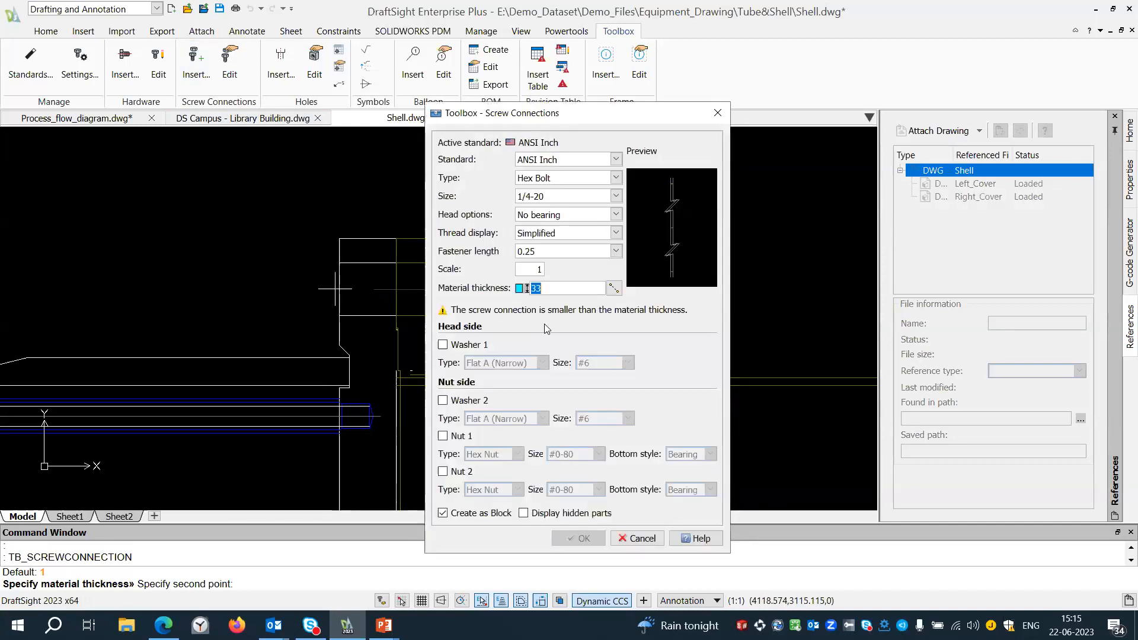
# Include washers on both the head side and the nut side, and set the fastener length to 1.
pyautogui.click(443, 345)
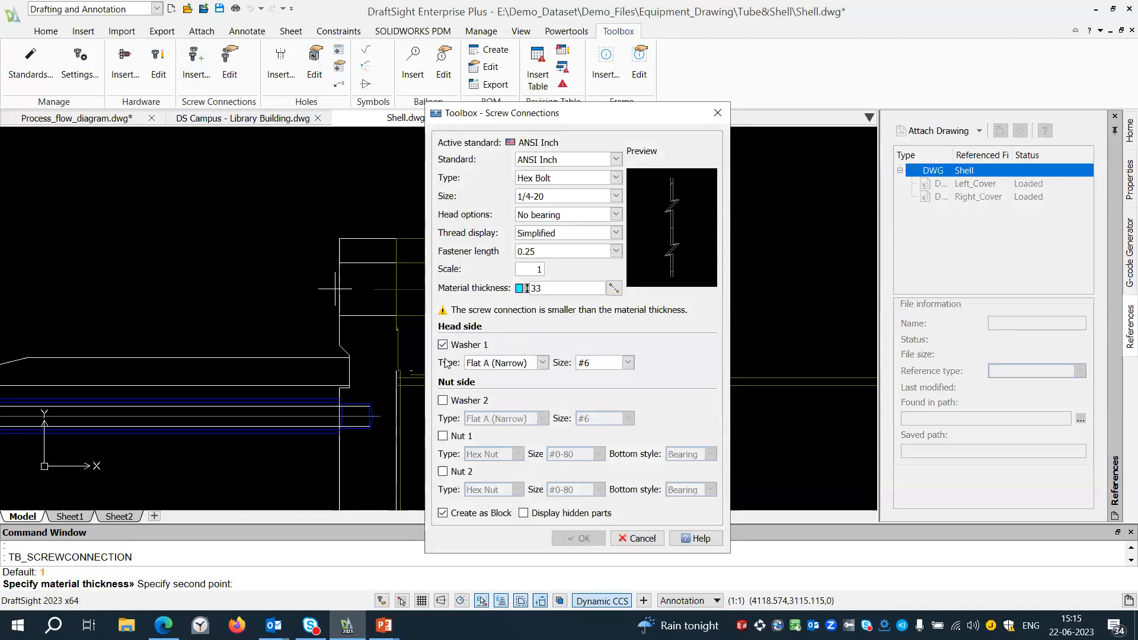
pyautogui.click(566, 251)
pyautogui.click(568, 313)
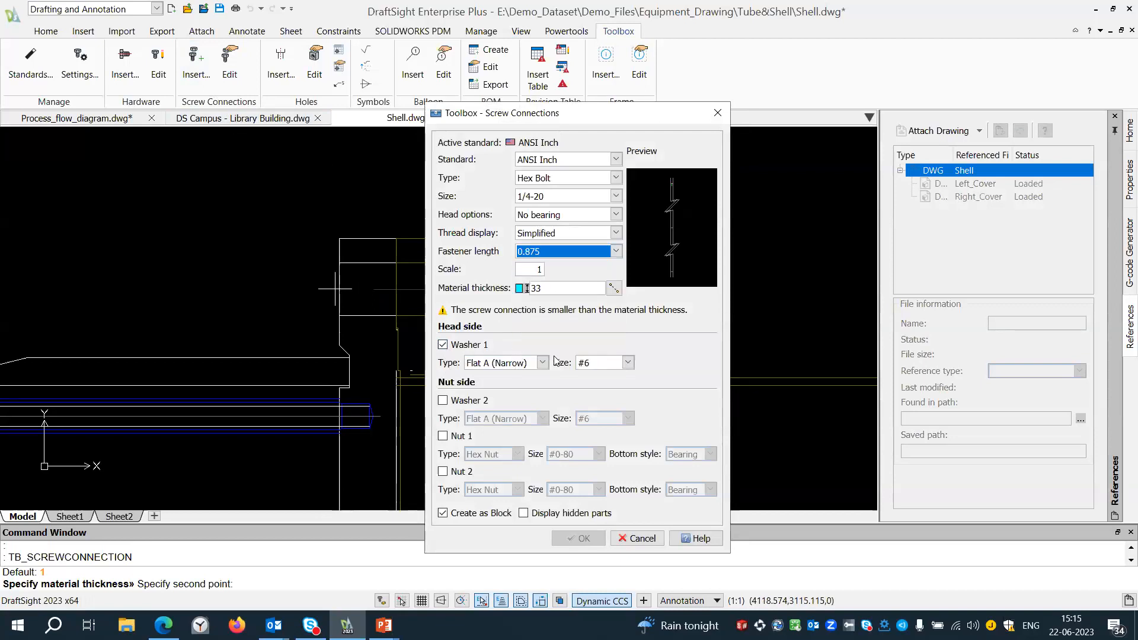
pyautogui.click(616, 252)
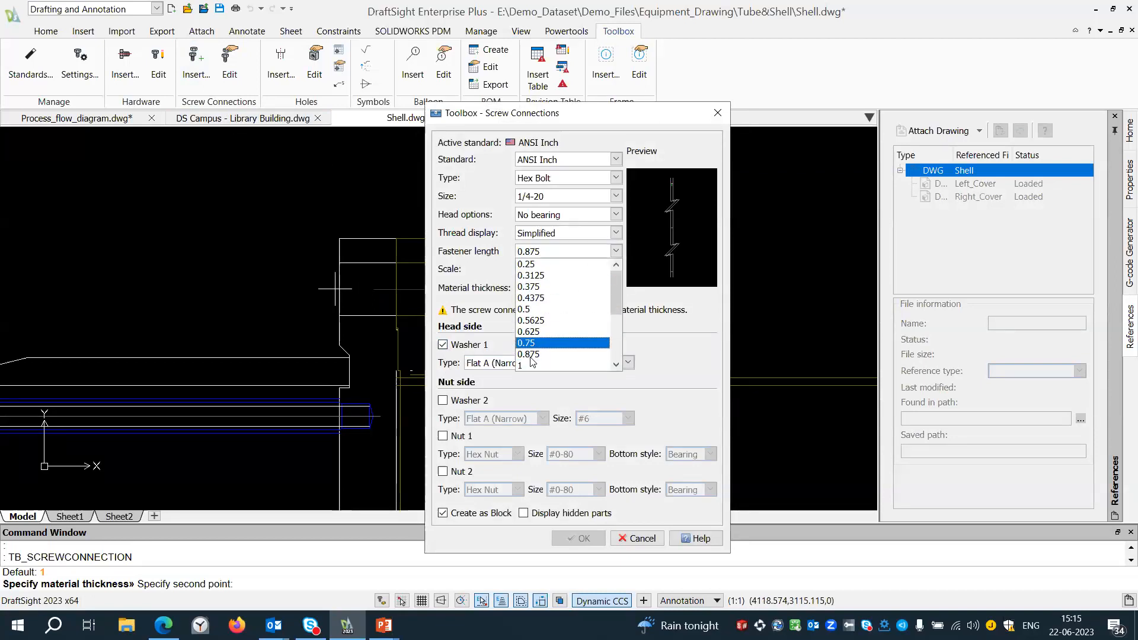
pyautogui.click(528, 365)
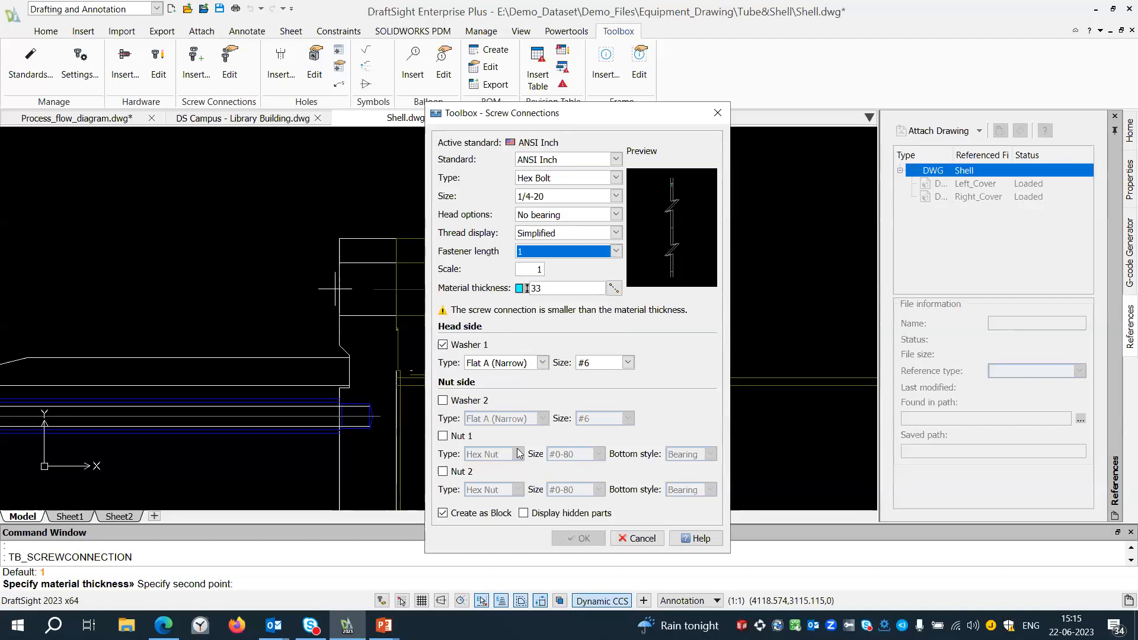
pyautogui.click(443, 400)
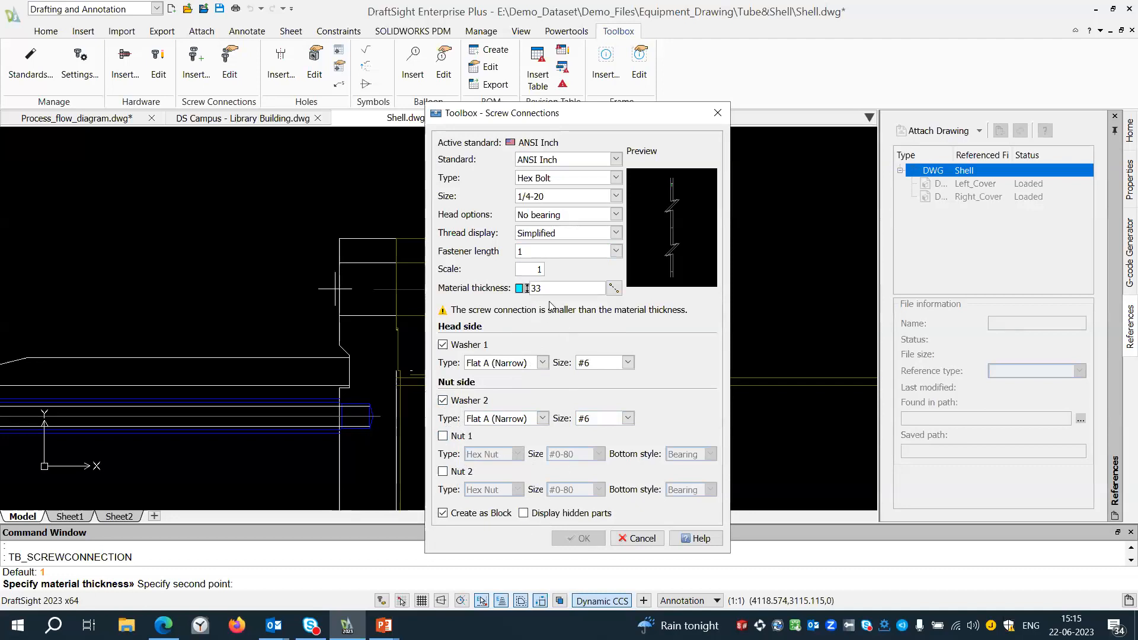
# Set the material thickness to 19 by picking the two faces of the cover flange along the bolt centreline.
pyautogui.click(614, 288)
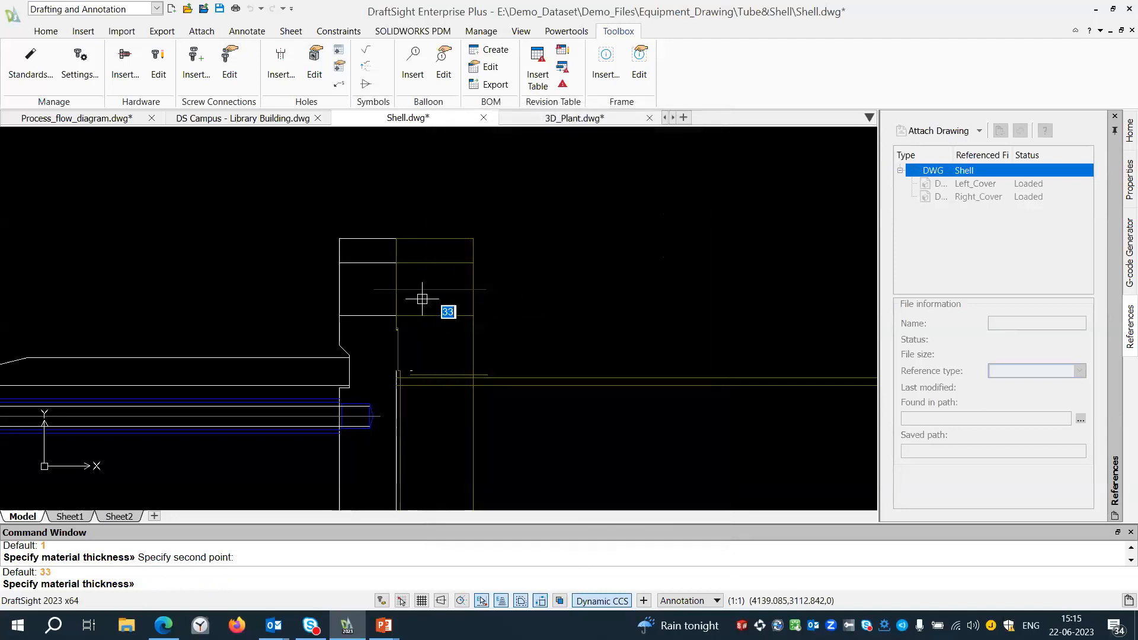
pyautogui.click(396, 289)
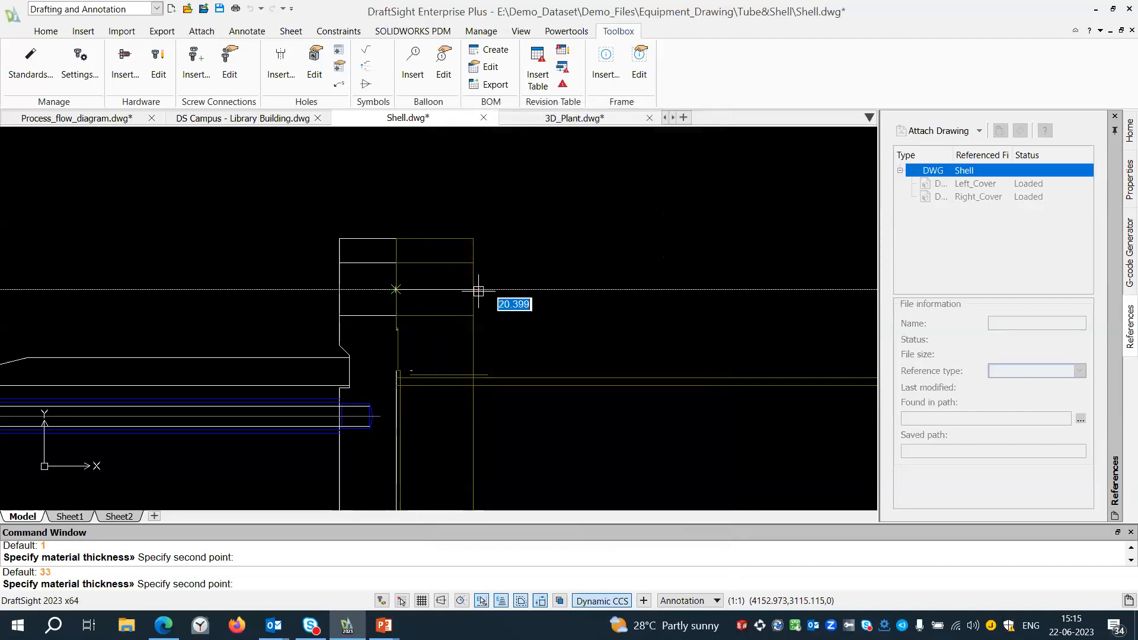
pyautogui.click(473, 289)
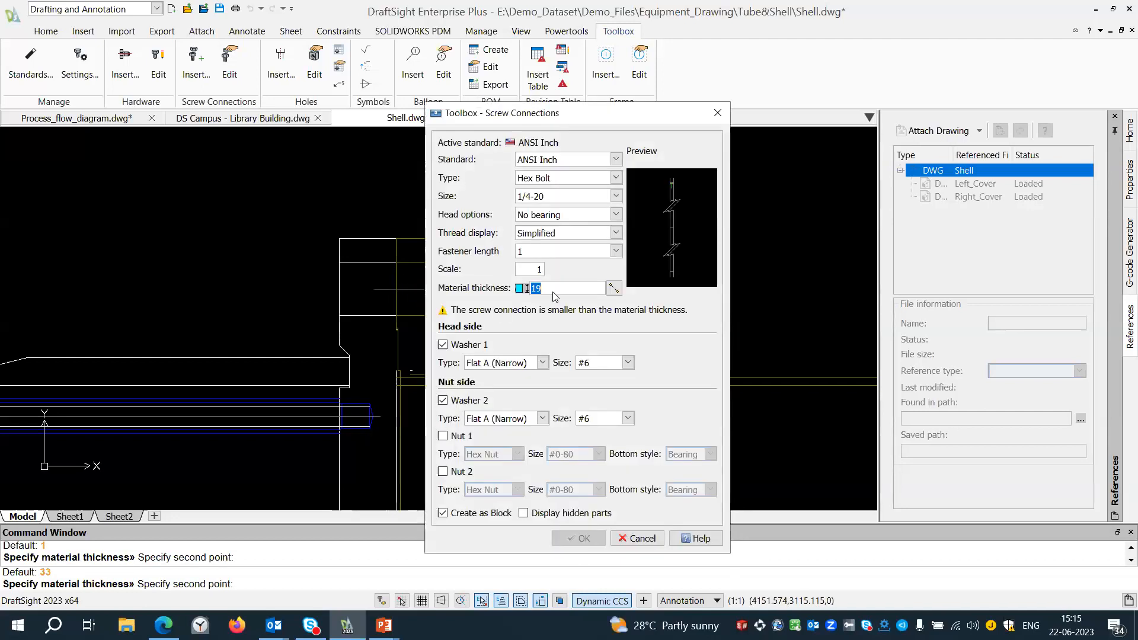
# Switch the screw connection to the ANSI Metric standard and change the drawing units to match it.
pyautogui.click(618, 179)
pyautogui.click(618, 180)
pyautogui.click(613, 159)
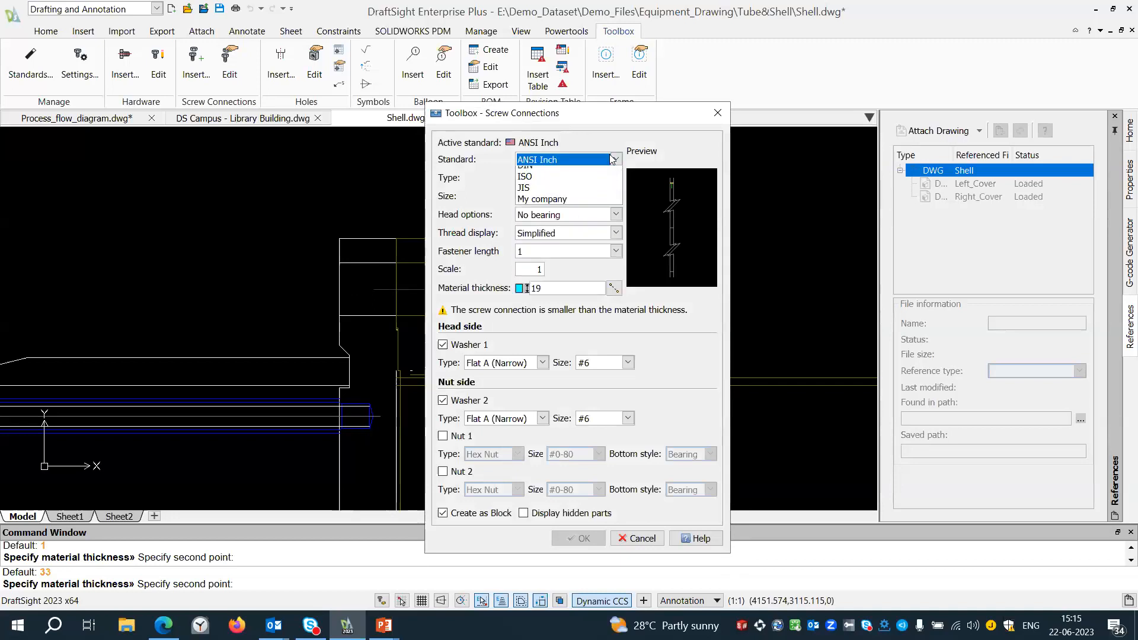
pyautogui.click(568, 183)
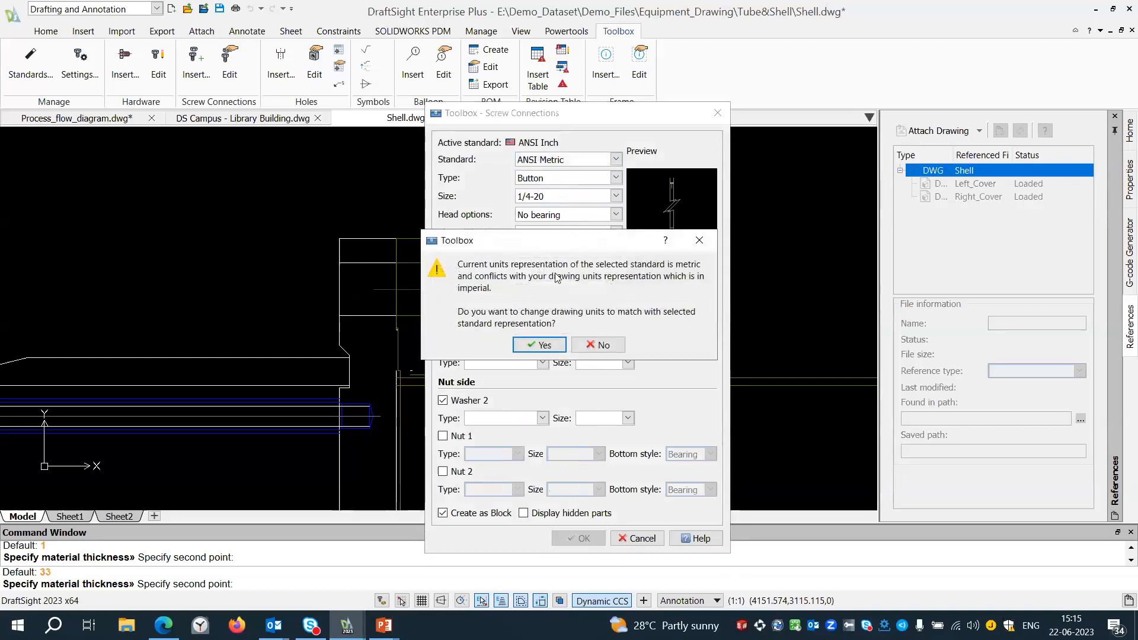
pyautogui.click(533, 345)
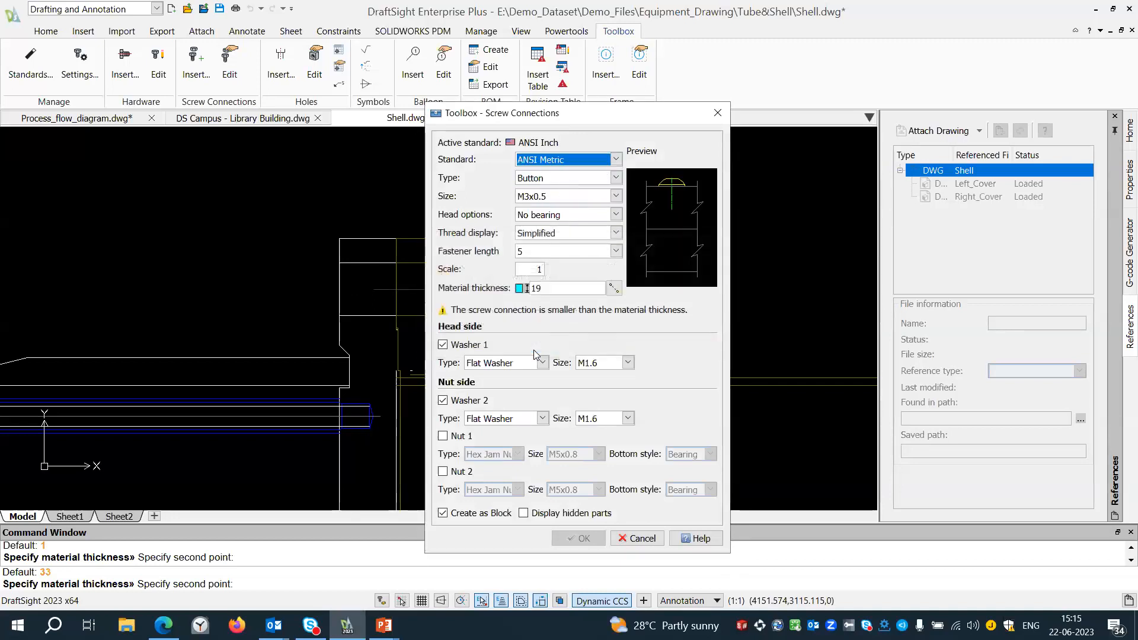
# Set the material thickness to 33 by picking the outer faces of both flanges along the bolt centreline.
pyautogui.click(614, 288)
pyautogui.click(473, 290)
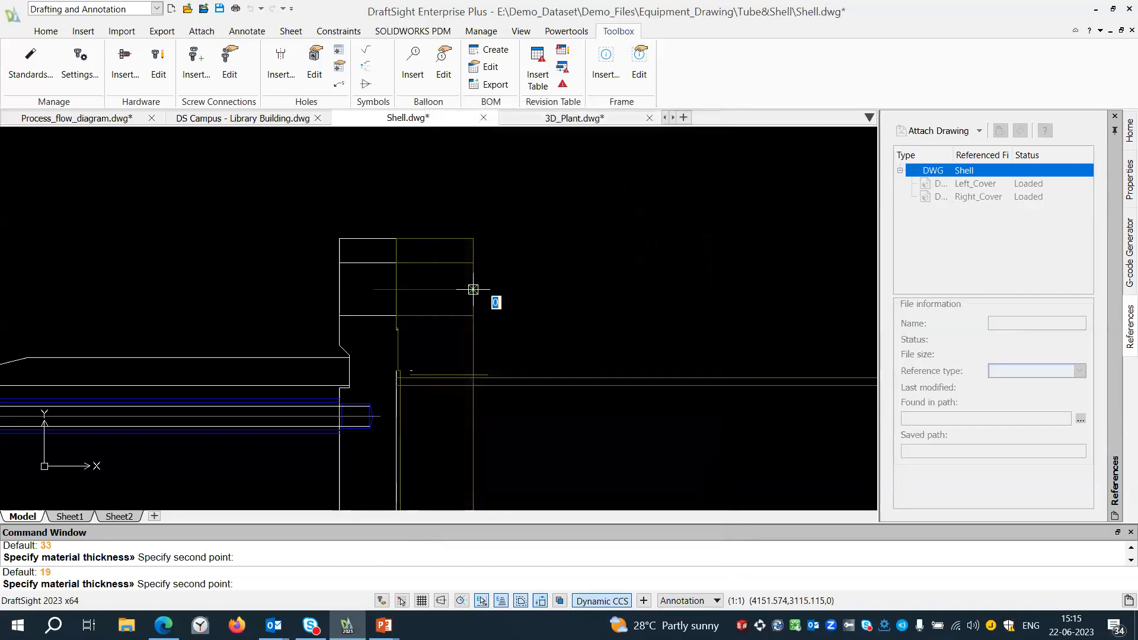
pyautogui.click(339, 290)
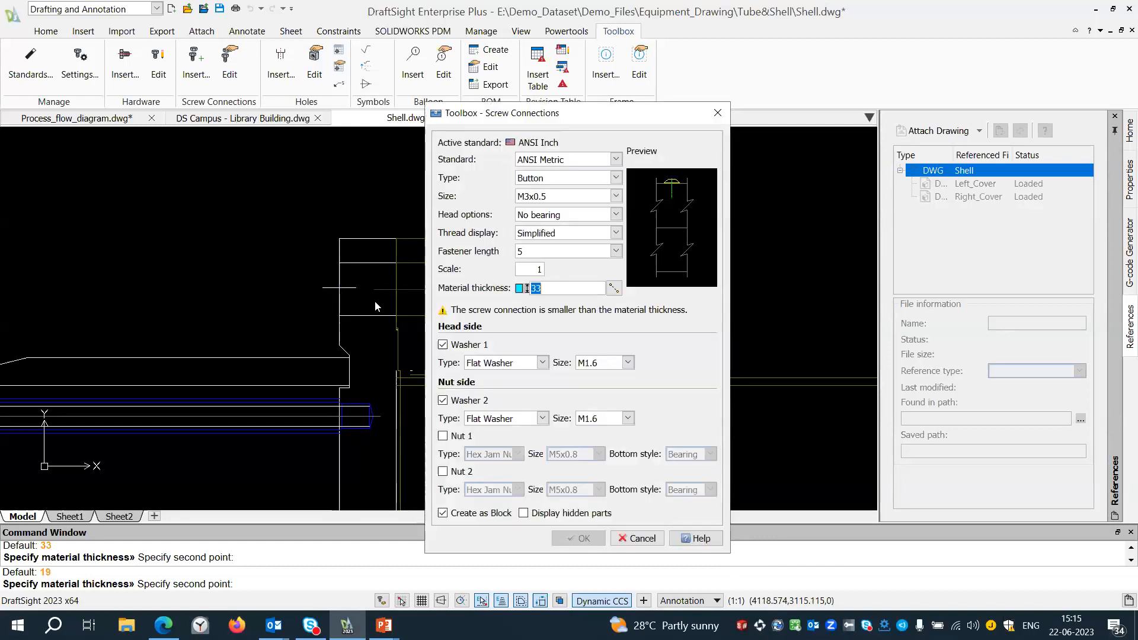
# Set the metric screw connection's type to Hex Bolt and its size to M56x5.5.
pyautogui.click(616, 177)
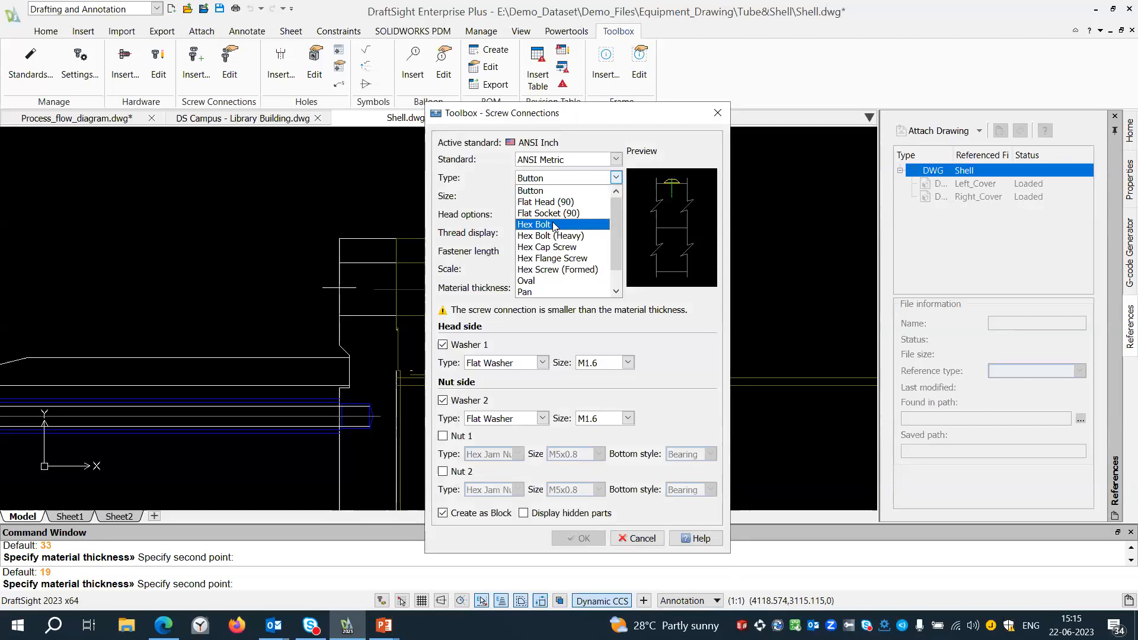
pyautogui.click(553, 226)
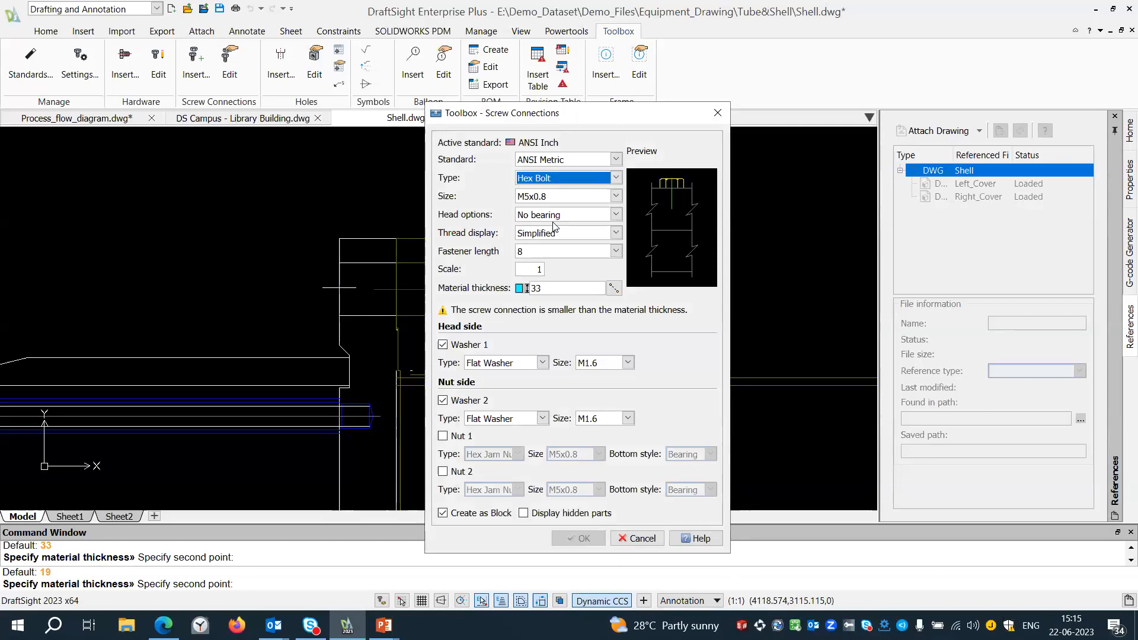
pyautogui.click(615, 196)
pyautogui.click(530, 306)
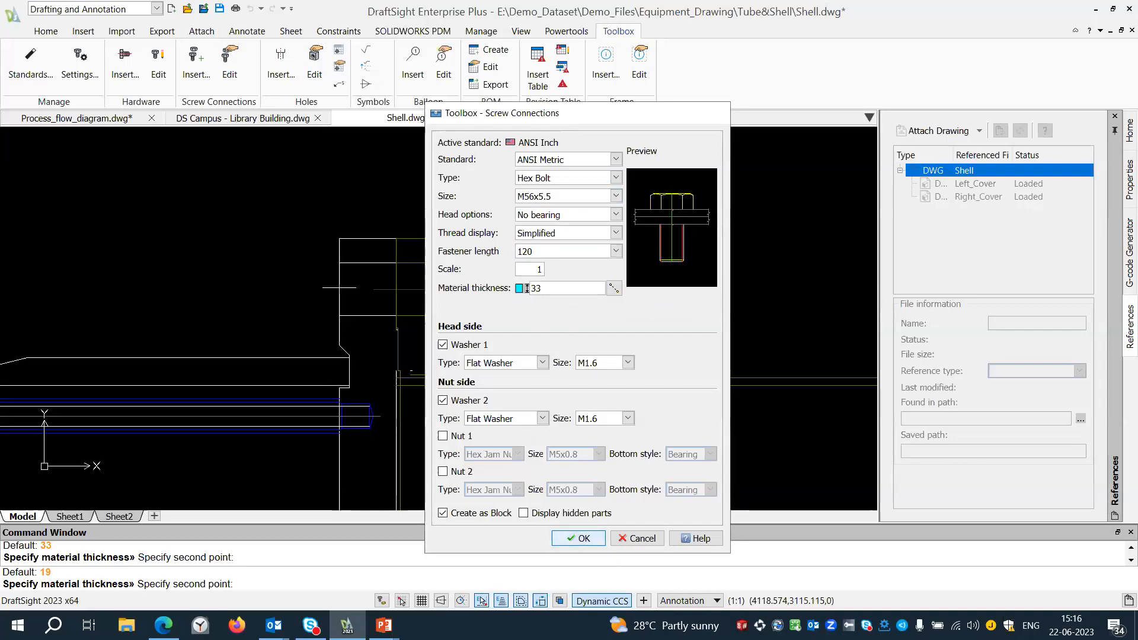
# Place the bolt connection on the cover flange's outer face at the bolt centreline and end the placement.
pyautogui.click(563, 536)
pyautogui.click(473, 289)
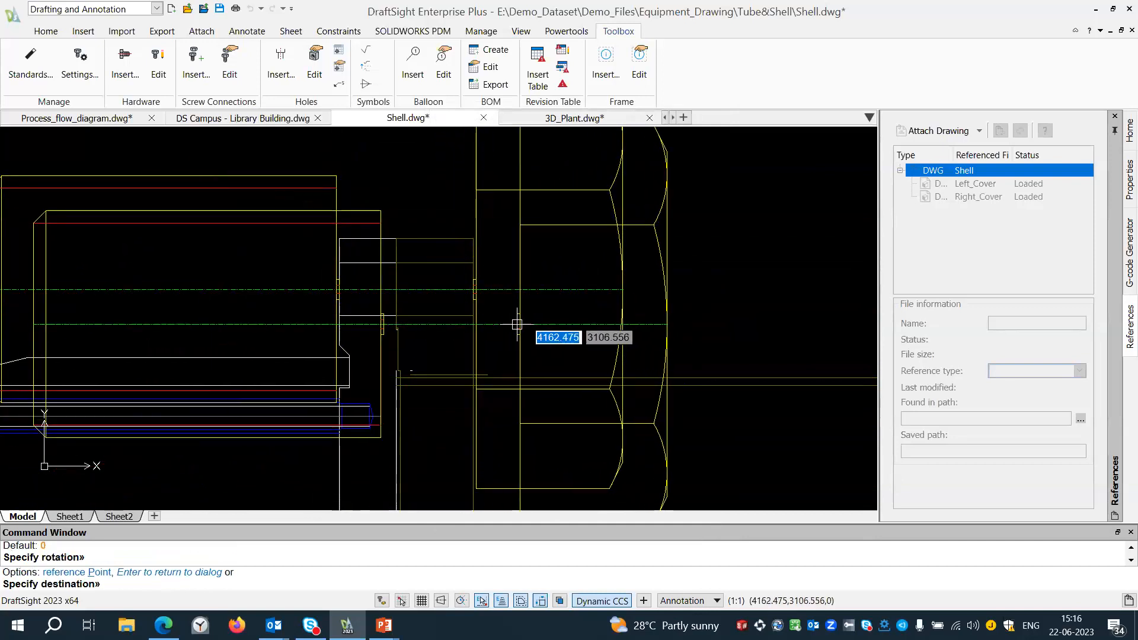
pyautogui.press('Escape')
# Edit the placed hex bolt connection on the flange and apply a smaller bolt size.
pyautogui.scroll(-4, 516, 325)
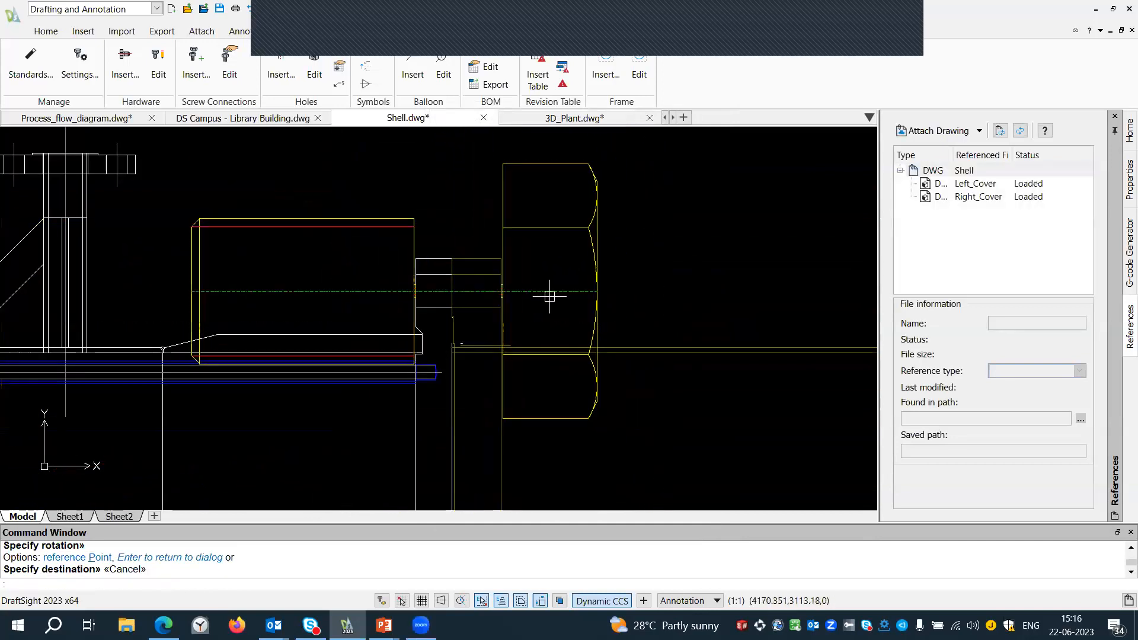
pyautogui.scroll(3, 529, 228)
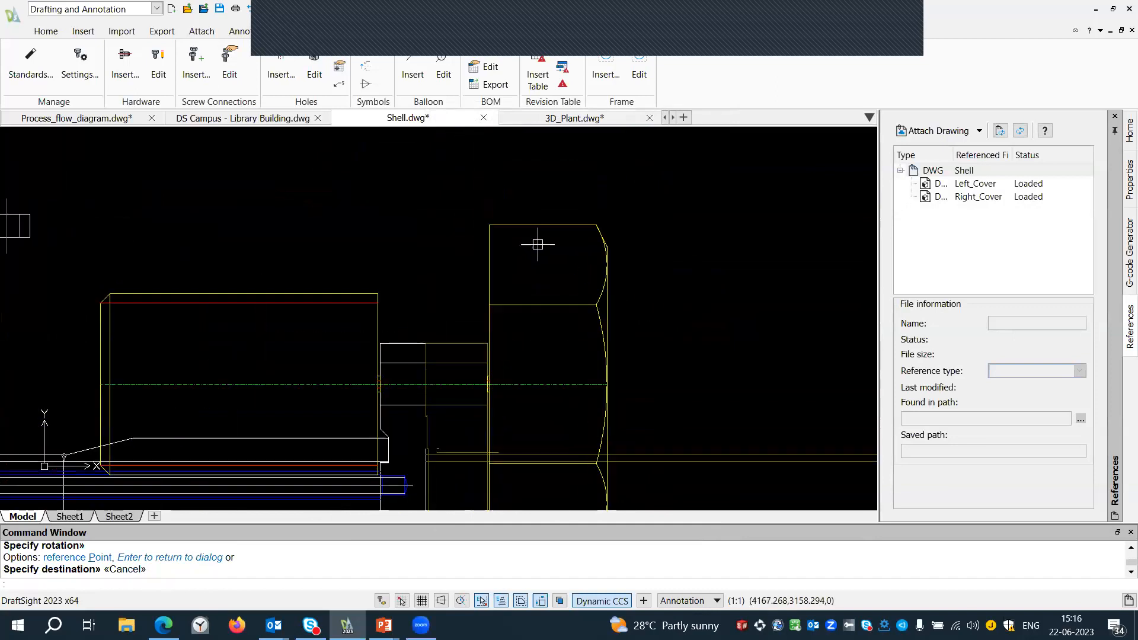
pyautogui.doubleClick(525, 224)
pyautogui.click(665, 399)
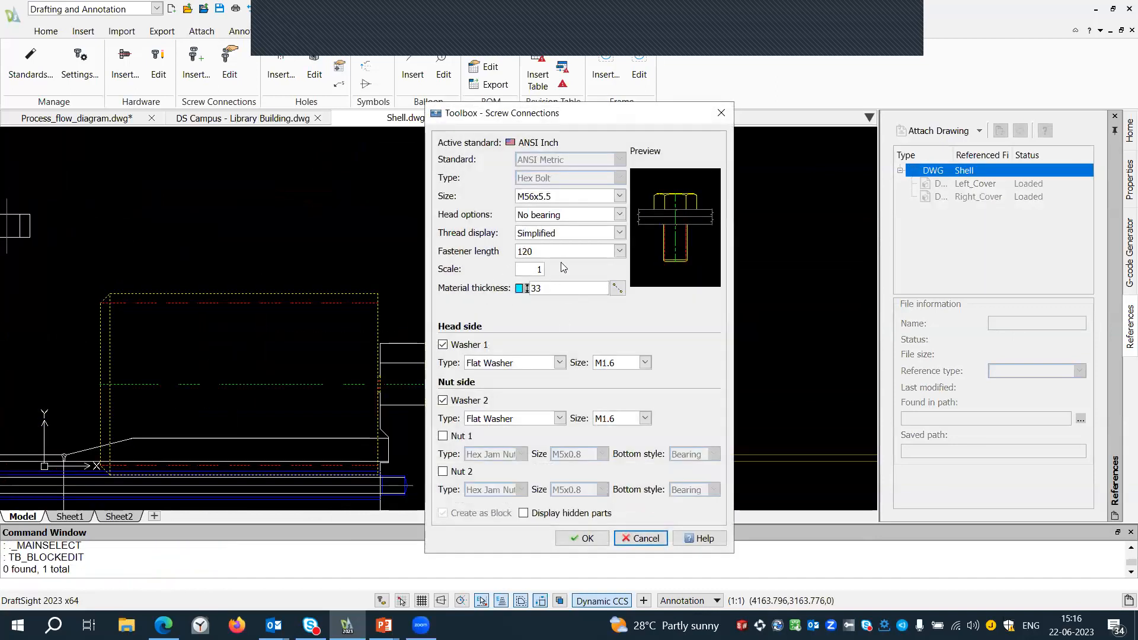
pyautogui.click(605, 196)
pyautogui.click(550, 295)
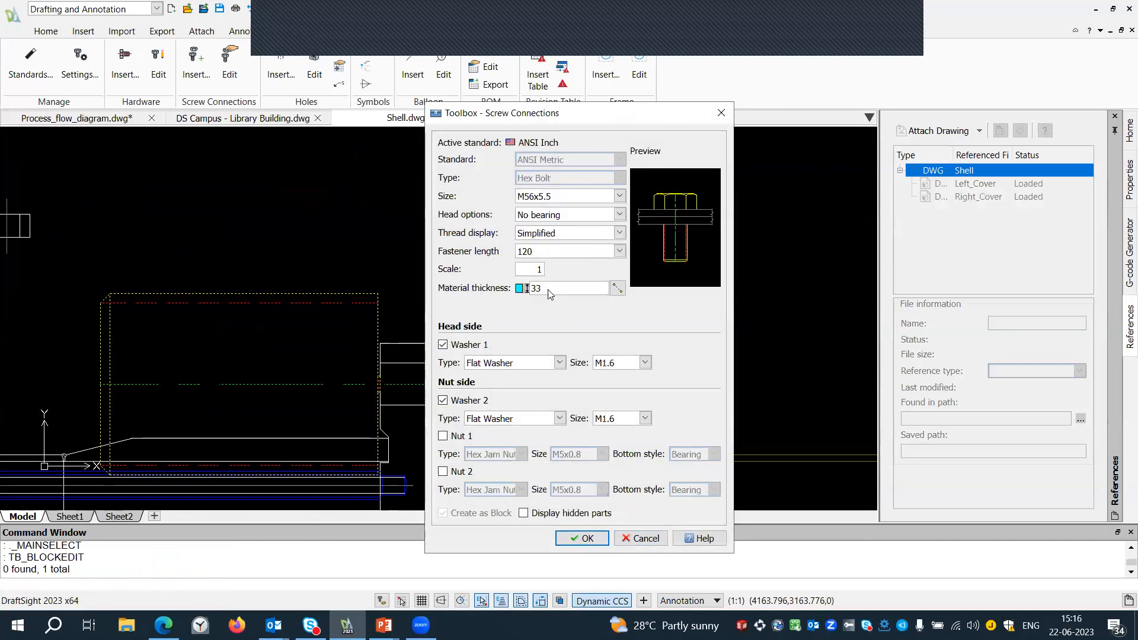
pyautogui.click(581, 539)
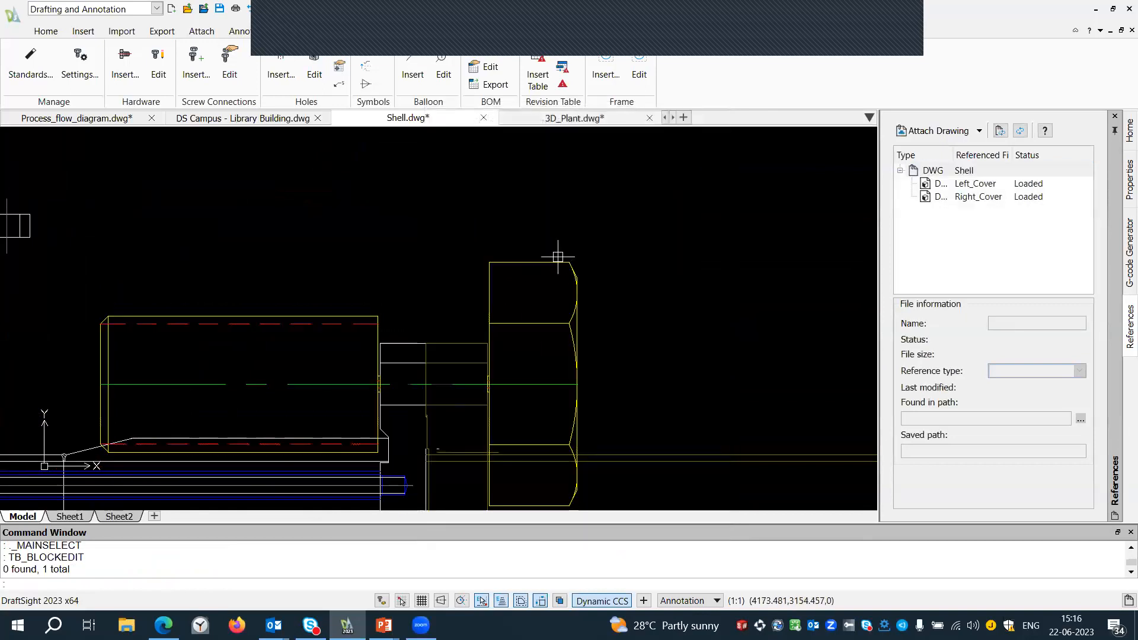
pyautogui.scroll(-5, 557, 257)
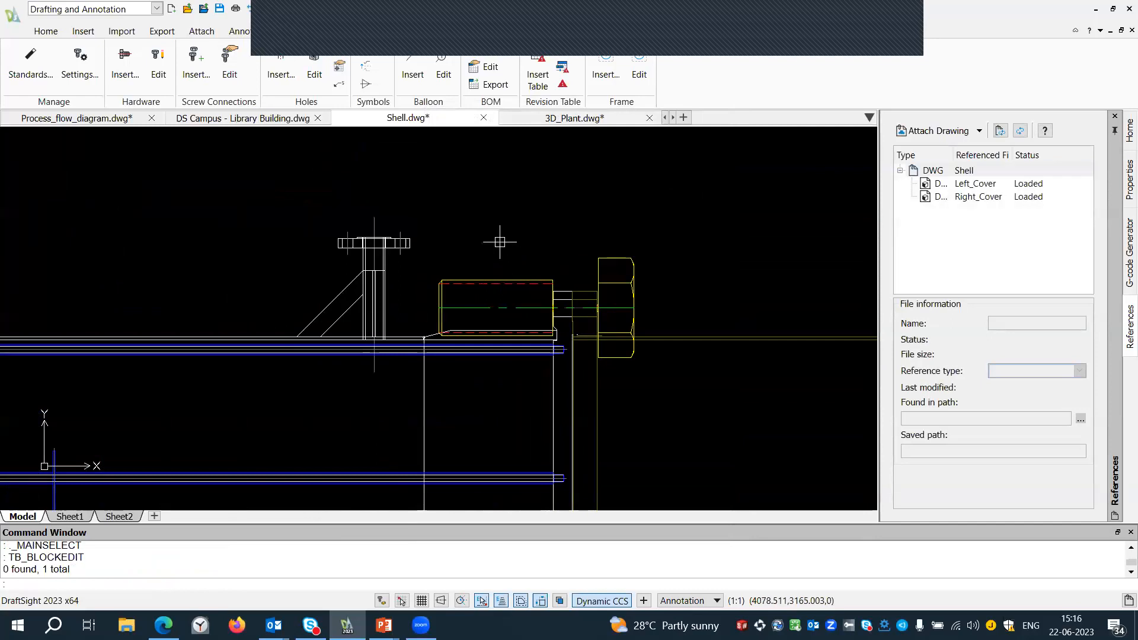
pyautogui.scroll(-1, 500, 242)
pyautogui.click(888, 11)
pyautogui.click(942, 158)
pyautogui.moveTo(551, 218)
pyautogui.mouseDown(button='middle')
pyautogui.moveTo(488, 219)
pyautogui.moveTo(540, 241)
pyautogui.mouseUp(button='middle')
pyautogui.scroll(1, 460, 221)
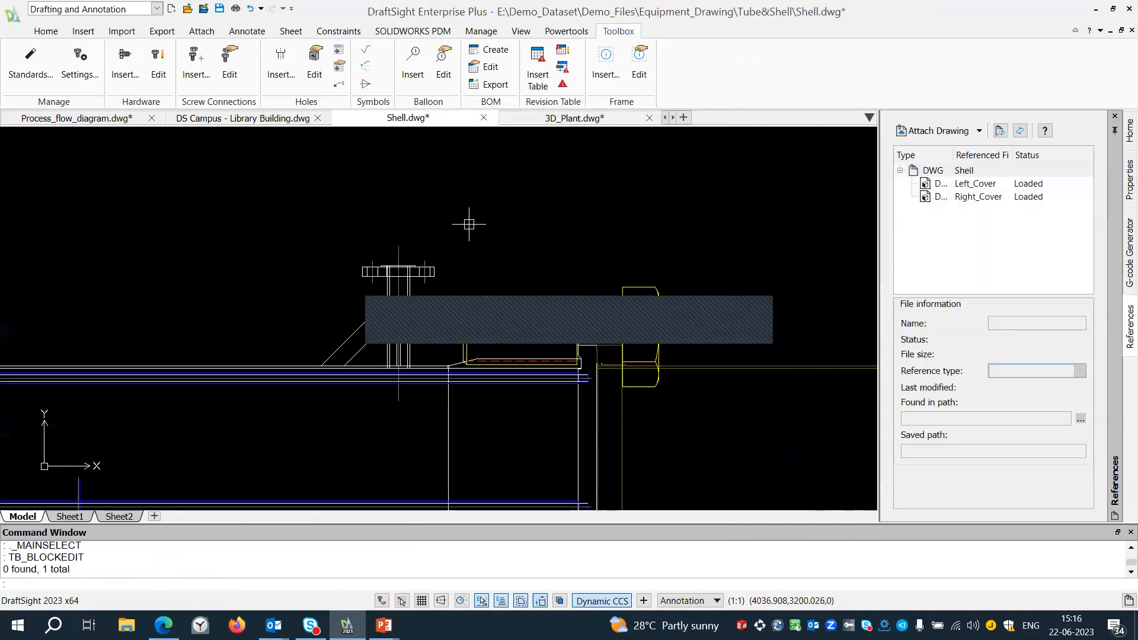
pyautogui.moveTo(469, 224); pyautogui.dragTo(520, 248, button='middle')
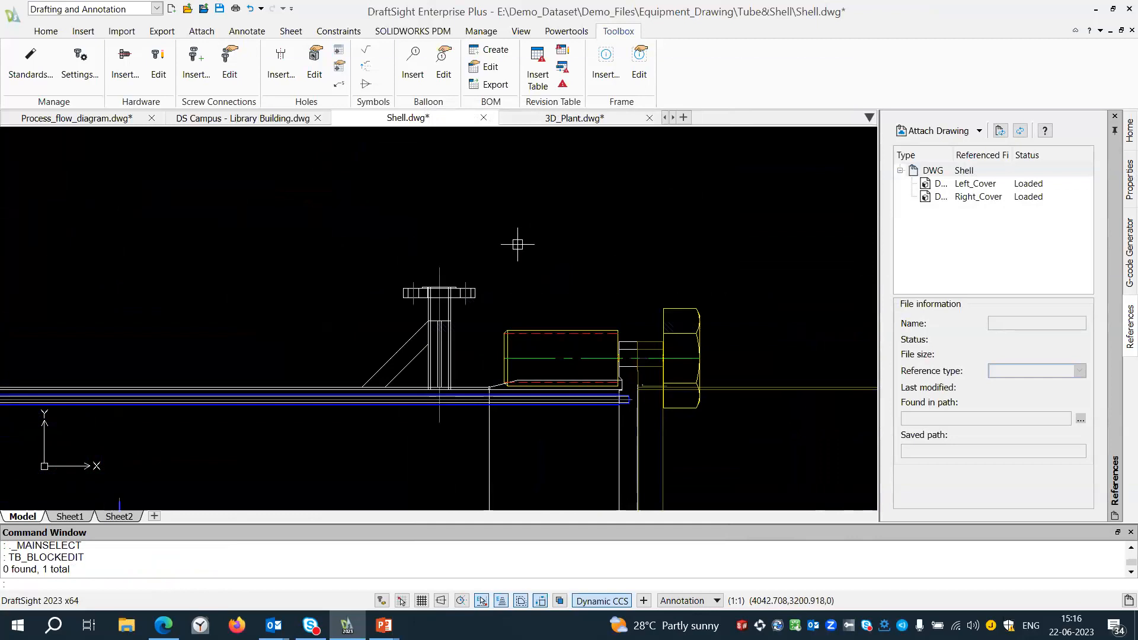
# Compare Layout_v1.dwg as the first drawing with Layout_v2.dwg as the second using Draw Compare.
pyautogui.click(566, 30)
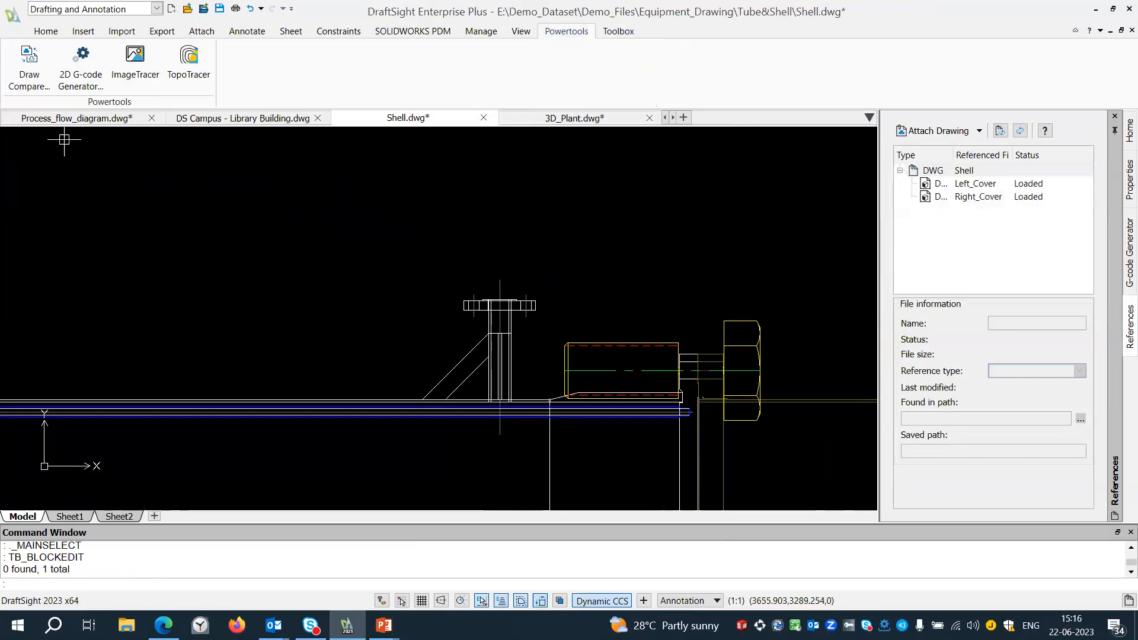
pyautogui.click(29, 76)
pyautogui.click(517, 206)
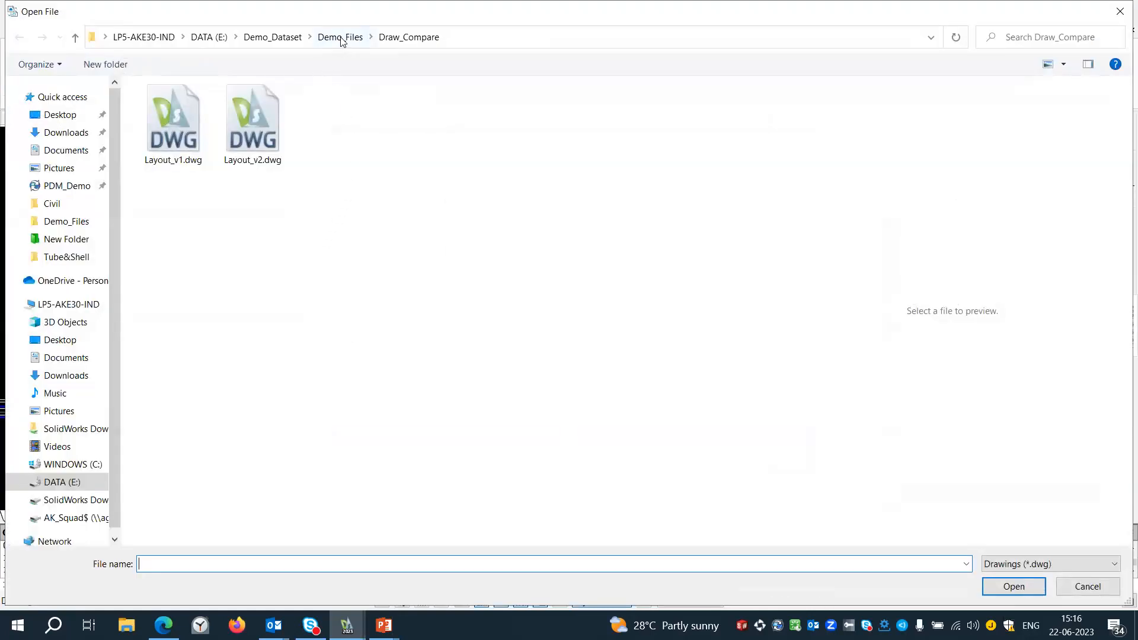
pyautogui.click(161, 127)
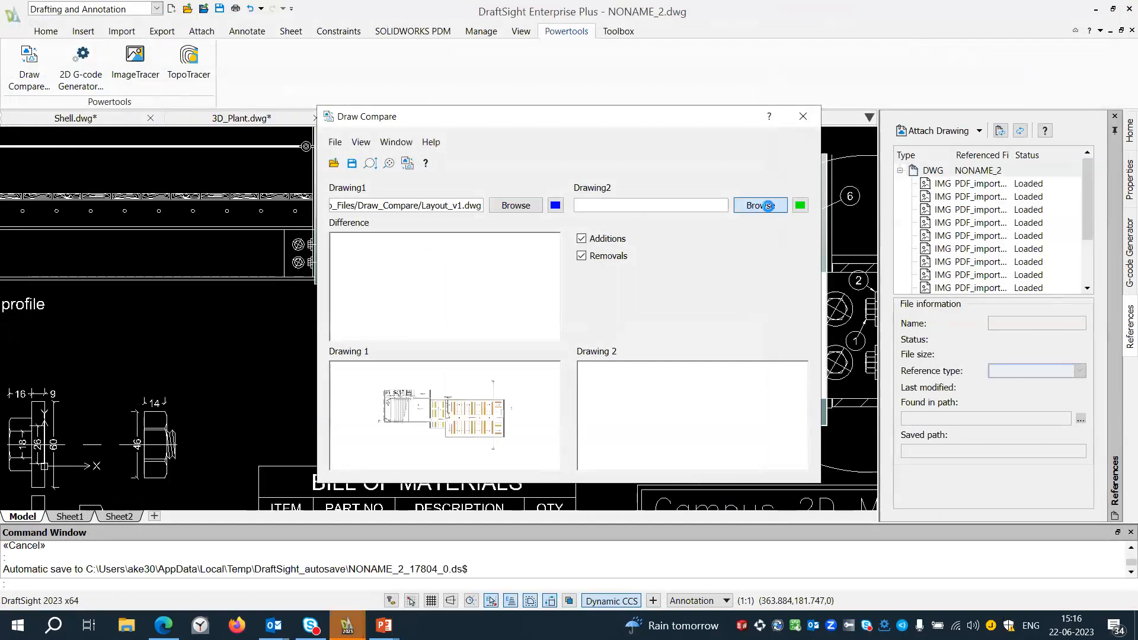
pyautogui.click(761, 205)
pyautogui.click(257, 127)
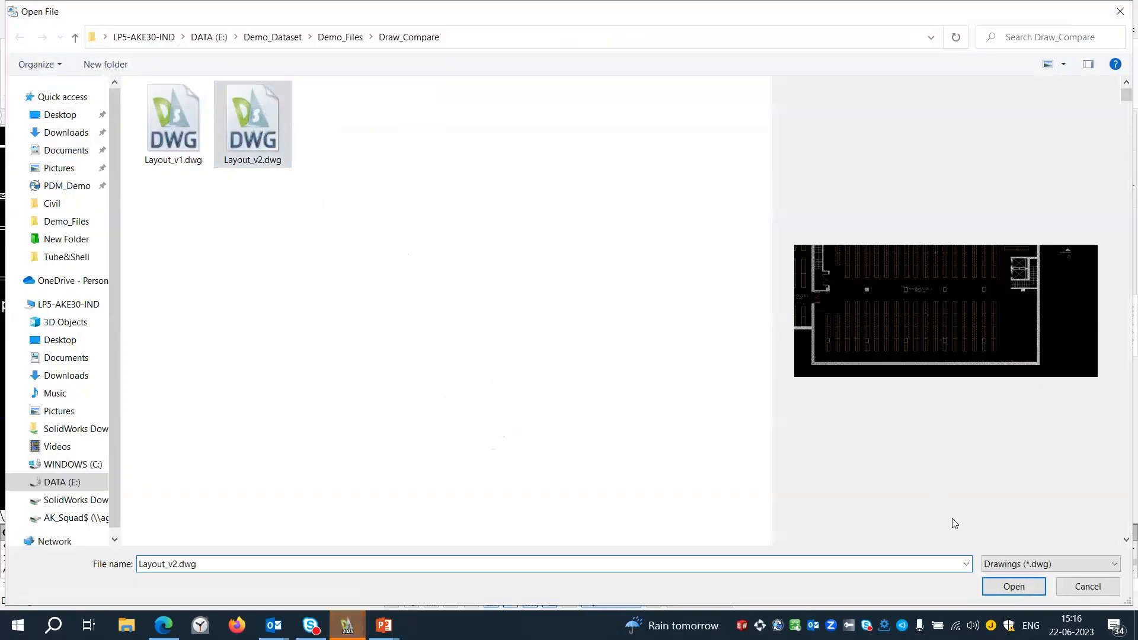
pyautogui.click(1007, 583)
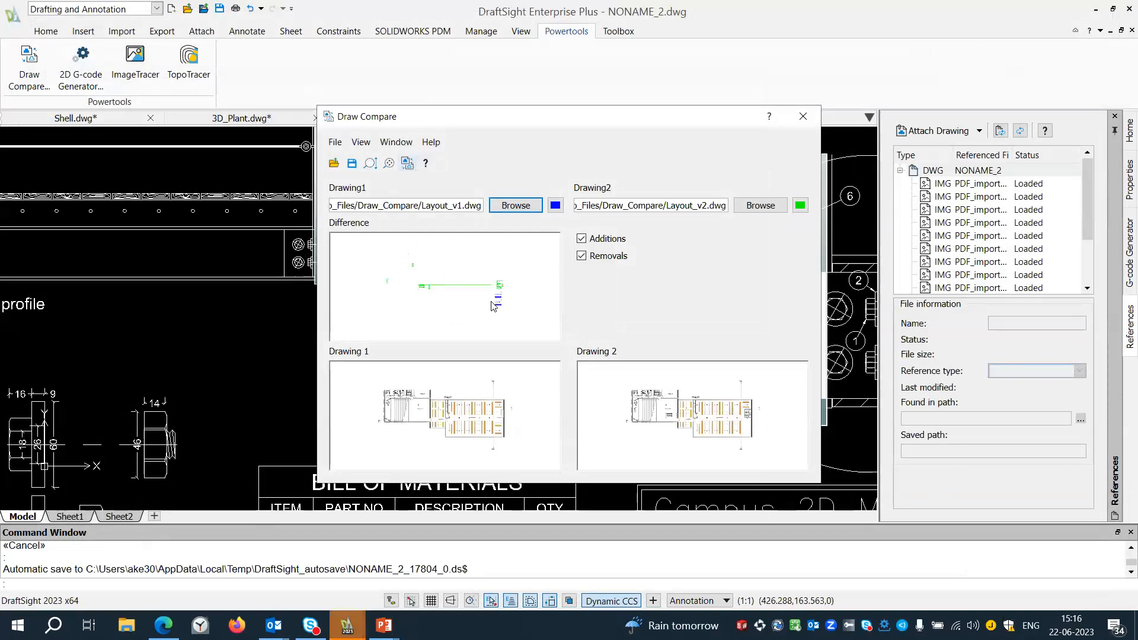
# Examine the differences around the warehouse's stair and lift area in the comparison, and close Draw Compare.
pyautogui.scroll(5, 507, 298)
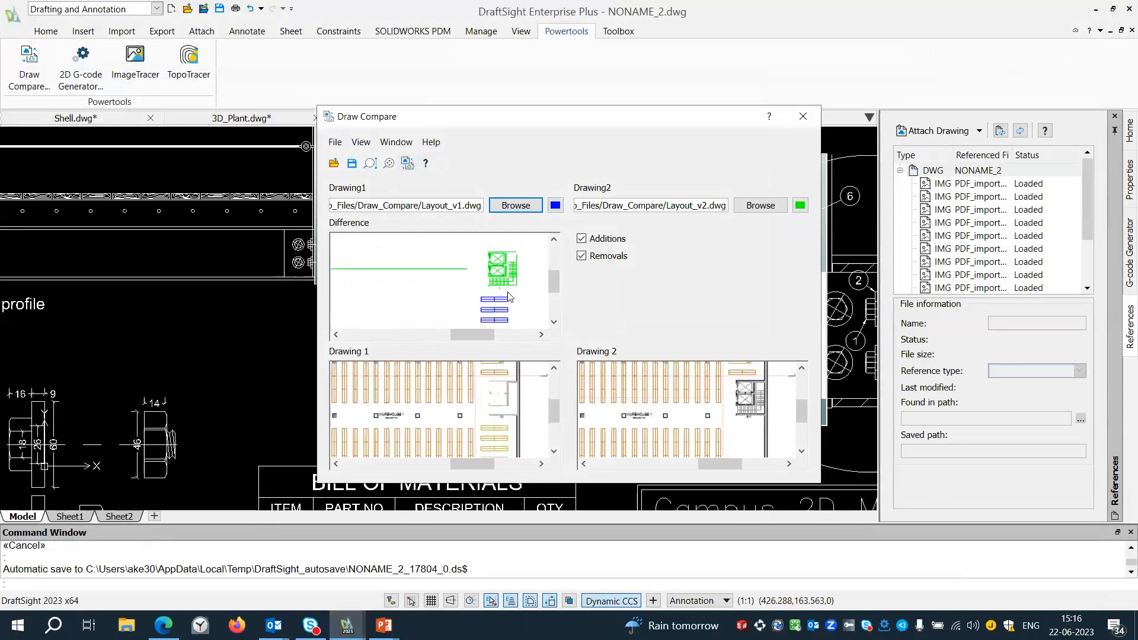
pyautogui.moveTo(559, 283); pyautogui.dragTo(560, 286)
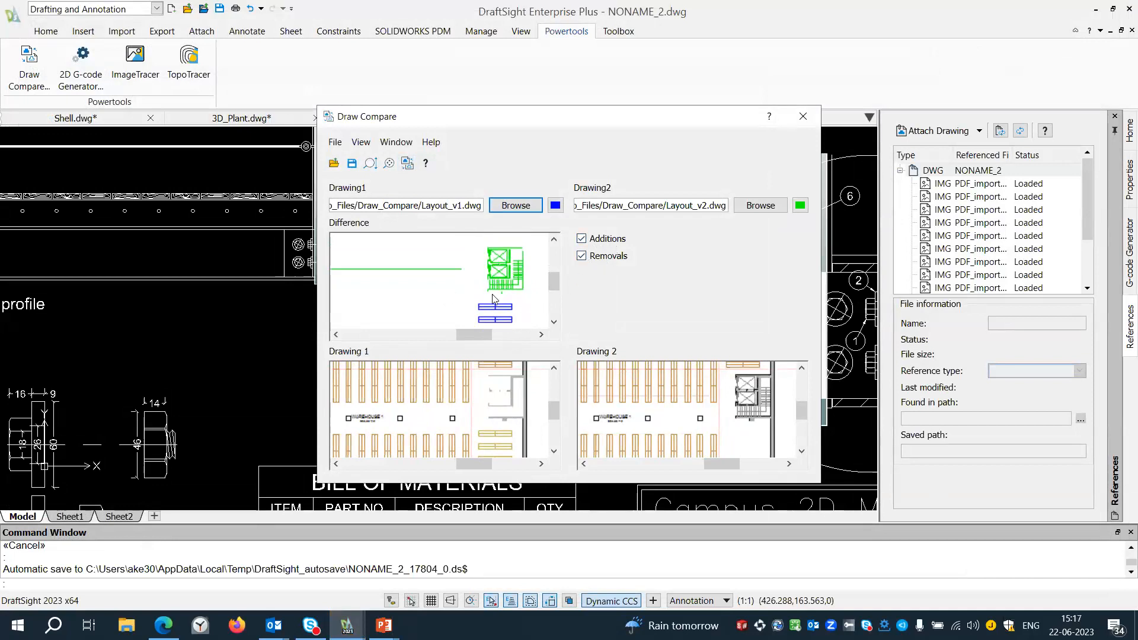
pyautogui.click(802, 117)
pyautogui.scroll(-3, 350, 290)
pyautogui.scroll(-3, 515, 331)
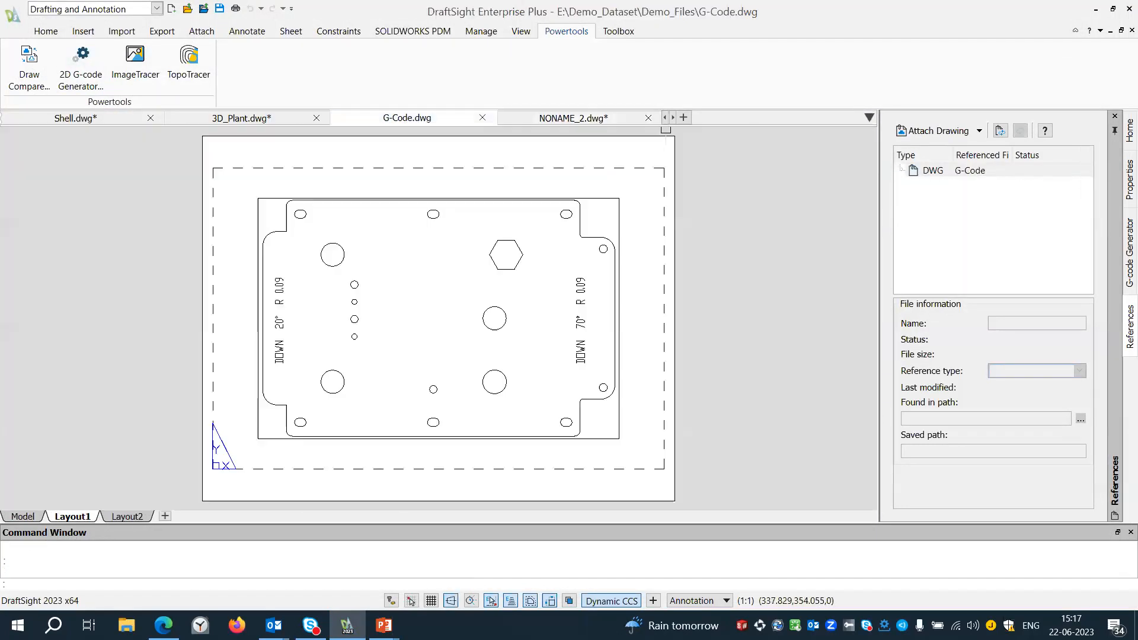
# Switch to the model space of G-Code.dwg and display the G-code Generator palette.
pyautogui.click(408, 118)
pyautogui.click(23, 516)
pyautogui.scroll(2, 498, 332)
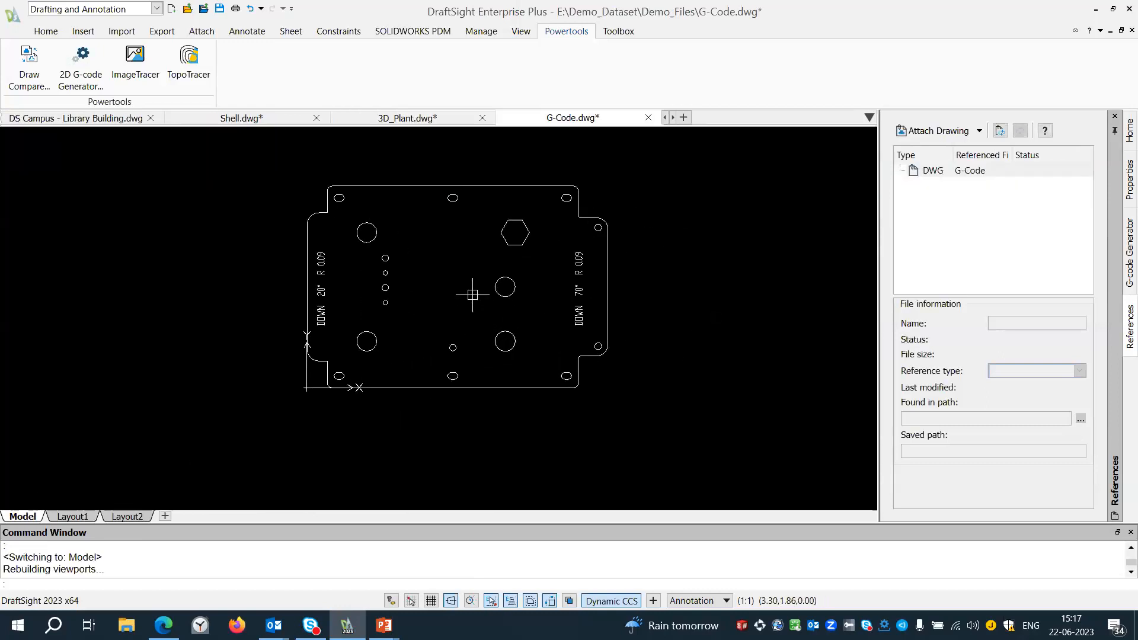
pyautogui.click(81, 65)
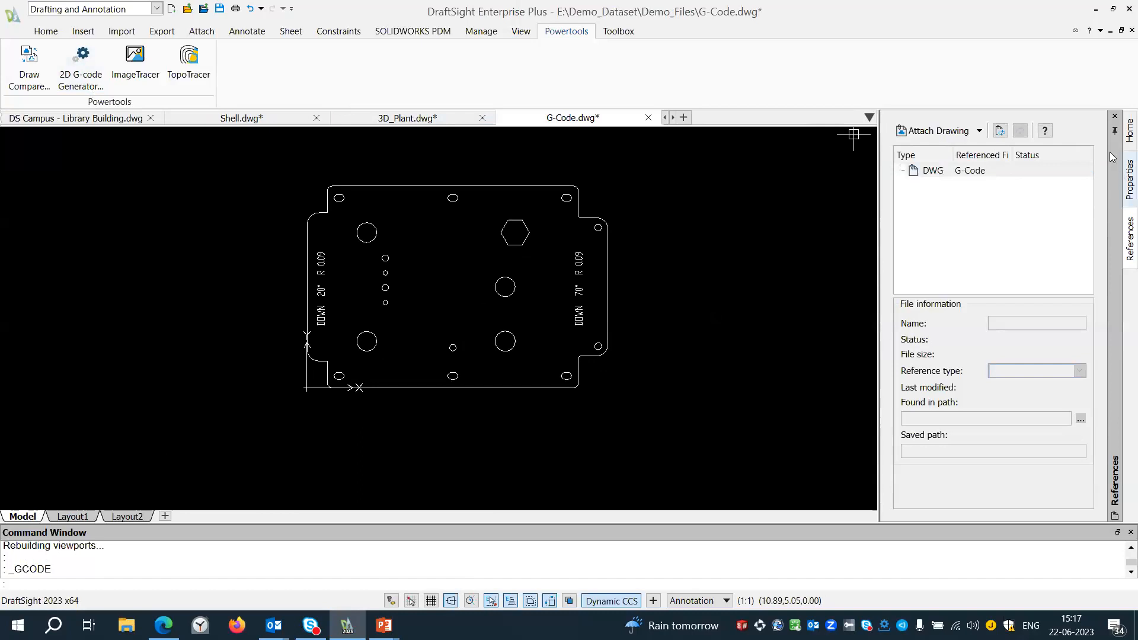
pyautogui.rightClick(1052, 87)
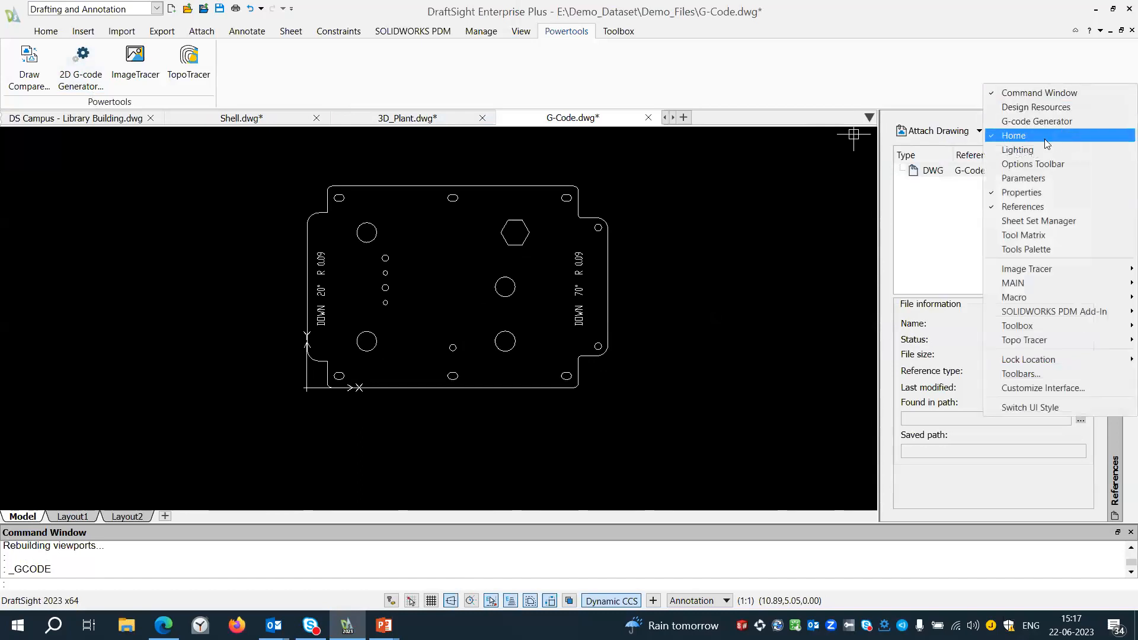
pyautogui.click(1040, 121)
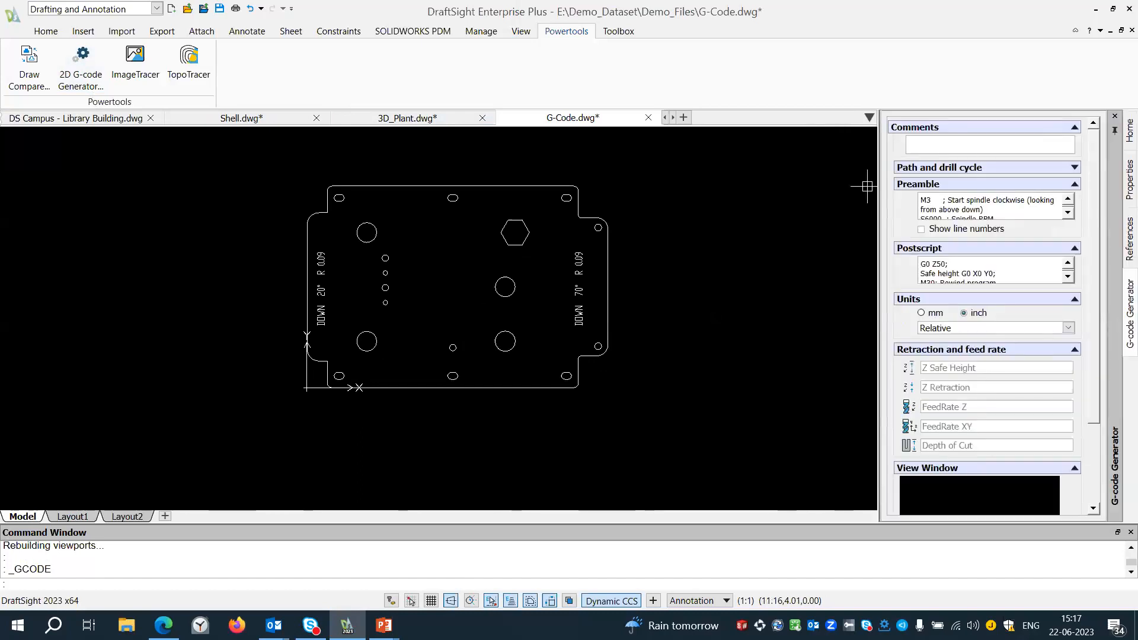
# Generate G-code with the 2D Toolpath cycle for all entities of the plate.
pyautogui.scroll(4, 508, 284)
pyautogui.scroll(-3, 539, 312)
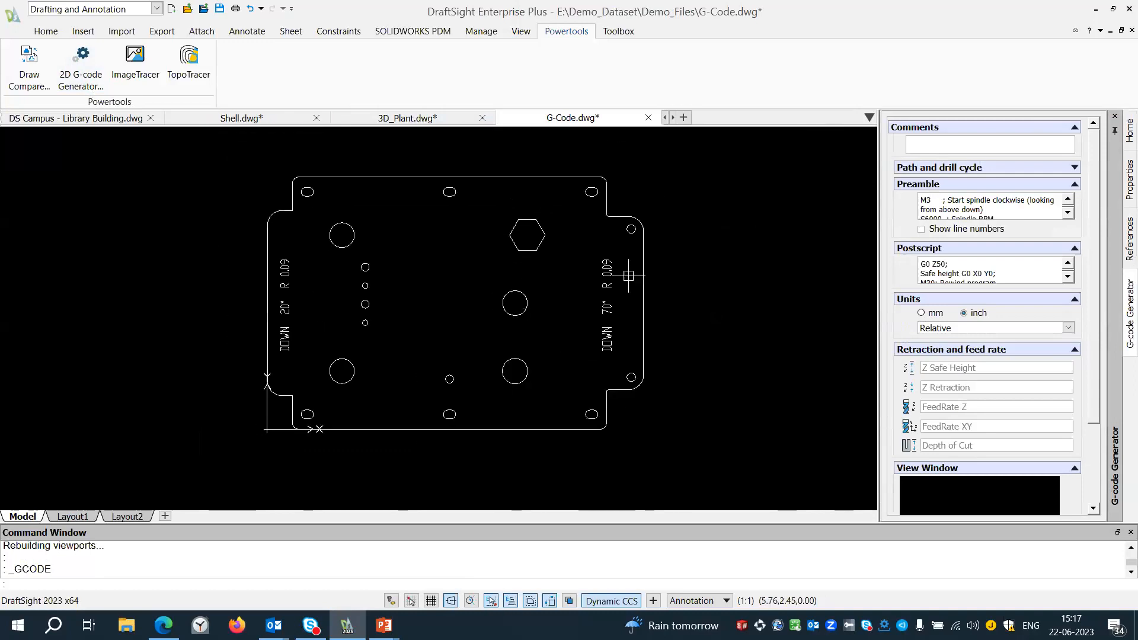
pyautogui.click(977, 168)
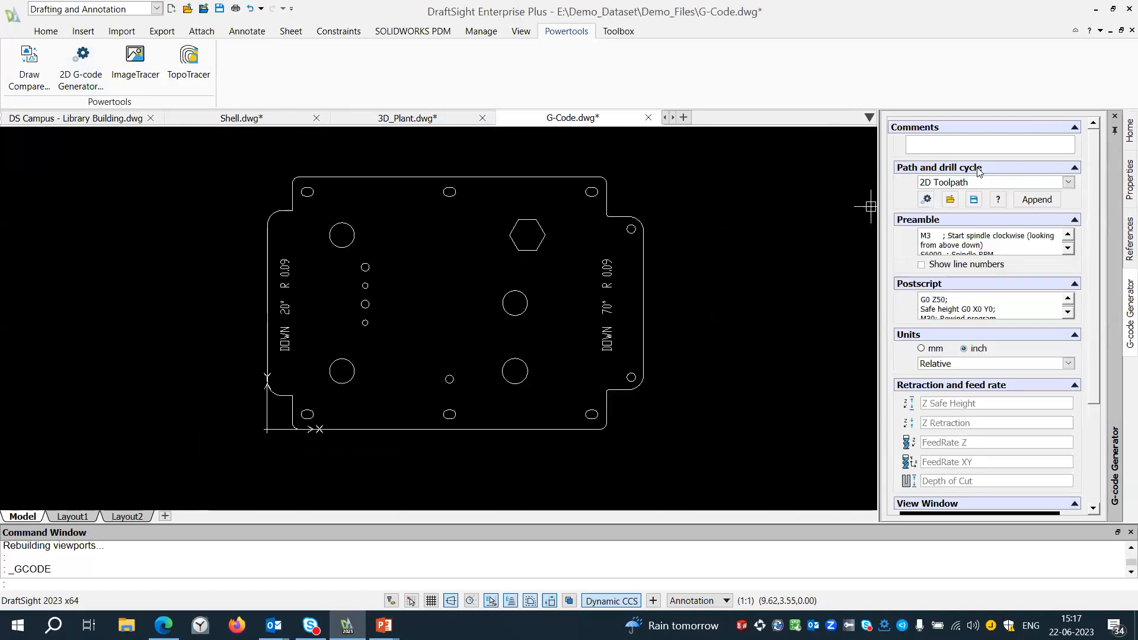
pyautogui.click(944, 187)
pyautogui.click(938, 186)
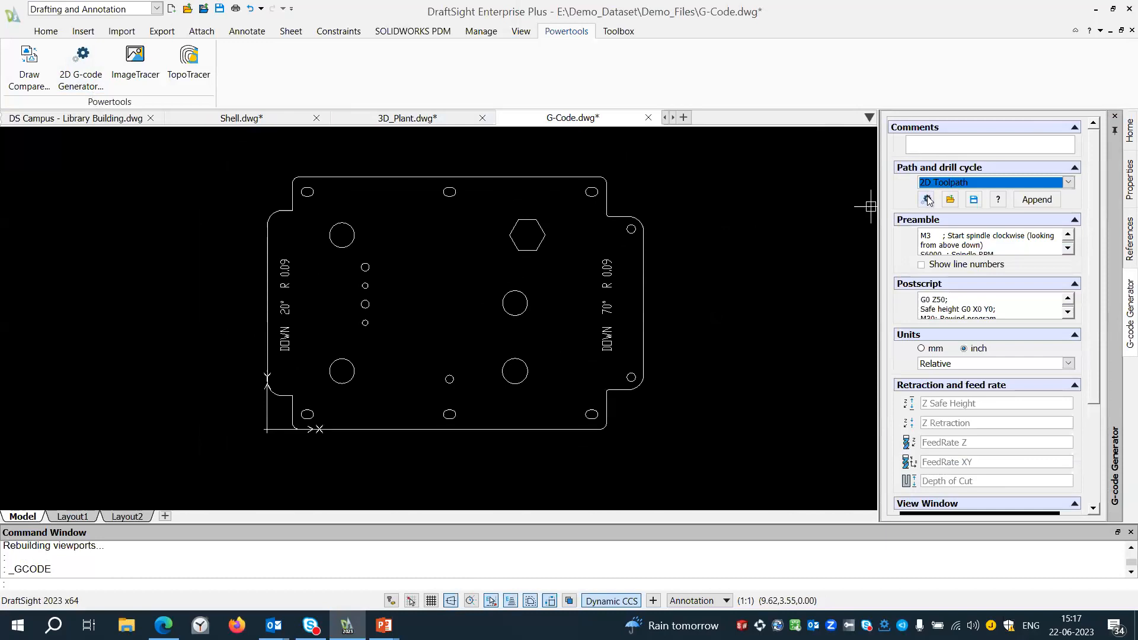
pyautogui.click(927, 200)
pyautogui.moveTo(188, 149); pyautogui.dragTo(682, 474)
pyautogui.press('Return')
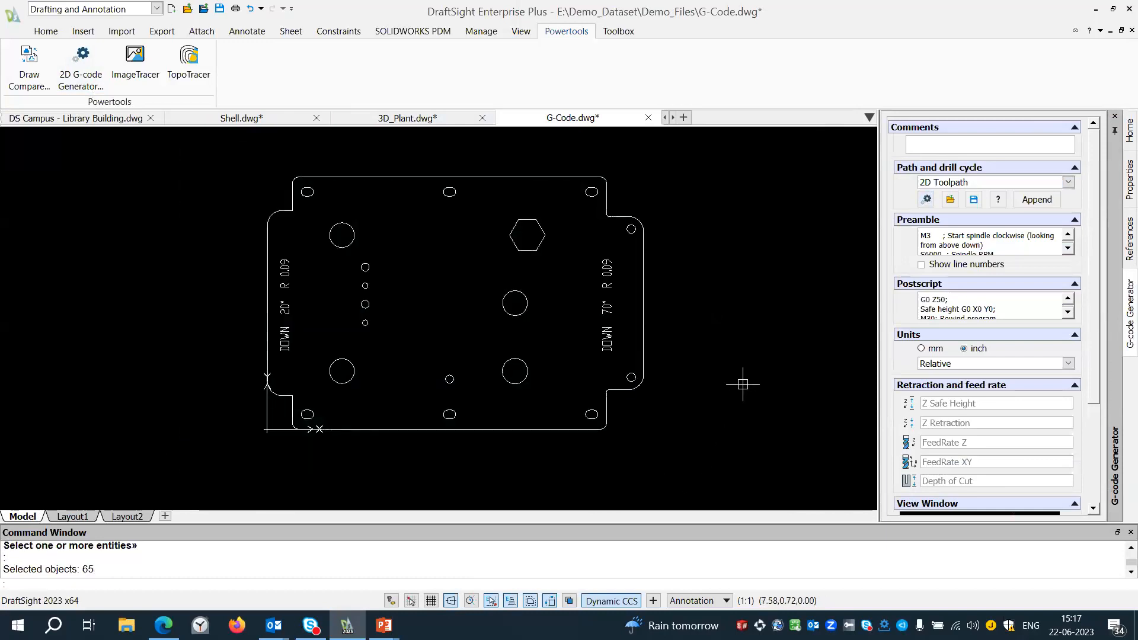
# Save the generated G-code as the text file untitled.txt in the Desktop folder.
pyautogui.scroll(-2, 742, 381)
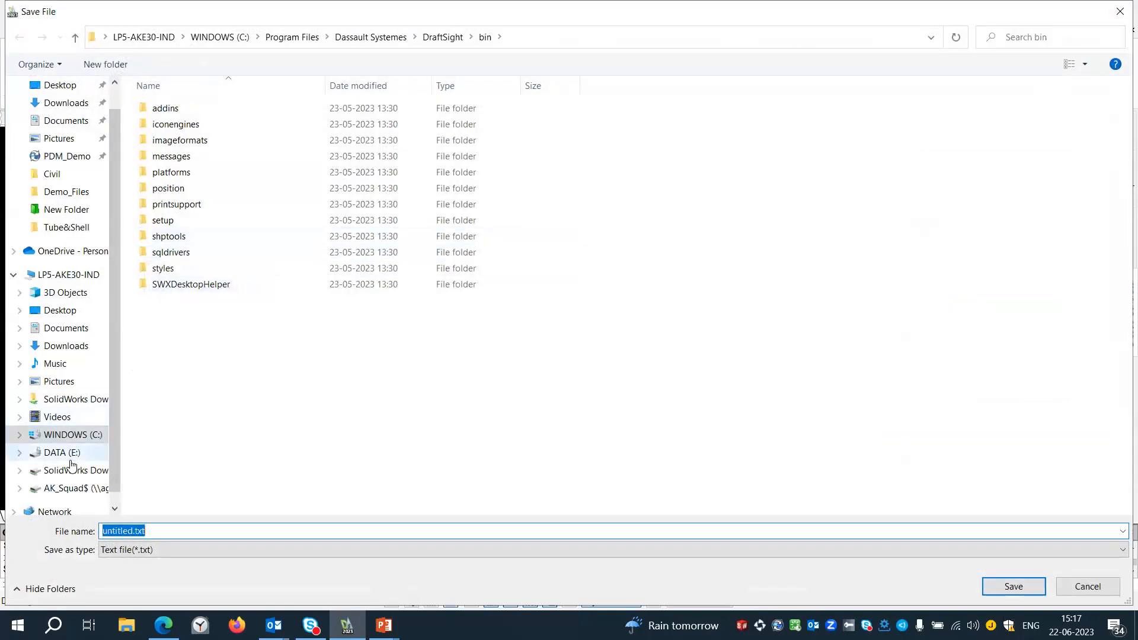
pyautogui.click(61, 310)
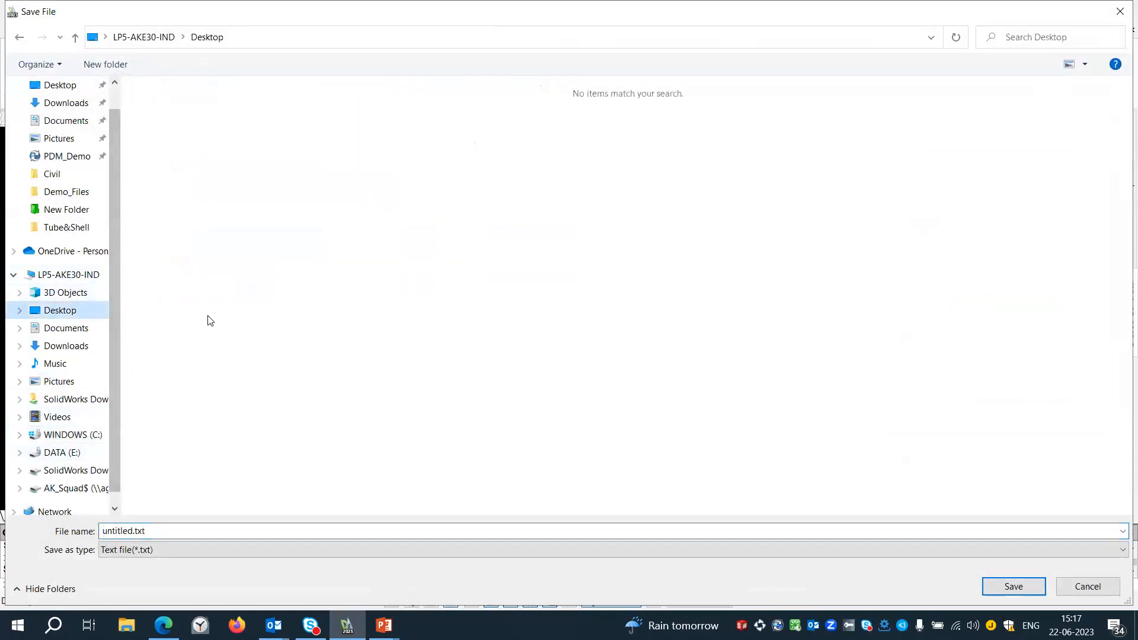
pyautogui.click(998, 582)
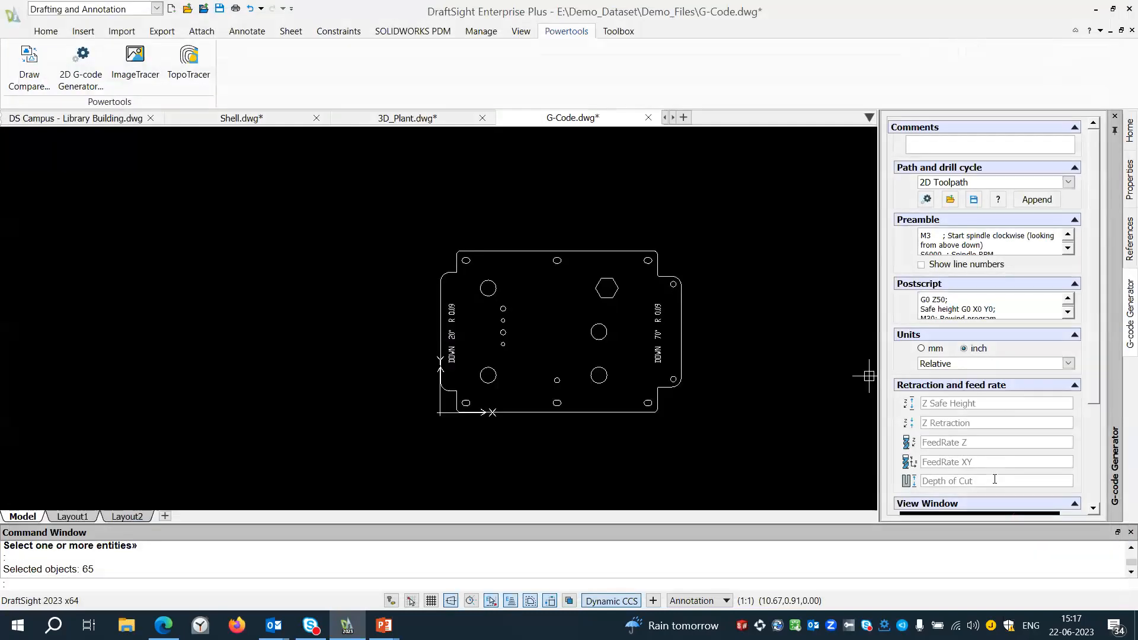
pyautogui.scroll(3, 616, 353)
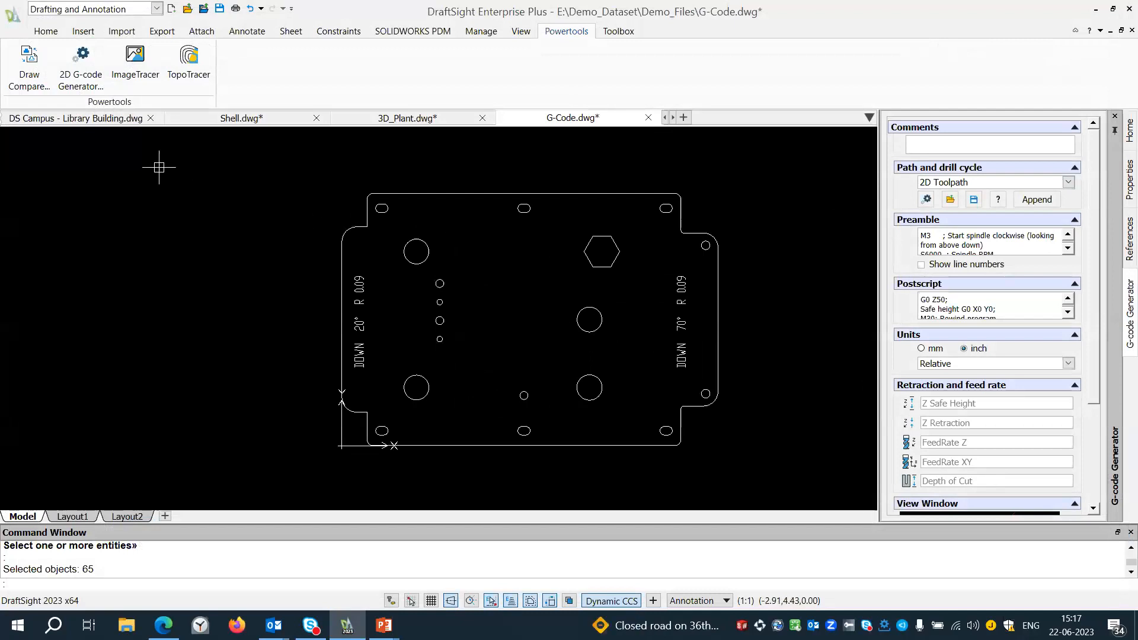
pyautogui.click(153, 76)
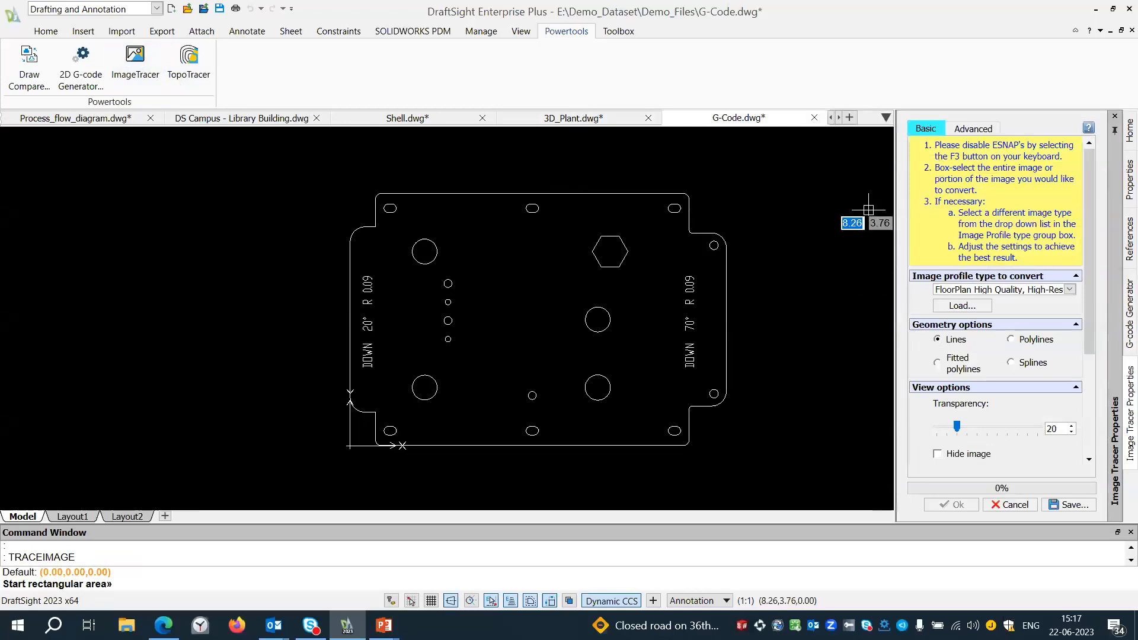
pyautogui.moveTo(782, 261); pyautogui.dragTo(649, 251, button='middle')
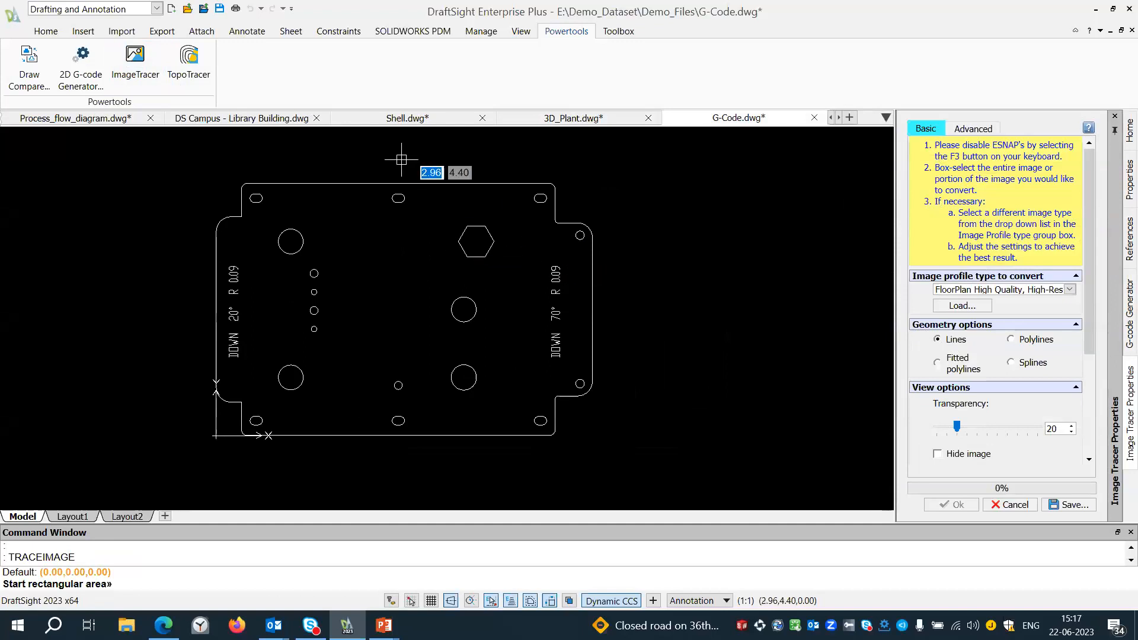
pyautogui.click(402, 121)
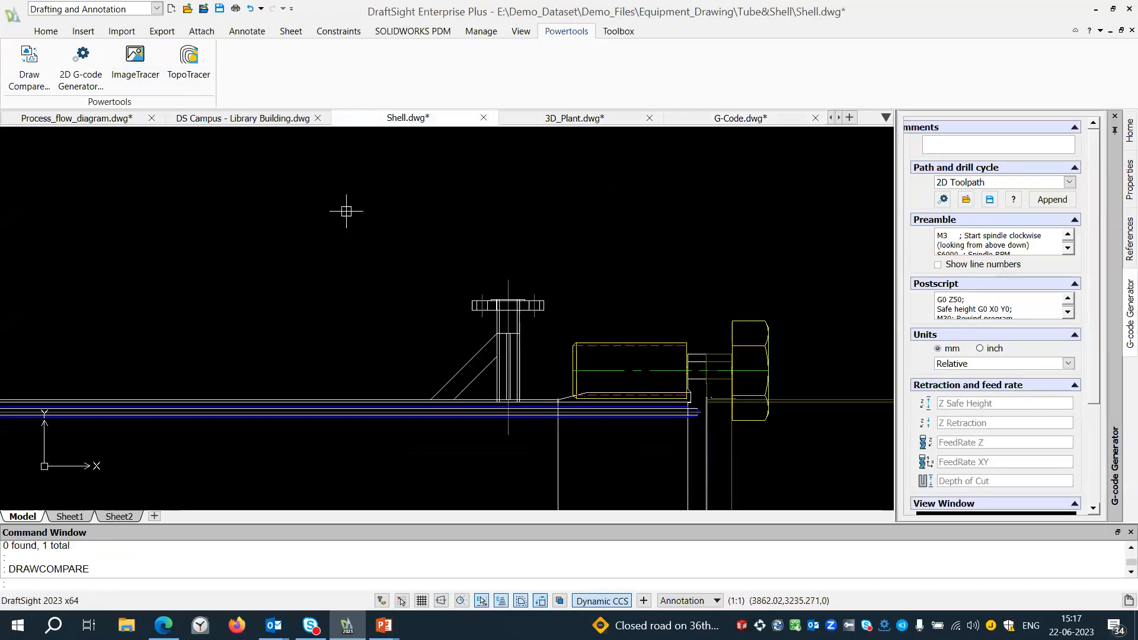
# Create a new drawing and choose Direction.jpg from E:\Demo_Dataset\Demo_Files\Images as an image reference to attach.
pyautogui.click(850, 117)
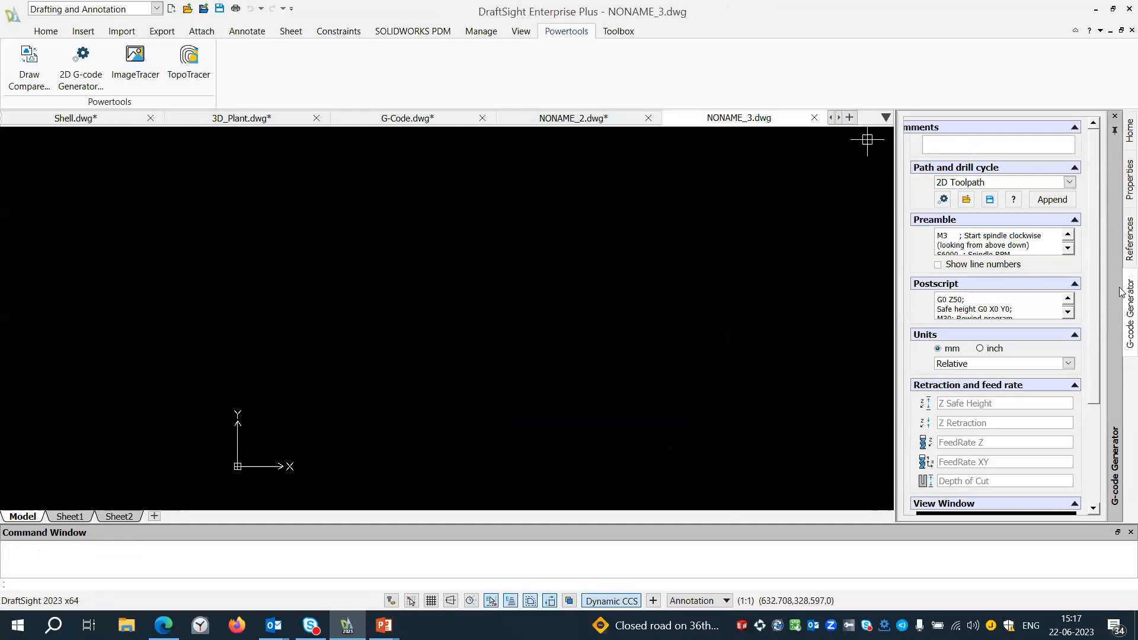
pyautogui.click(1121, 237)
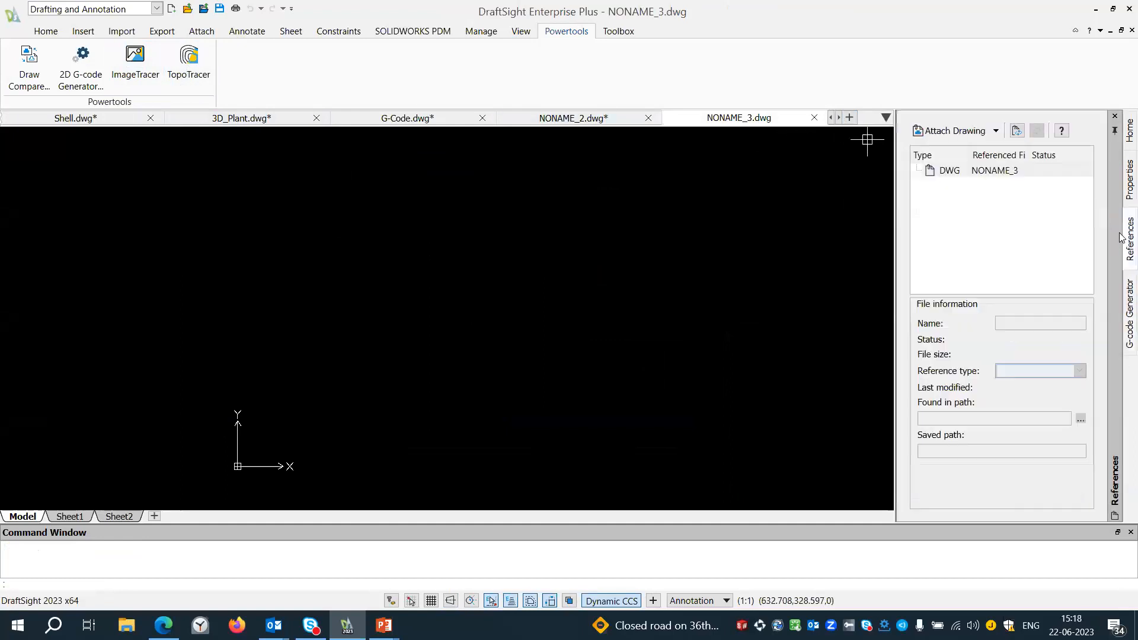
pyautogui.click(996, 131)
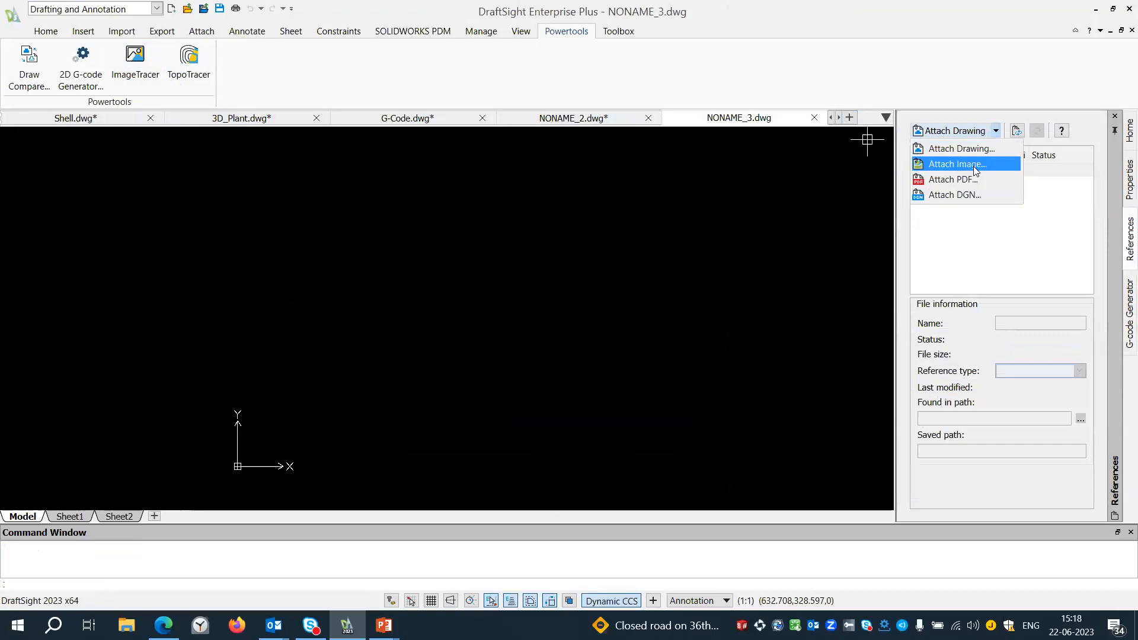
pyautogui.click(973, 166)
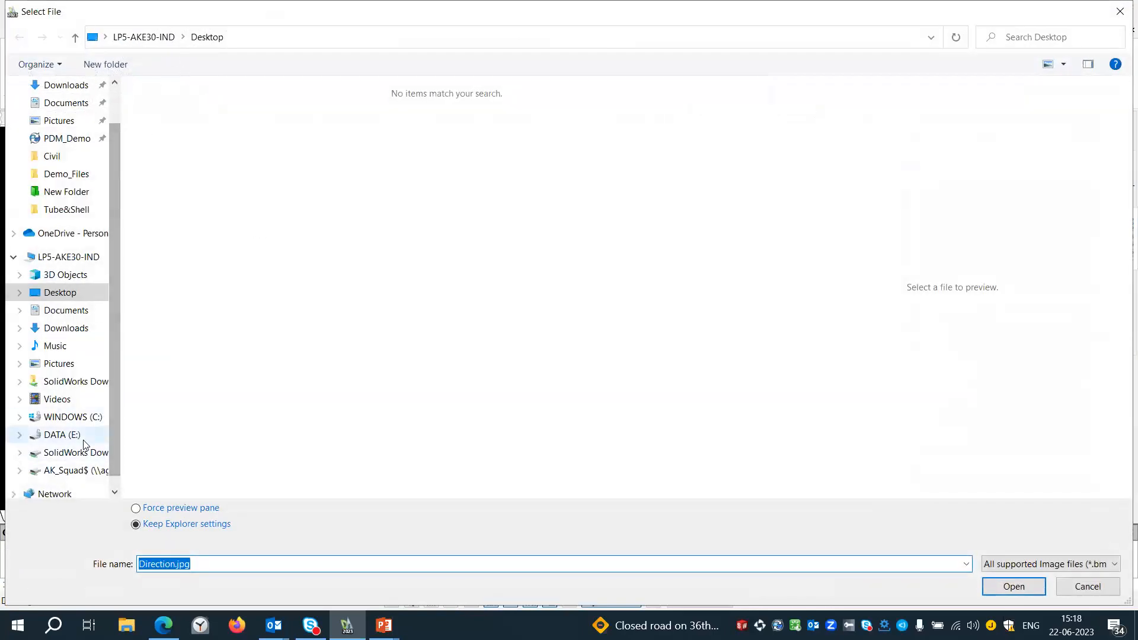
pyautogui.click(83, 440)
pyautogui.doubleClick(184, 122)
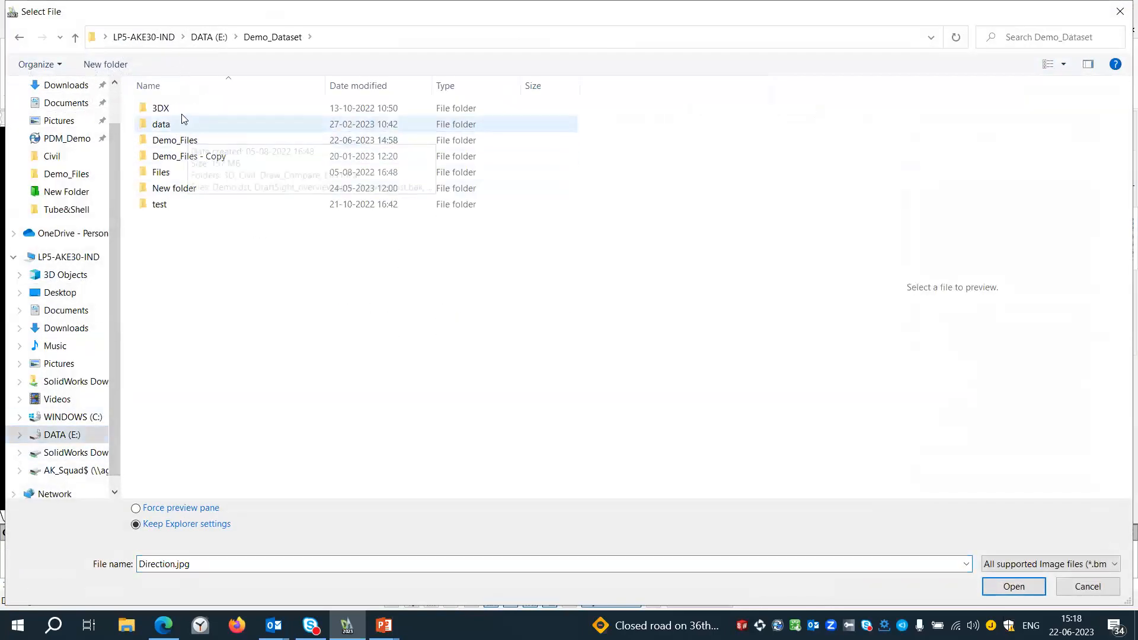
pyautogui.click(227, 140)
pyautogui.doubleClick(230, 140)
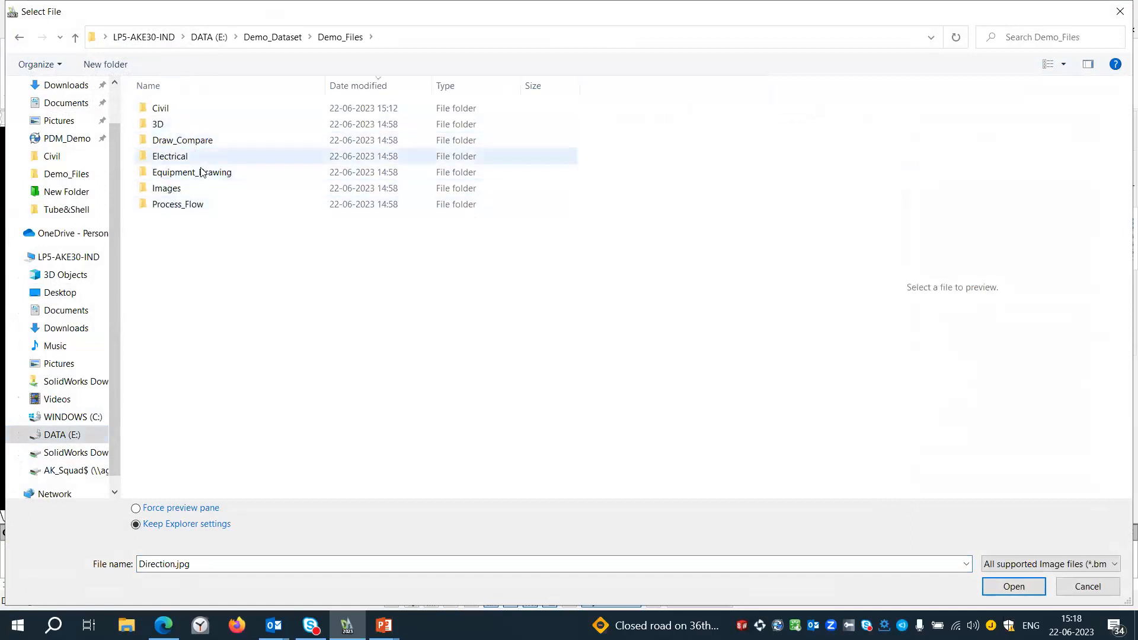
pyautogui.doubleClick(184, 189)
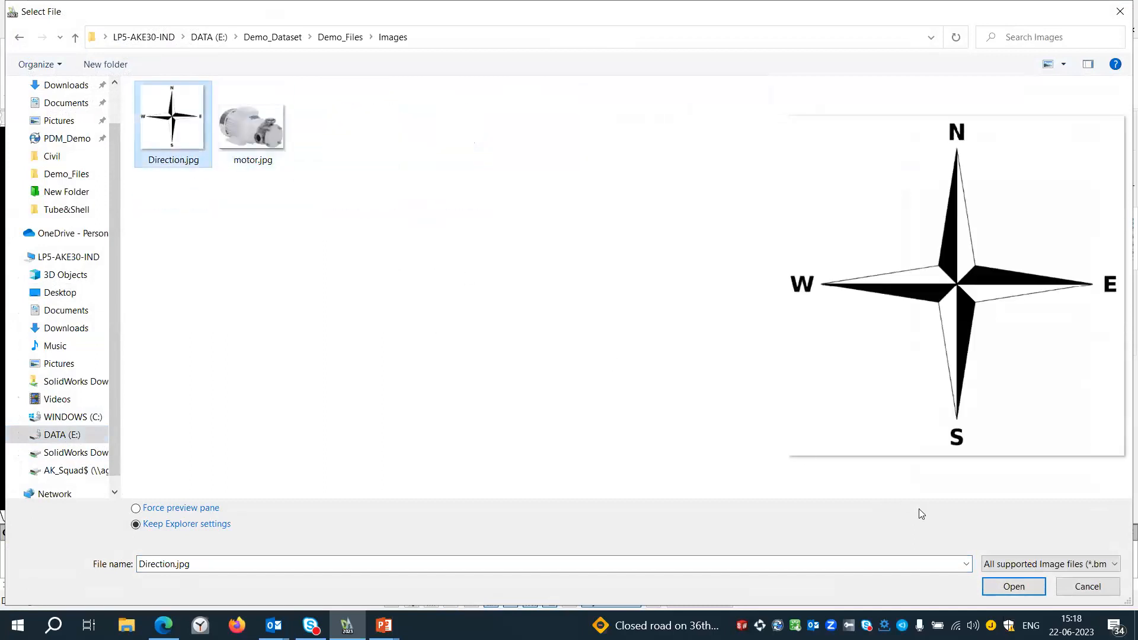
pyautogui.click(1005, 588)
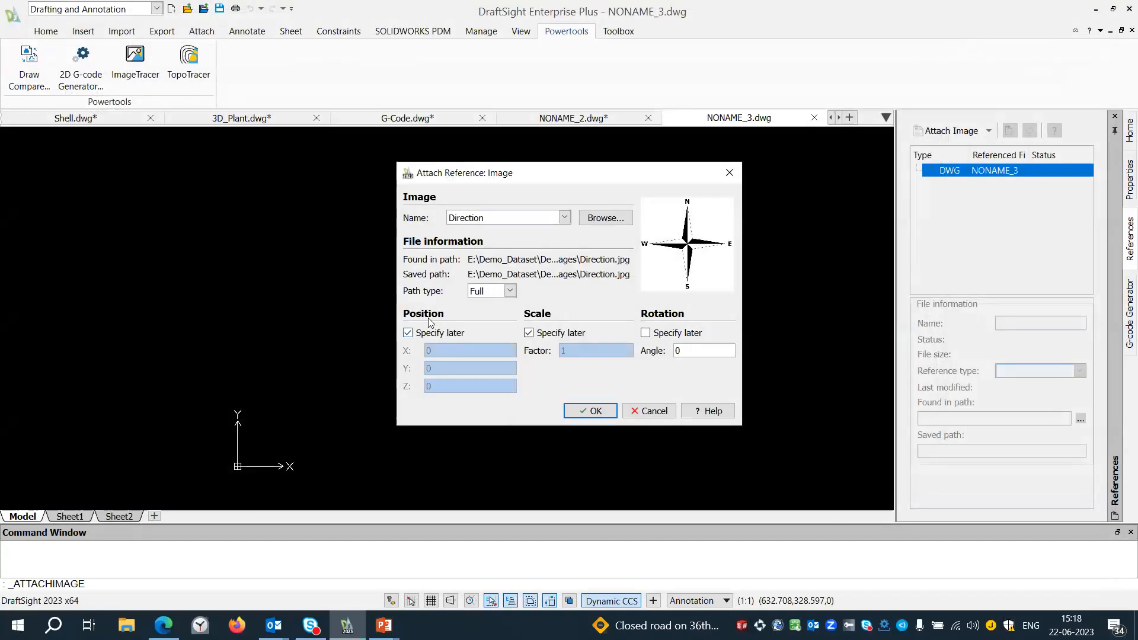
# Attach the Direction image at position 0,0,0 with scale factor 1 and rotation angle 0.
pyautogui.click(429, 335)
pyautogui.click(545, 334)
pyautogui.click(590, 410)
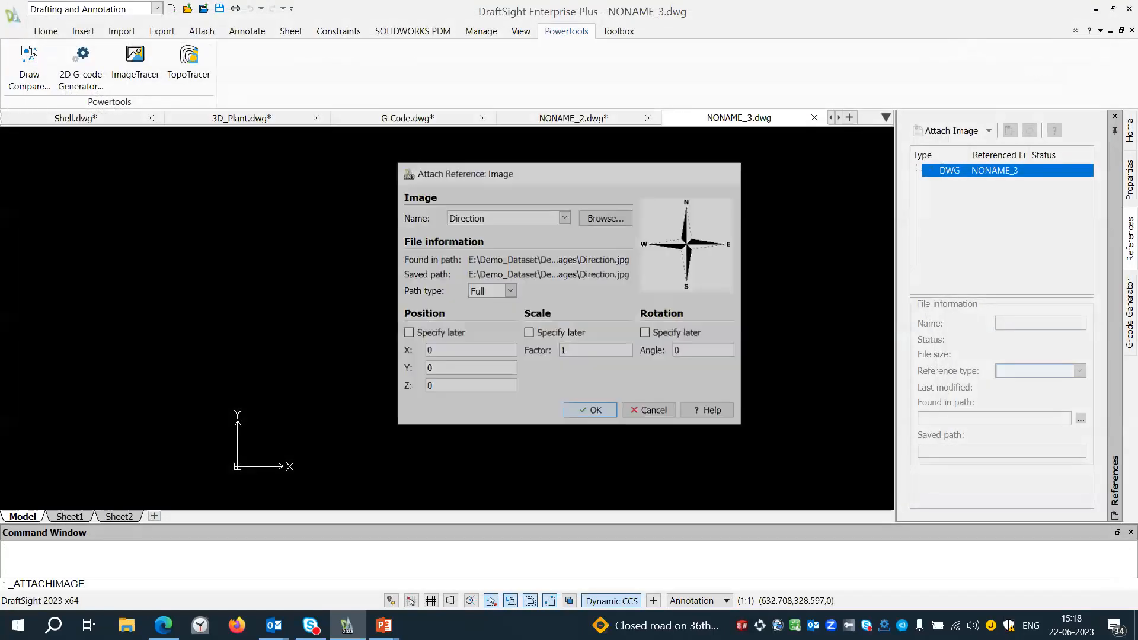
# Trace the entire compass image into lines with ImageTracer, with ESnaps and ETrack turned off.
pyautogui.click(135, 62)
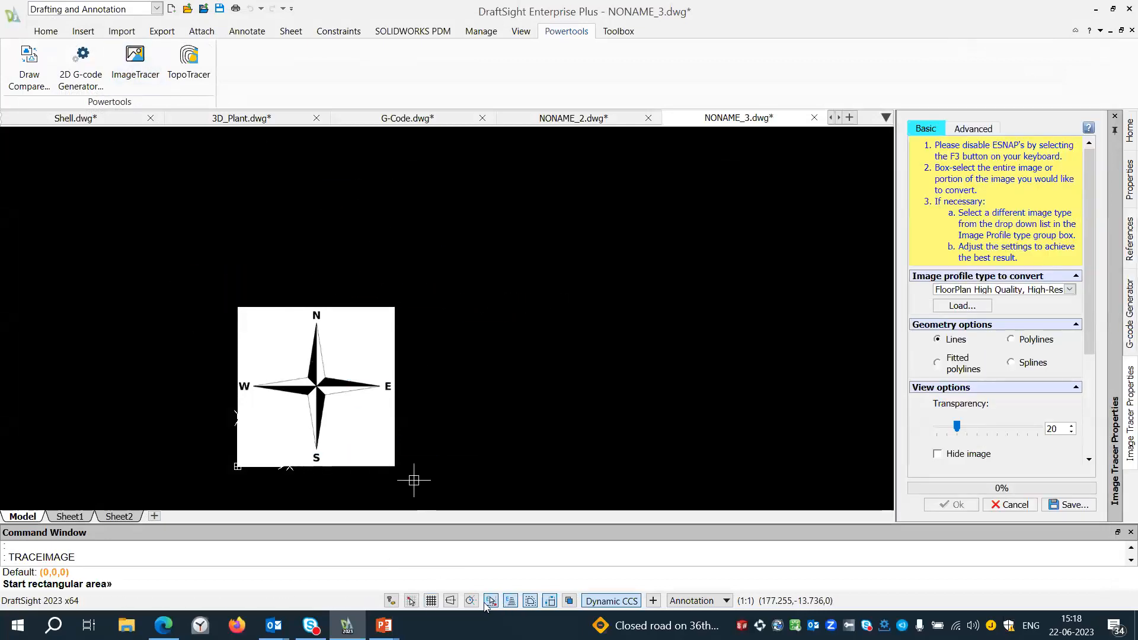
pyautogui.click(490, 601)
pyautogui.click(510, 601)
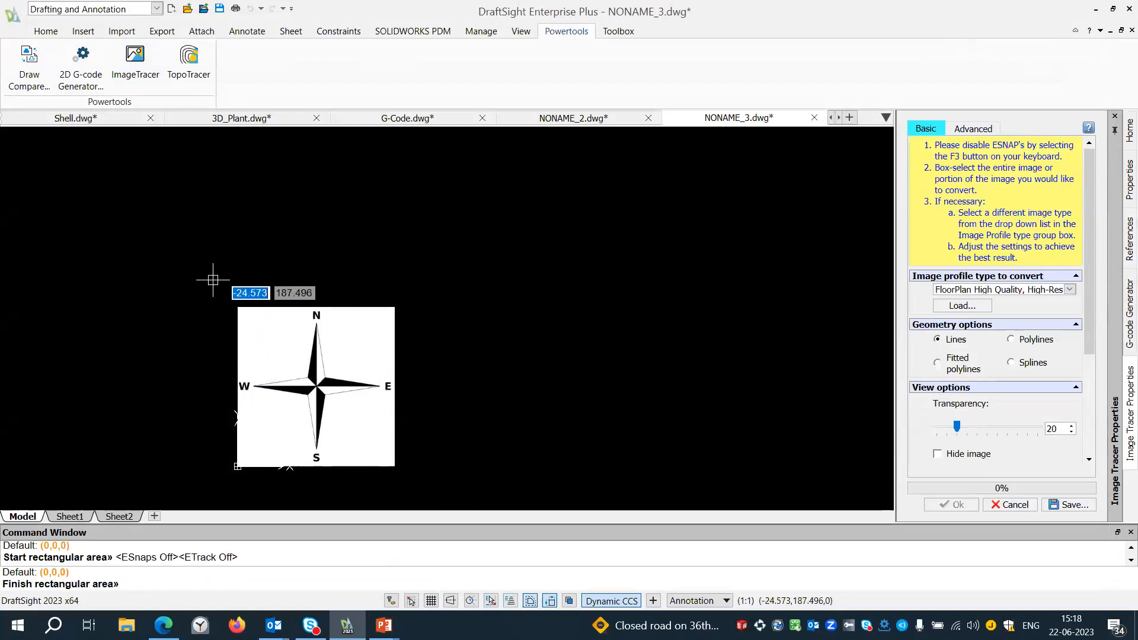
pyautogui.click(428, 482)
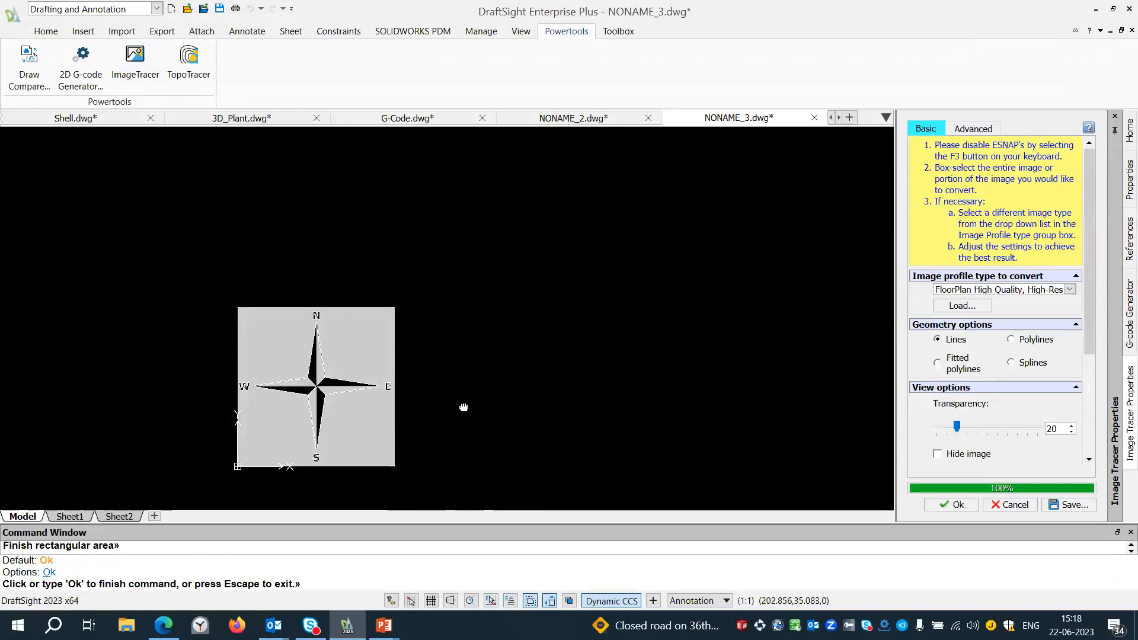
pyautogui.moveTo(463, 408); pyautogui.dragTo(585, 313, button='middle')
pyautogui.click(951, 505)
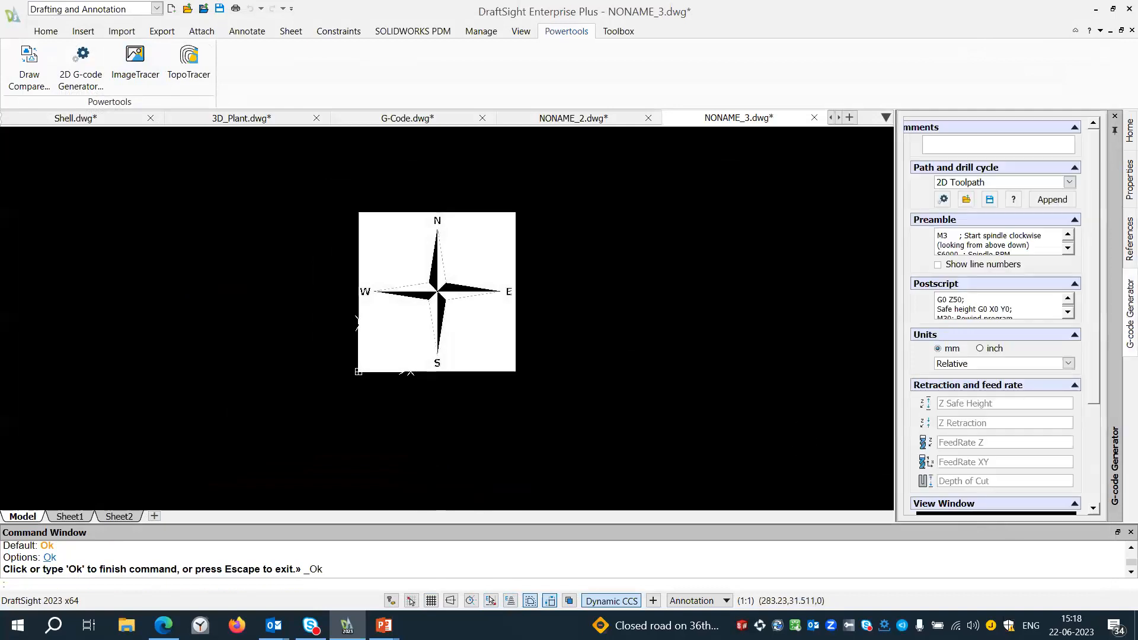
# Move the attached compass image away from its traced lines and delete the image.
pyautogui.moveTo(641, 340); pyautogui.dragTo(489, 370, button='middle')
pyautogui.moveTo(330, 272)
pyautogui.mouseDown()
pyautogui.moveTo(546, 273)
pyautogui.moveTo(592, 253)
pyautogui.mouseUp()
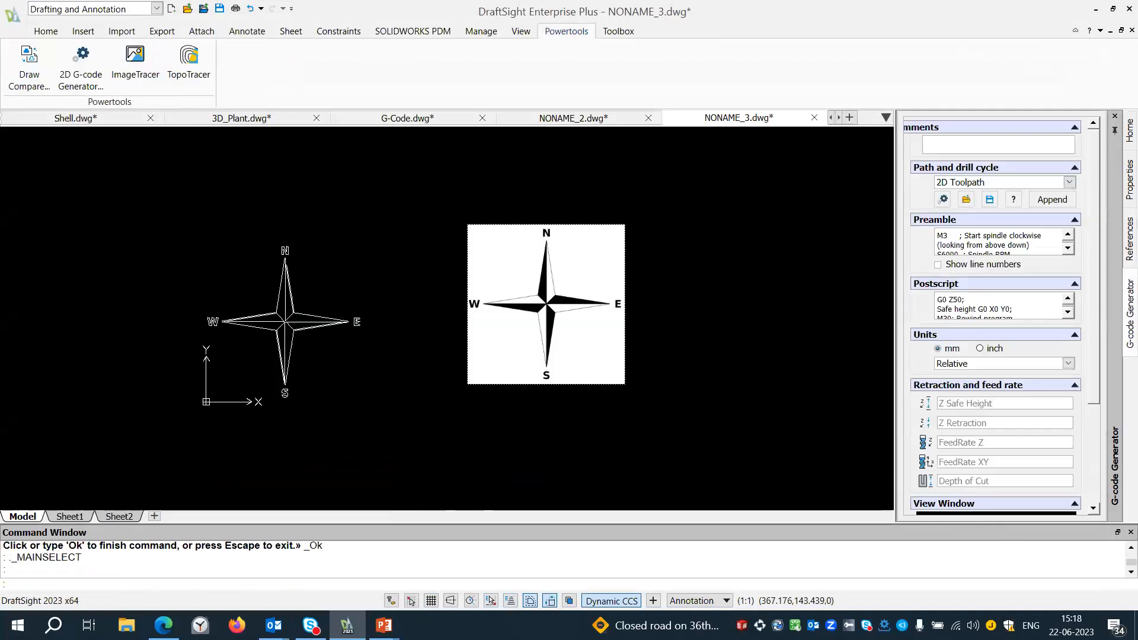
pyautogui.click(534, 261)
pyautogui.press('Delete')
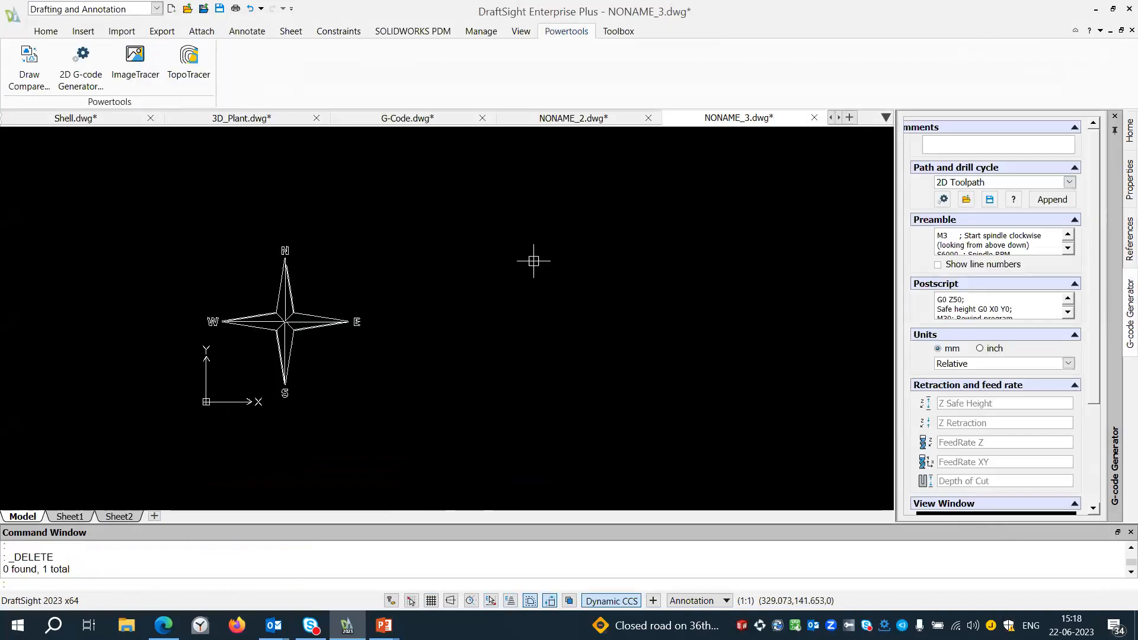
# Cut the traced compass and paste it into Shell.dwg, in the empty area beside the shell's circular end view.
pyautogui.click(84, 199)
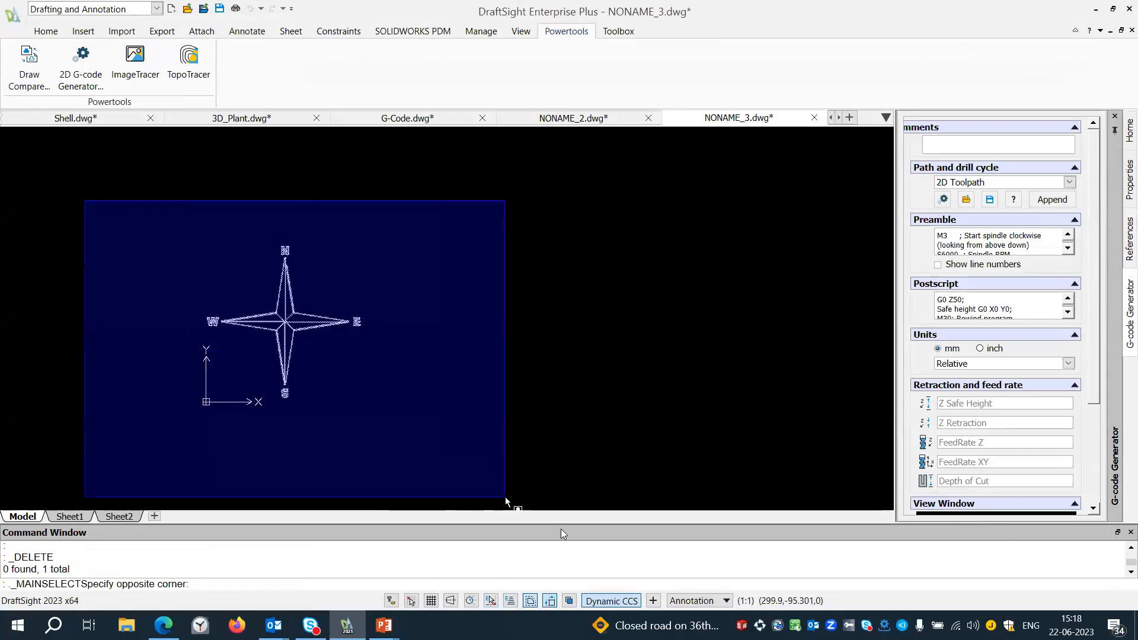
pyautogui.click(505, 465)
pyautogui.hotkey('ctrl', 'x')
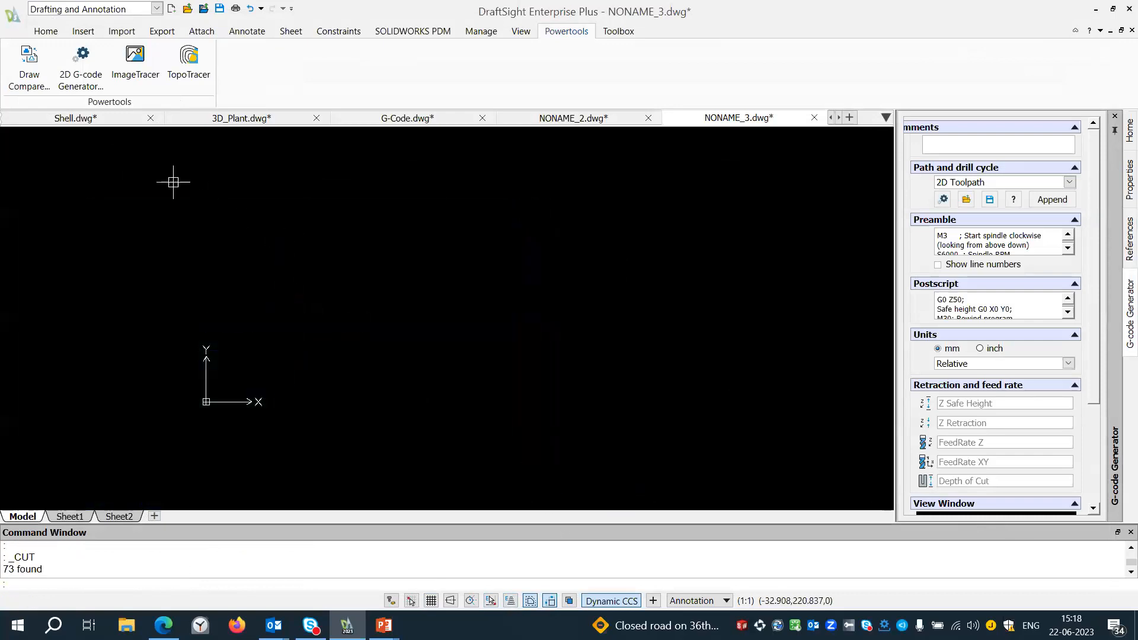
pyautogui.click(94, 119)
pyautogui.scroll(-4, 350, 263)
pyautogui.moveTo(563, 280); pyautogui.dragTo(466, 350, button='middle')
pyautogui.scroll(5, 557, 221)
pyautogui.moveTo(523, 228); pyautogui.dragTo(431, 229, button='middle')
pyautogui.moveTo(437, 353)
pyautogui.mouseDown(button='middle')
pyautogui.moveTo(357, 312)
pyautogui.moveTo(353, 325)
pyautogui.mouseUp(button='middle')
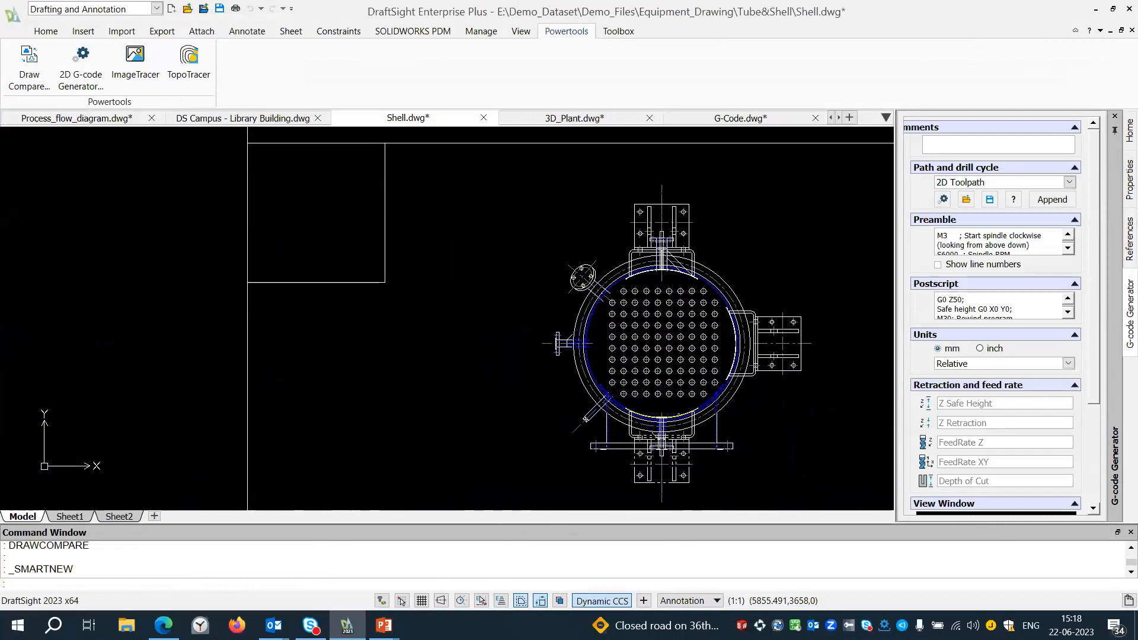
pyautogui.hotkey('ctrl', 'v')
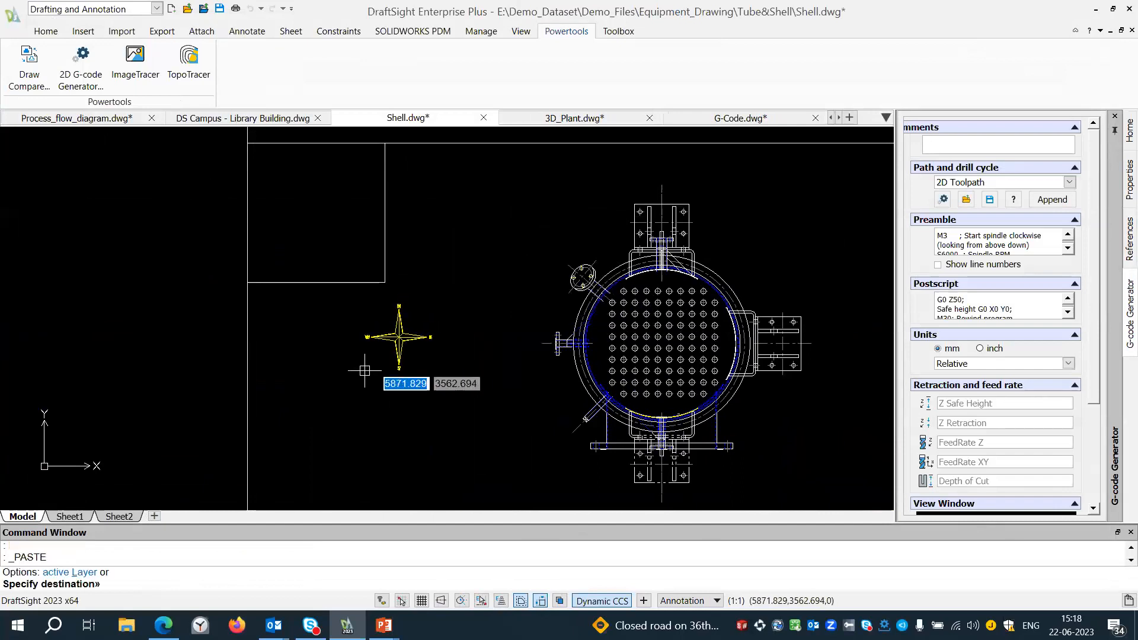
pyautogui.scroll(3, 389, 329)
pyautogui.scroll(3, 421, 346)
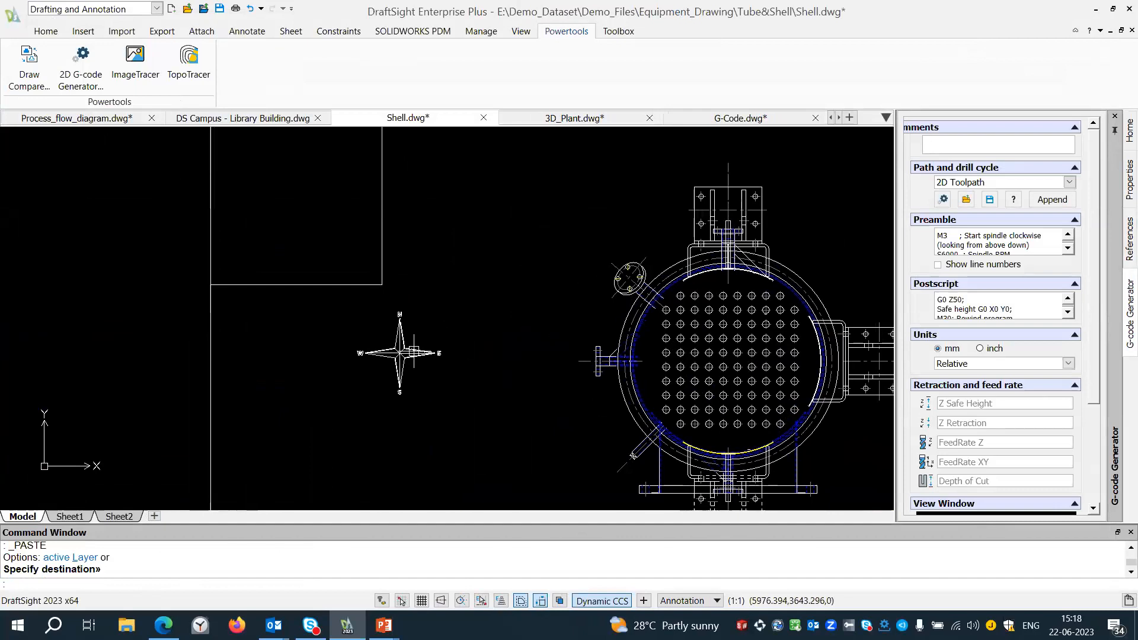
# Copy the compass by its centre point into the middle of the small corner box of the shell view's frame.
pyautogui.write('cp')
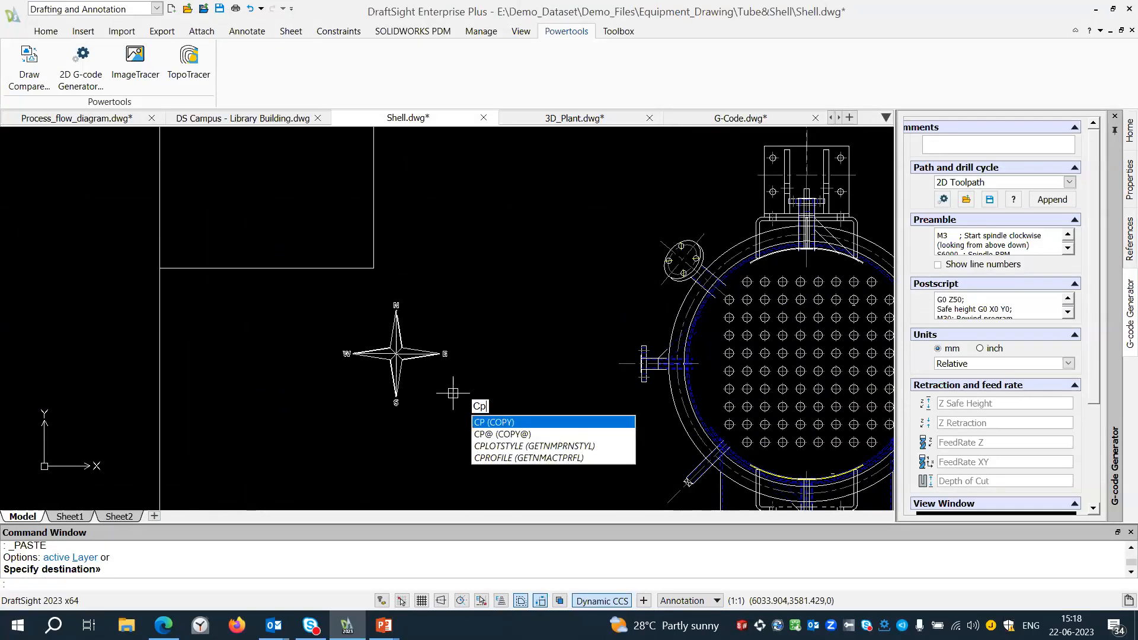
pyautogui.press('Return')
pyautogui.click(488, 439)
pyautogui.click(222, 265)
pyautogui.press('Return')
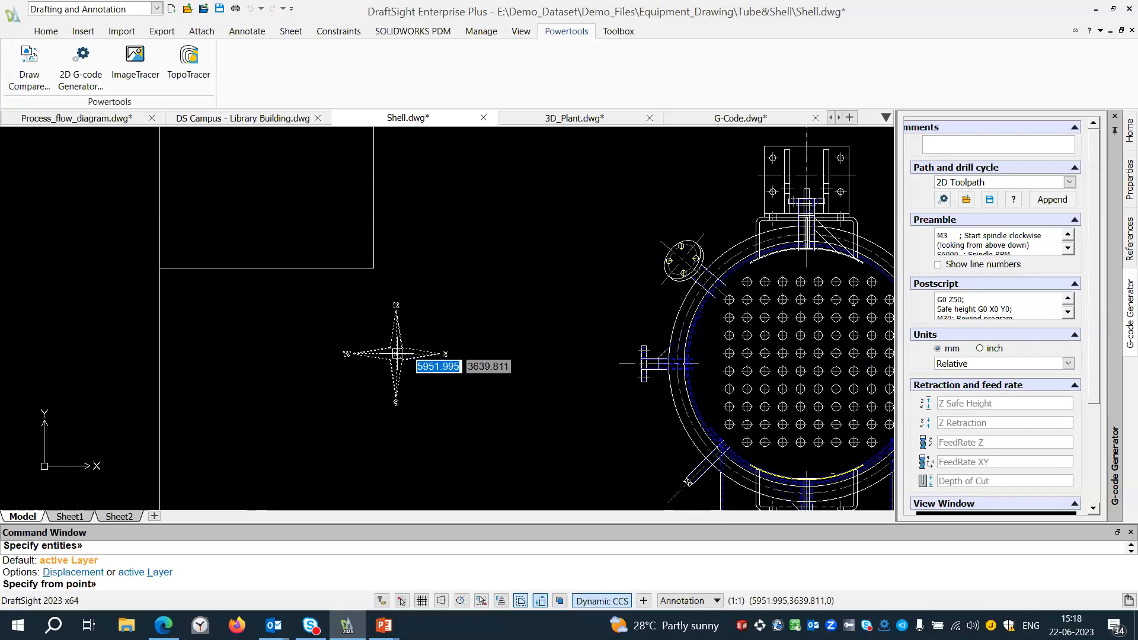
pyautogui.click(396, 354)
pyautogui.moveTo(275, 218); pyautogui.dragTo(312, 315, button='middle')
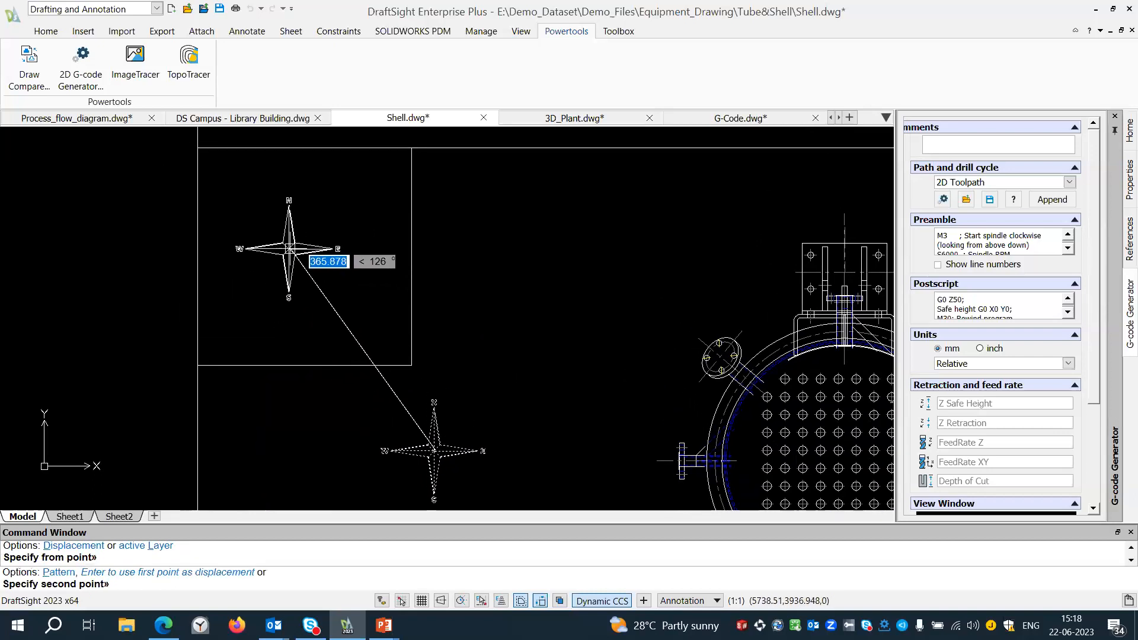
pyautogui.click(295, 250)
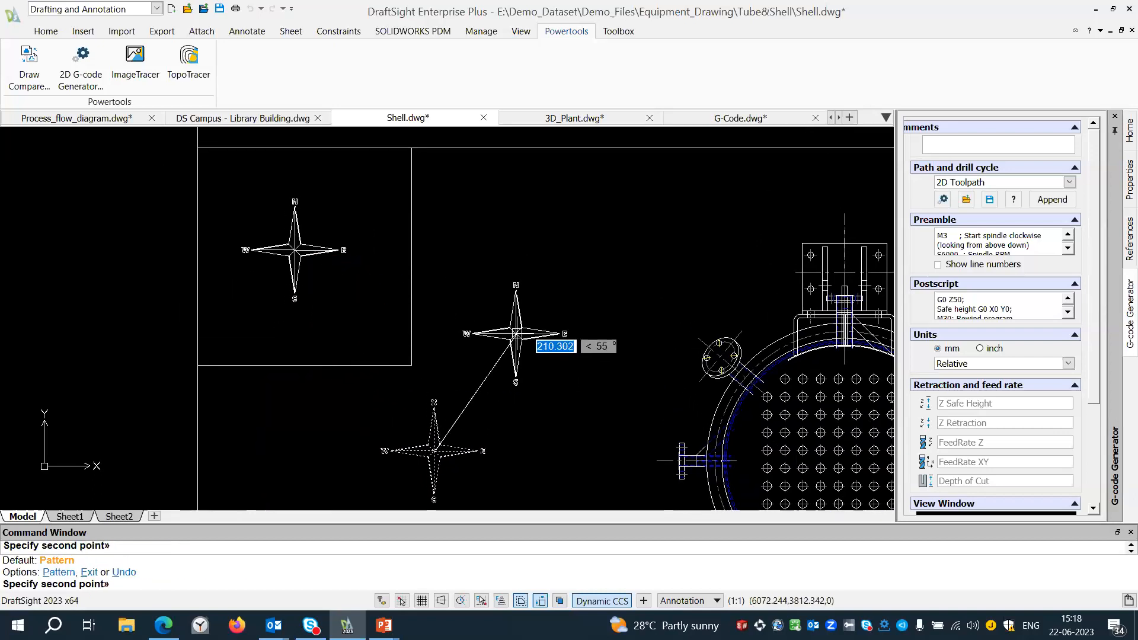
pyautogui.press('Escape')
# Delete the first pasted compass below the corner box.
pyautogui.moveTo(473, 323); pyautogui.dragTo(463, 272, button='middle')
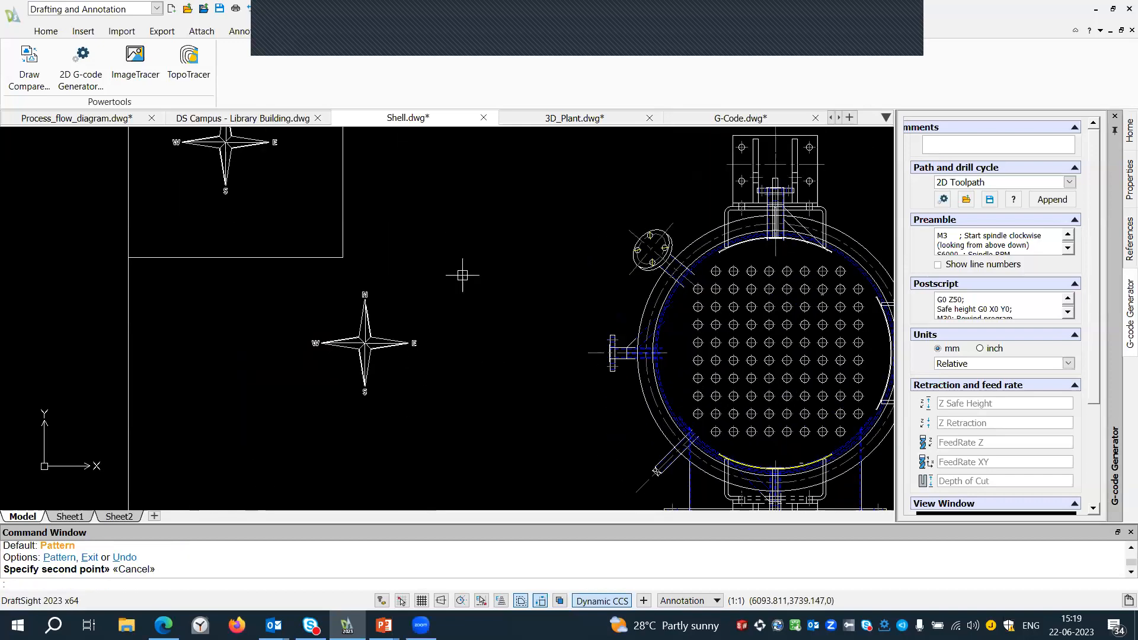
pyautogui.click(441, 416)
pyautogui.click(285, 280)
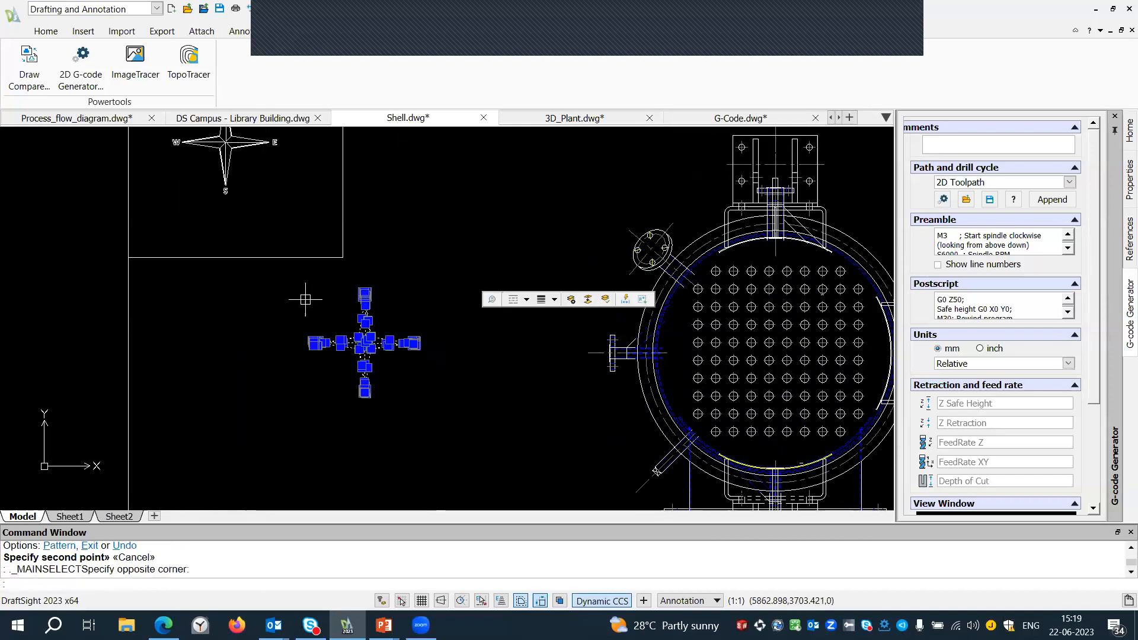
pyautogui.press('Return')
pyautogui.press('Escape')
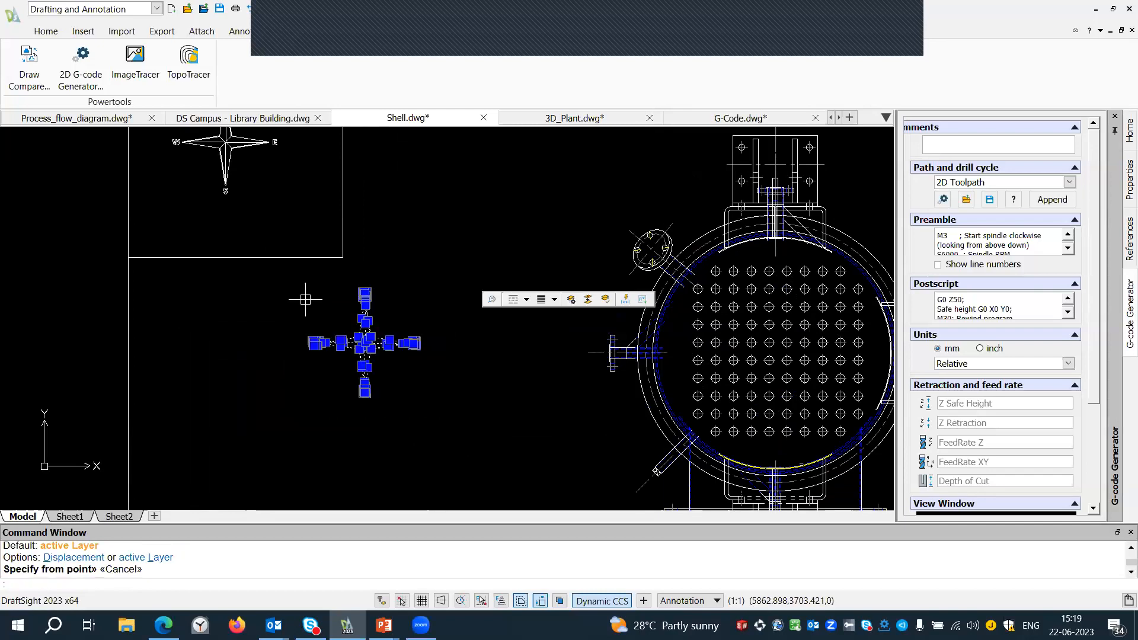
pyautogui.press('Delete')
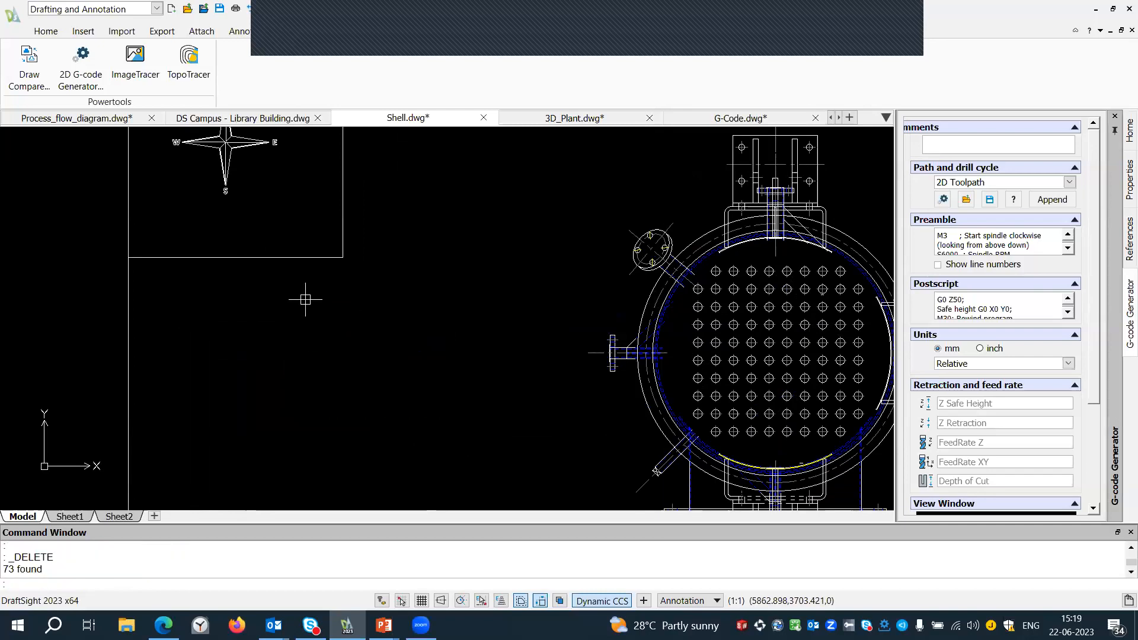
# Examine the compass's placement in the corner box relative to the whole SHELL view frame.
pyautogui.scroll(-1, 315, 301)
pyautogui.click(905, 24)
pyautogui.click(955, 155)
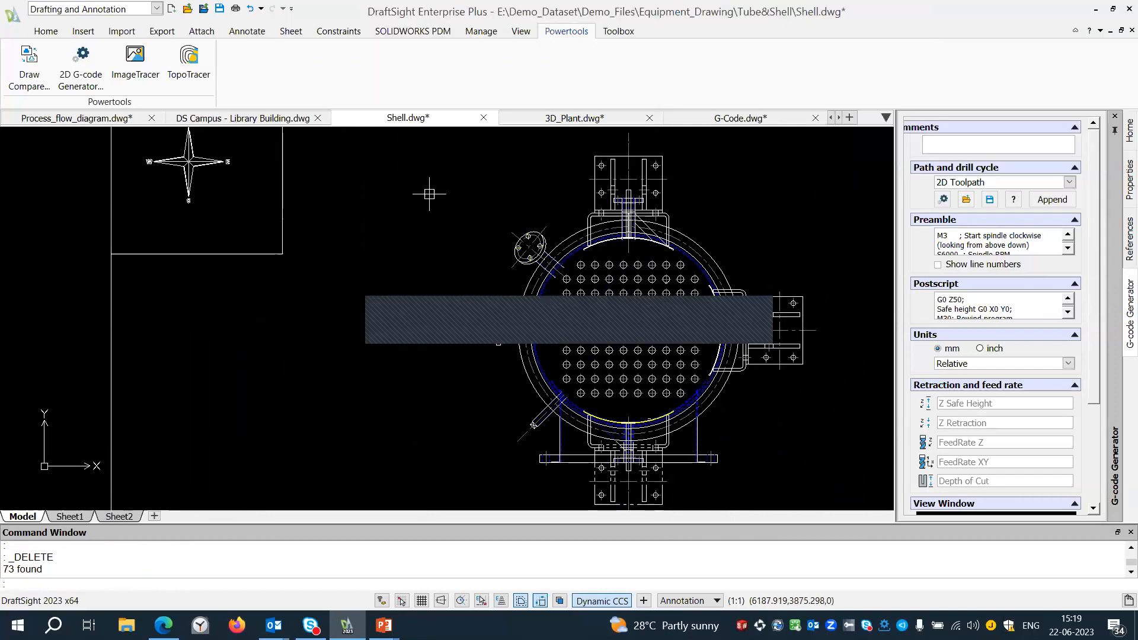
pyautogui.scroll(-1, 429, 194)
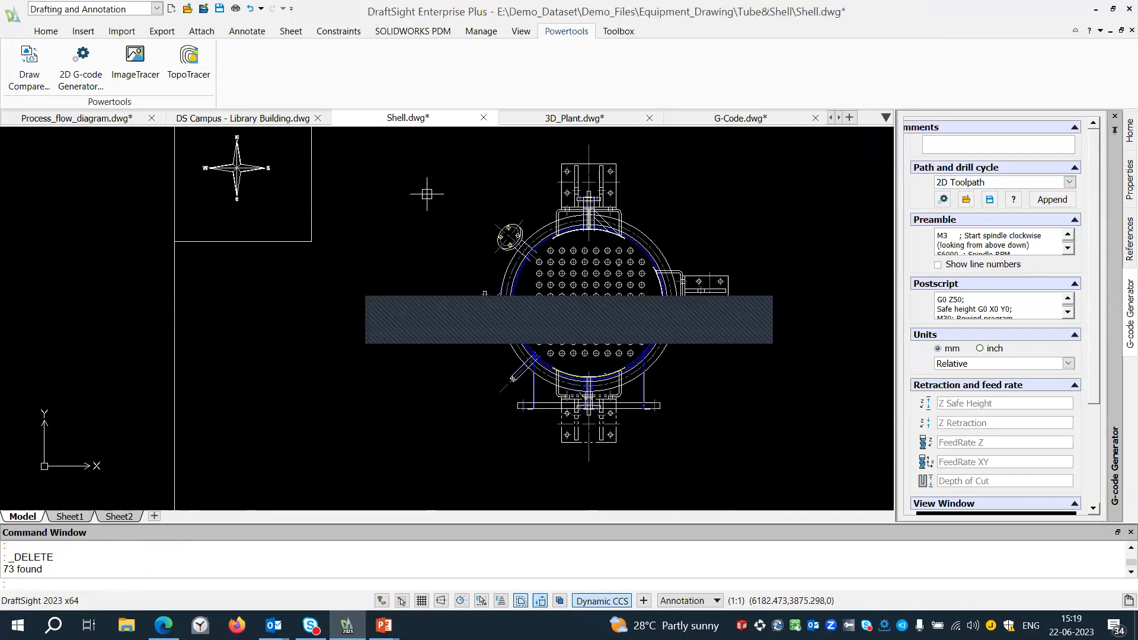
pyautogui.scroll(-1, 427, 194)
pyautogui.moveTo(423, 188); pyautogui.dragTo(415, 195, button='middle')
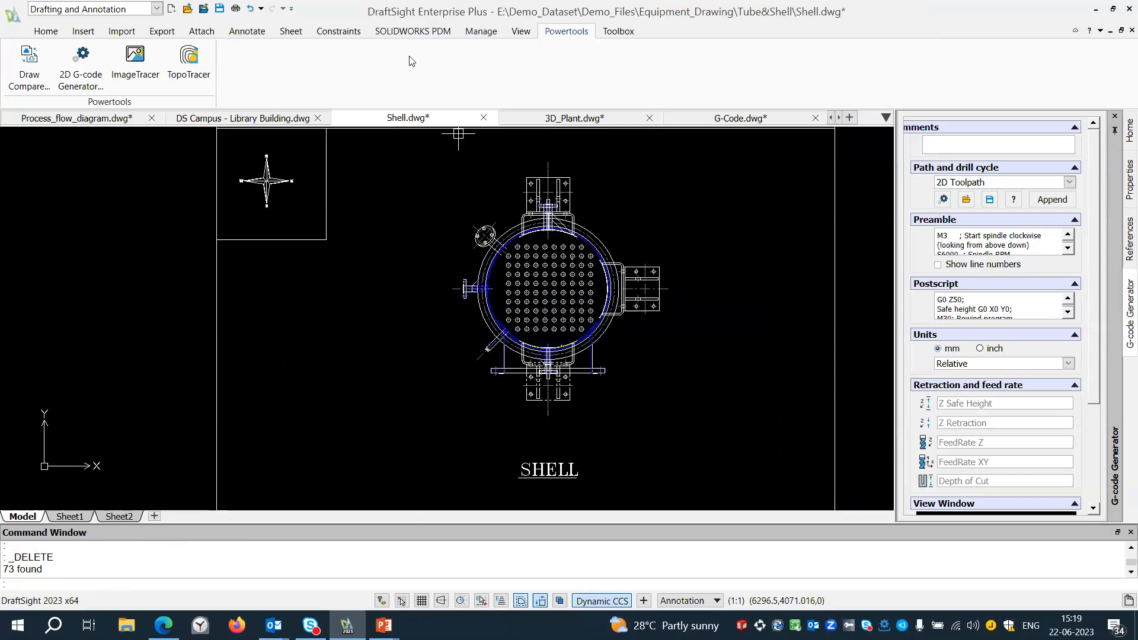
pyautogui.scroll(-1, 432, 178)
pyautogui.scroll(-1, 392, 178)
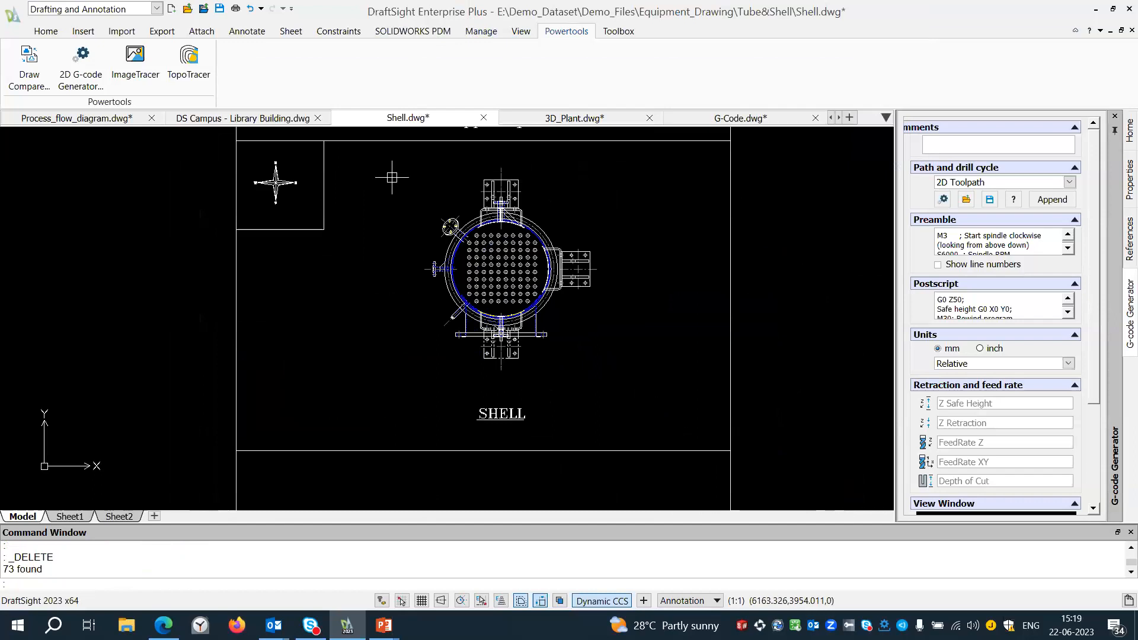
# Switch to 3D_Plant.dwg and activate the 3D Modeling workspace.
pyautogui.click(544, 122)
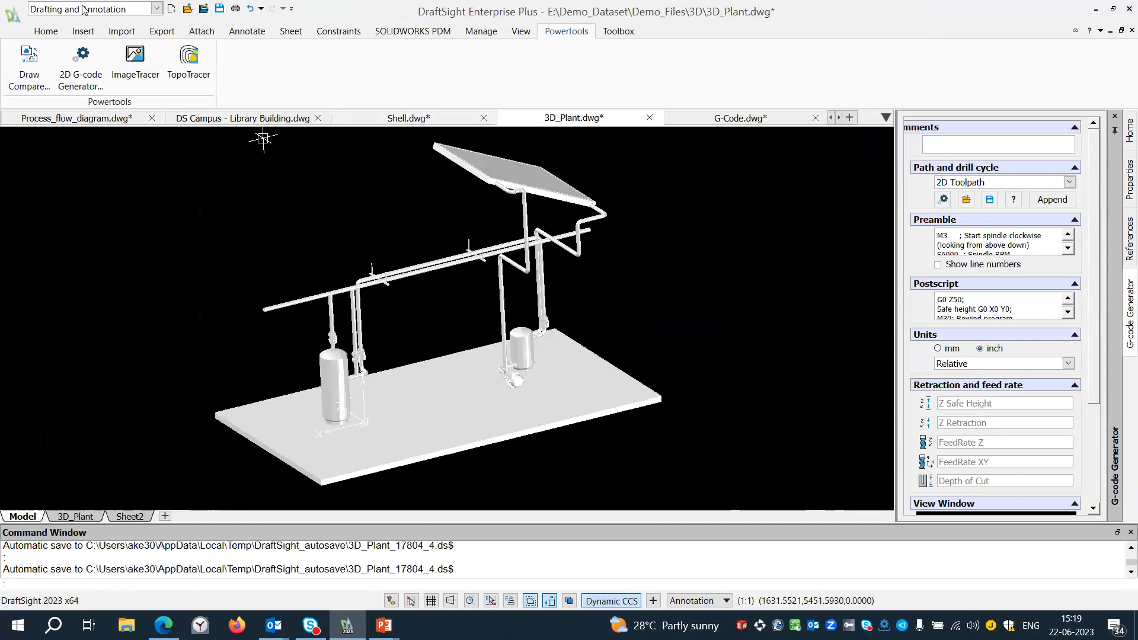
pyautogui.click(156, 8)
pyautogui.click(53, 23)
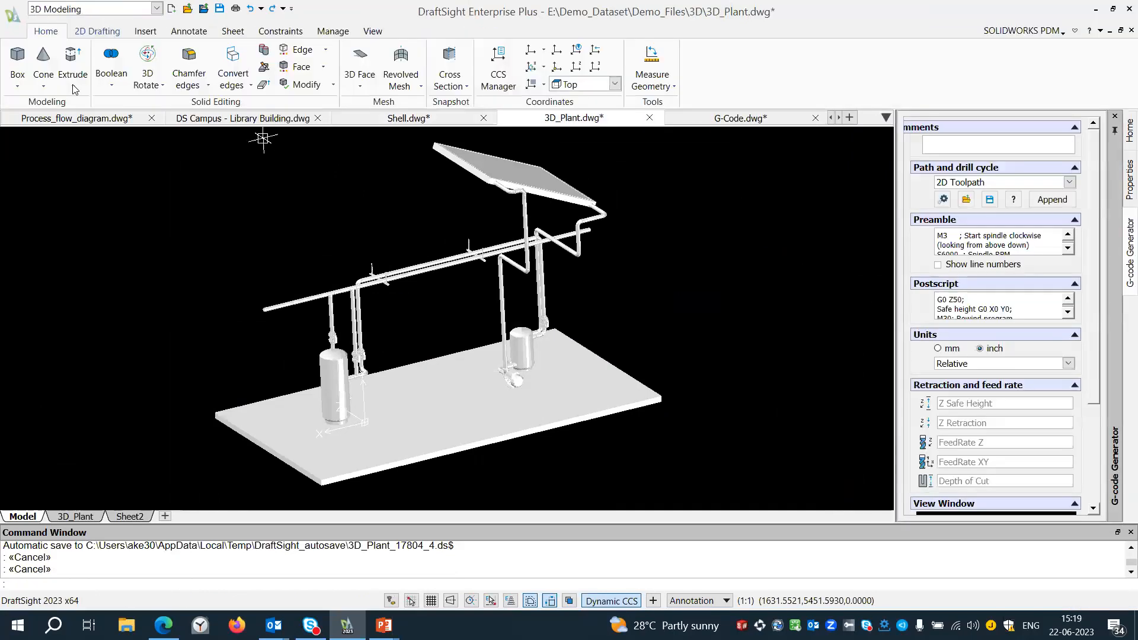
pyautogui.moveTo(356, 235); pyautogui.dragTo(244, 220, button='middle')
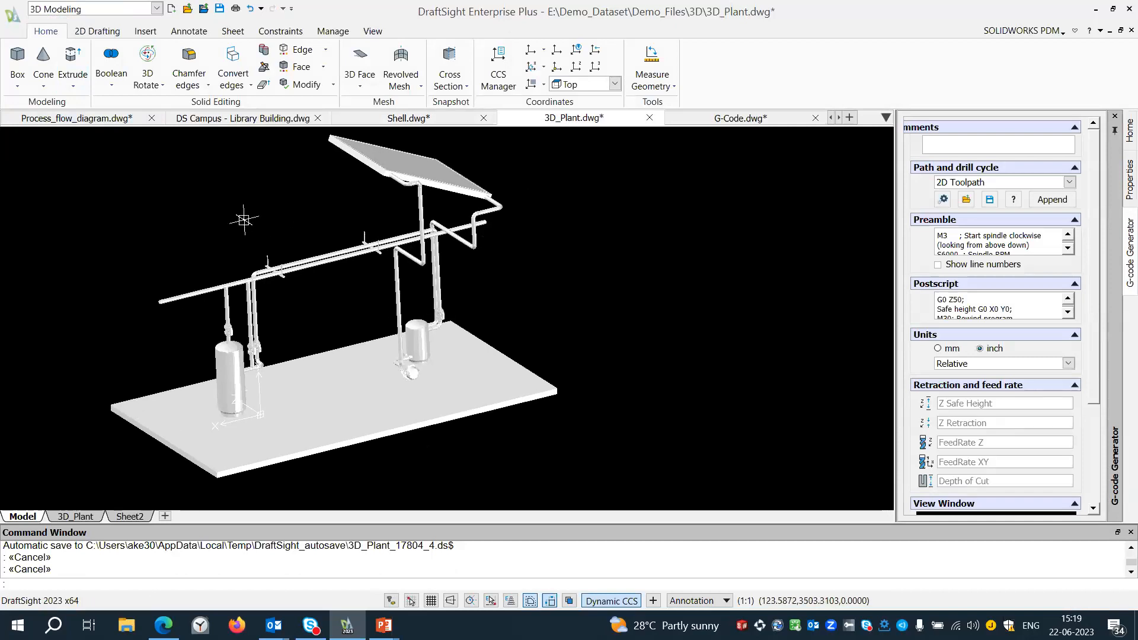
# Switch the 3D plant model to the Top view.
pyautogui.click(373, 30)
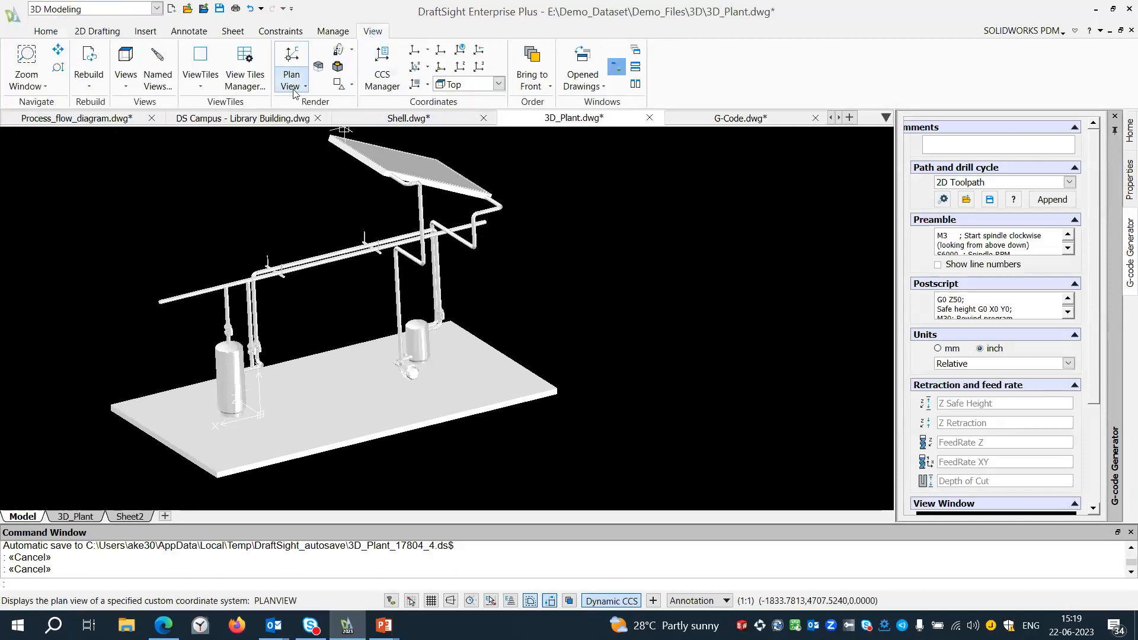
pyautogui.click(205, 85)
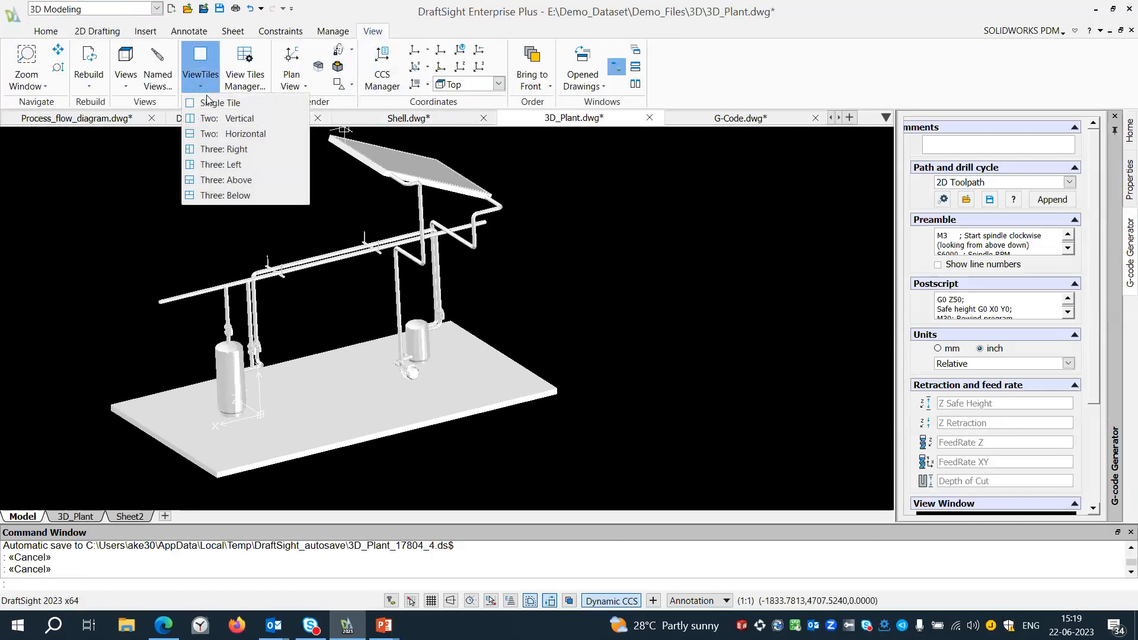
pyautogui.click(129, 89)
pyautogui.click(147, 115)
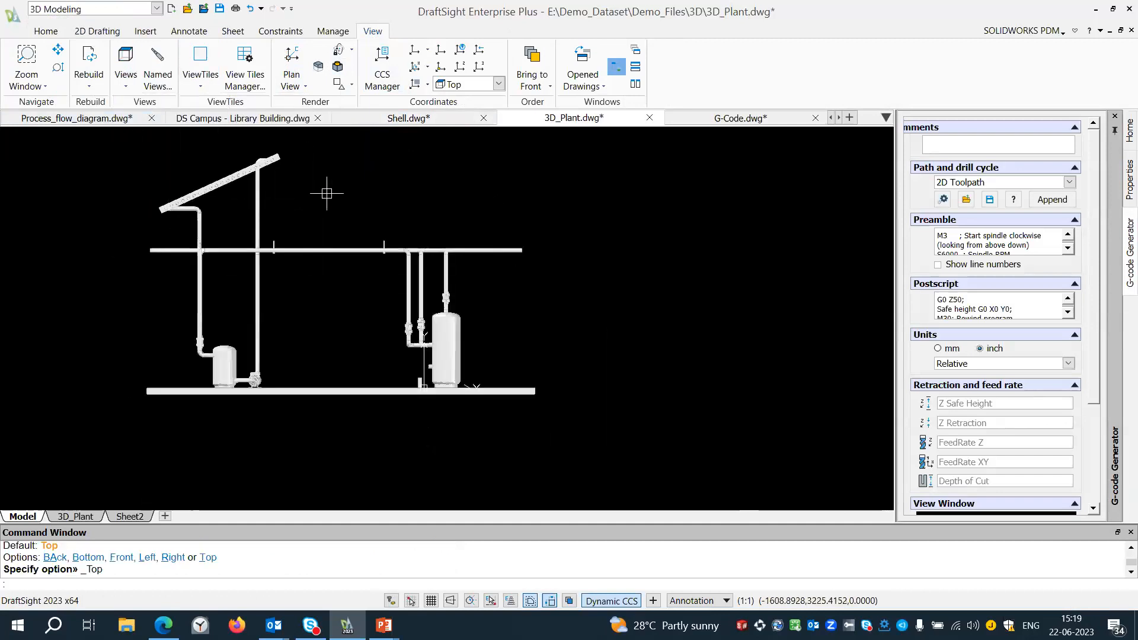
# Make a flat snapshot of the plant's current view as an inserted block, with ByBlock line colours, Continuous line styles and hidden lines shown.
pyautogui.click(46, 32)
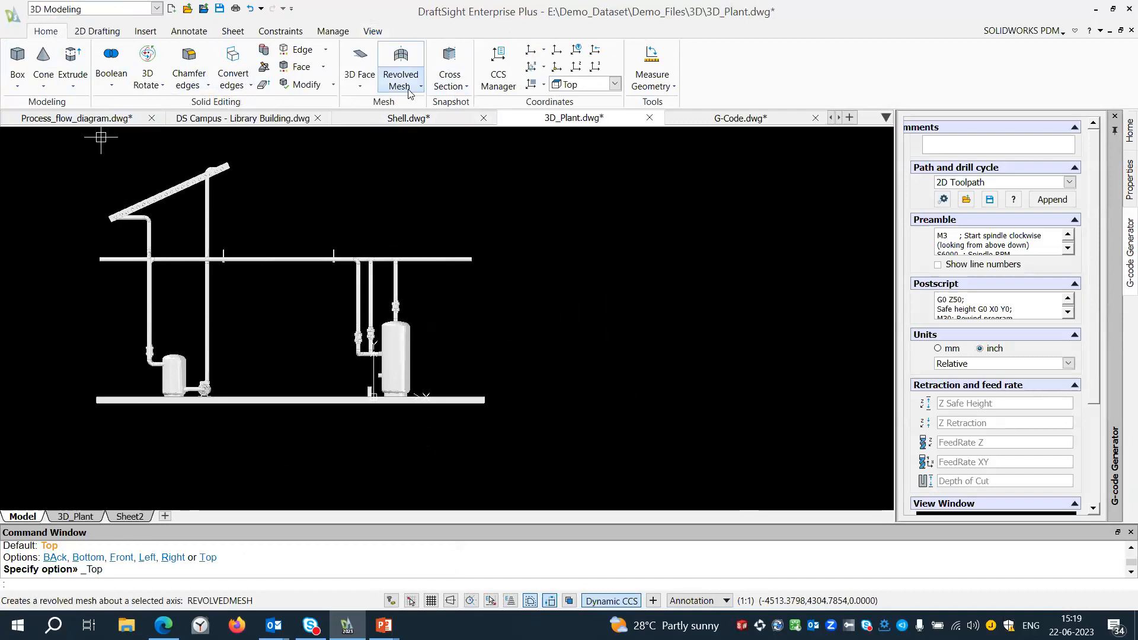
pyautogui.click(358, 91)
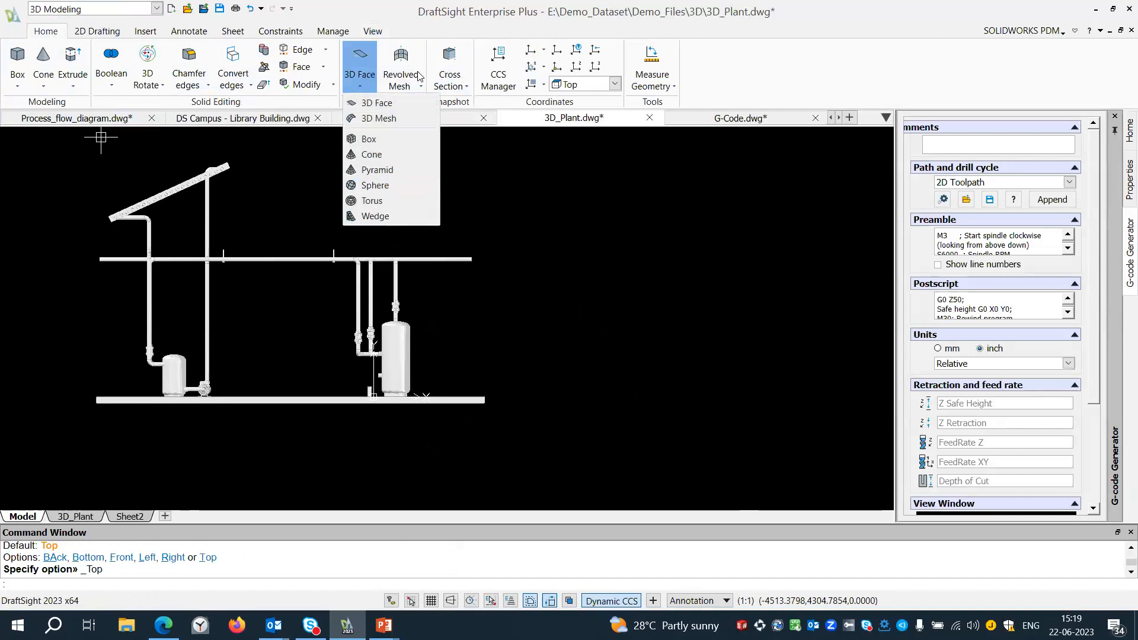
pyautogui.click(462, 88)
pyautogui.click(474, 118)
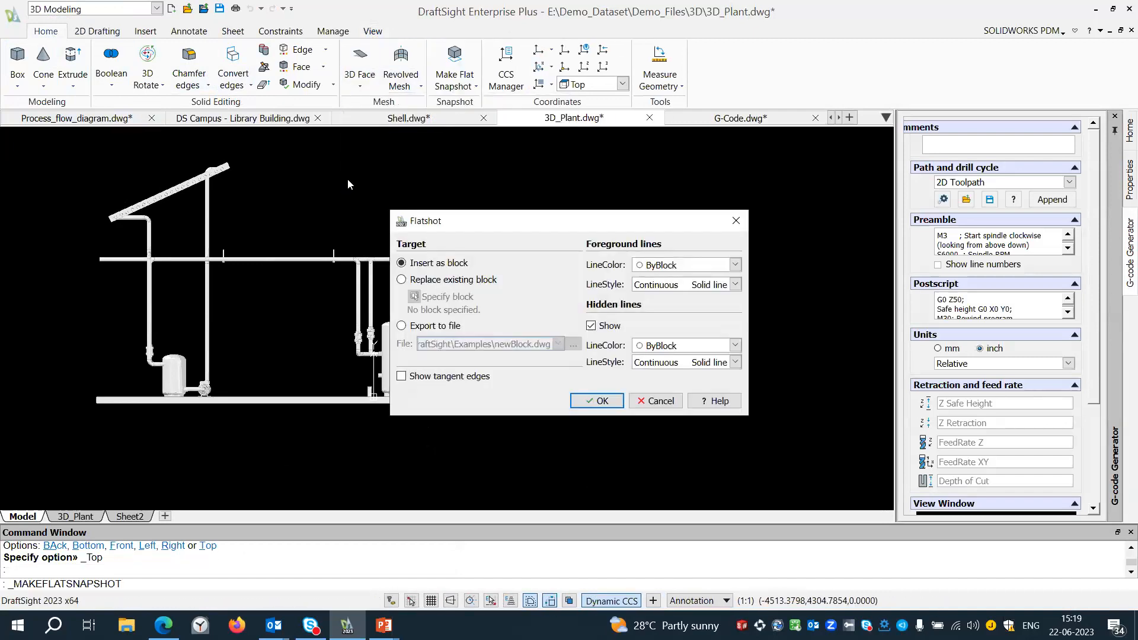
pyautogui.click(596, 409)
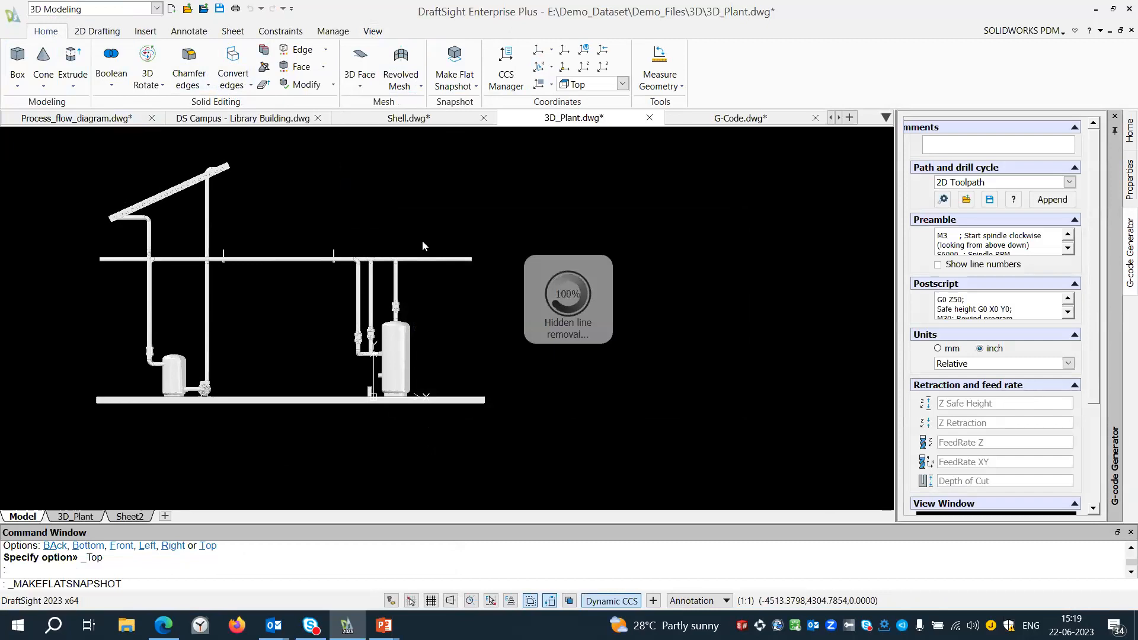
# Place the flat snapshot block in the empty space beside the 3D plant, with X and Y scale 1 and rotation angle 0.
pyautogui.scroll(-1, 363, 247)
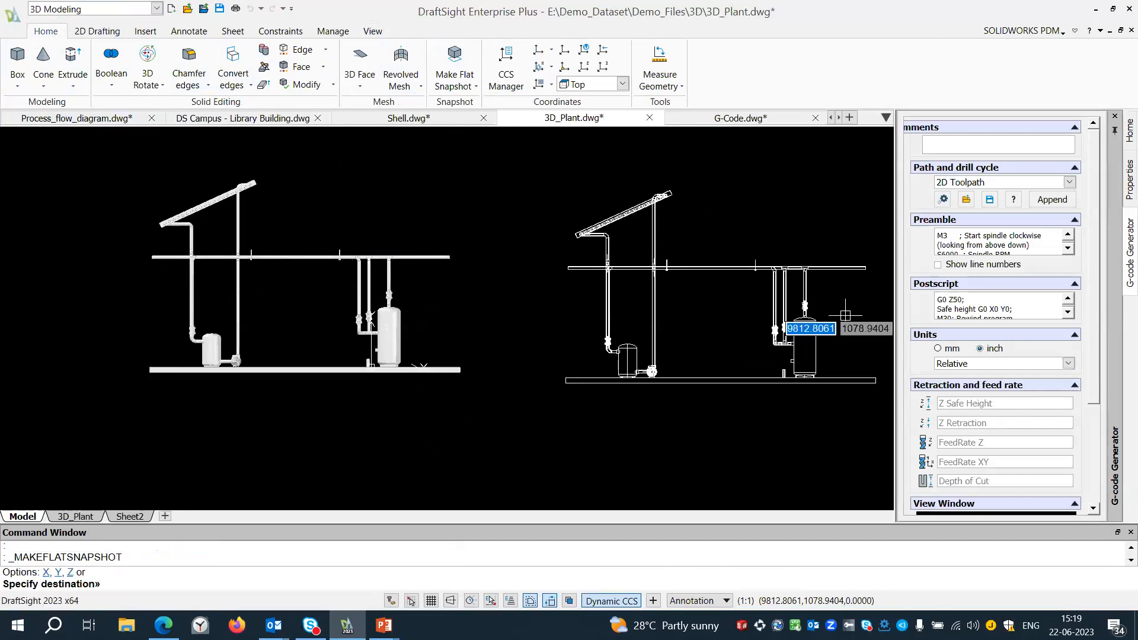
pyautogui.click(773, 307)
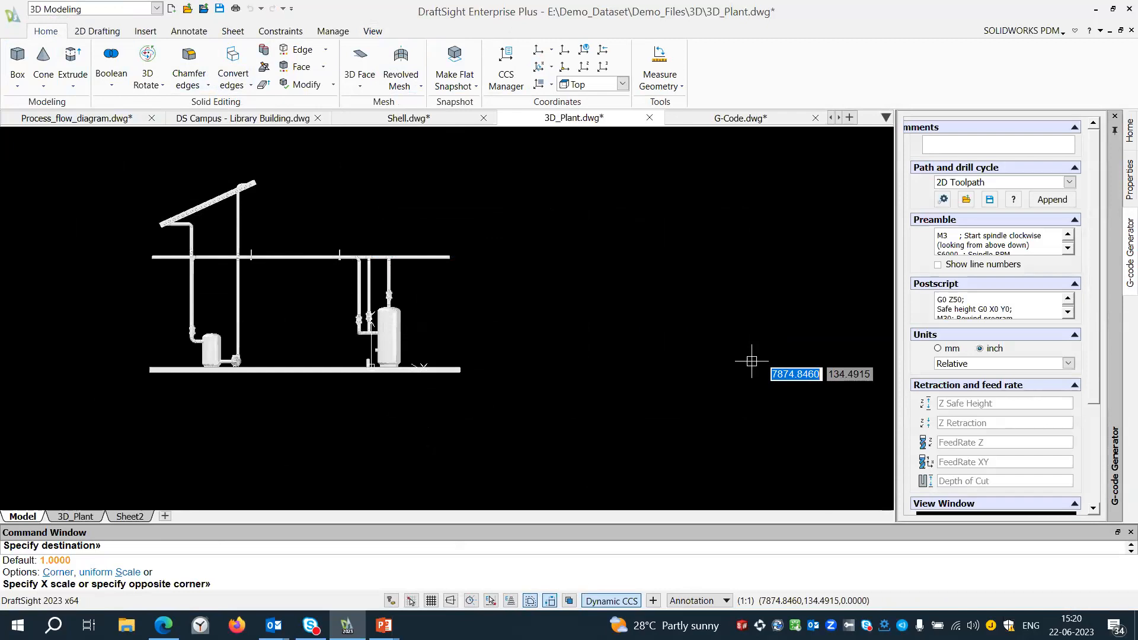
pyautogui.press('Return')
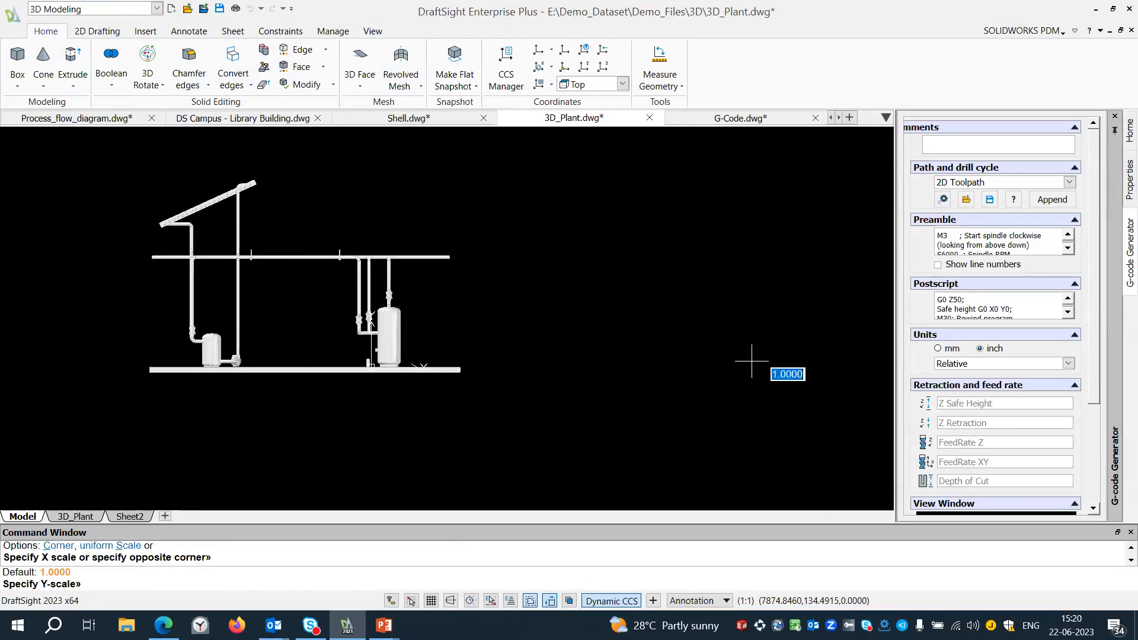
pyautogui.press('Return')
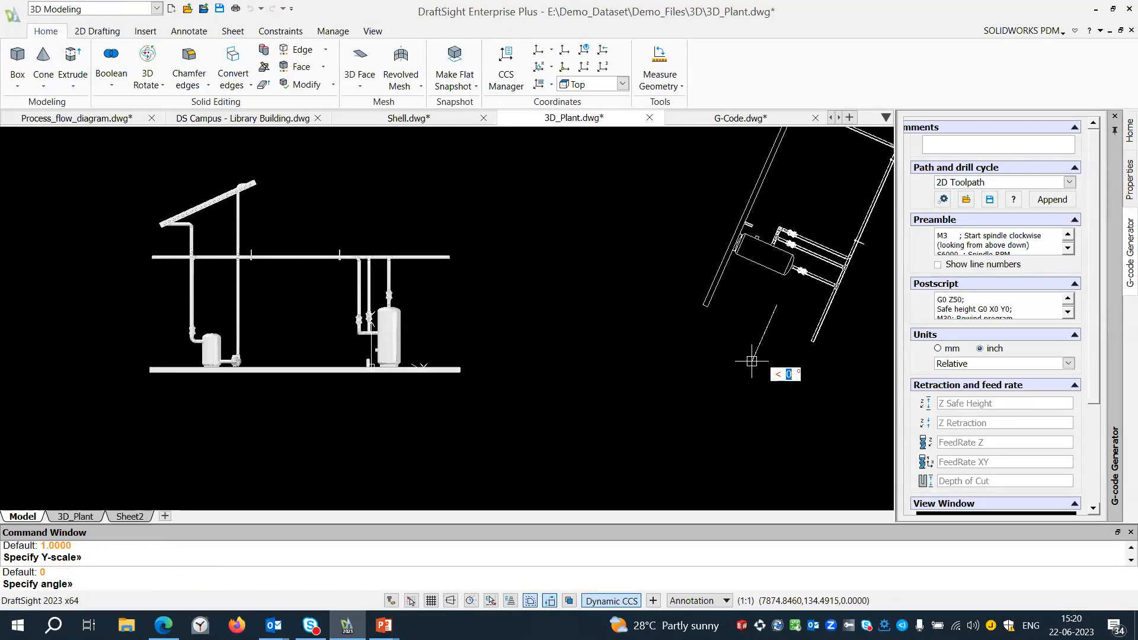
pyautogui.press('Return')
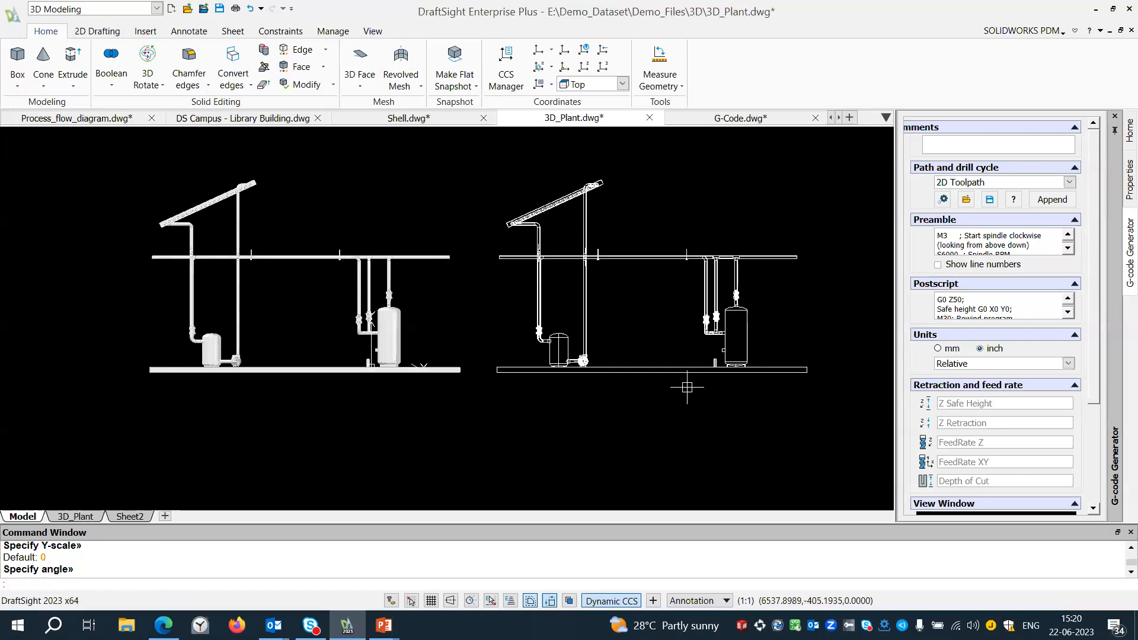